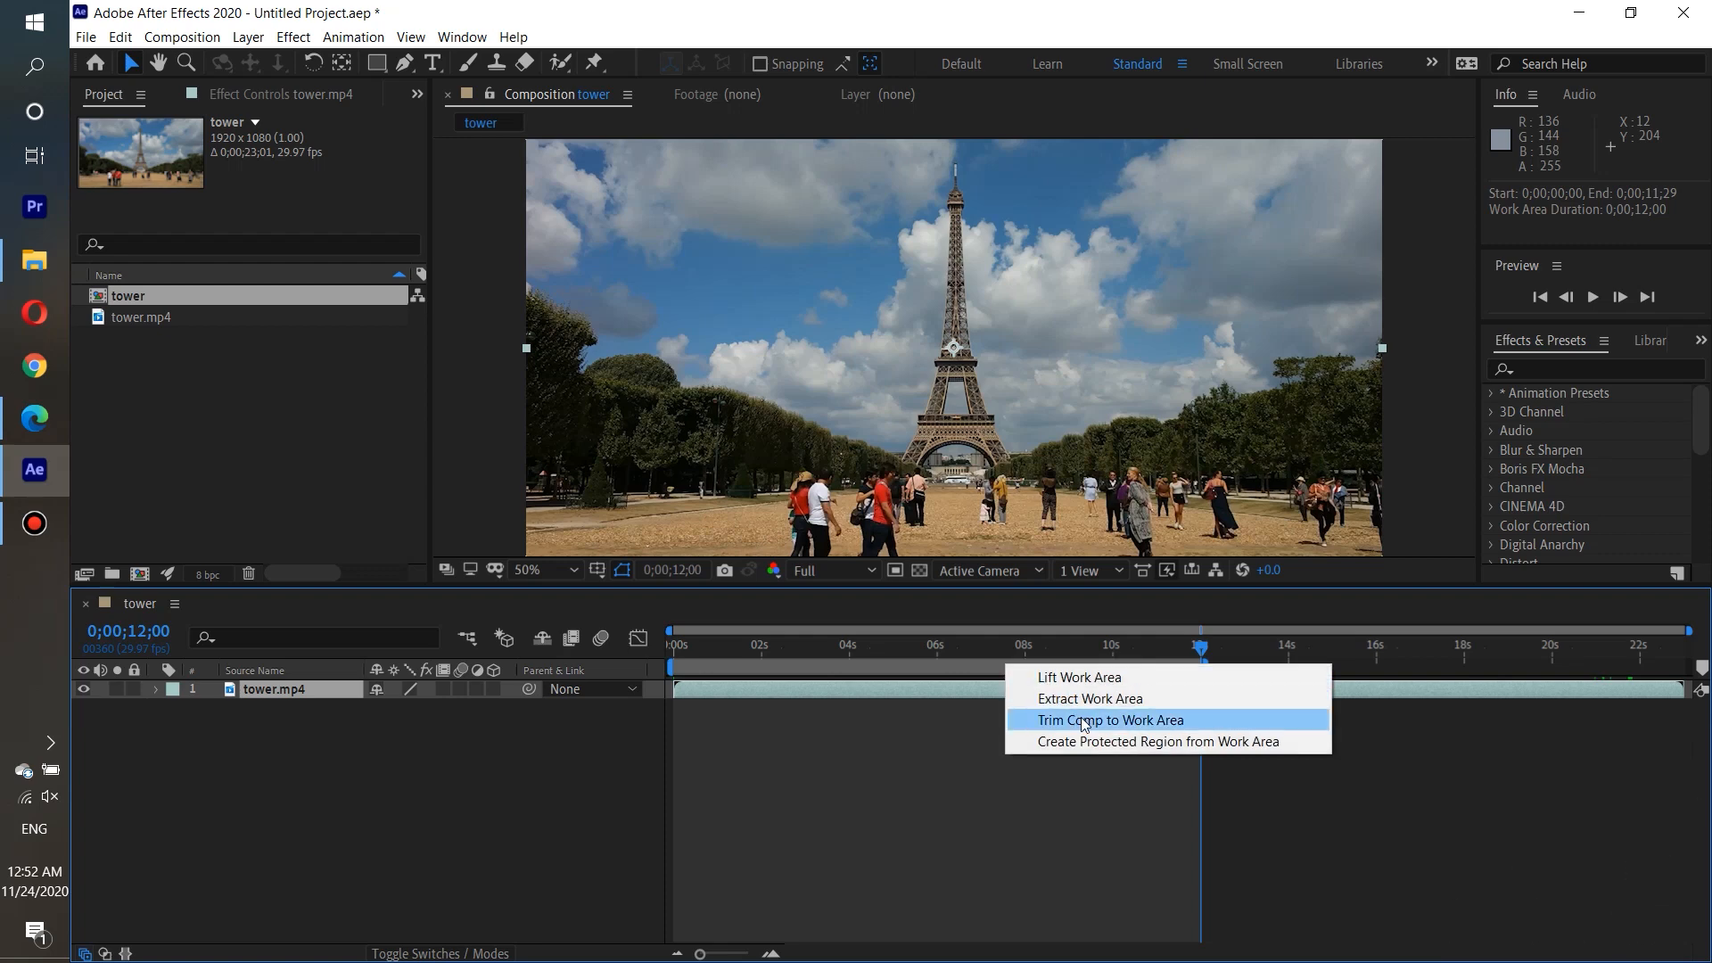
Trim the tower composition to its 12-second work area and play it back from the start.
click(1084, 721)
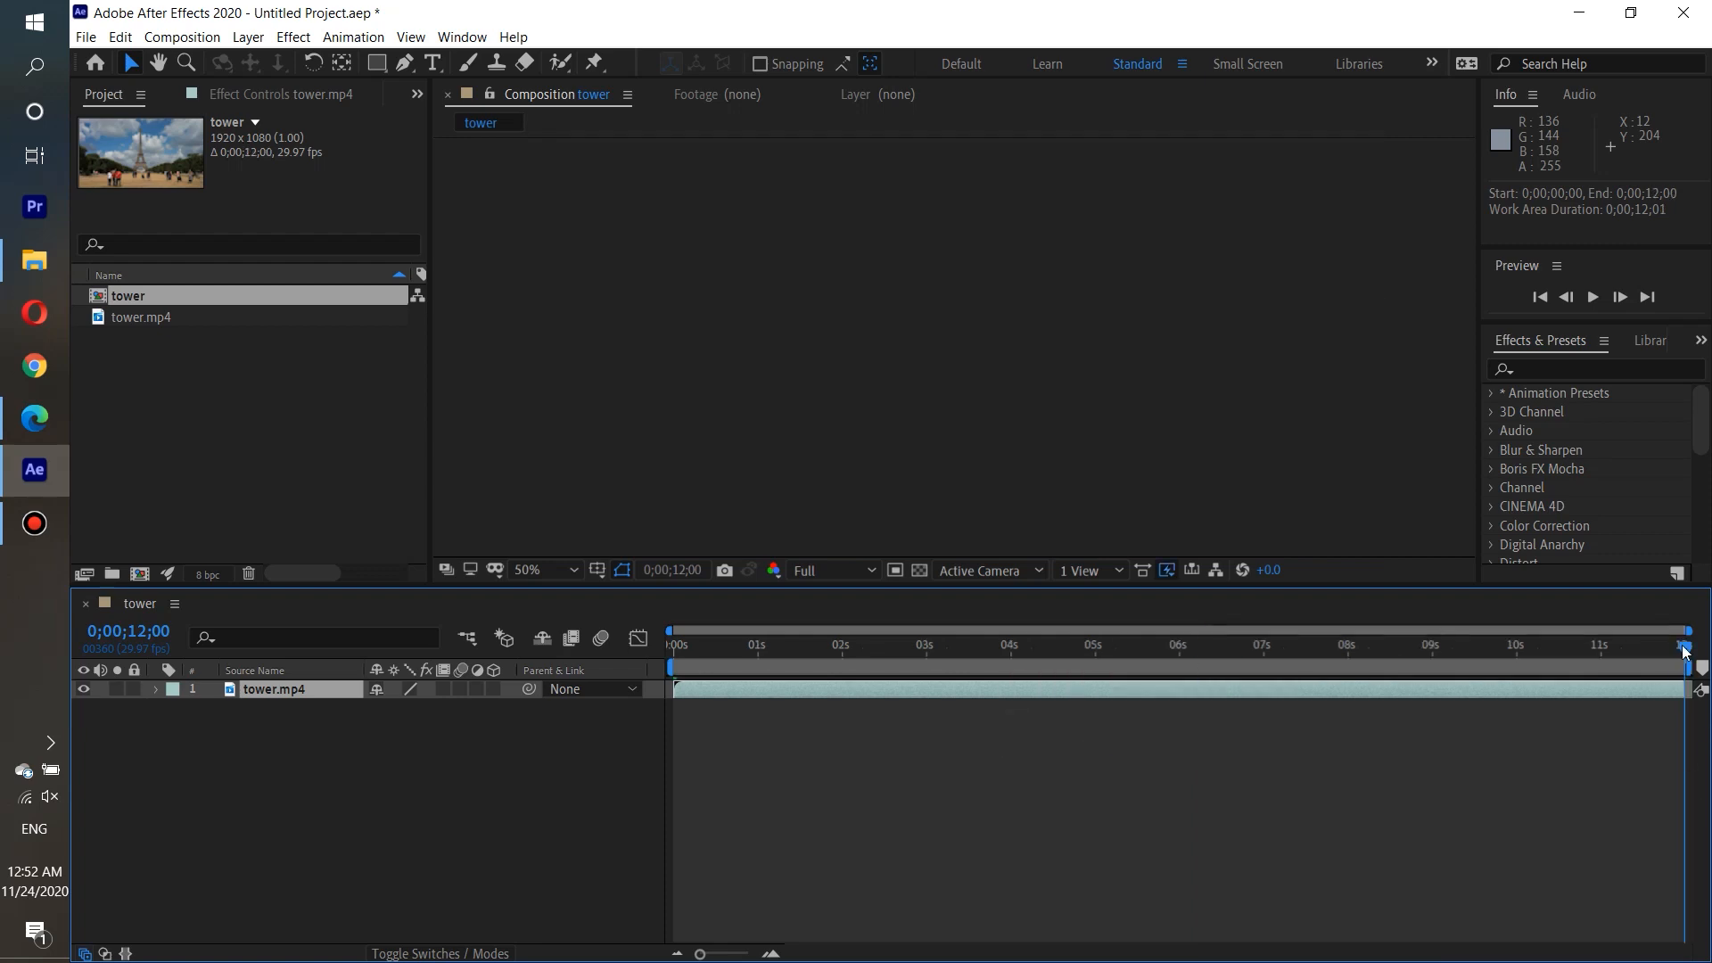
drag(1683, 652, 620, 658)
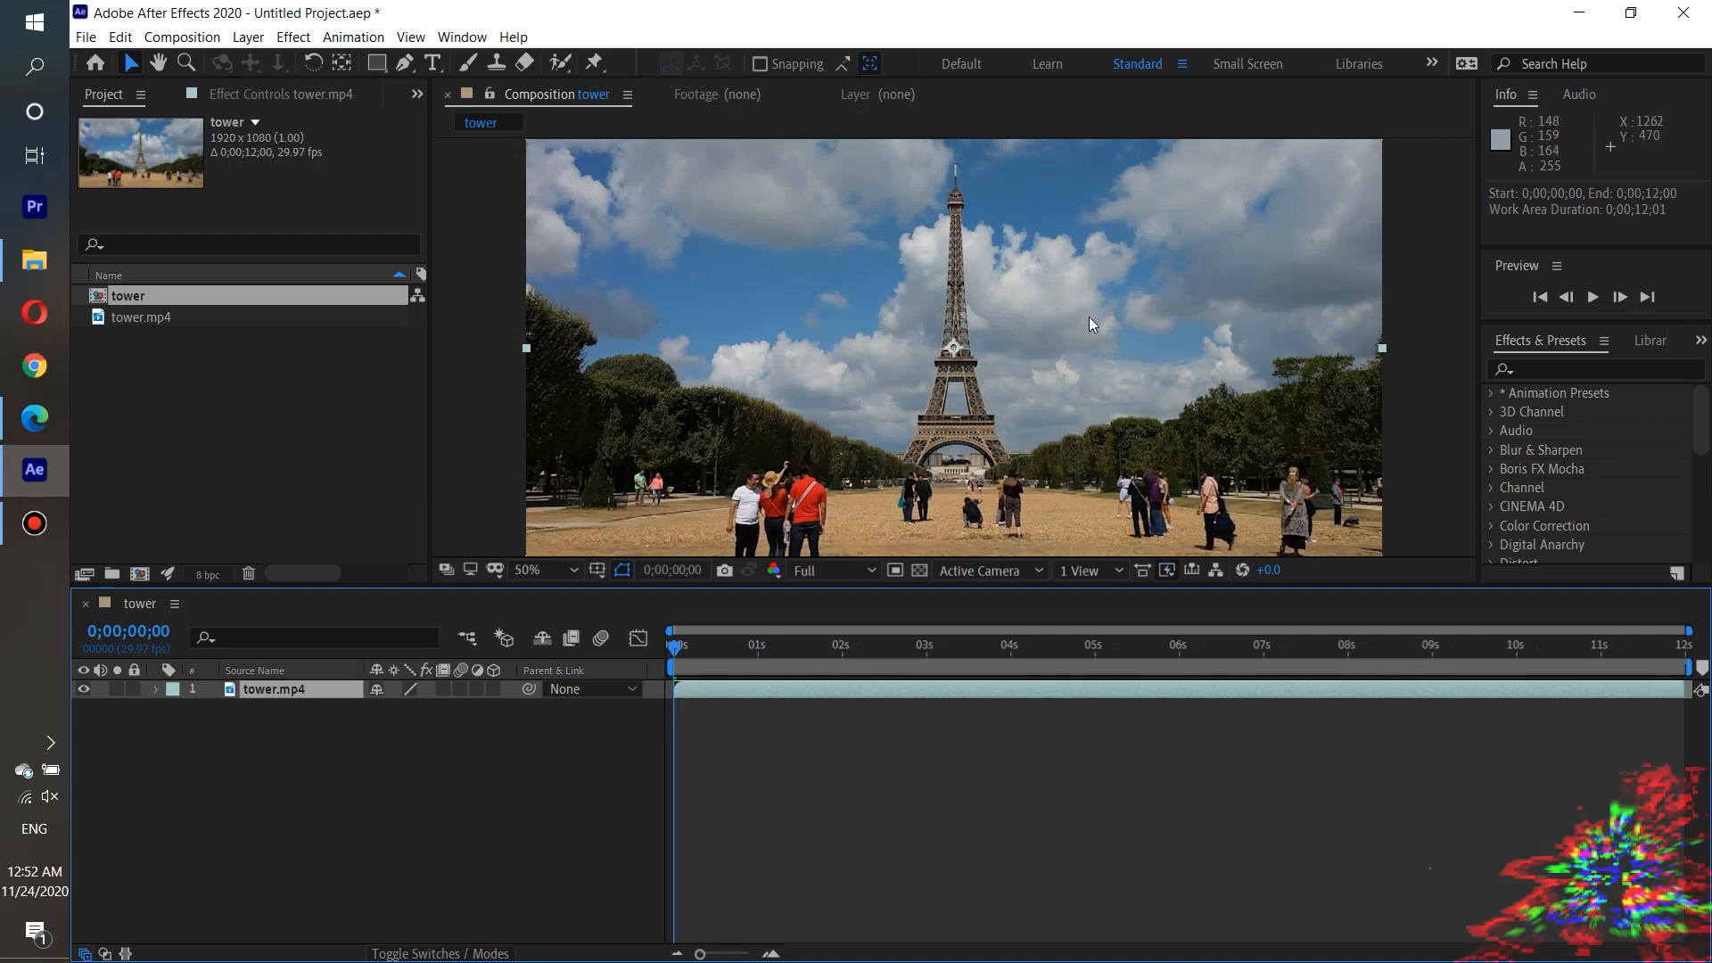
scroll(1089, 319, down, 2)
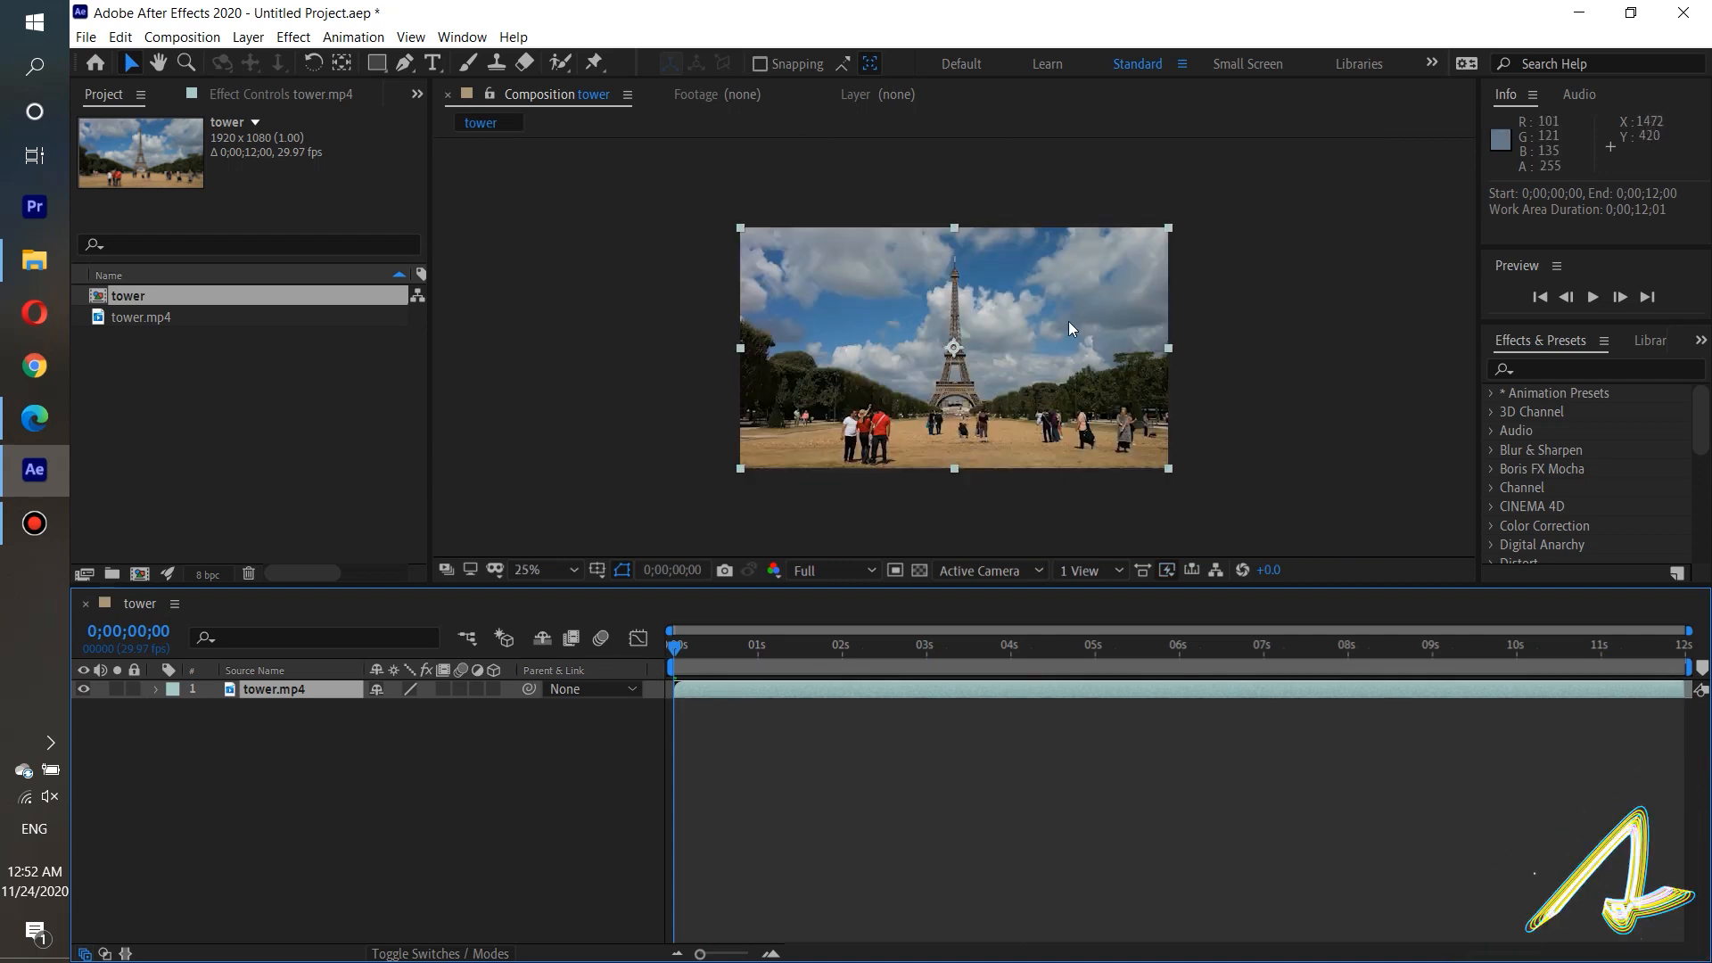
click(1595, 301)
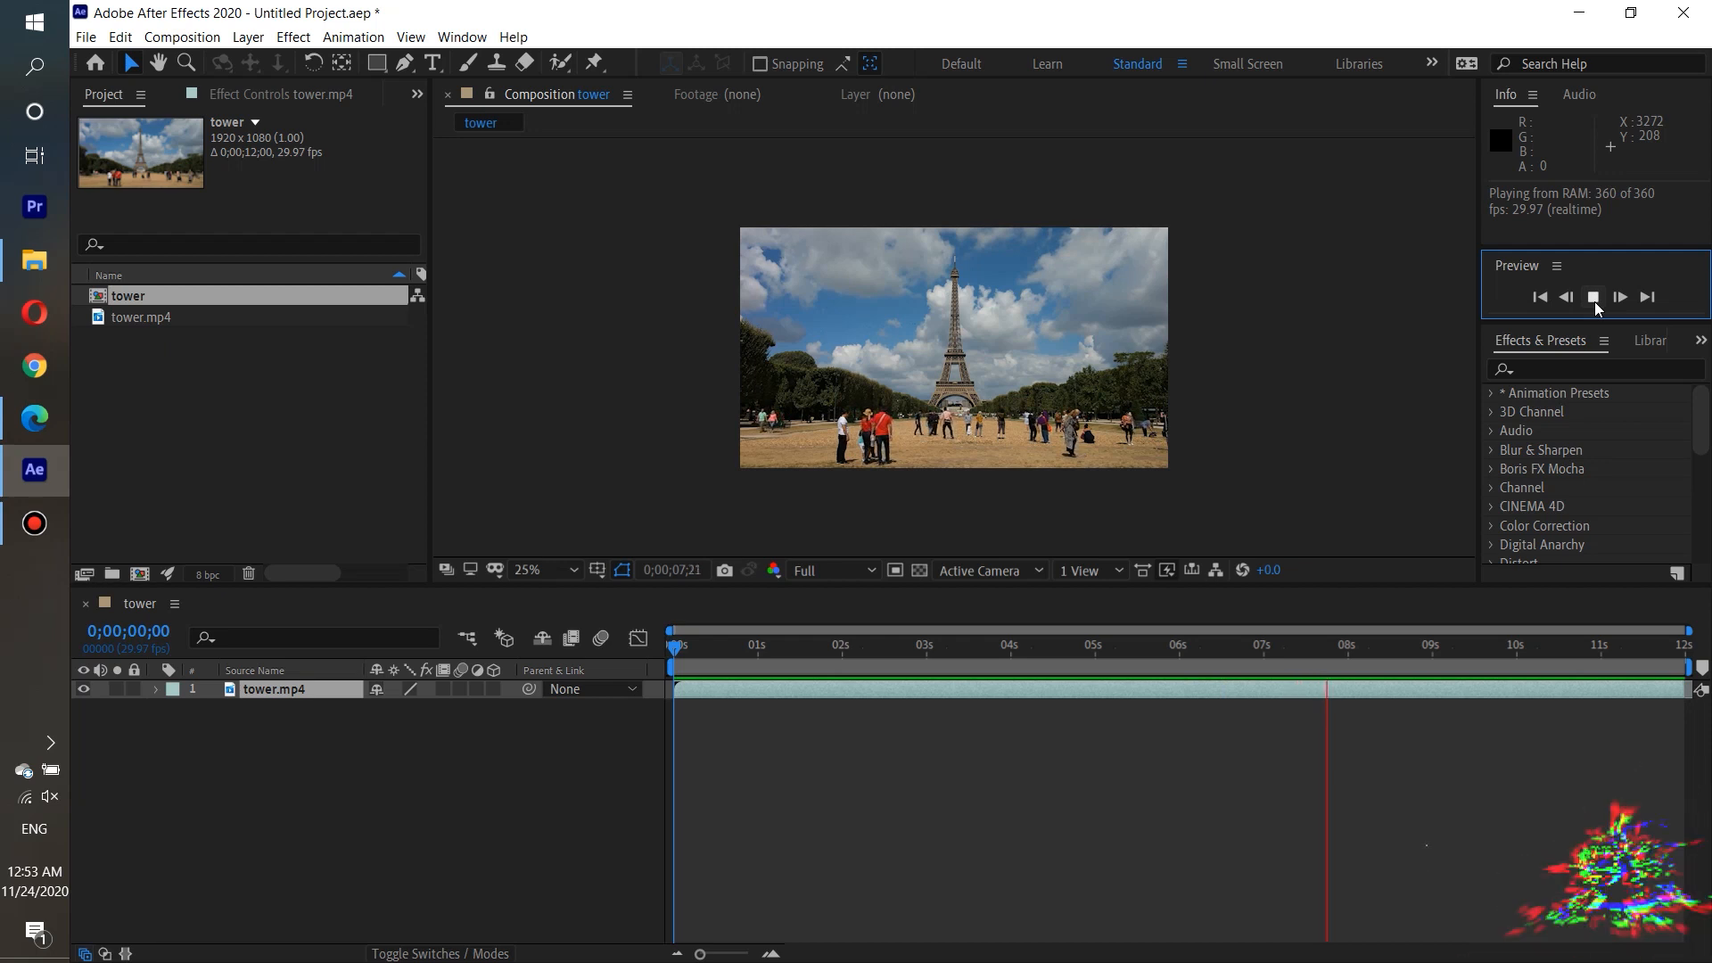
click(1593, 297)
drag(1429, 654, 667, 659)
Duplicate the tower.mp4 layer twice.
click(210, 712)
click(237, 694)
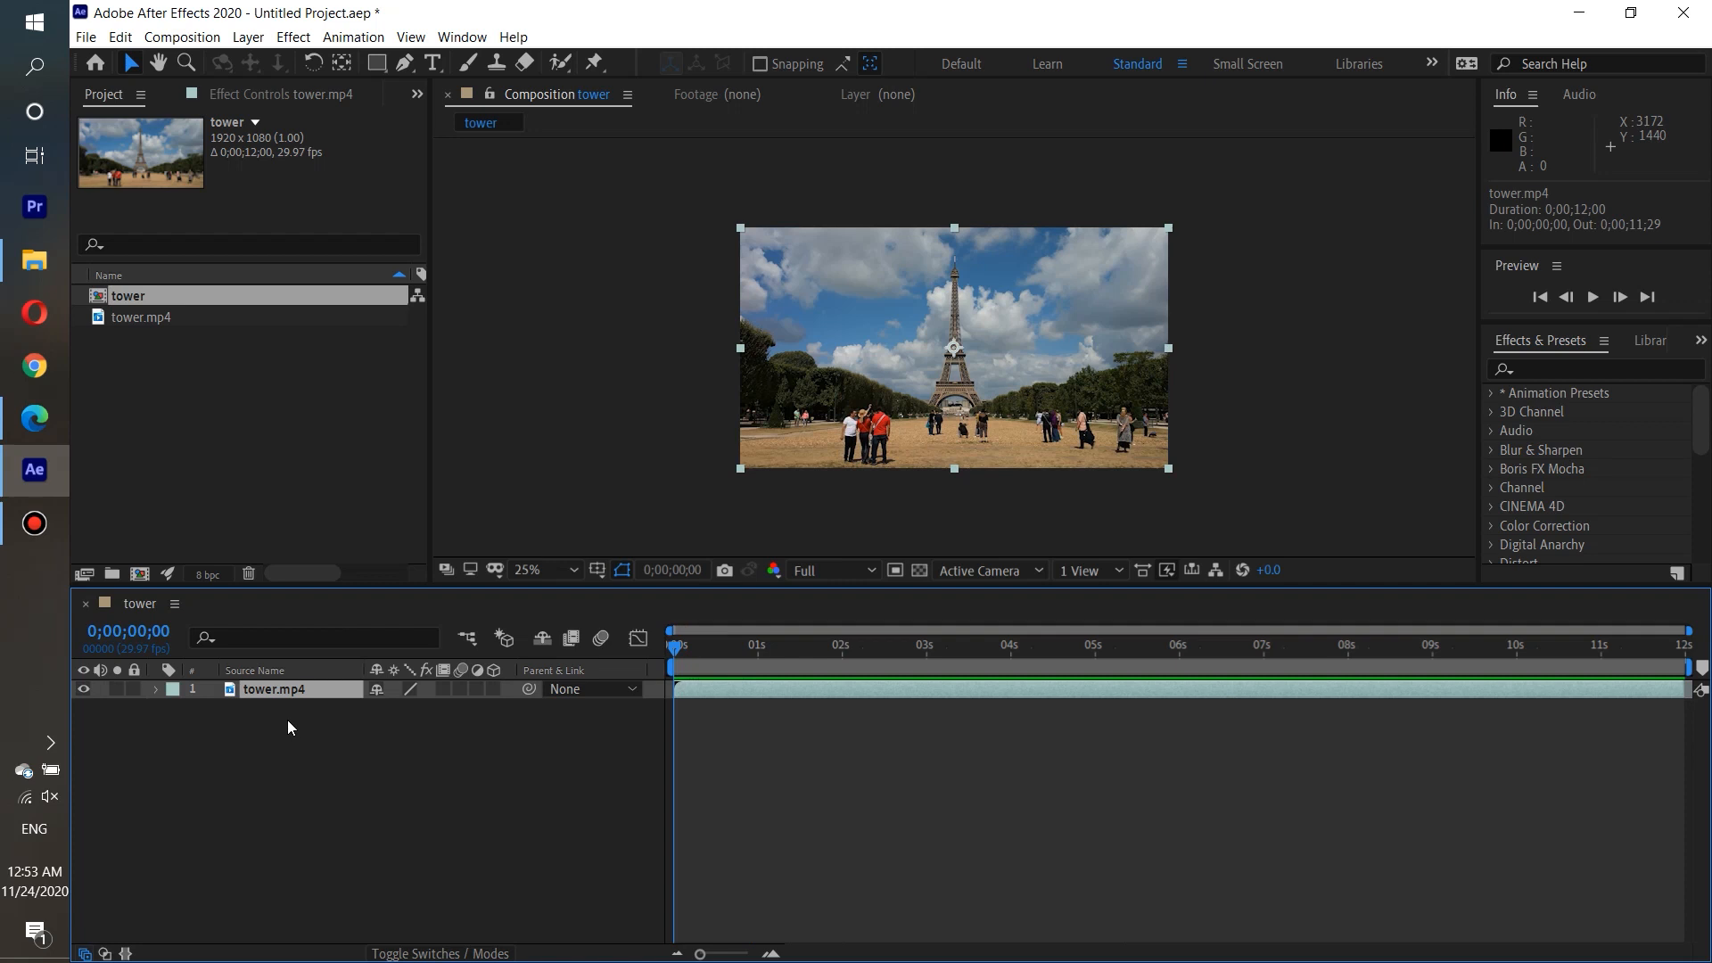
key(ctrl+d)
key(ctrl+d)
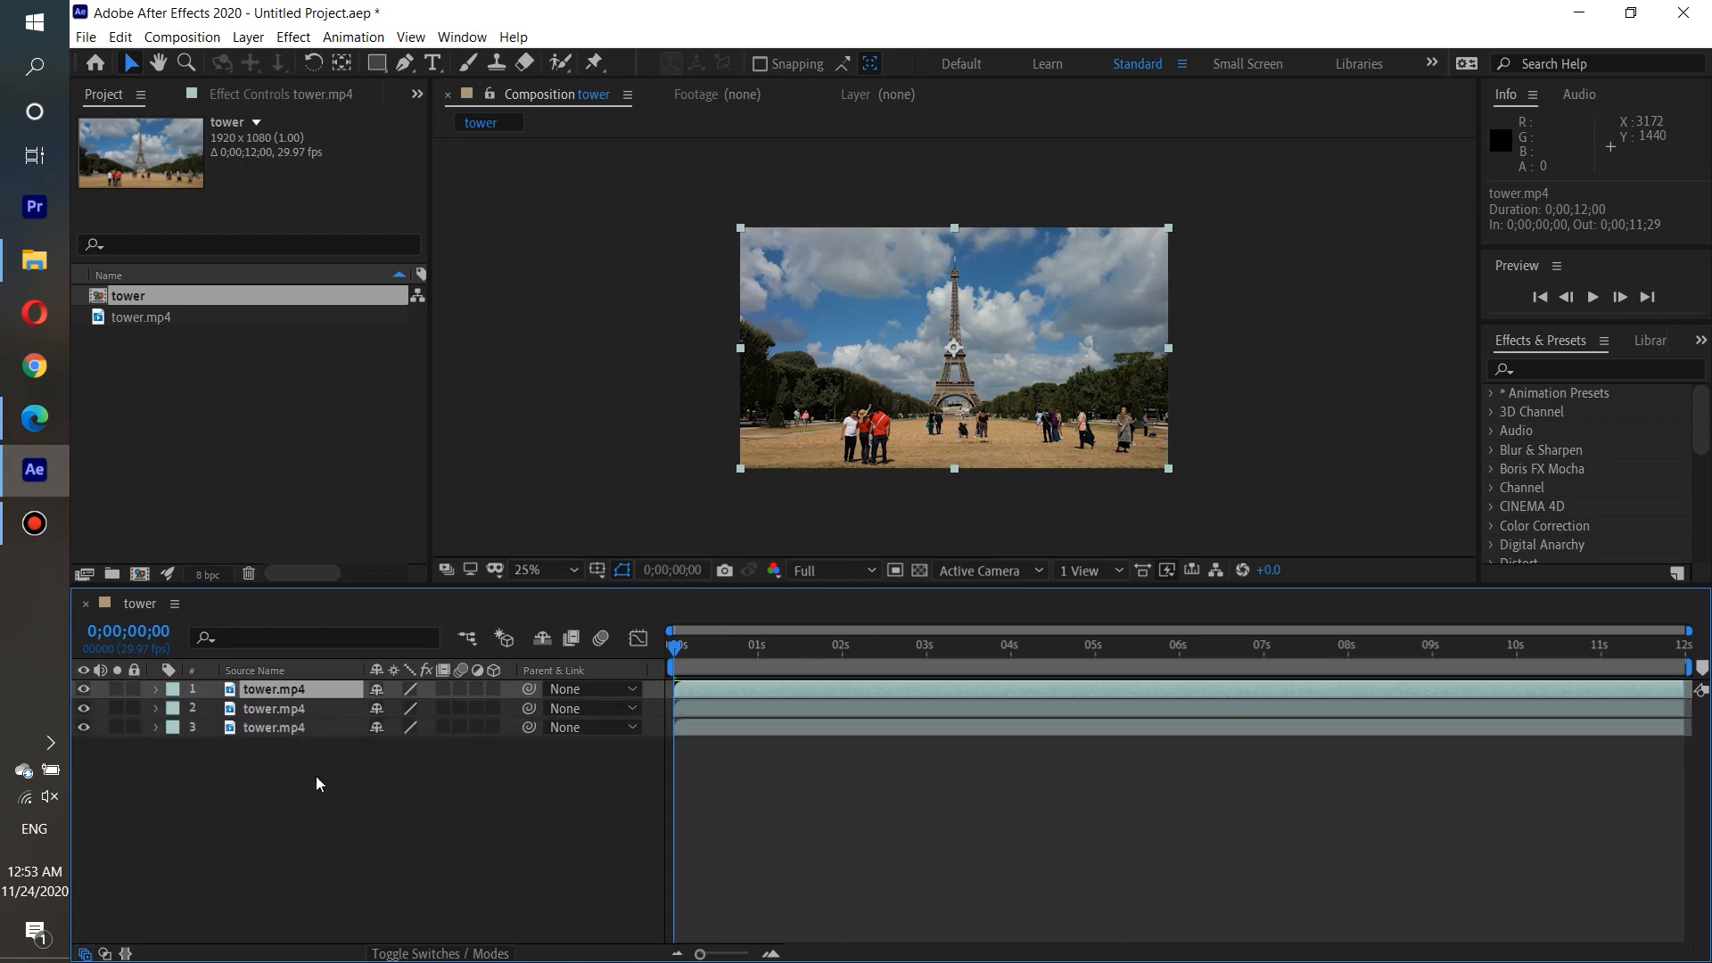
click(317, 777)
click(290, 691)
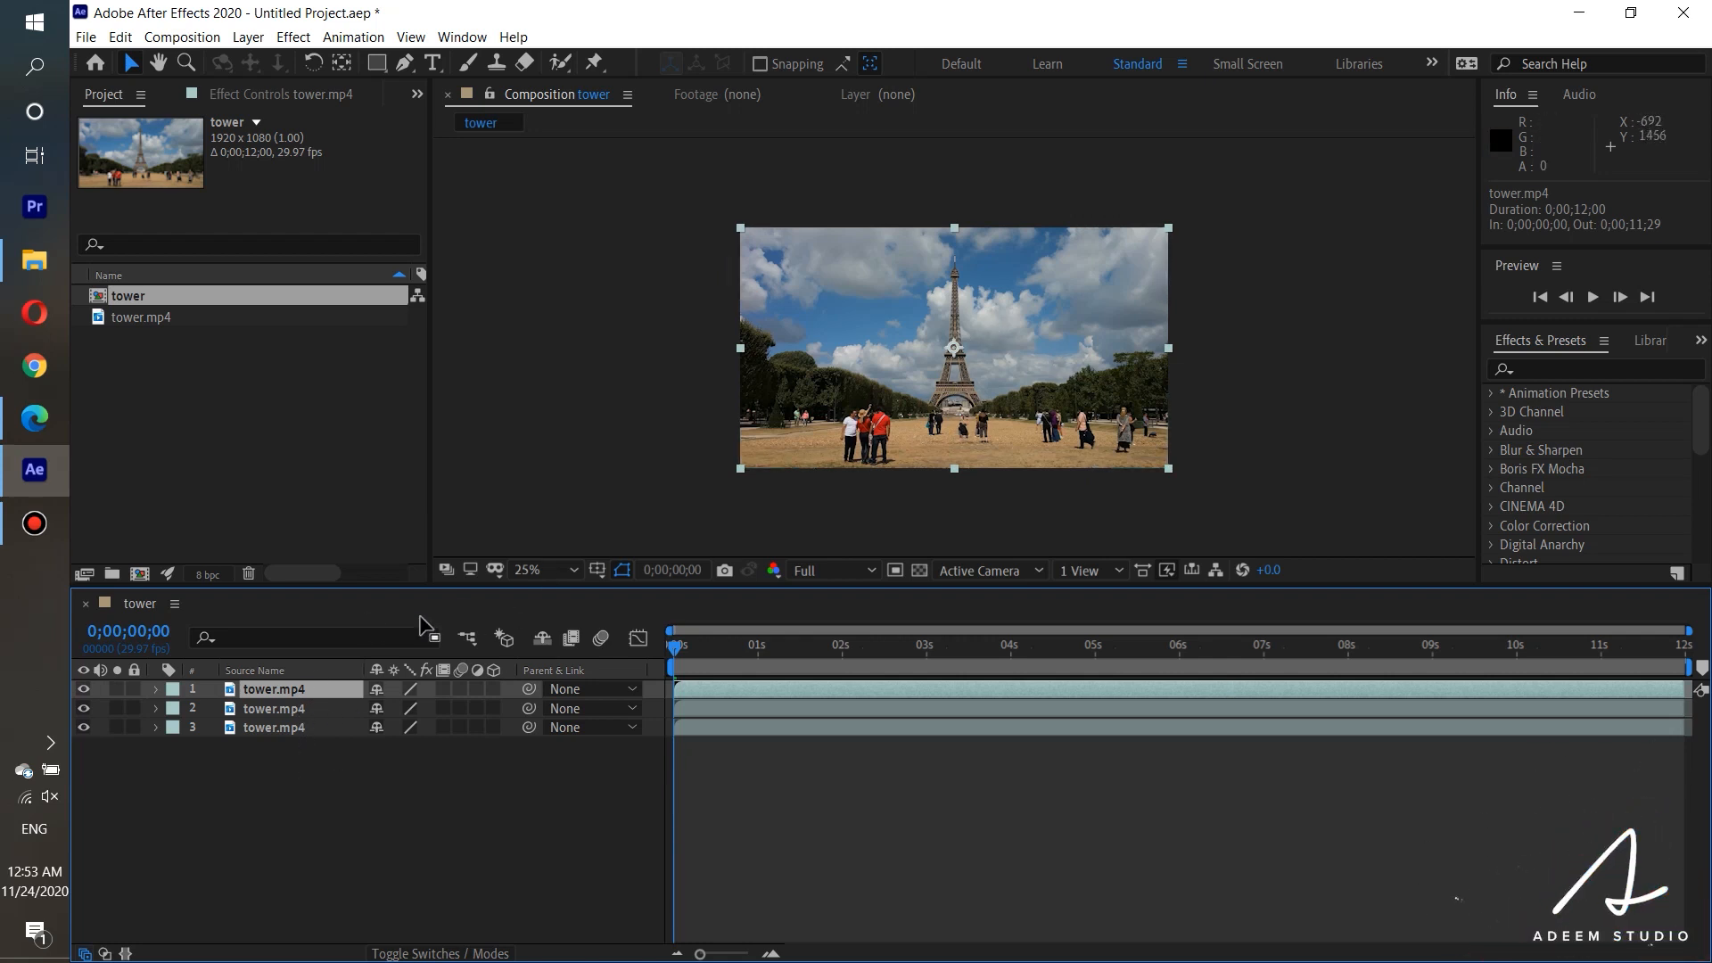
click(266, 707)
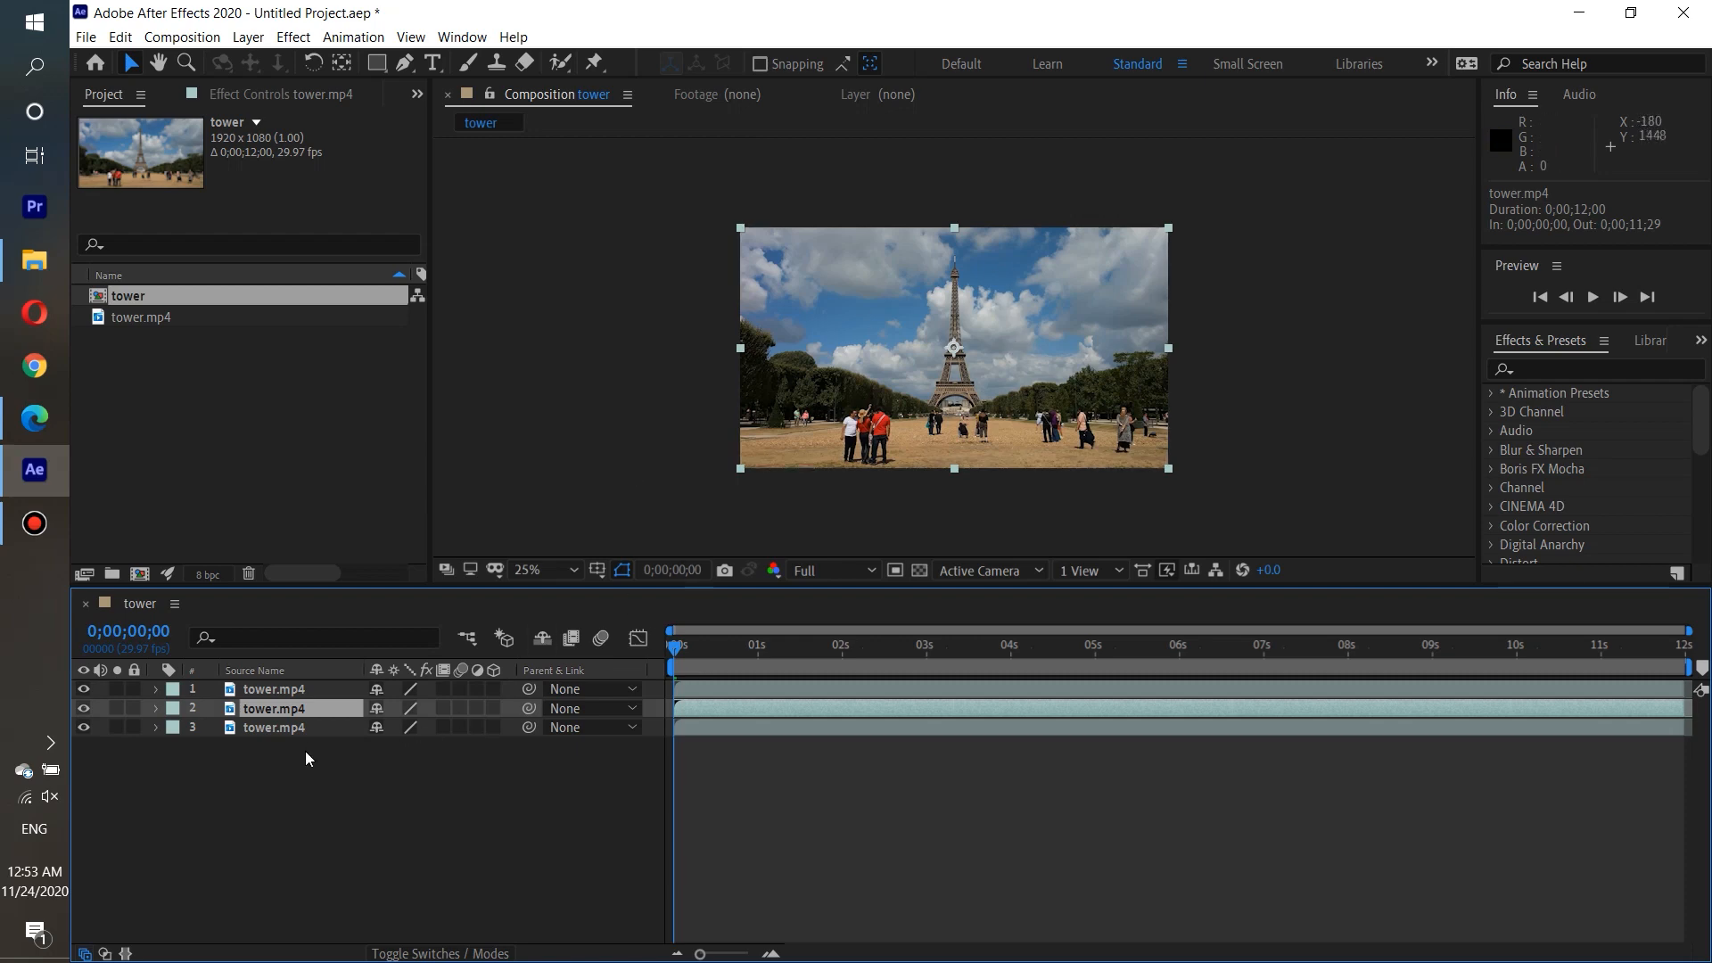
click(275, 730)
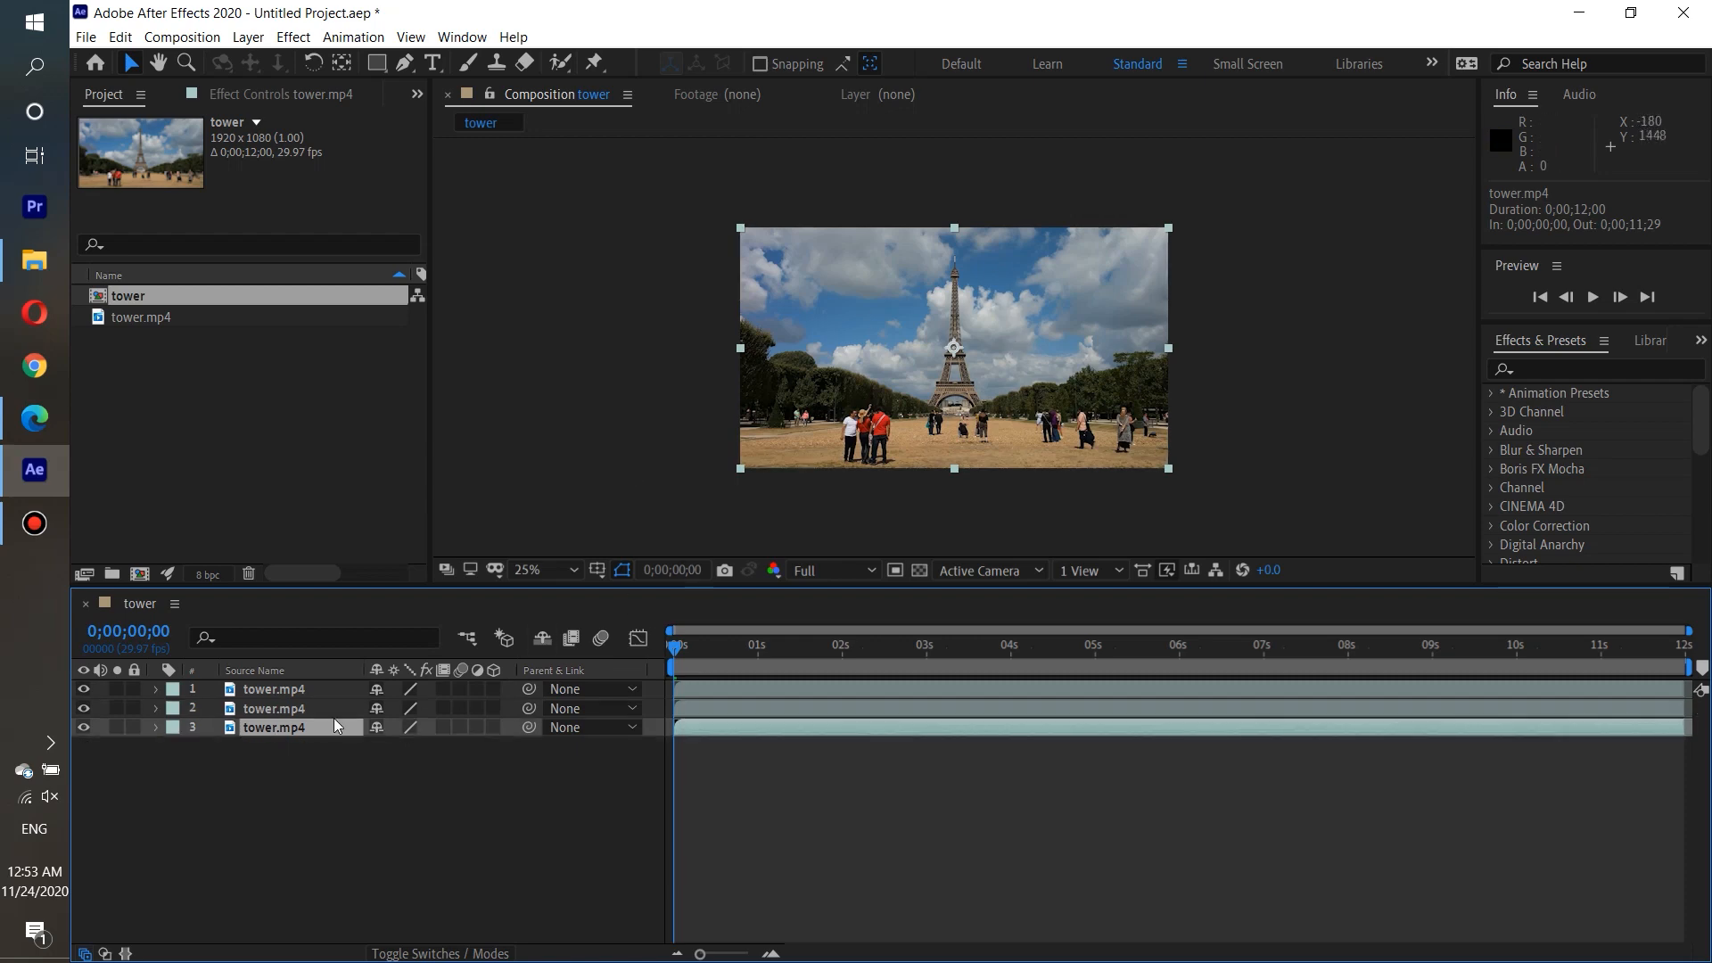
With the Pen tool, start a mask on the uppermost tower.mp4 layer, tracing from below the tower's wide lower platform up its left side and around the spire tip.
click(271, 688)
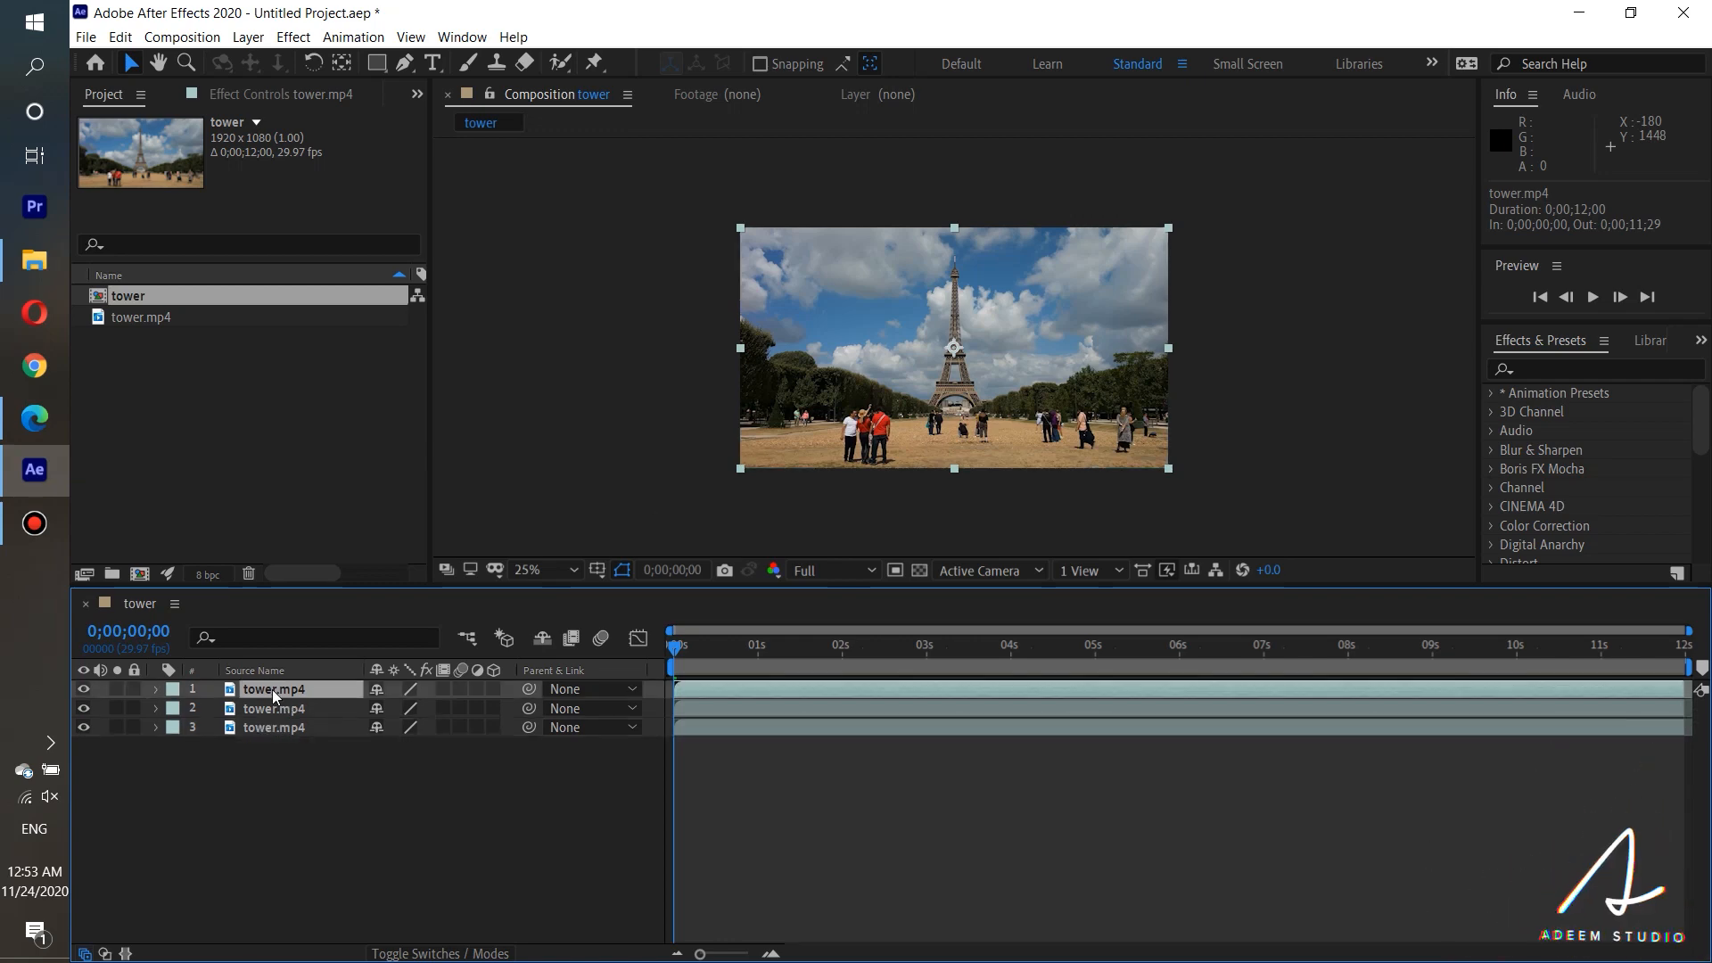
key(period)
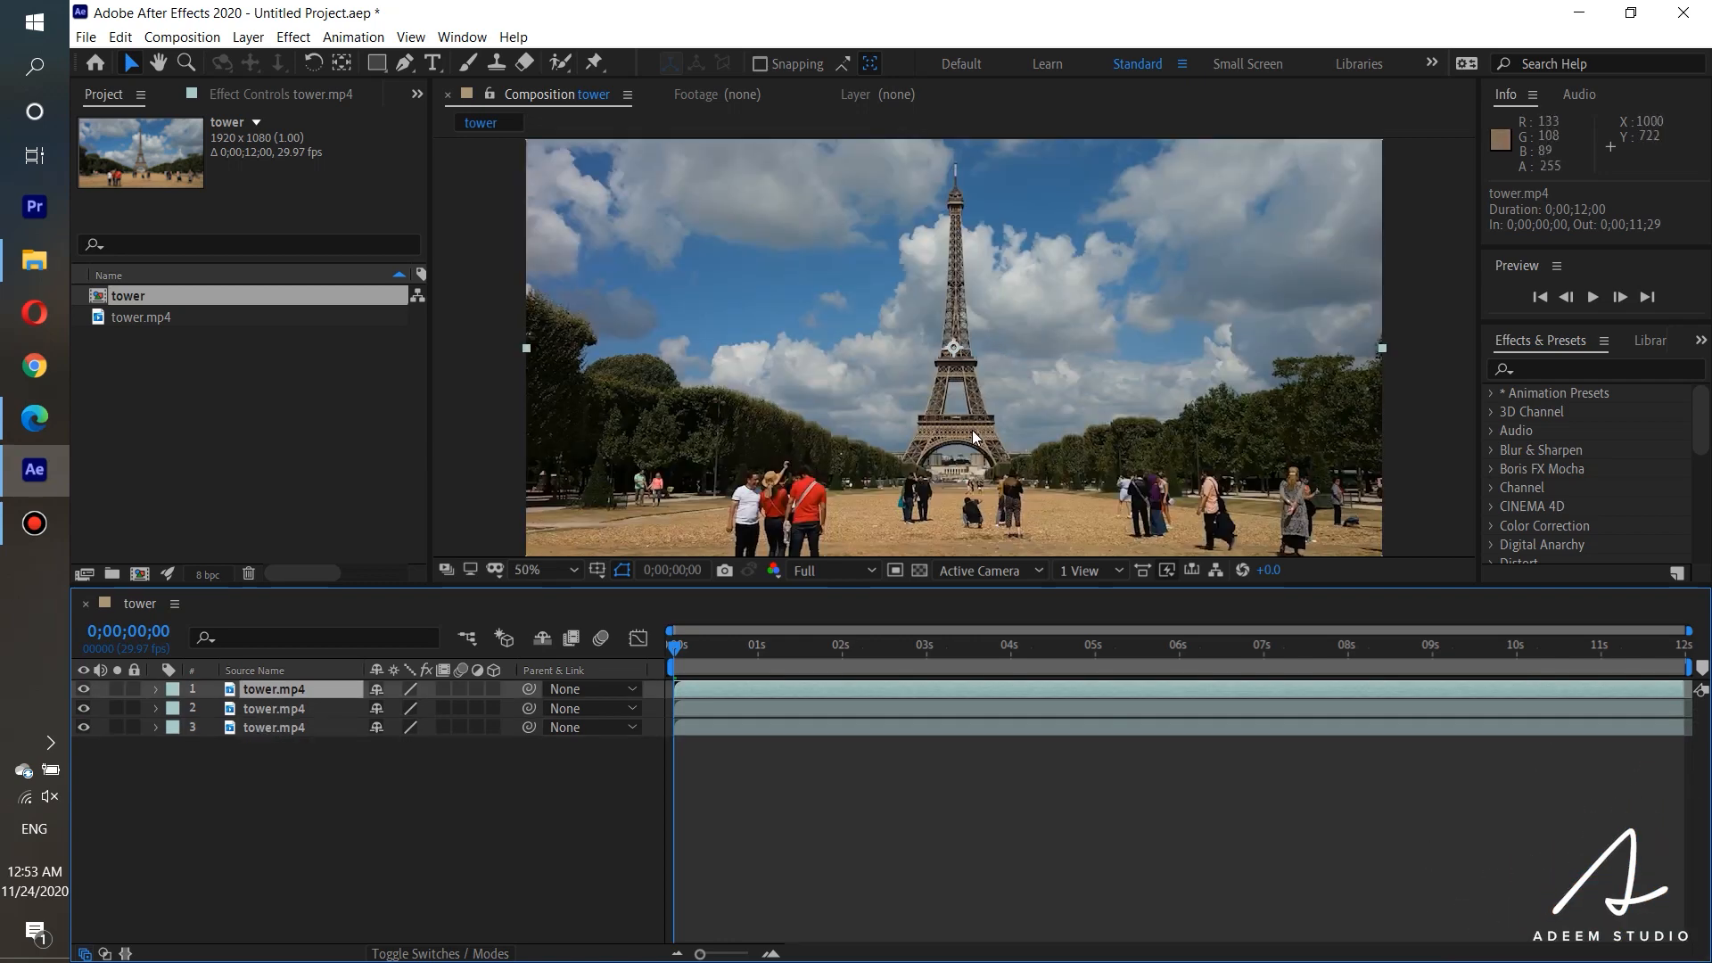
key(period)
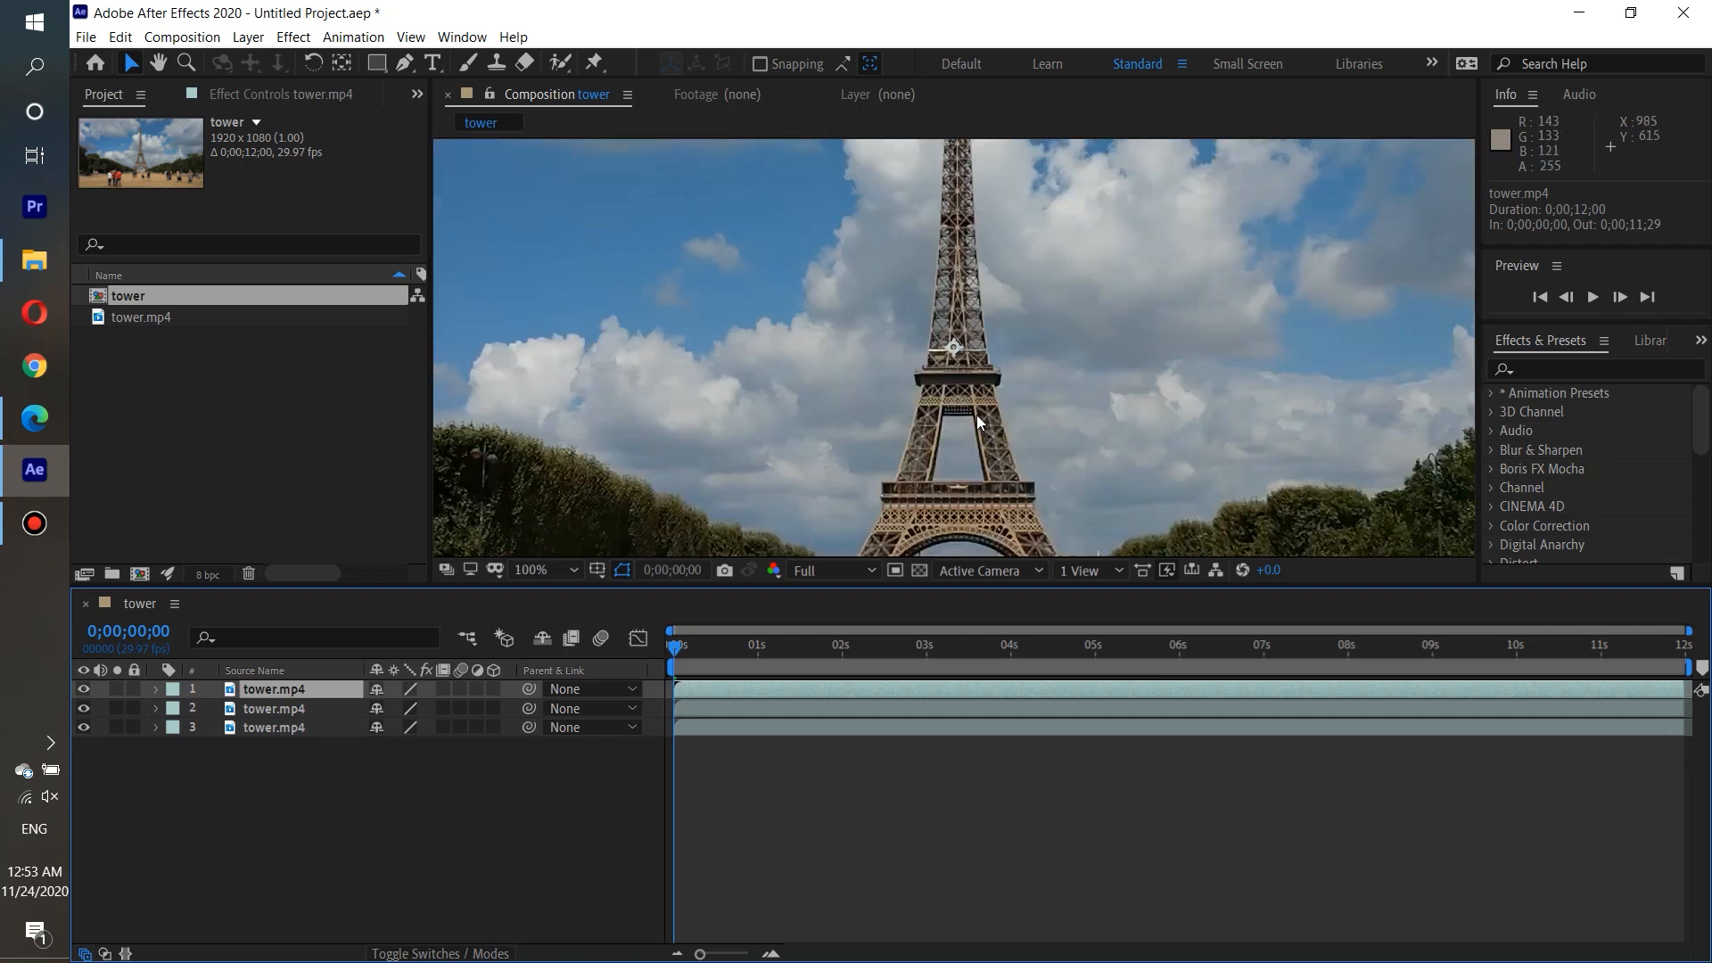
click(406, 63)
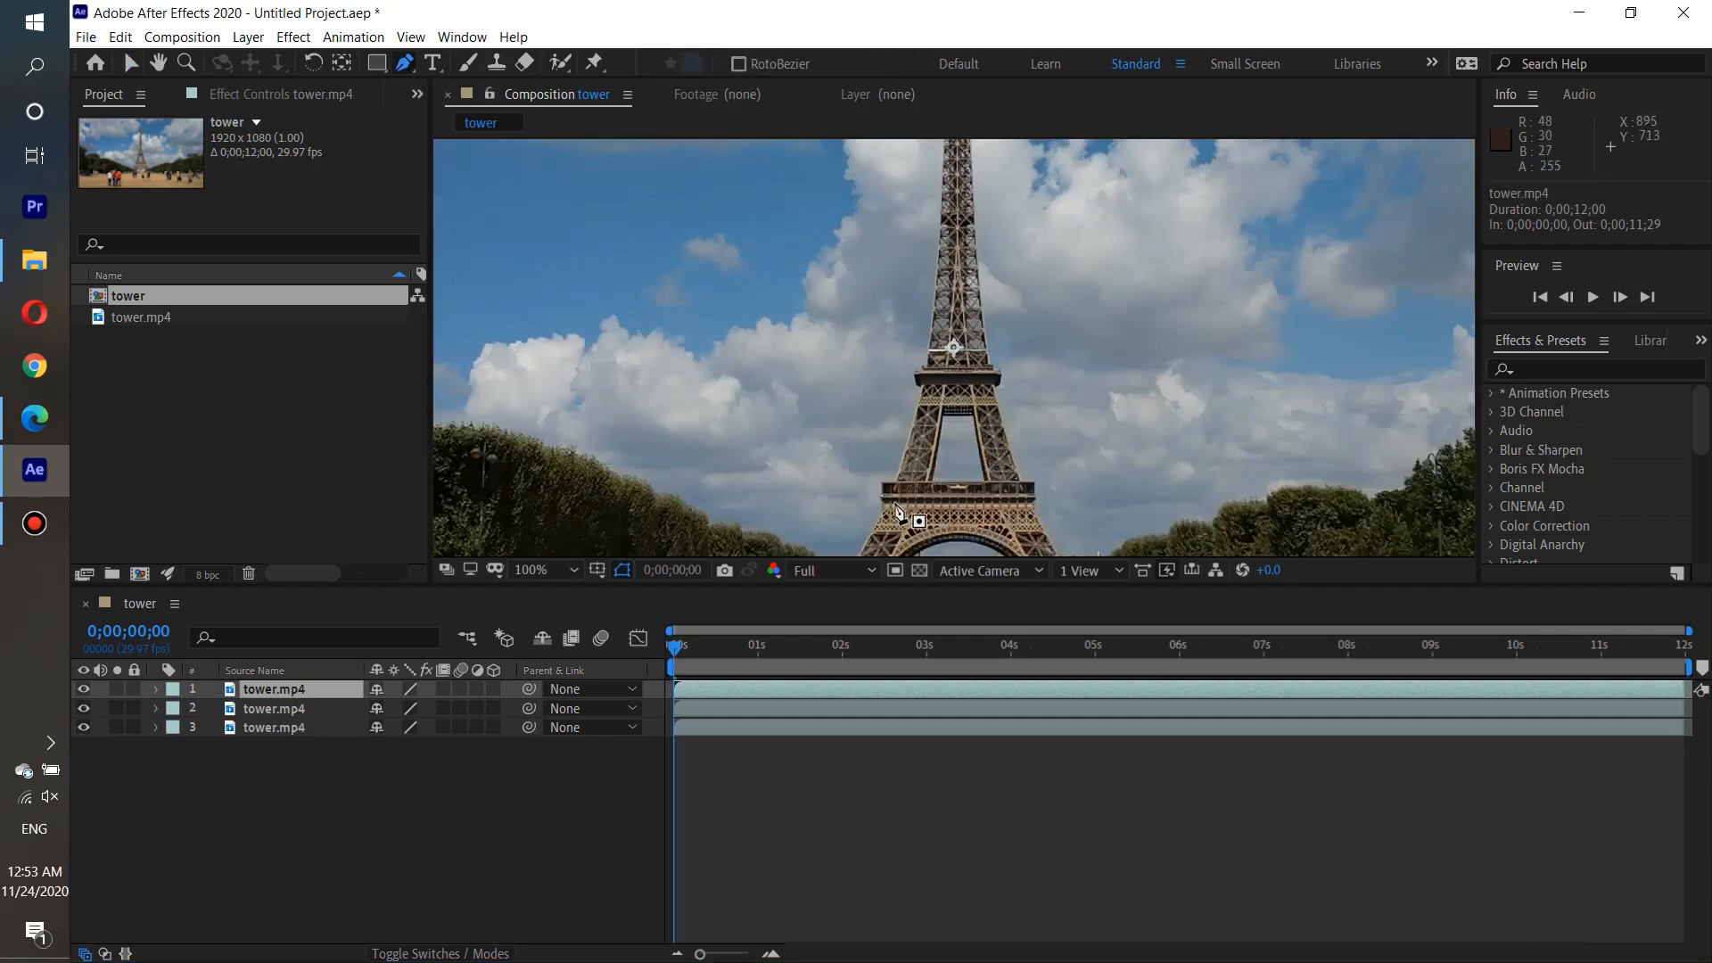
key(period)
key(comma)
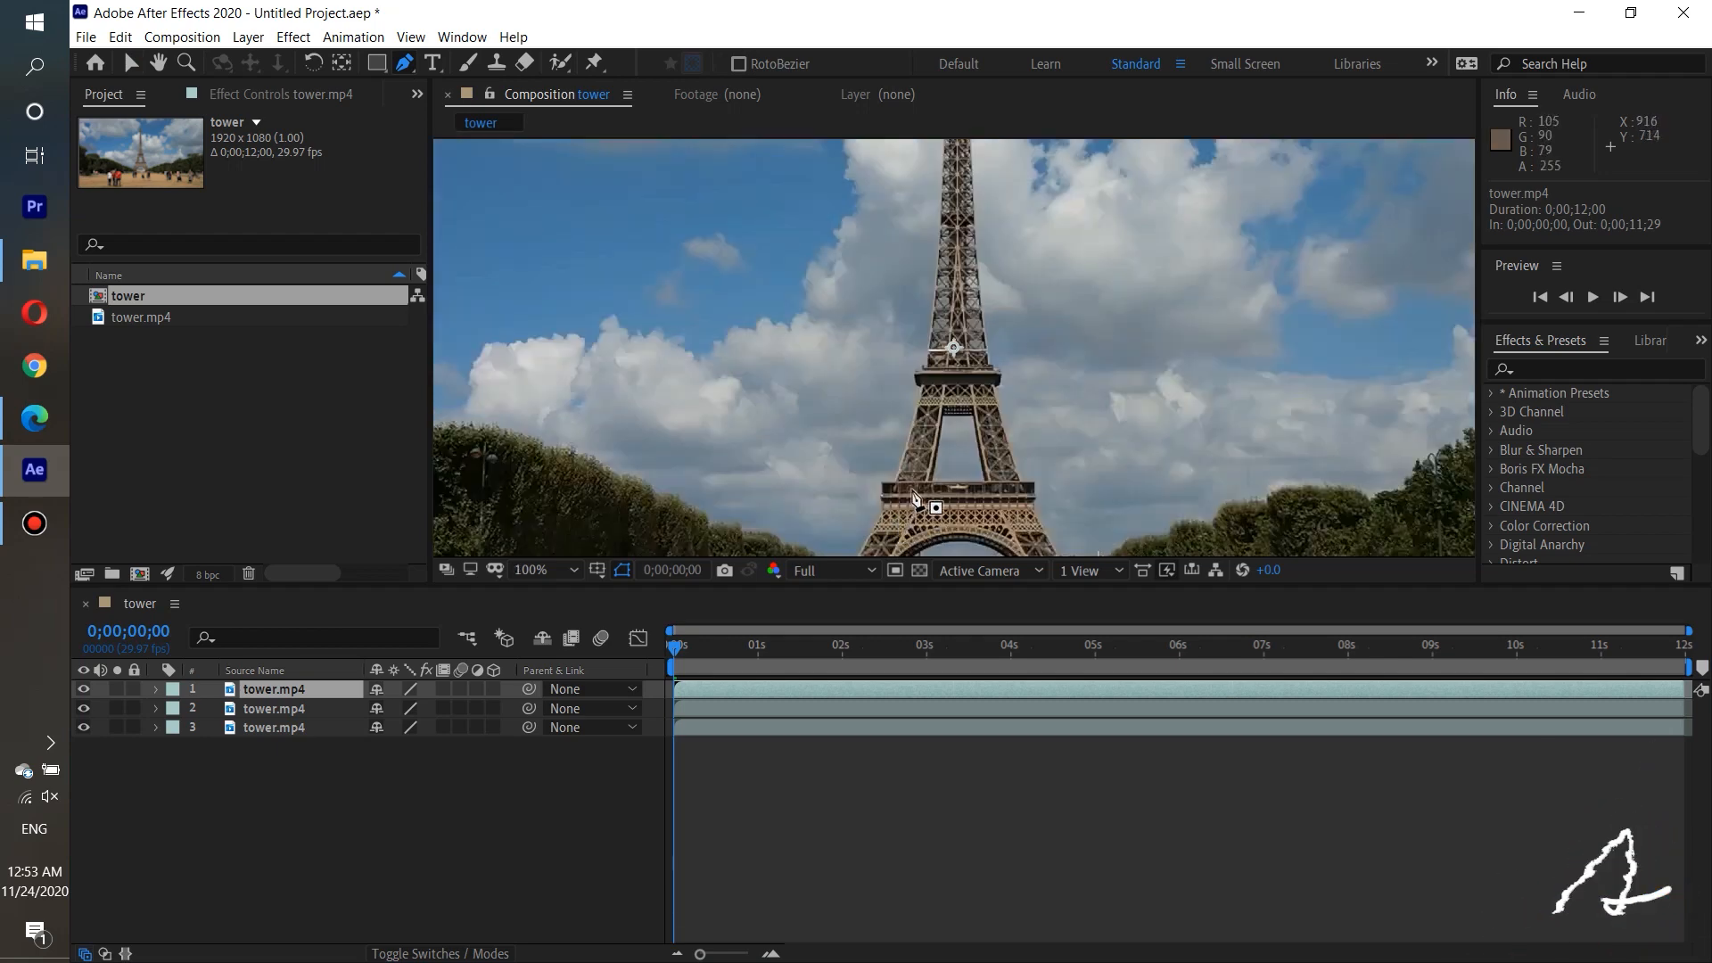
key(comma)
key(comma)
key(comma)
scroll(954, 401, up, 8)
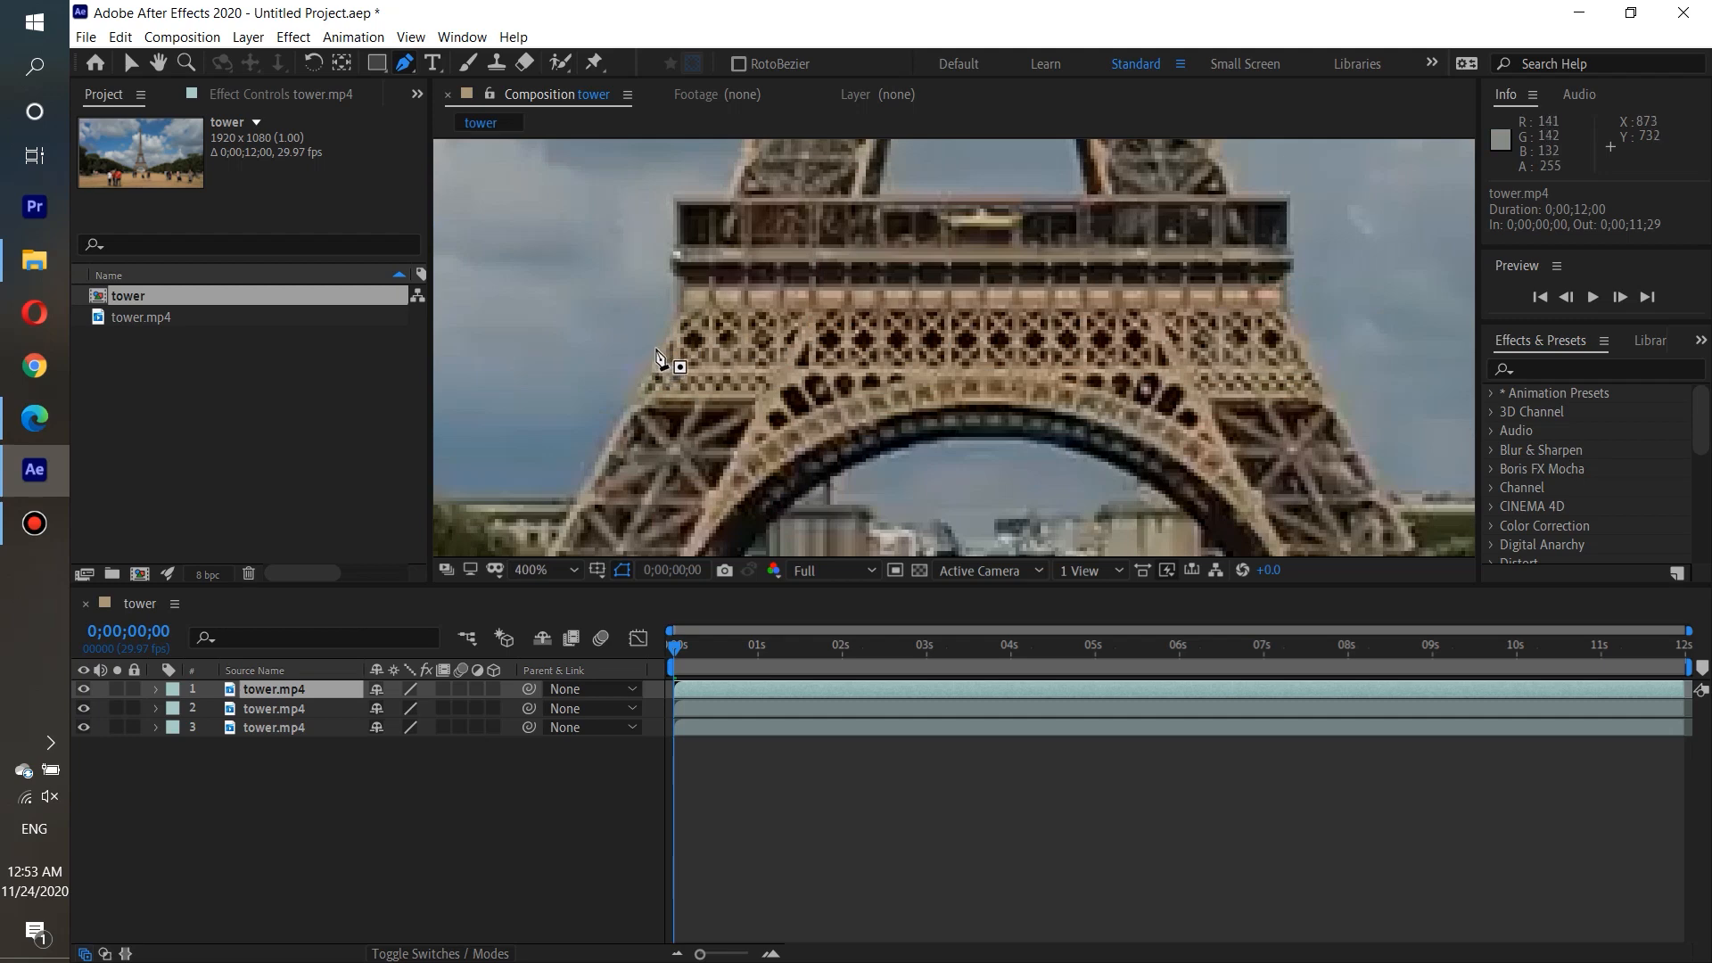
click(658, 348)
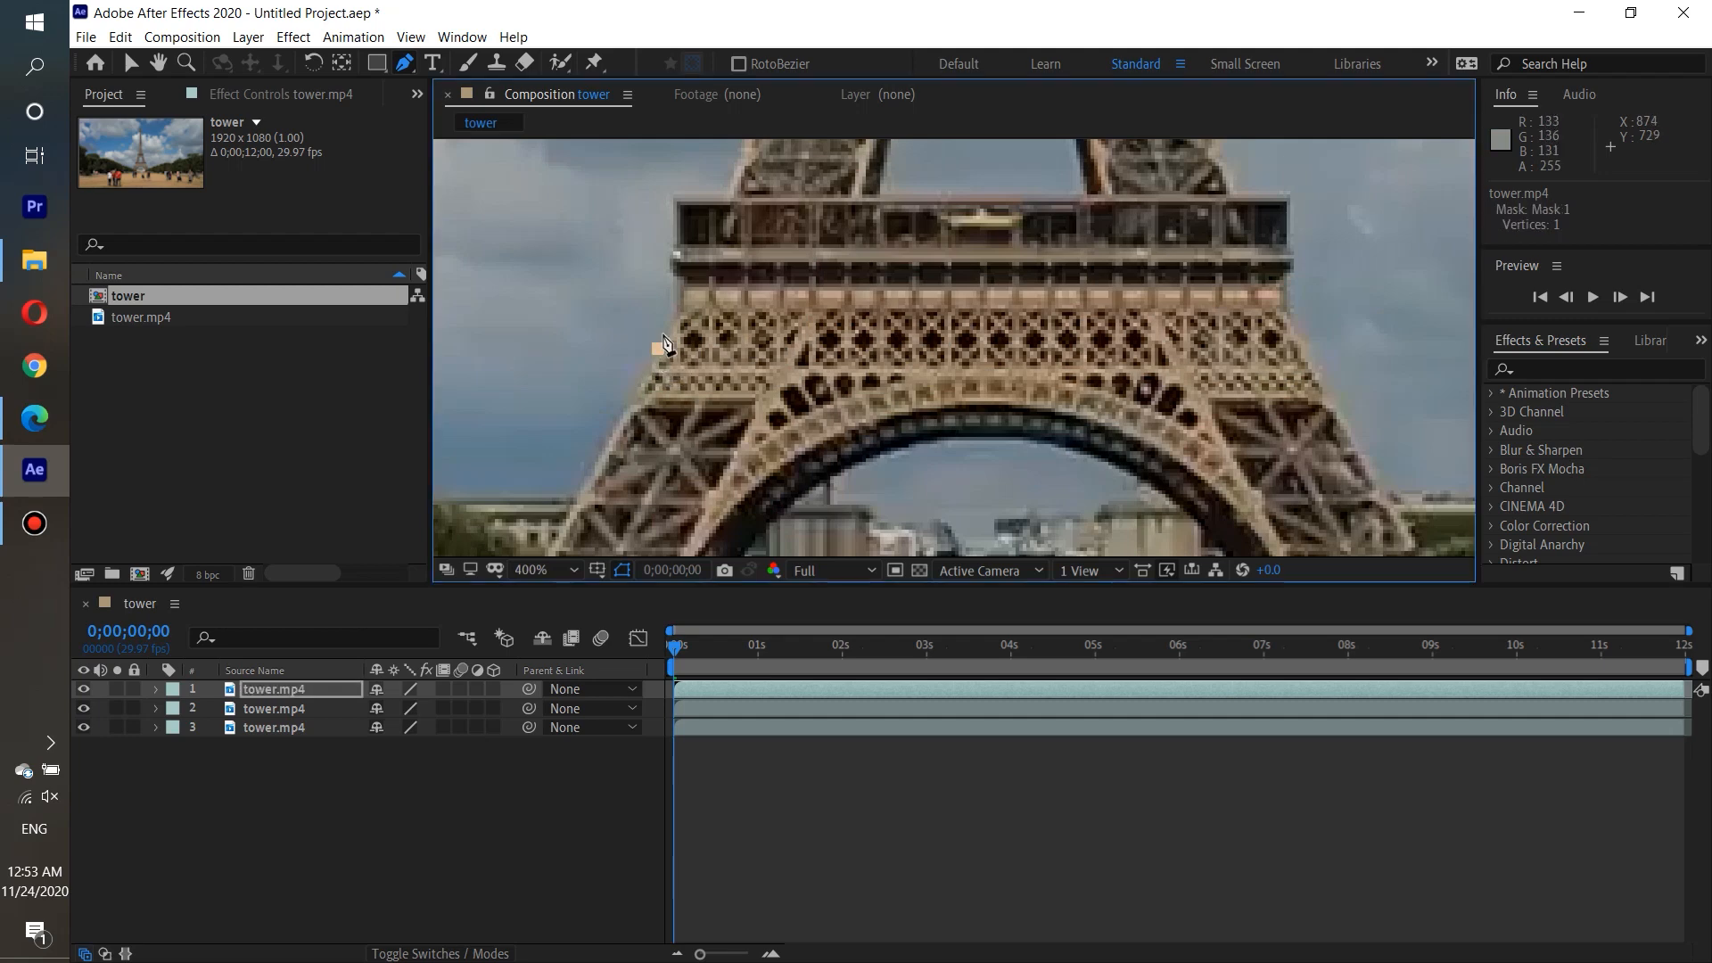
click(675, 286)
click(662, 268)
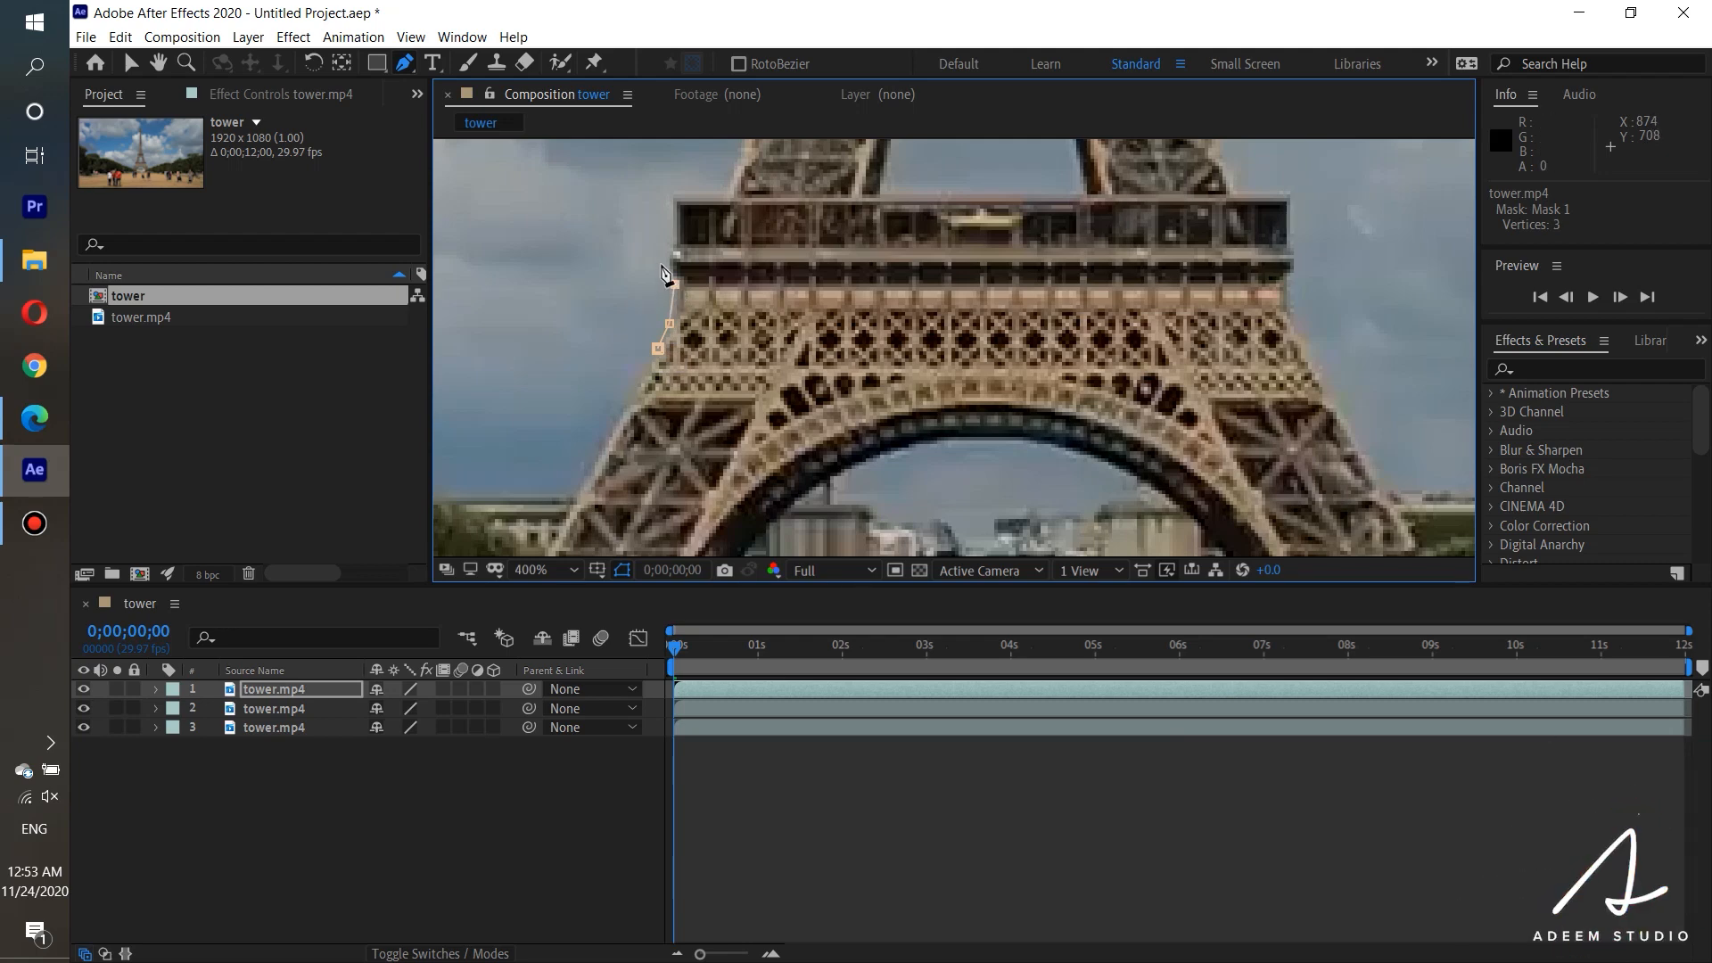
click(671, 241)
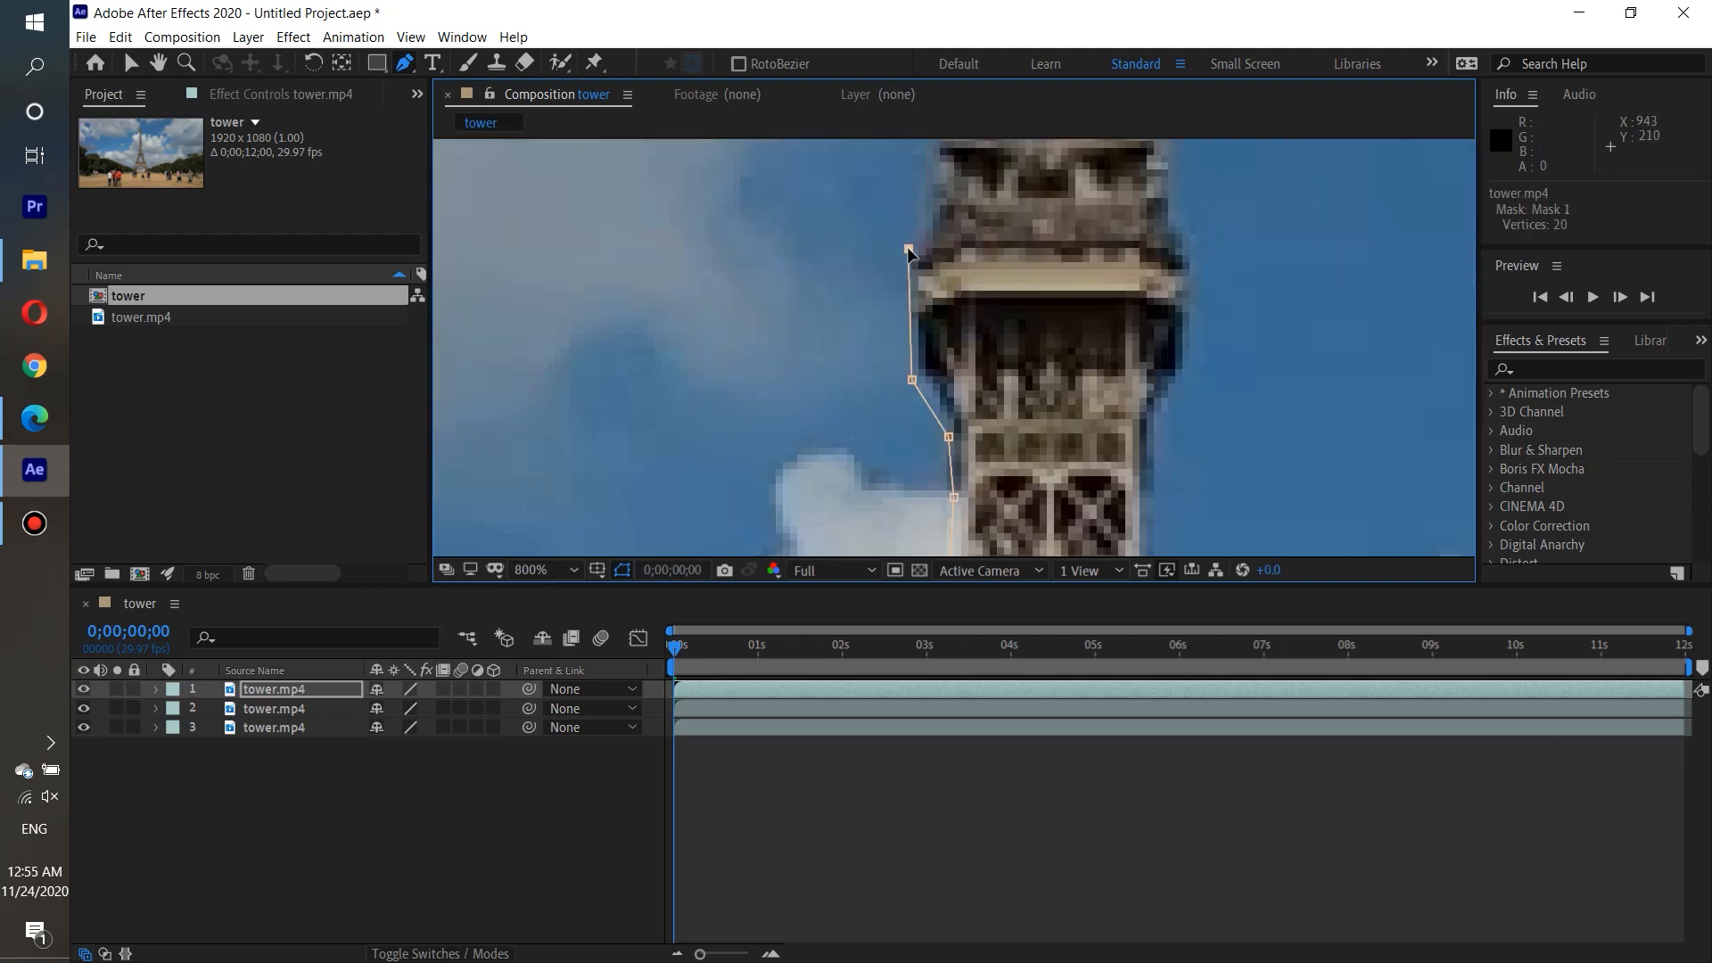
click(916, 238)
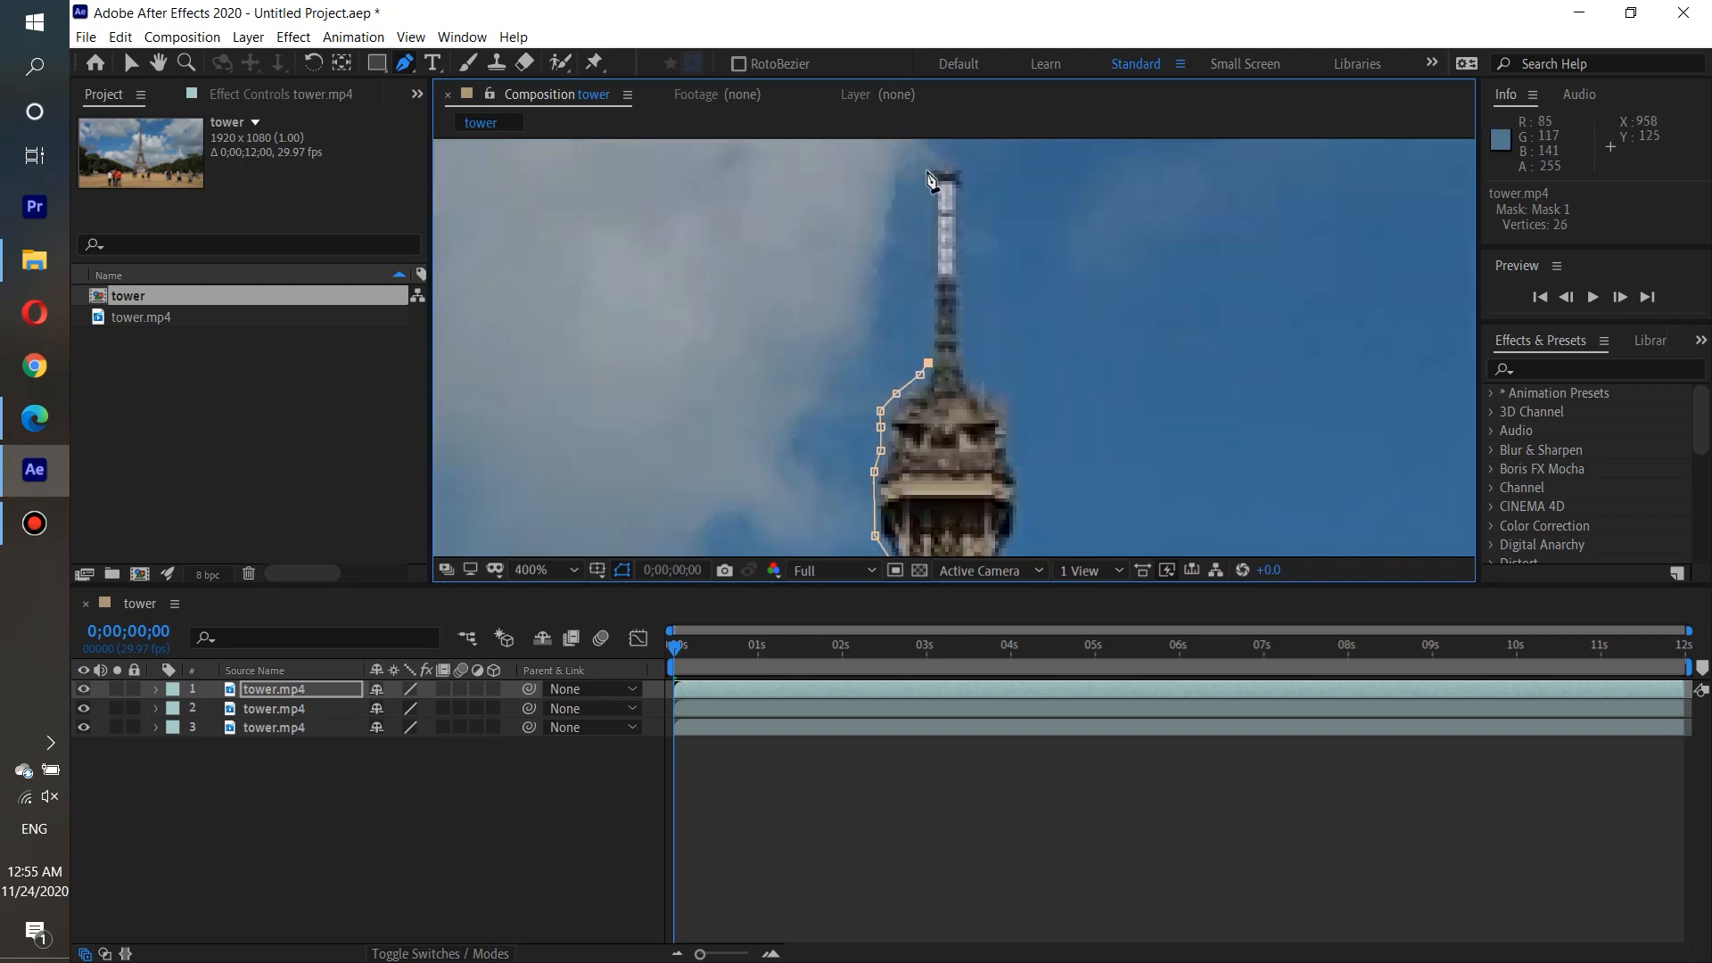
click(929, 192)
click(968, 177)
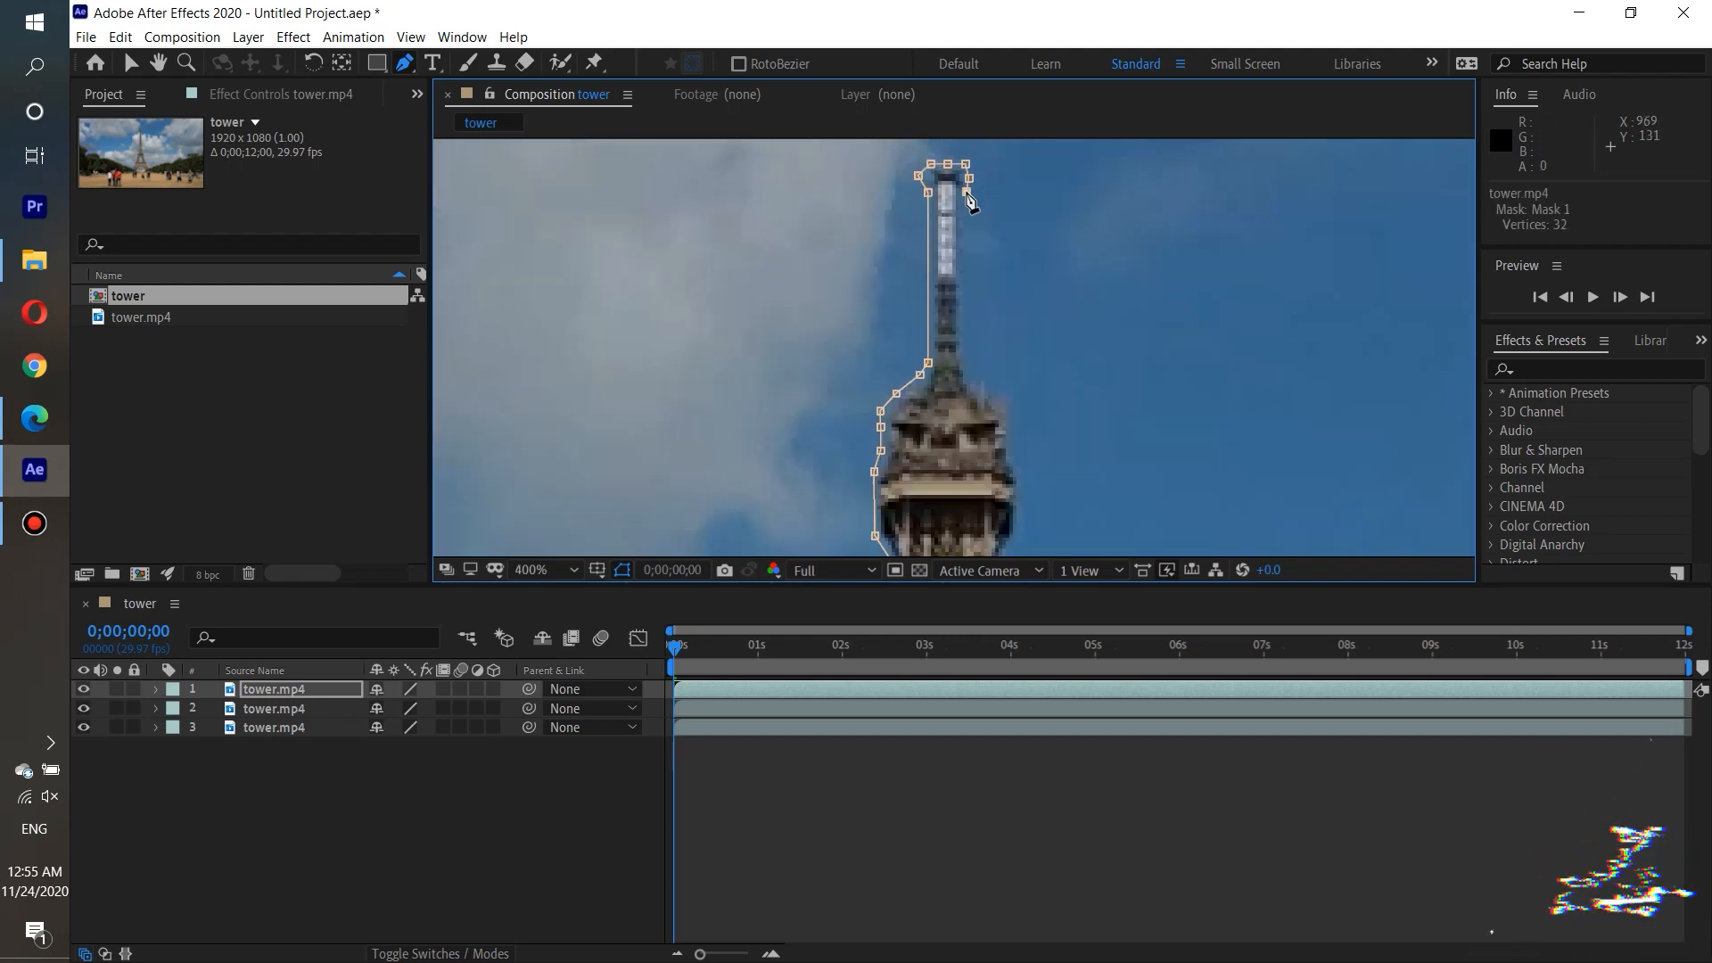
Continue the mask path down the tower's right side to below the wide lower platform and close it at the starting point.
click(967, 363)
click(1000, 400)
click(1016, 446)
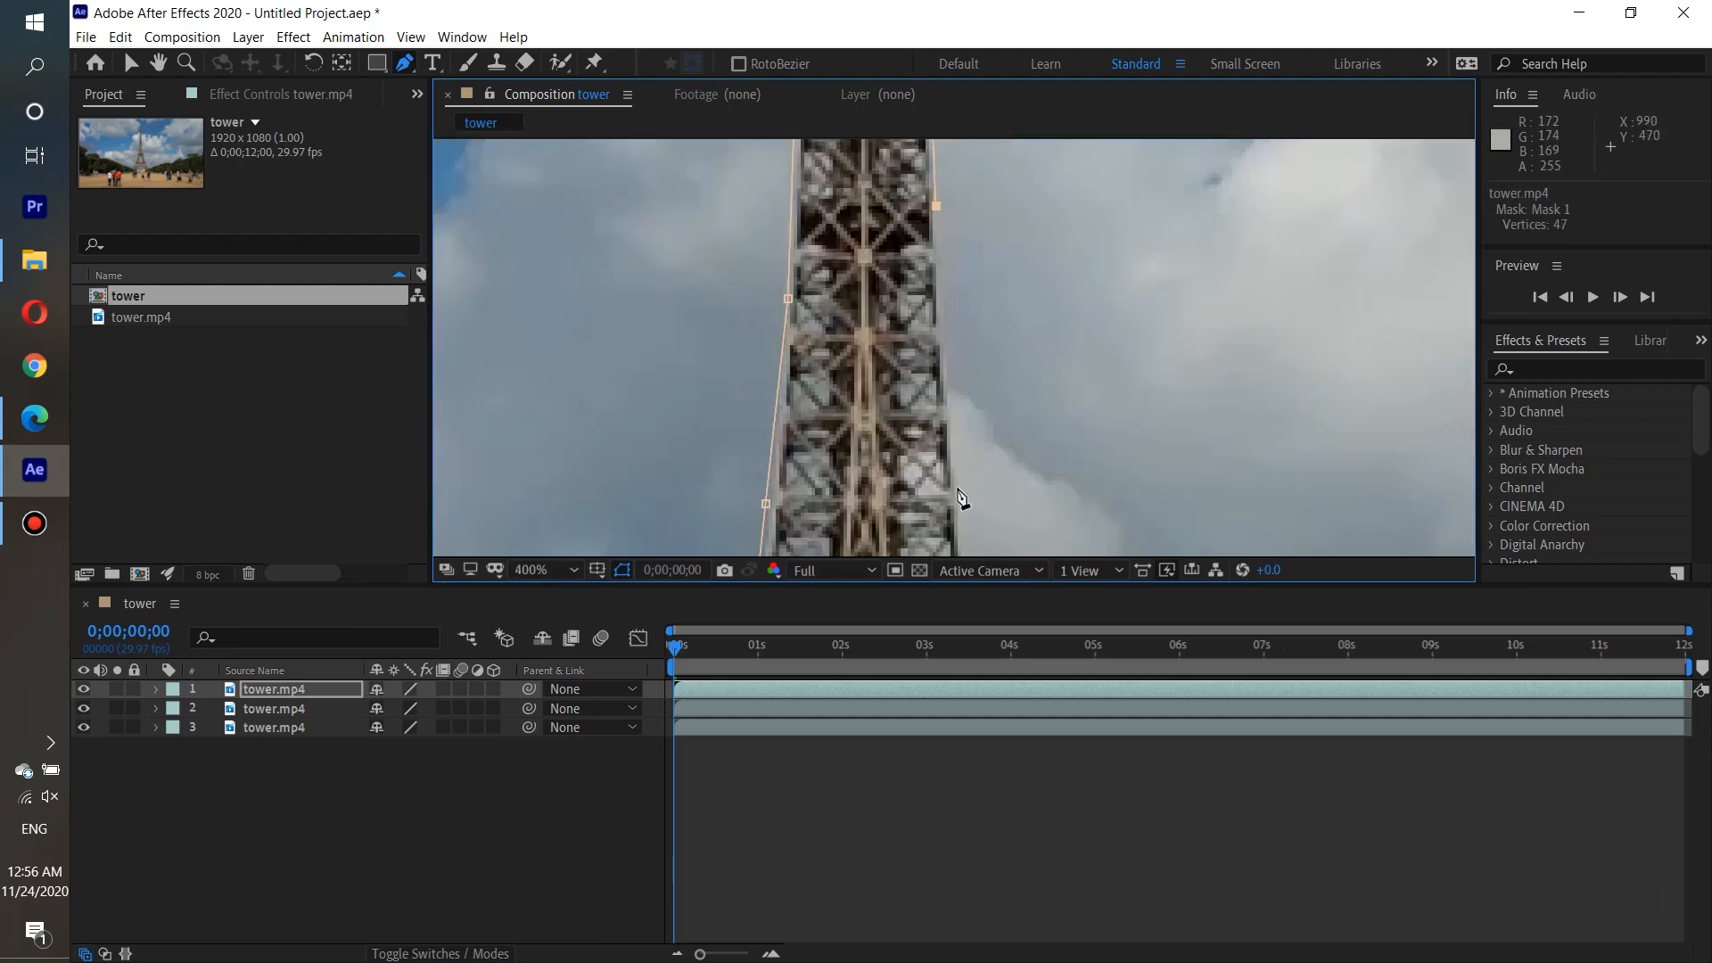
click(956, 406)
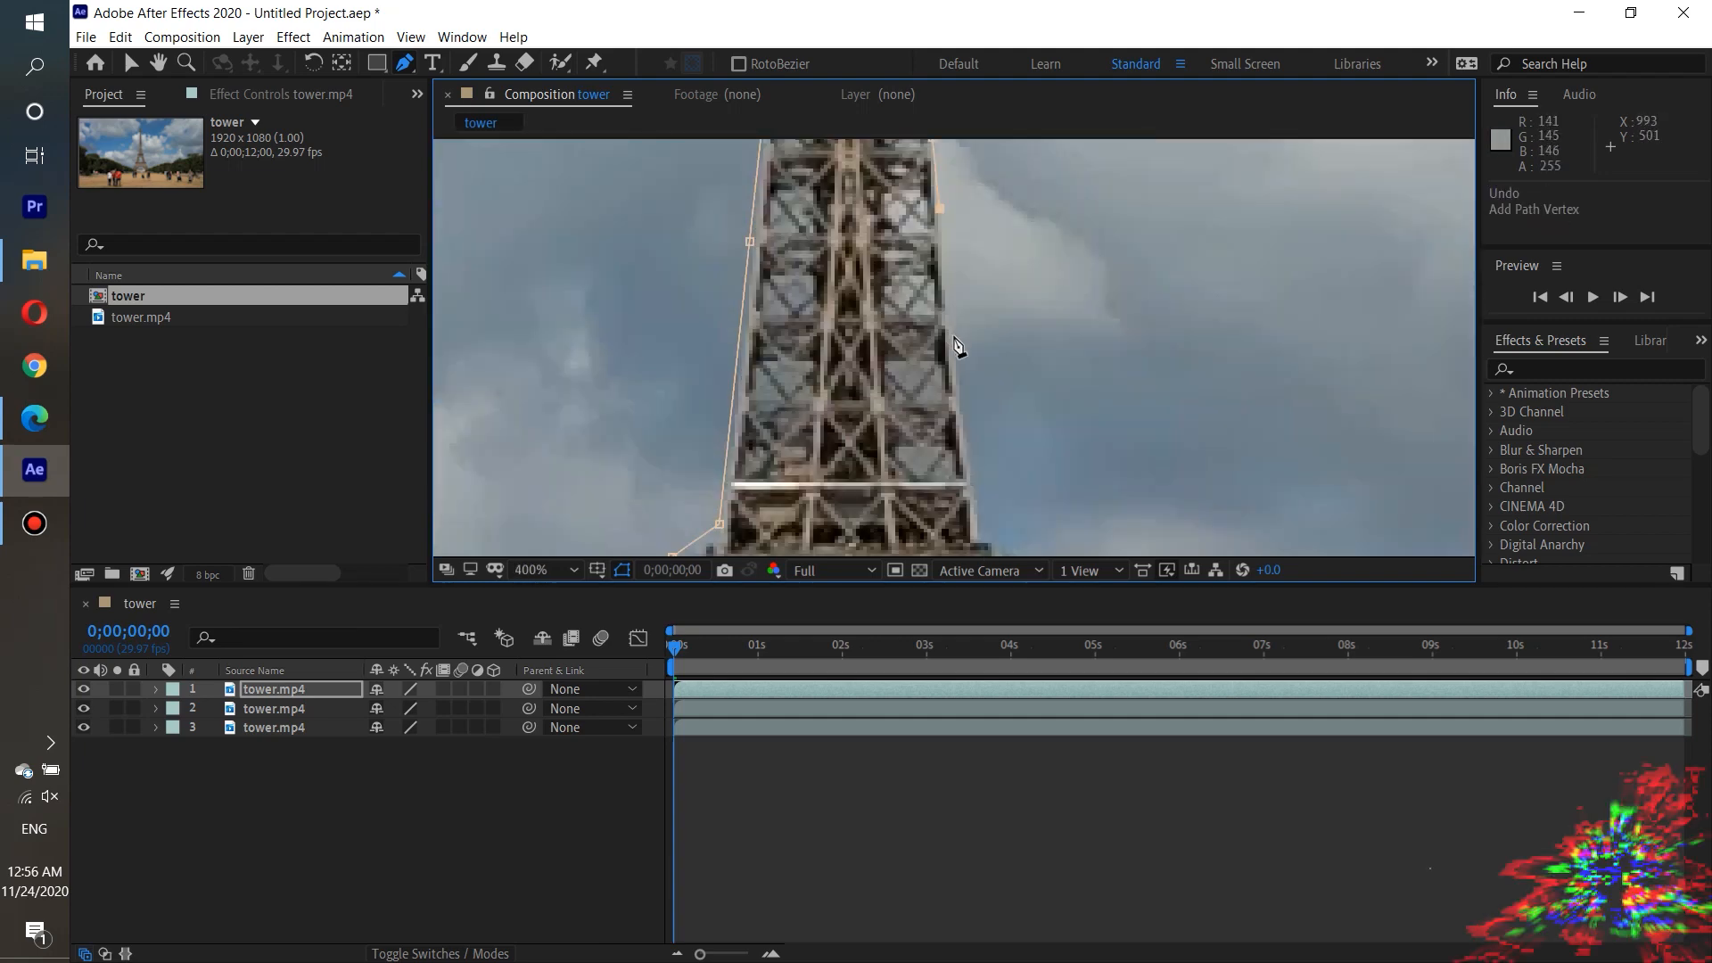
click(986, 539)
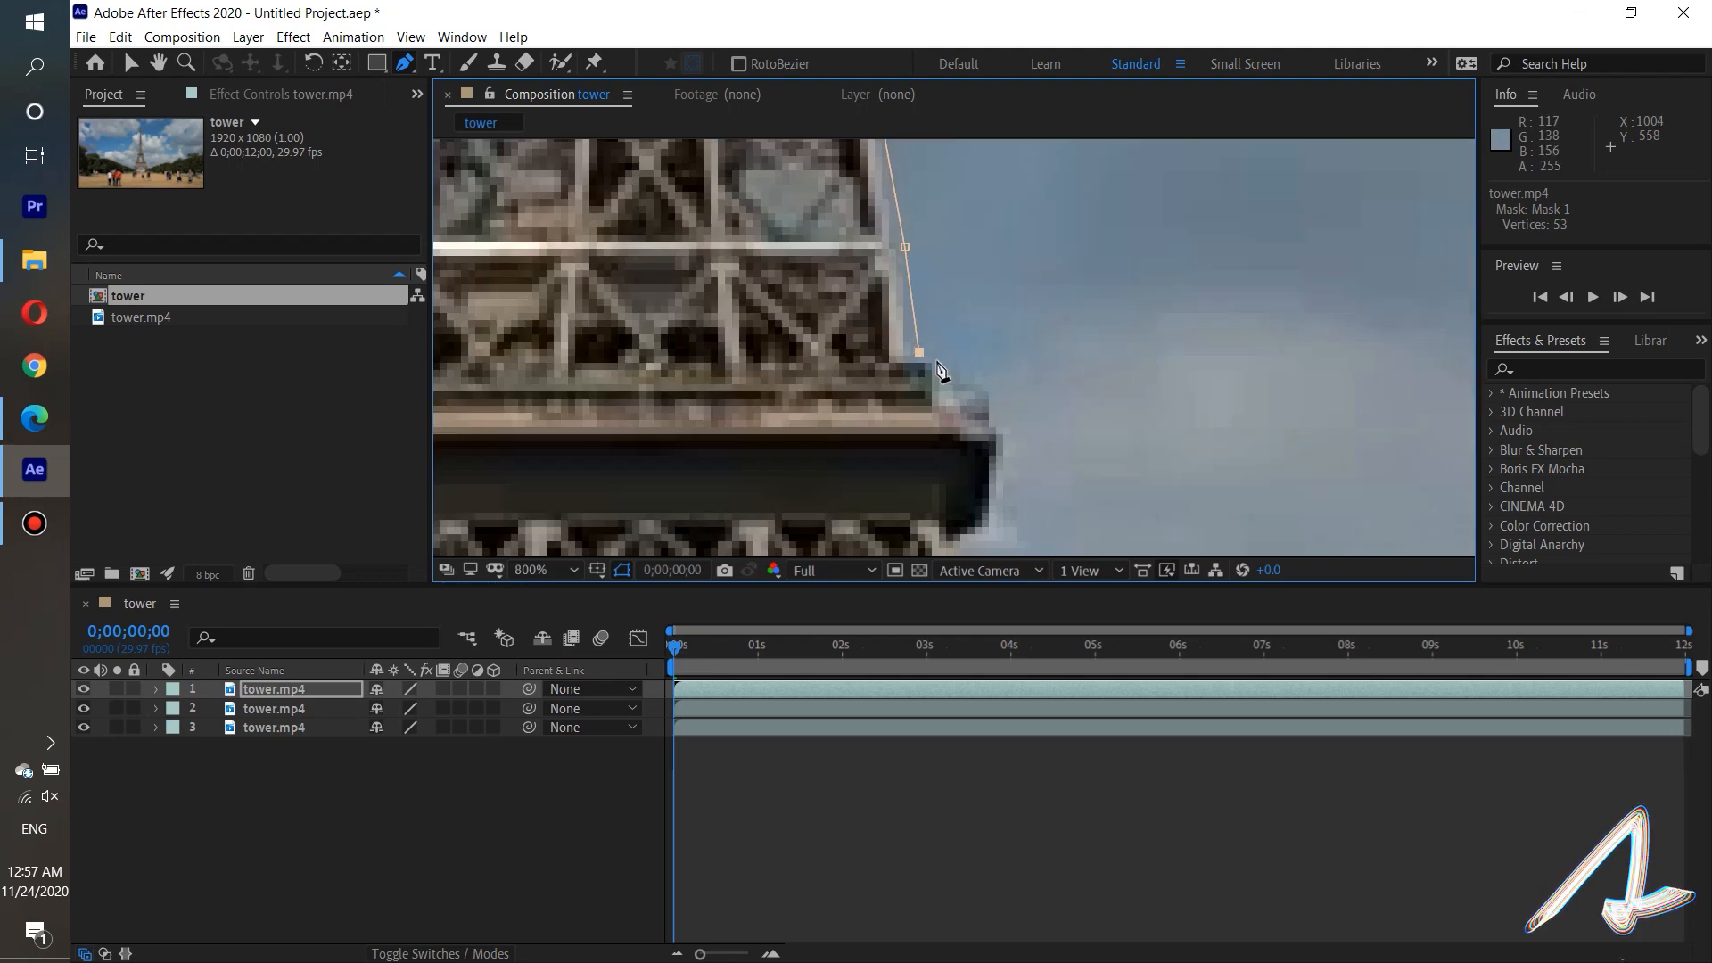
click(948, 375)
click(1000, 401)
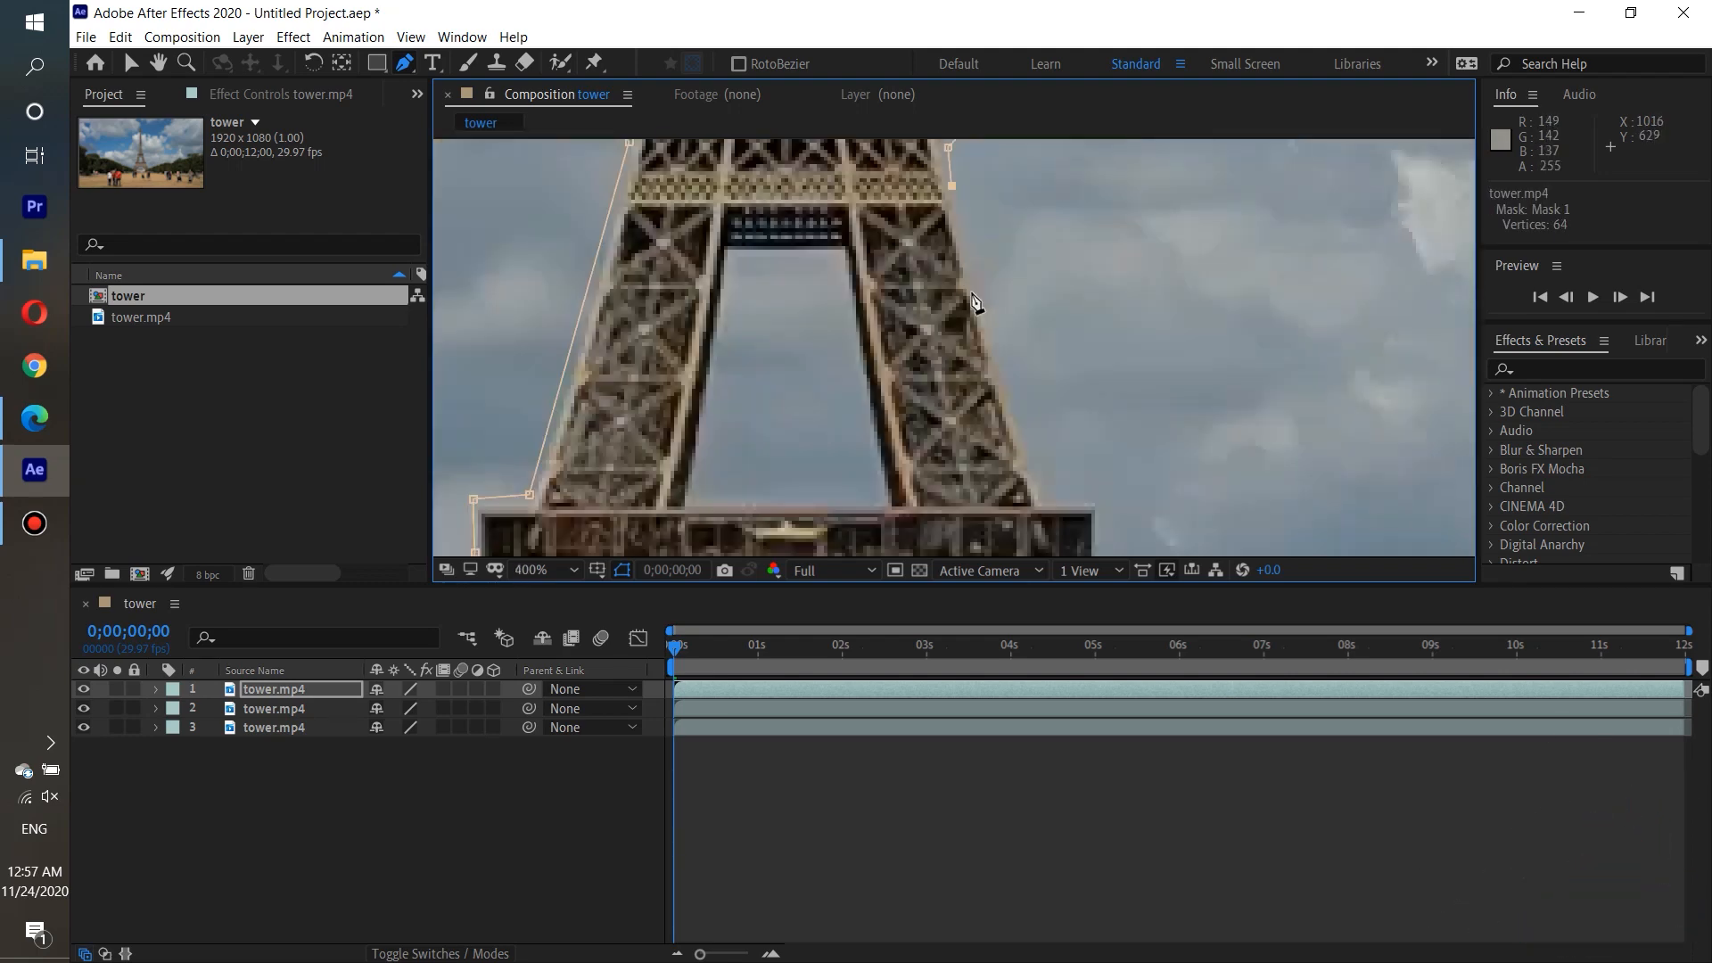
click(973, 291)
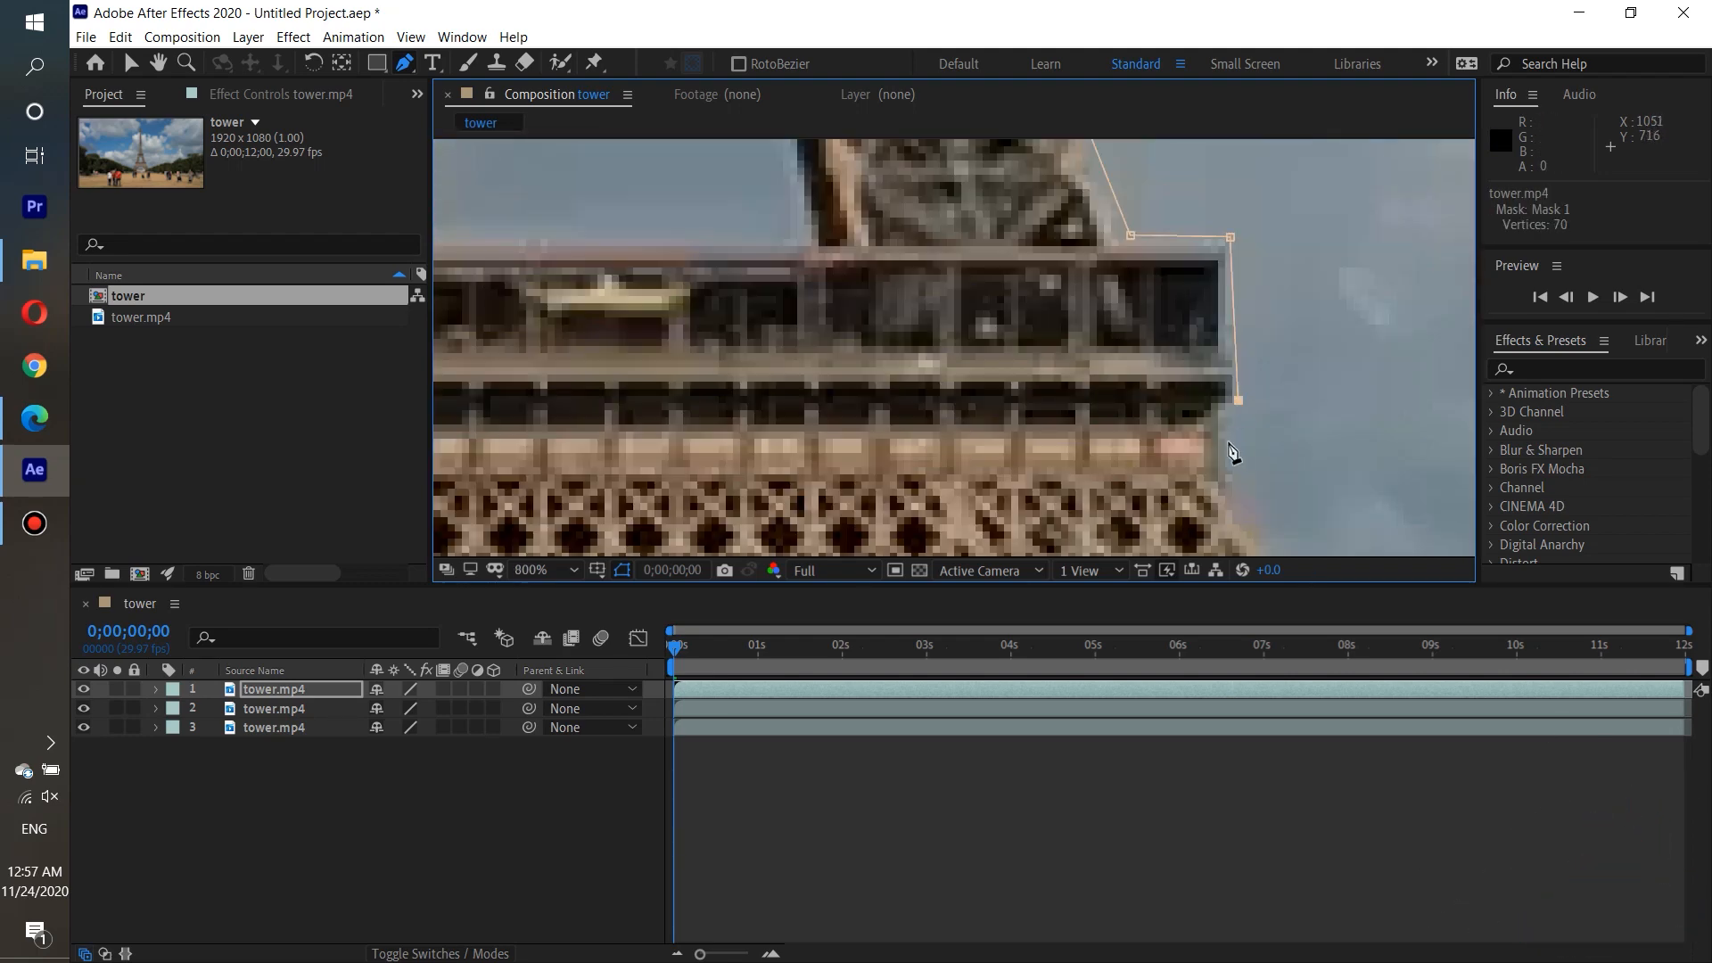
click(633, 381)
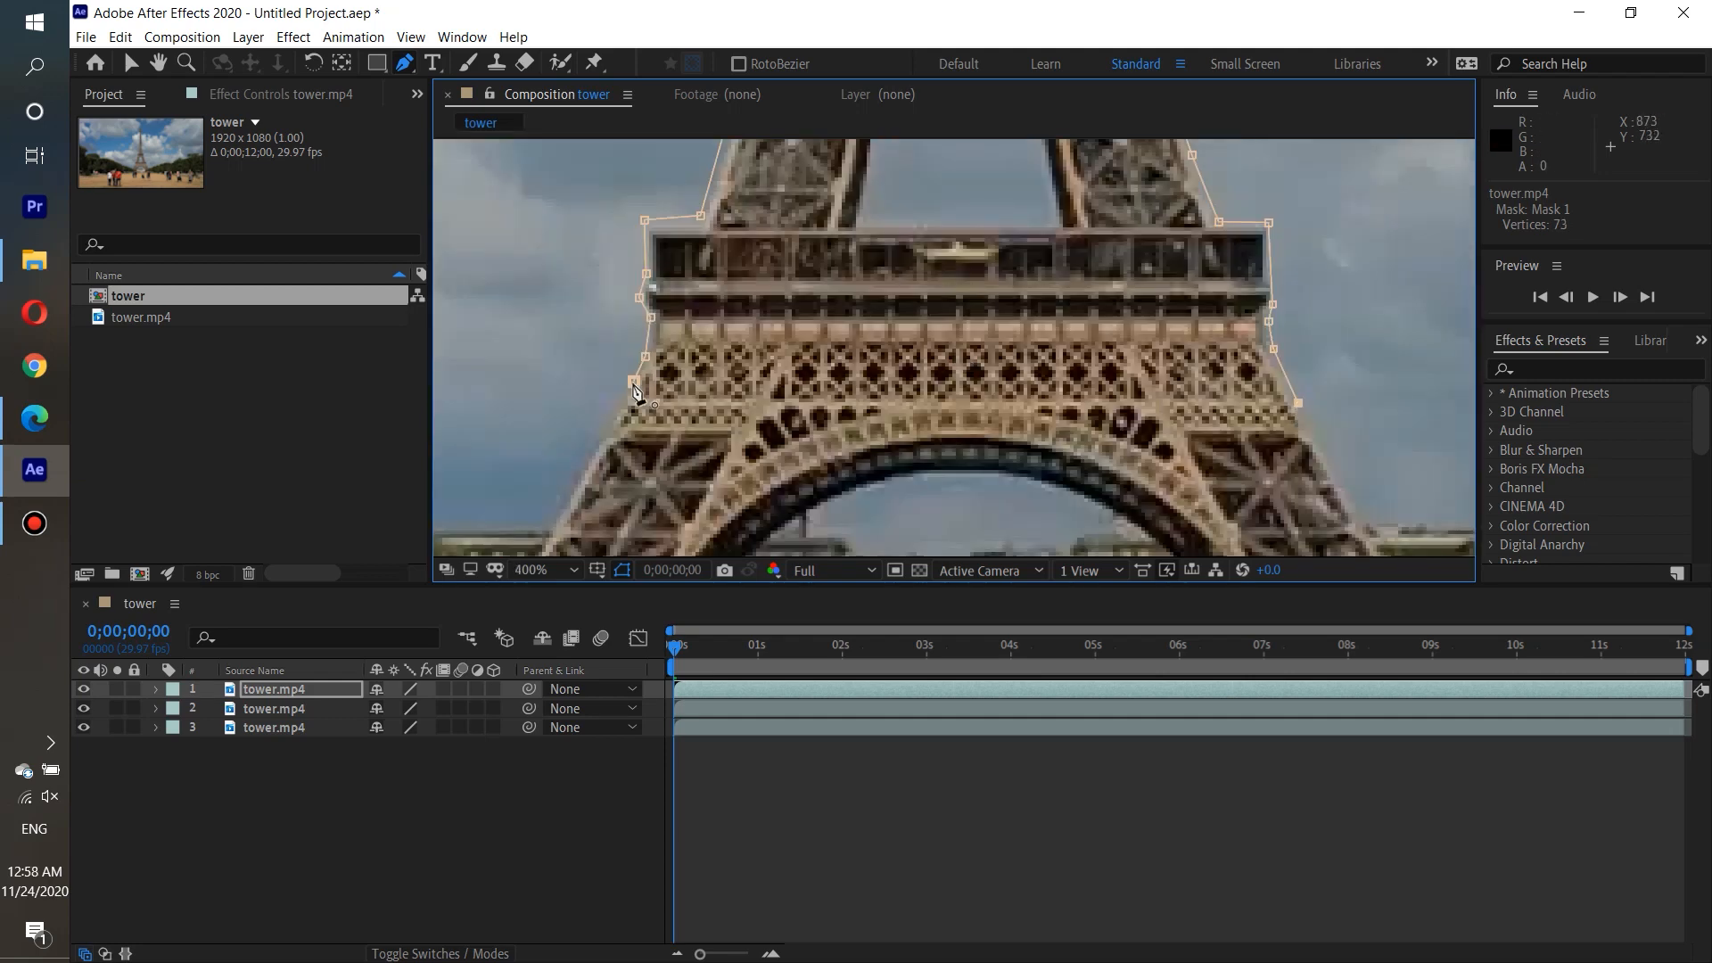
drag(1298, 403, 1290, 387)
click(634, 382)
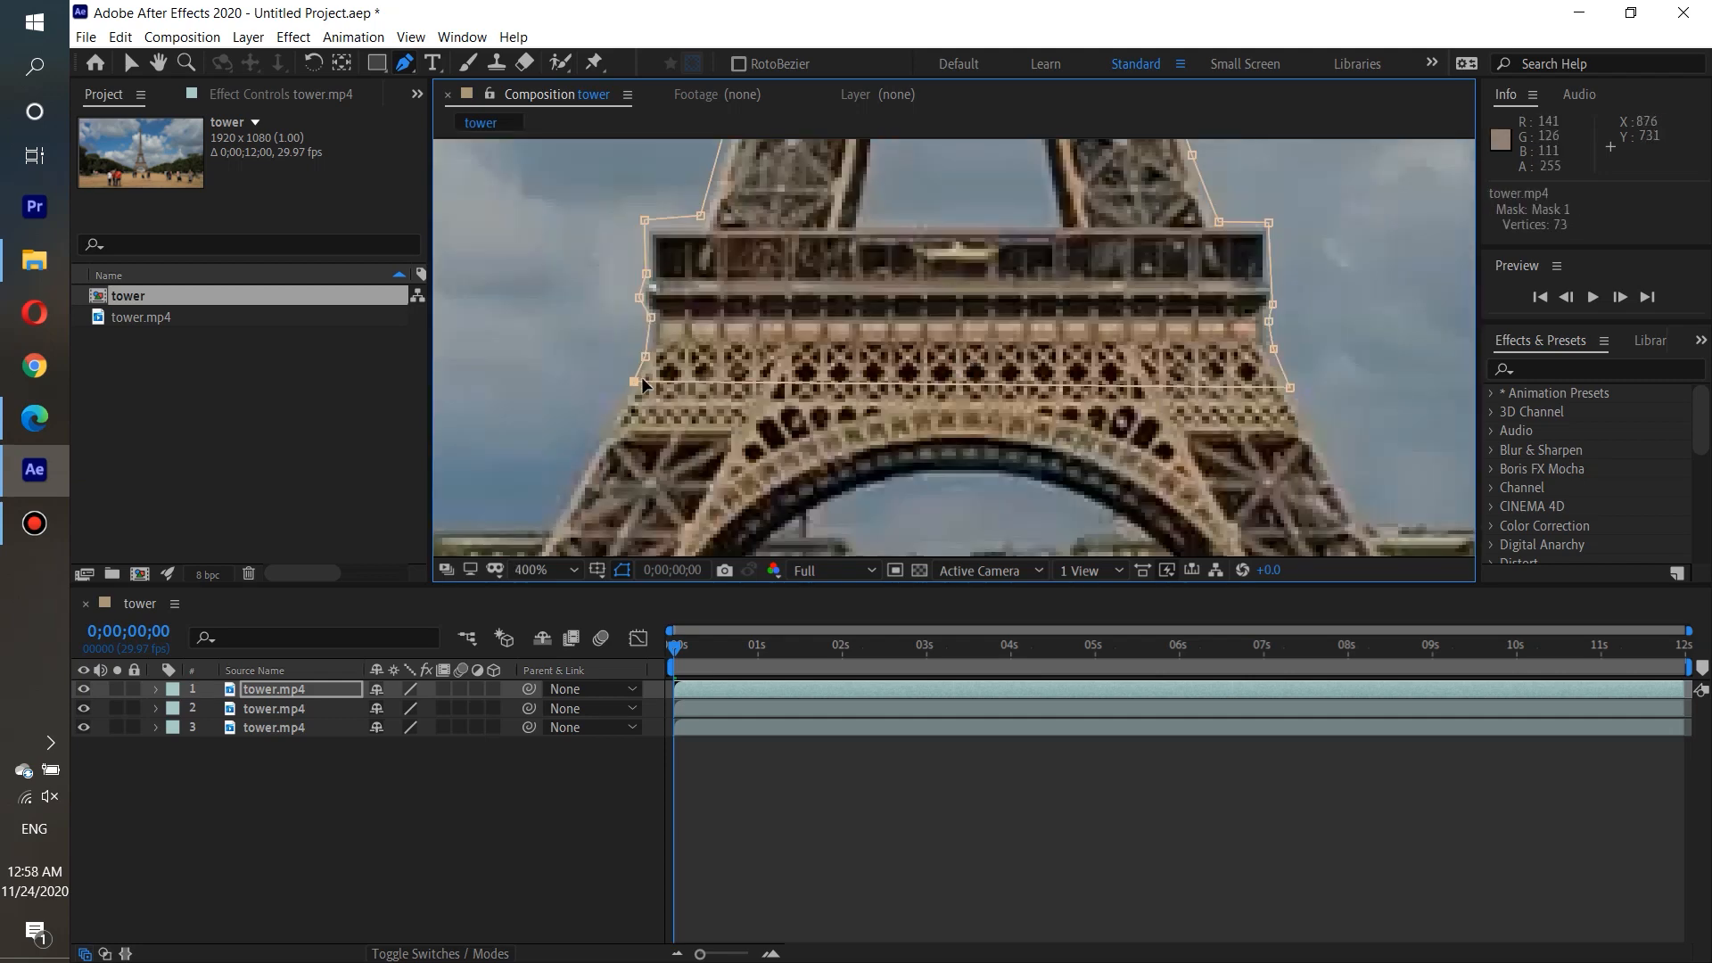
Hide the second and third tower.mp4 layers to isolate the masked tower.
scroll(659, 339, down, 4)
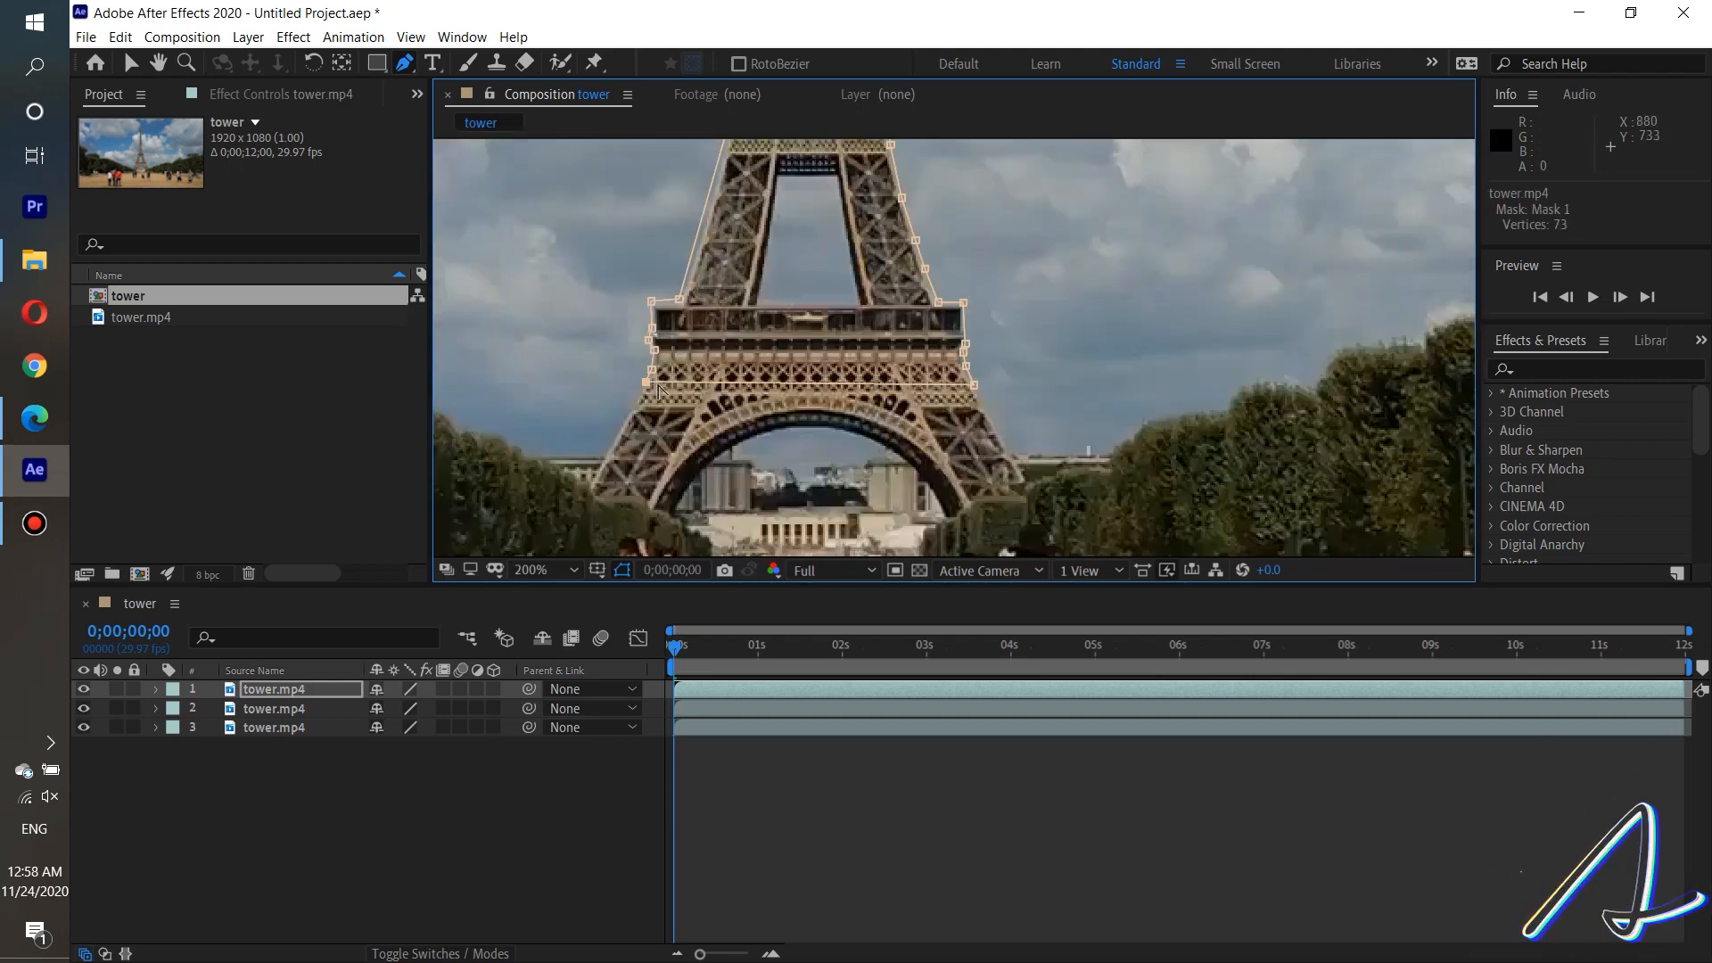
scroll(660, 339, down, 2)
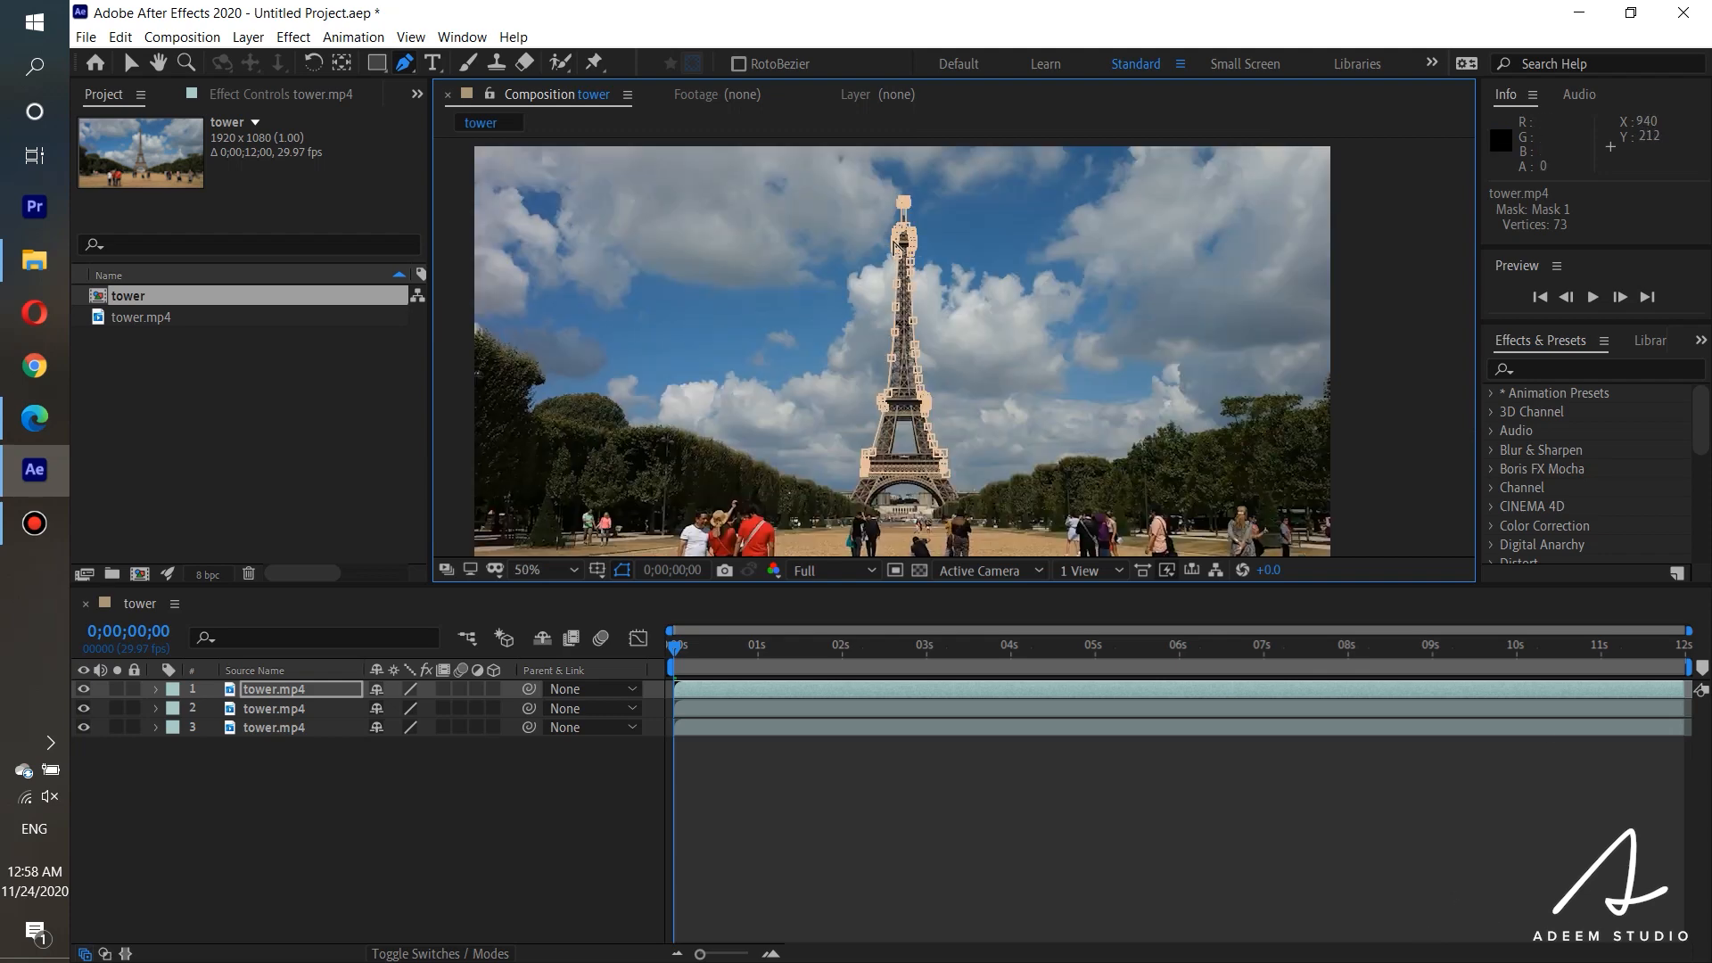
click(85, 708)
click(83, 727)
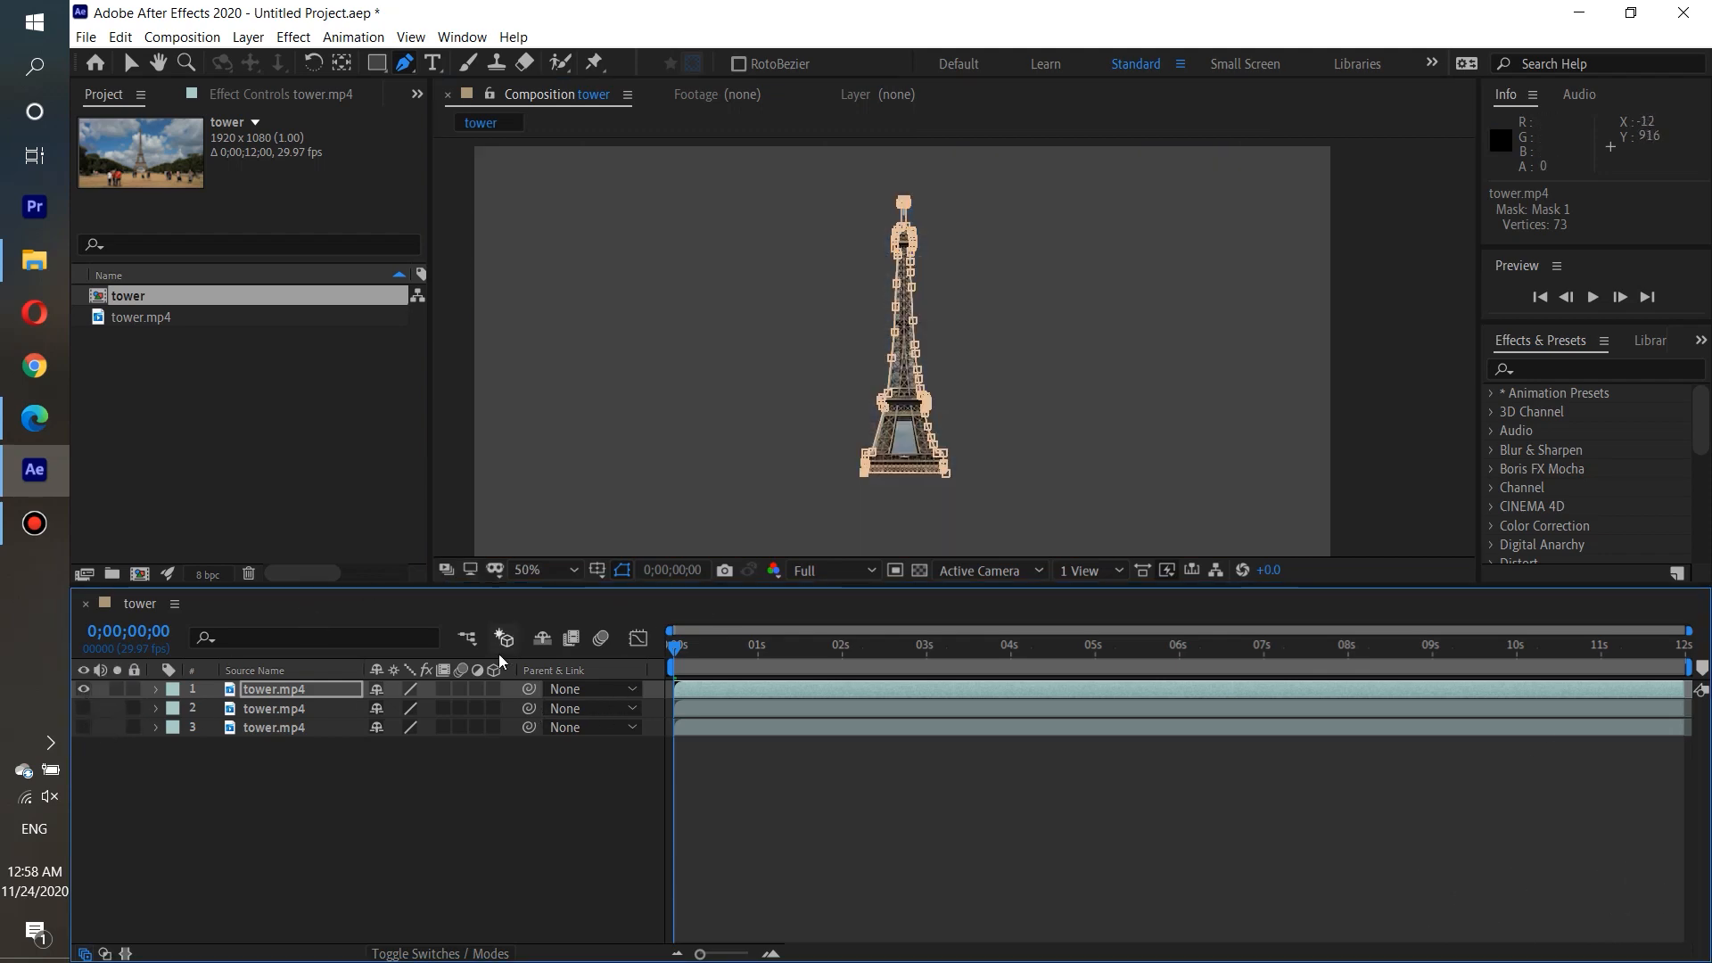
Play back the isolated tower from 0;00;02;27 to check the mask.
drag(767, 645, 916, 658)
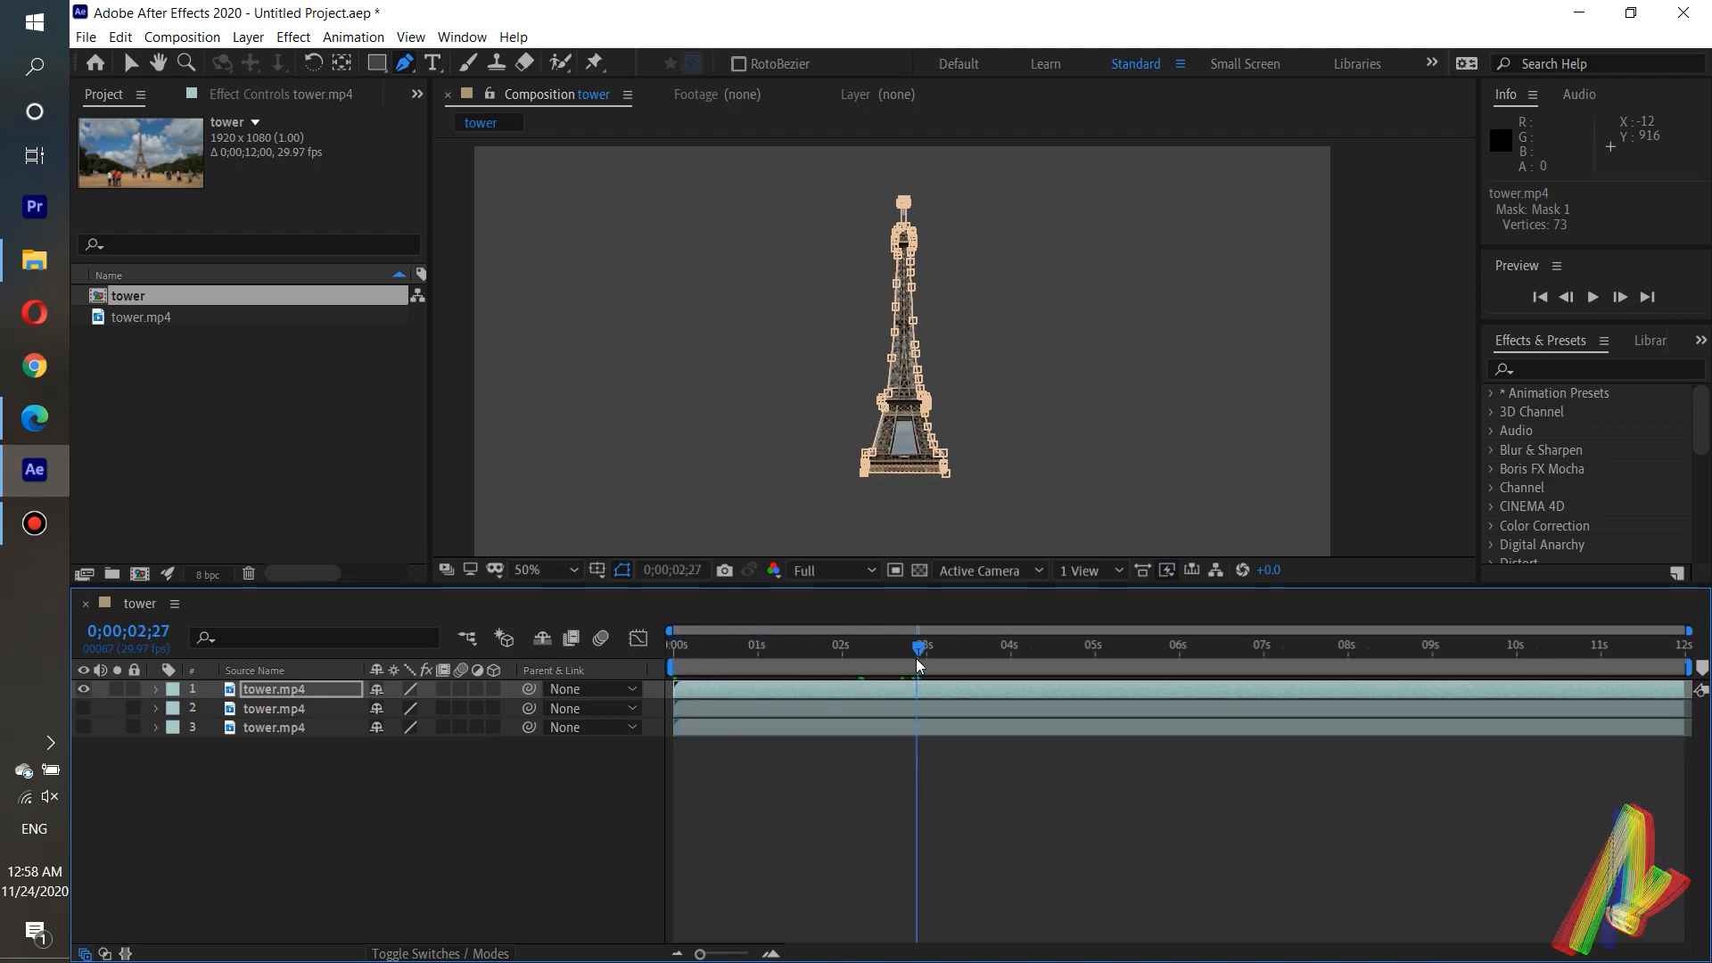
click(1593, 297)
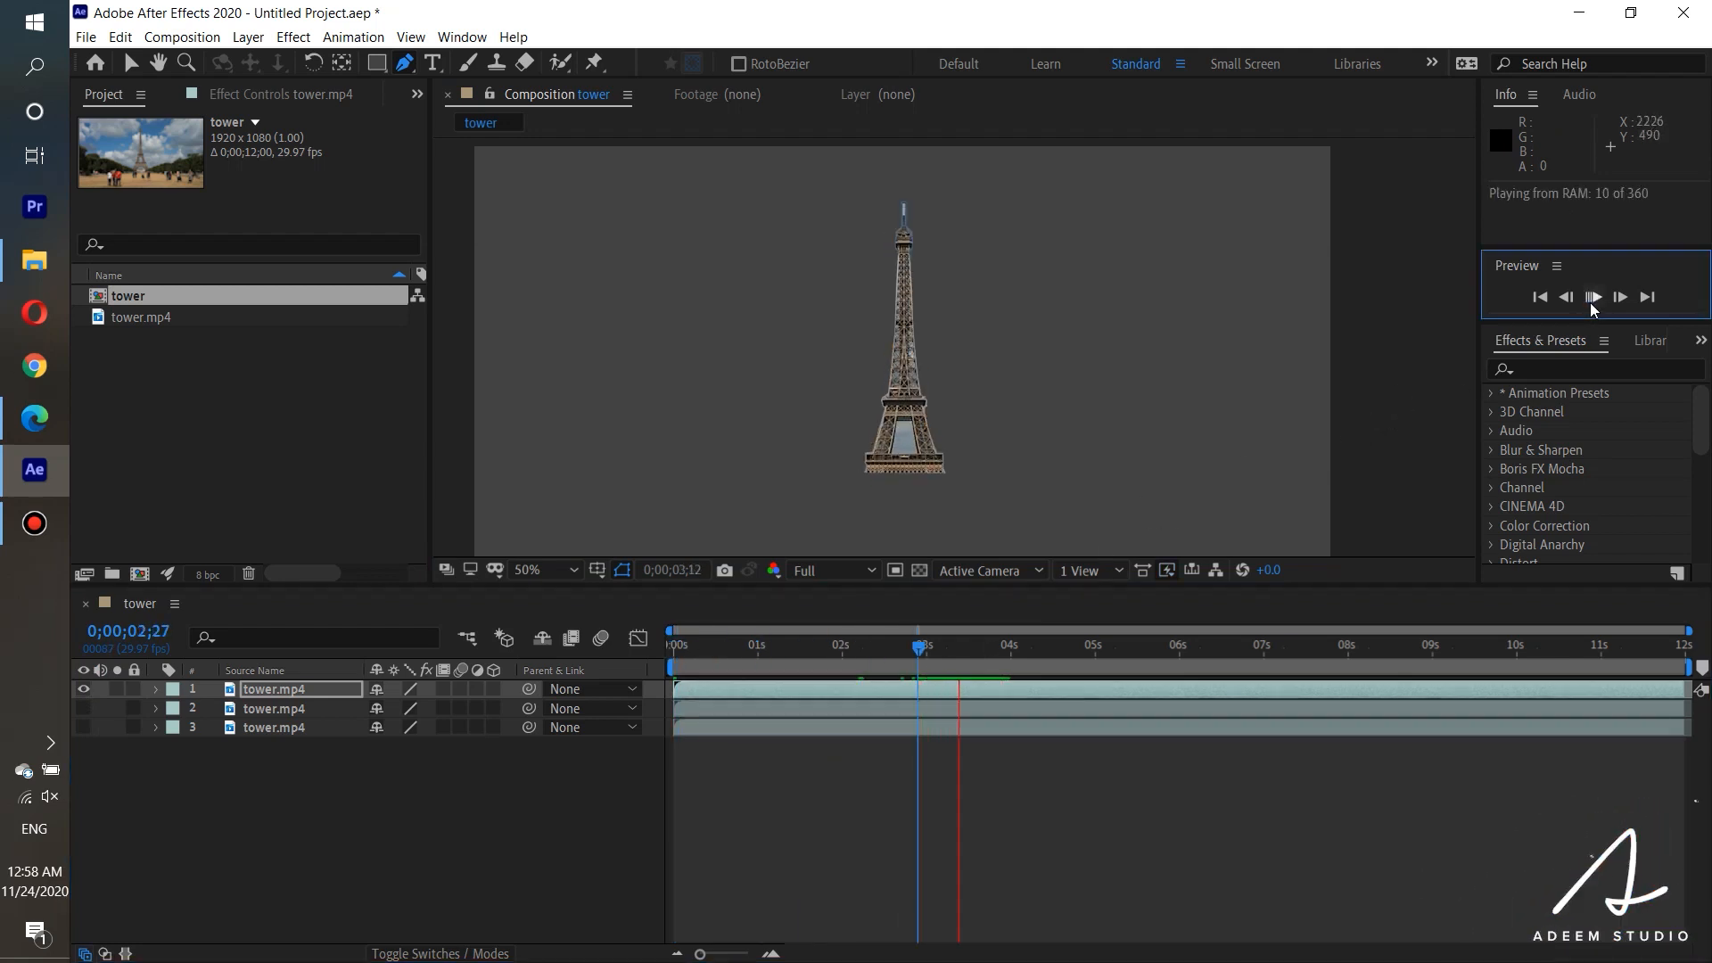
key(space)
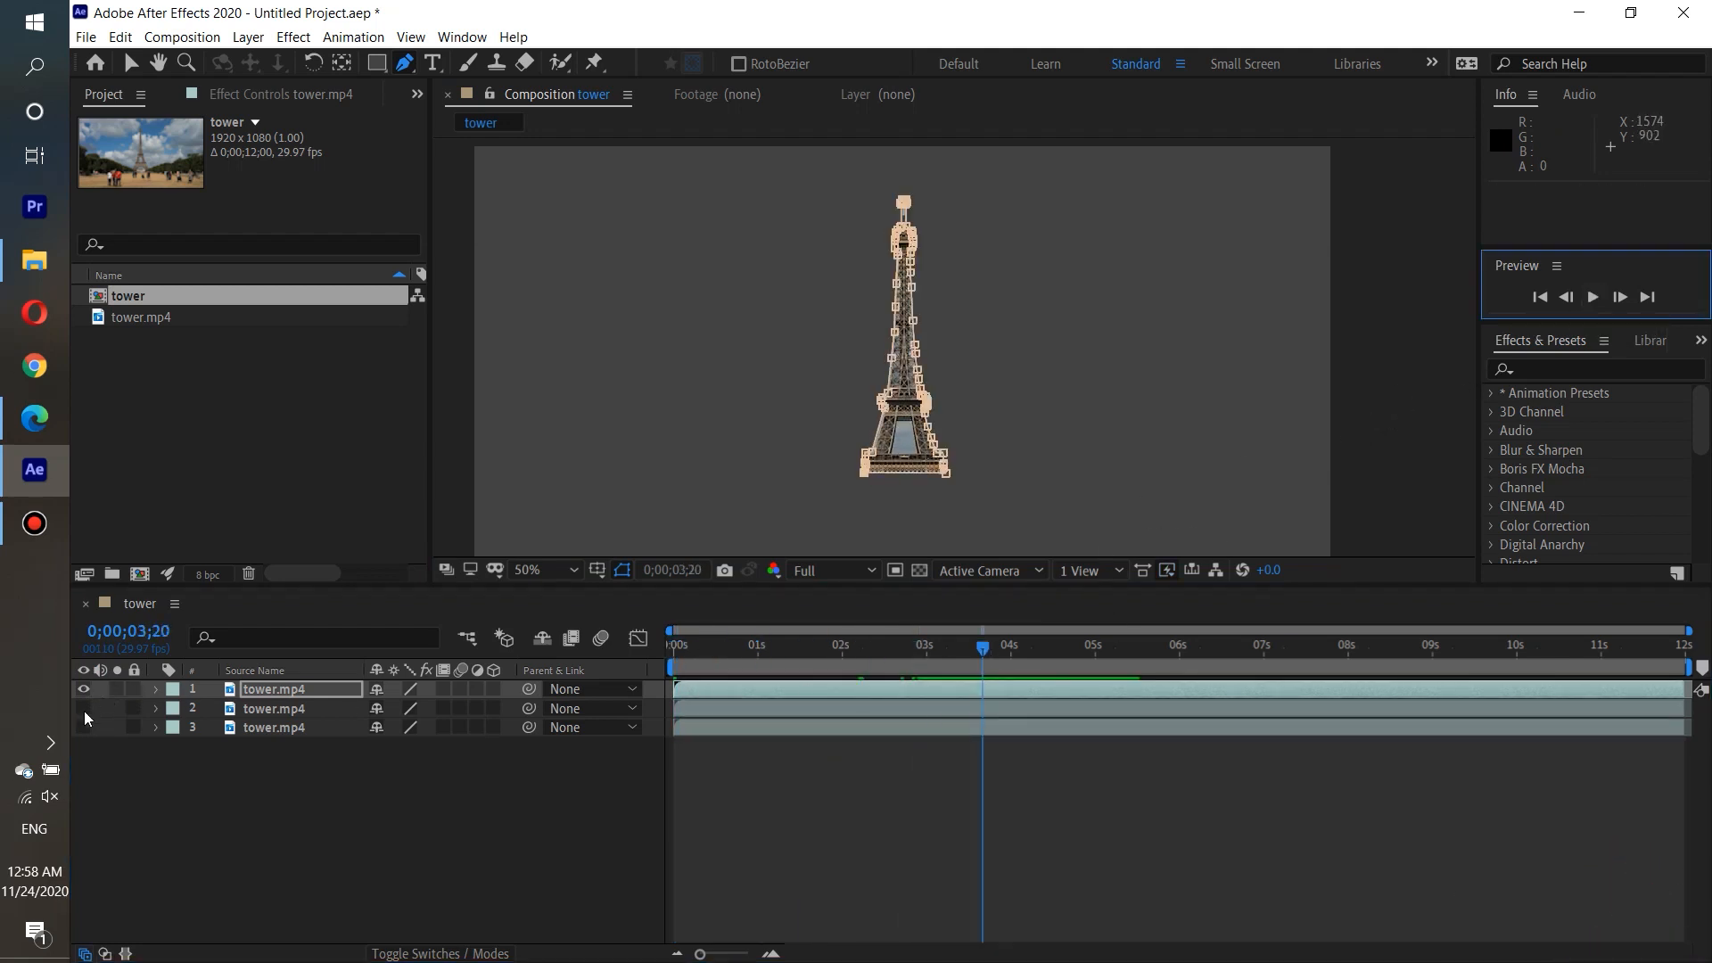
Show the second tower.mp4 layer and draw a closed four-point Pen mask around the sky just right of the tower.
click(237, 714)
click(84, 710)
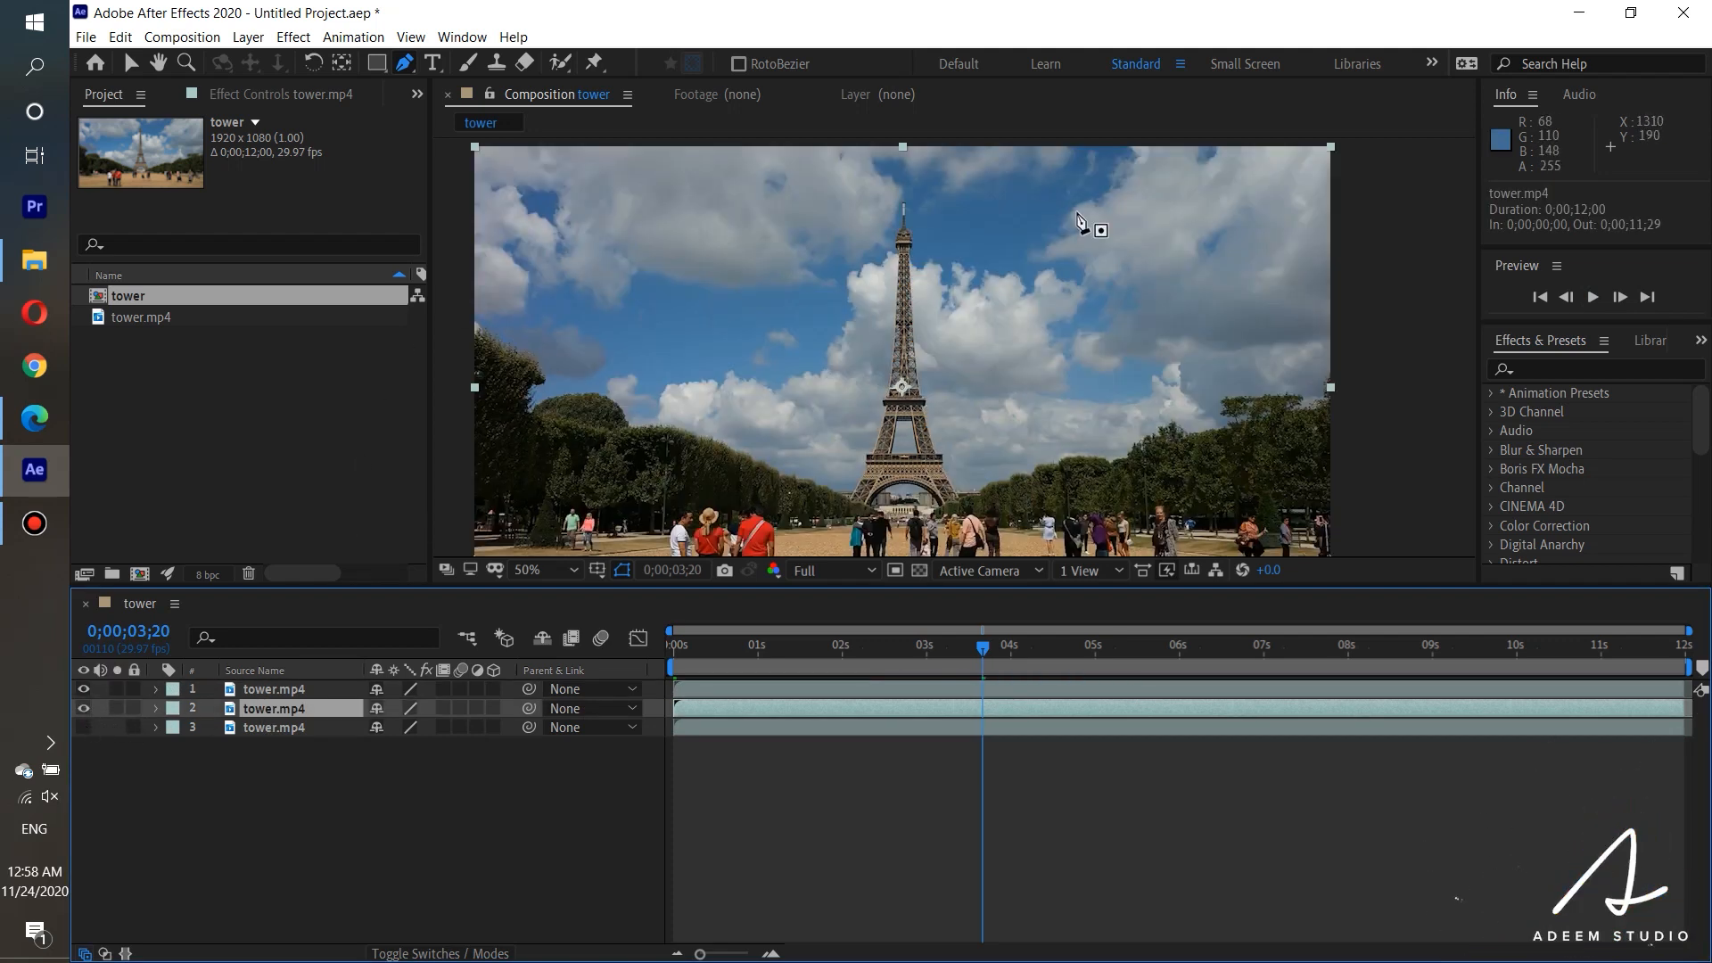
click(250, 697)
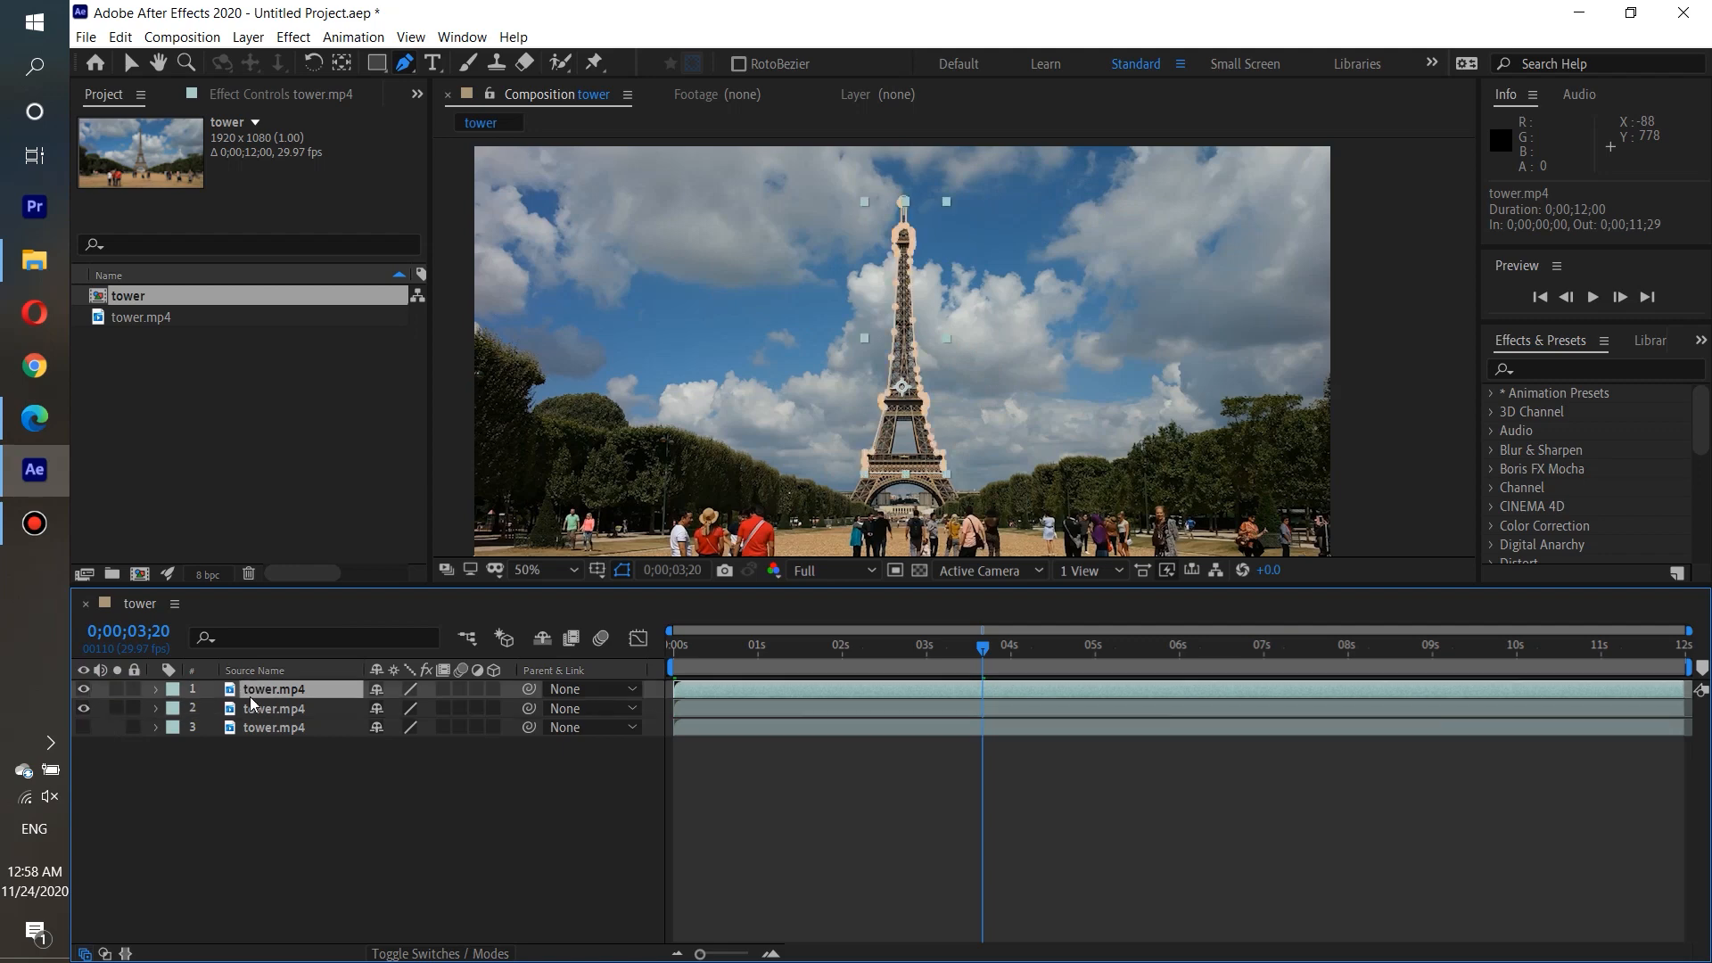
click(250, 710)
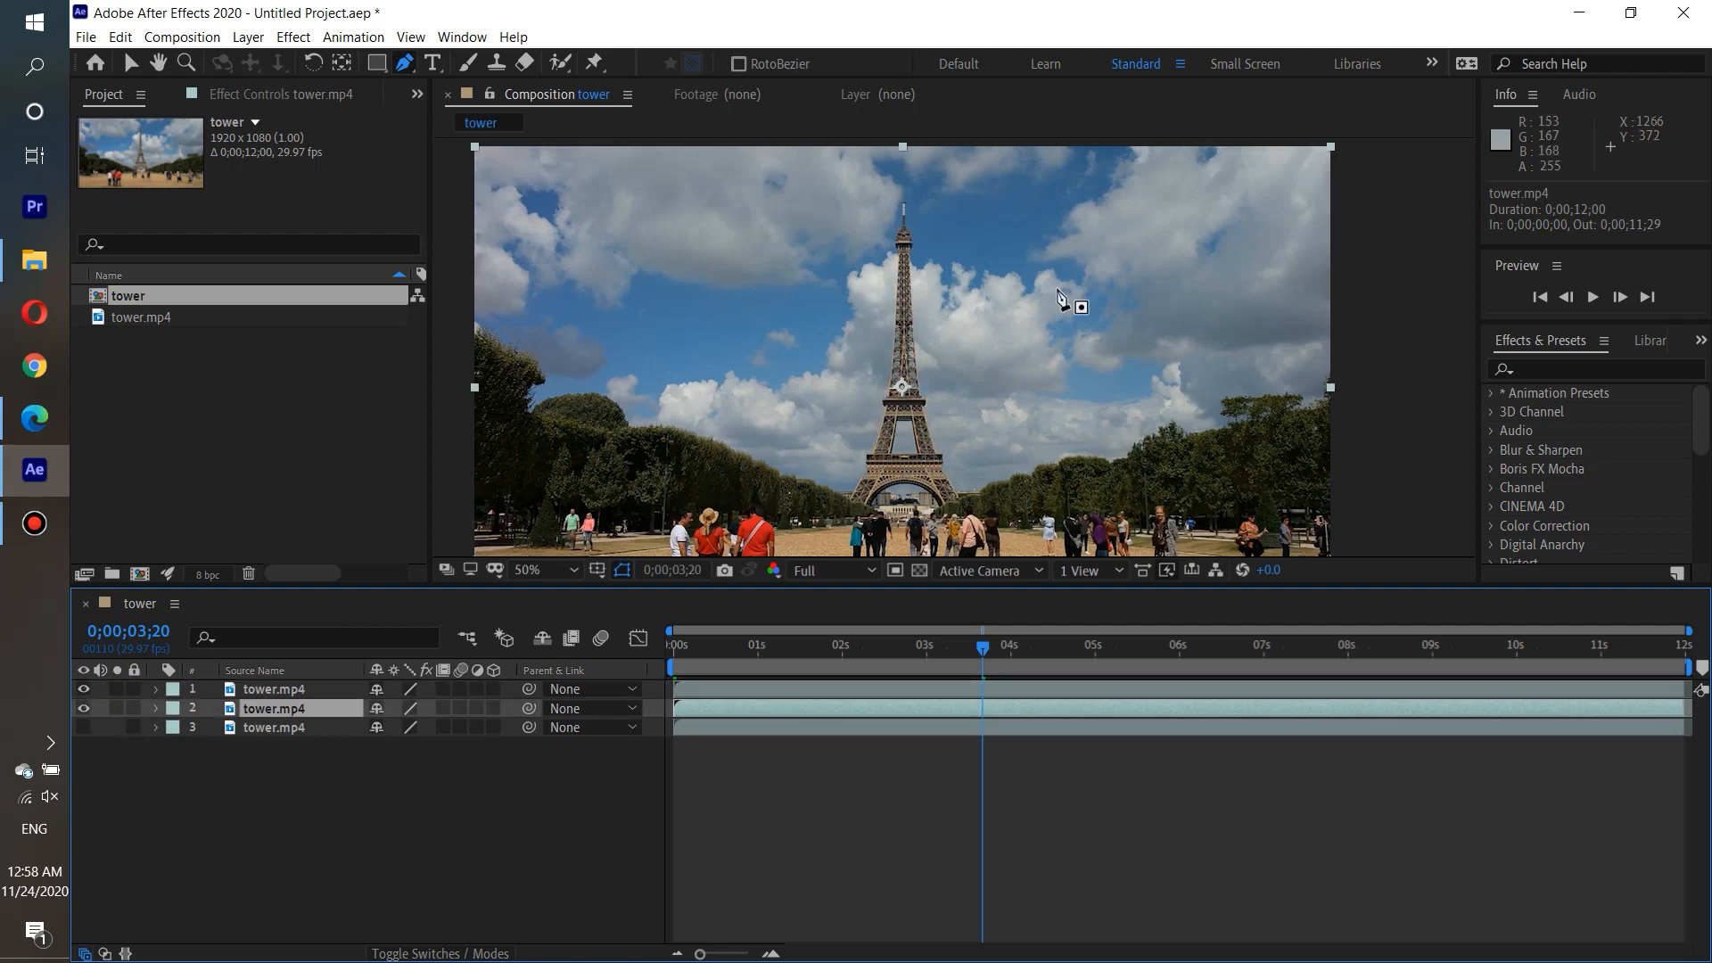
click(932, 170)
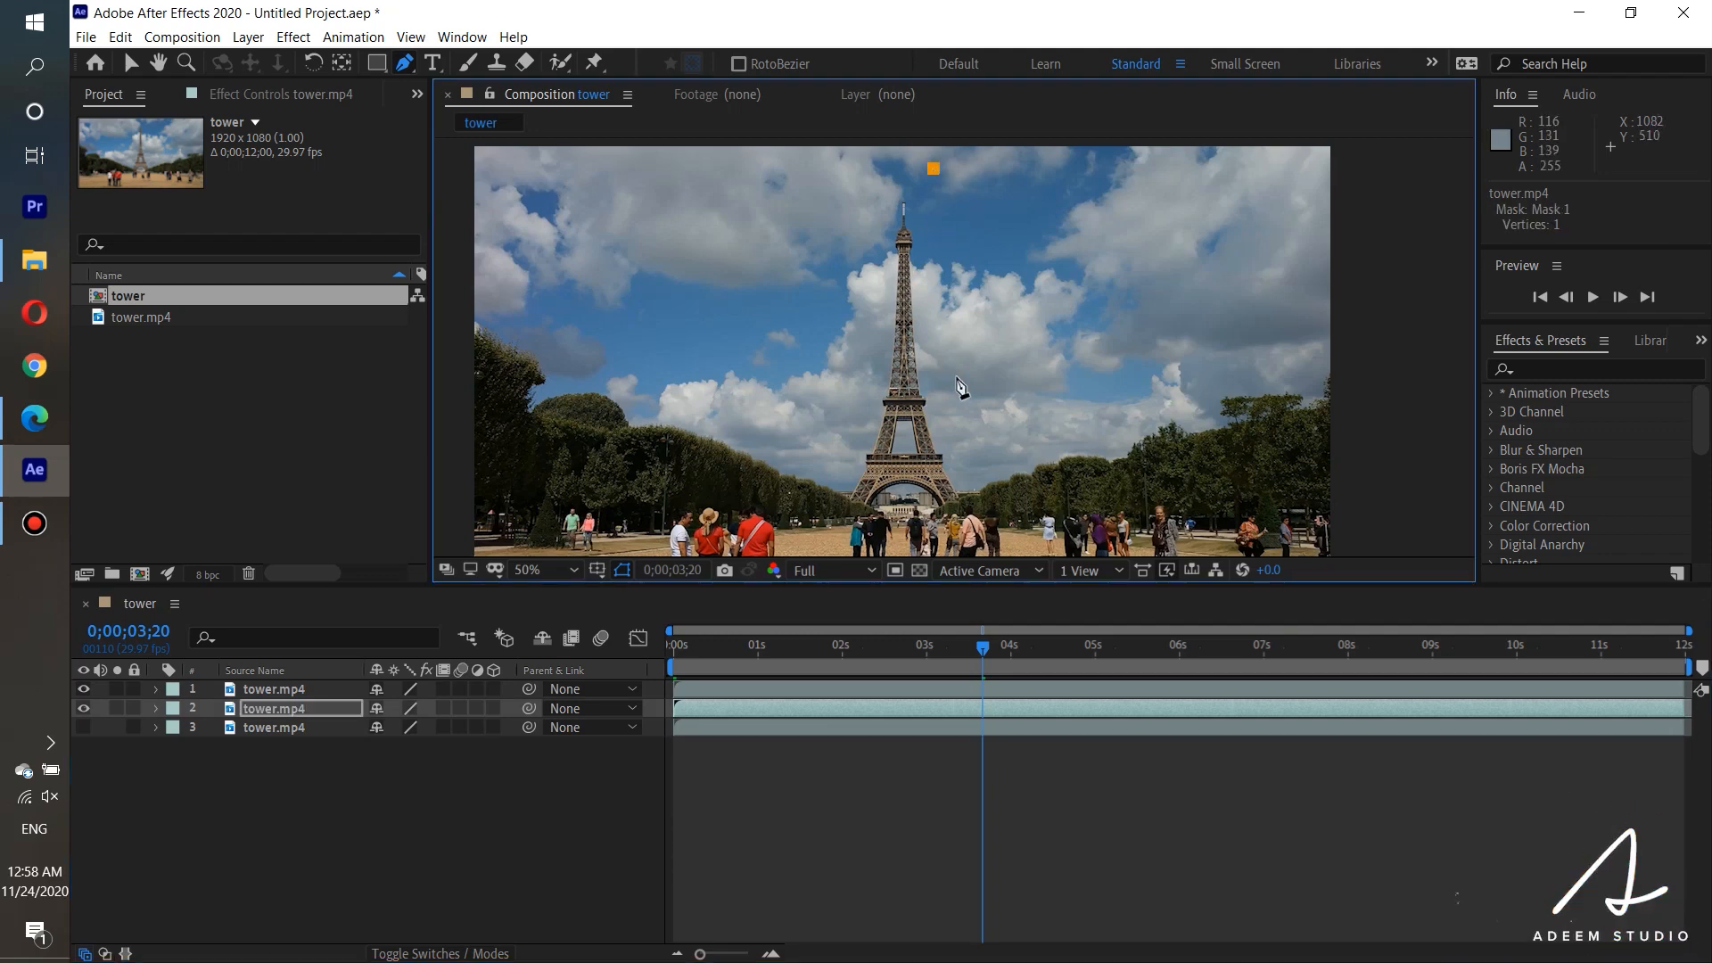
click(958, 464)
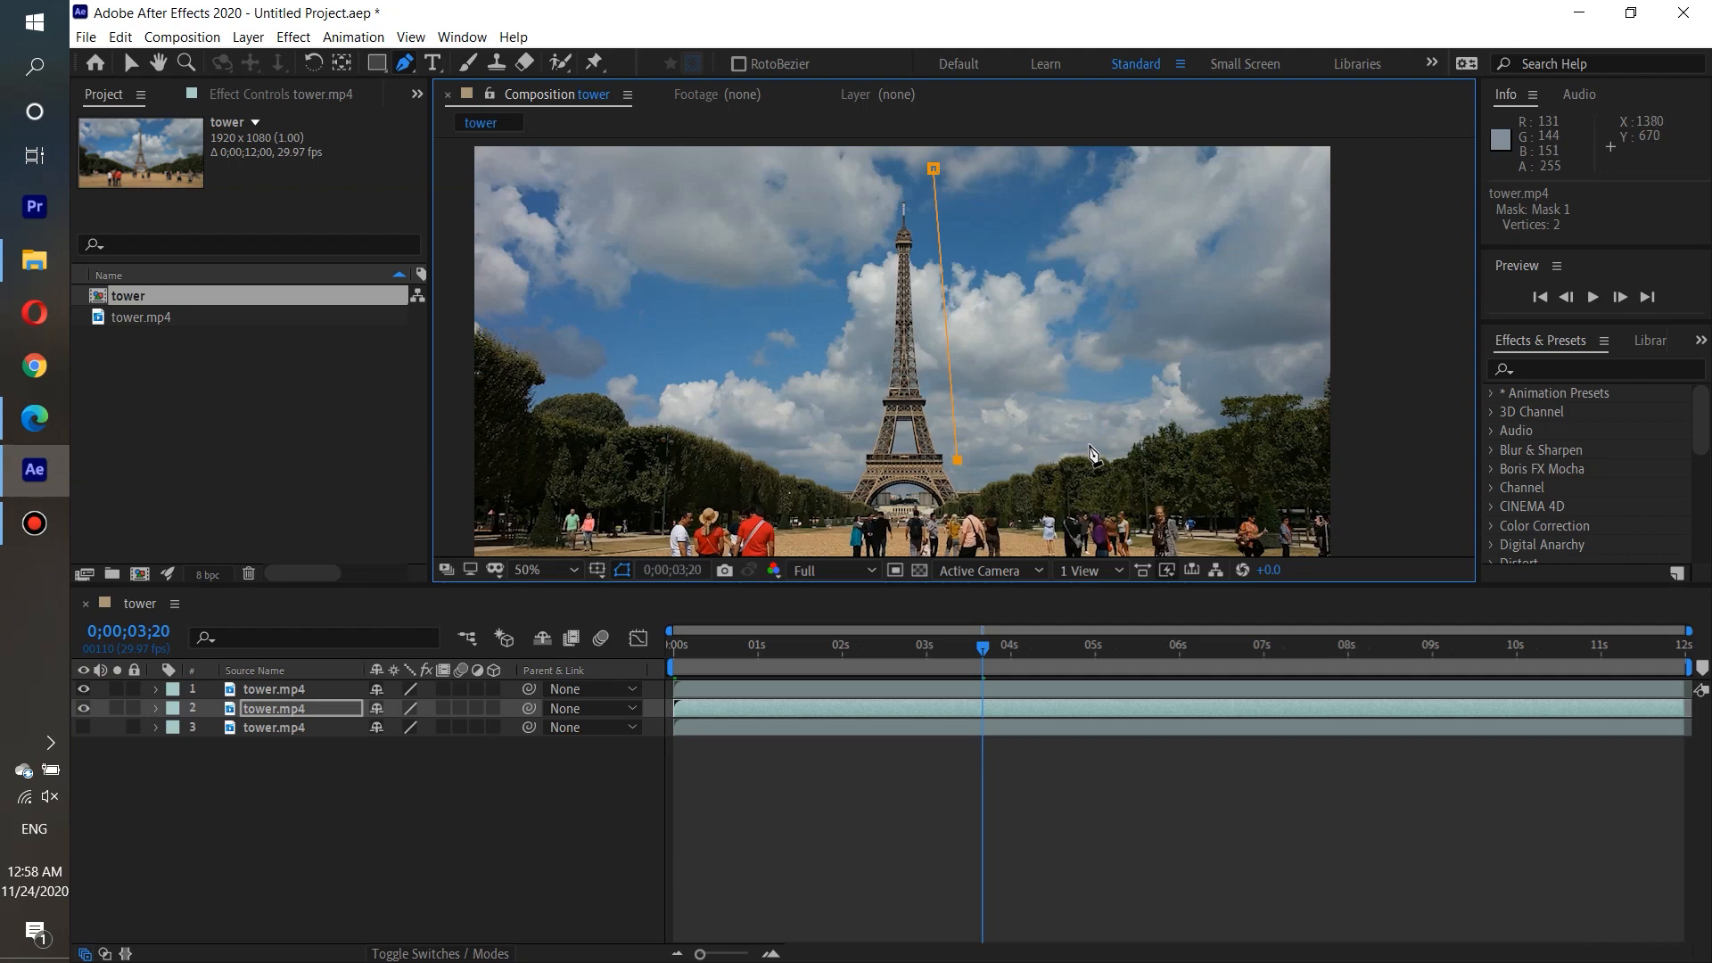
click(1005, 170)
click(933, 169)
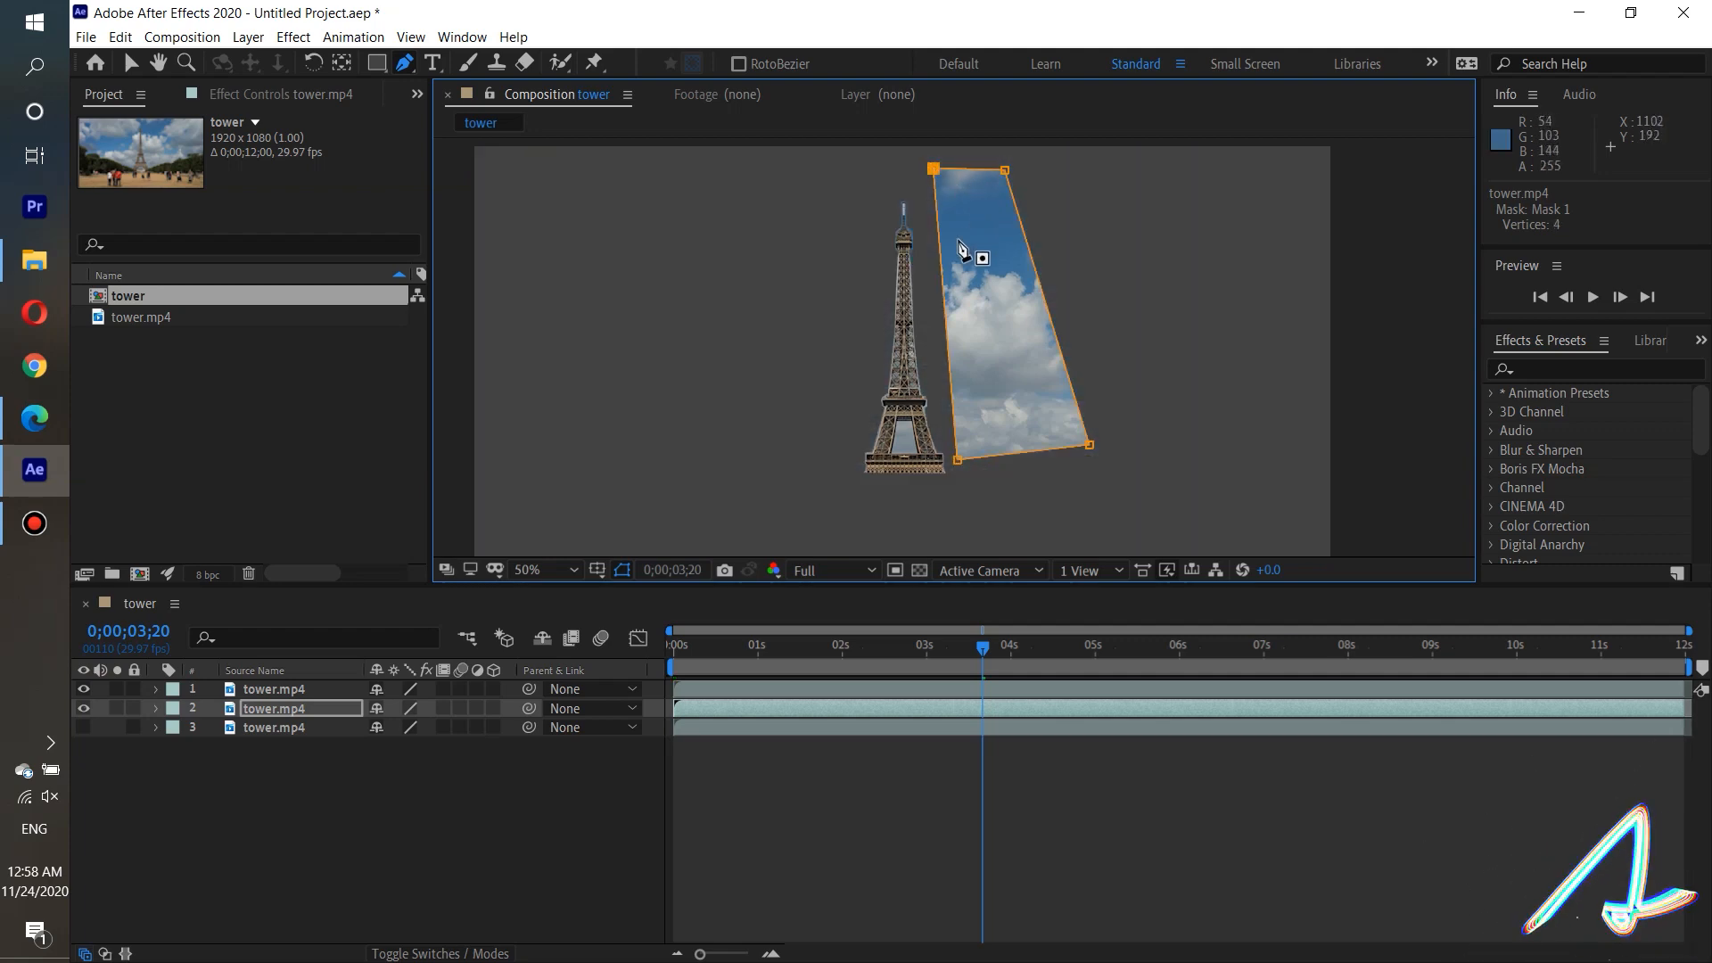
Move the second layer's masked sky patch left behind the tower, to a position of about 754, 596.
click(129, 62)
click(1008, 379)
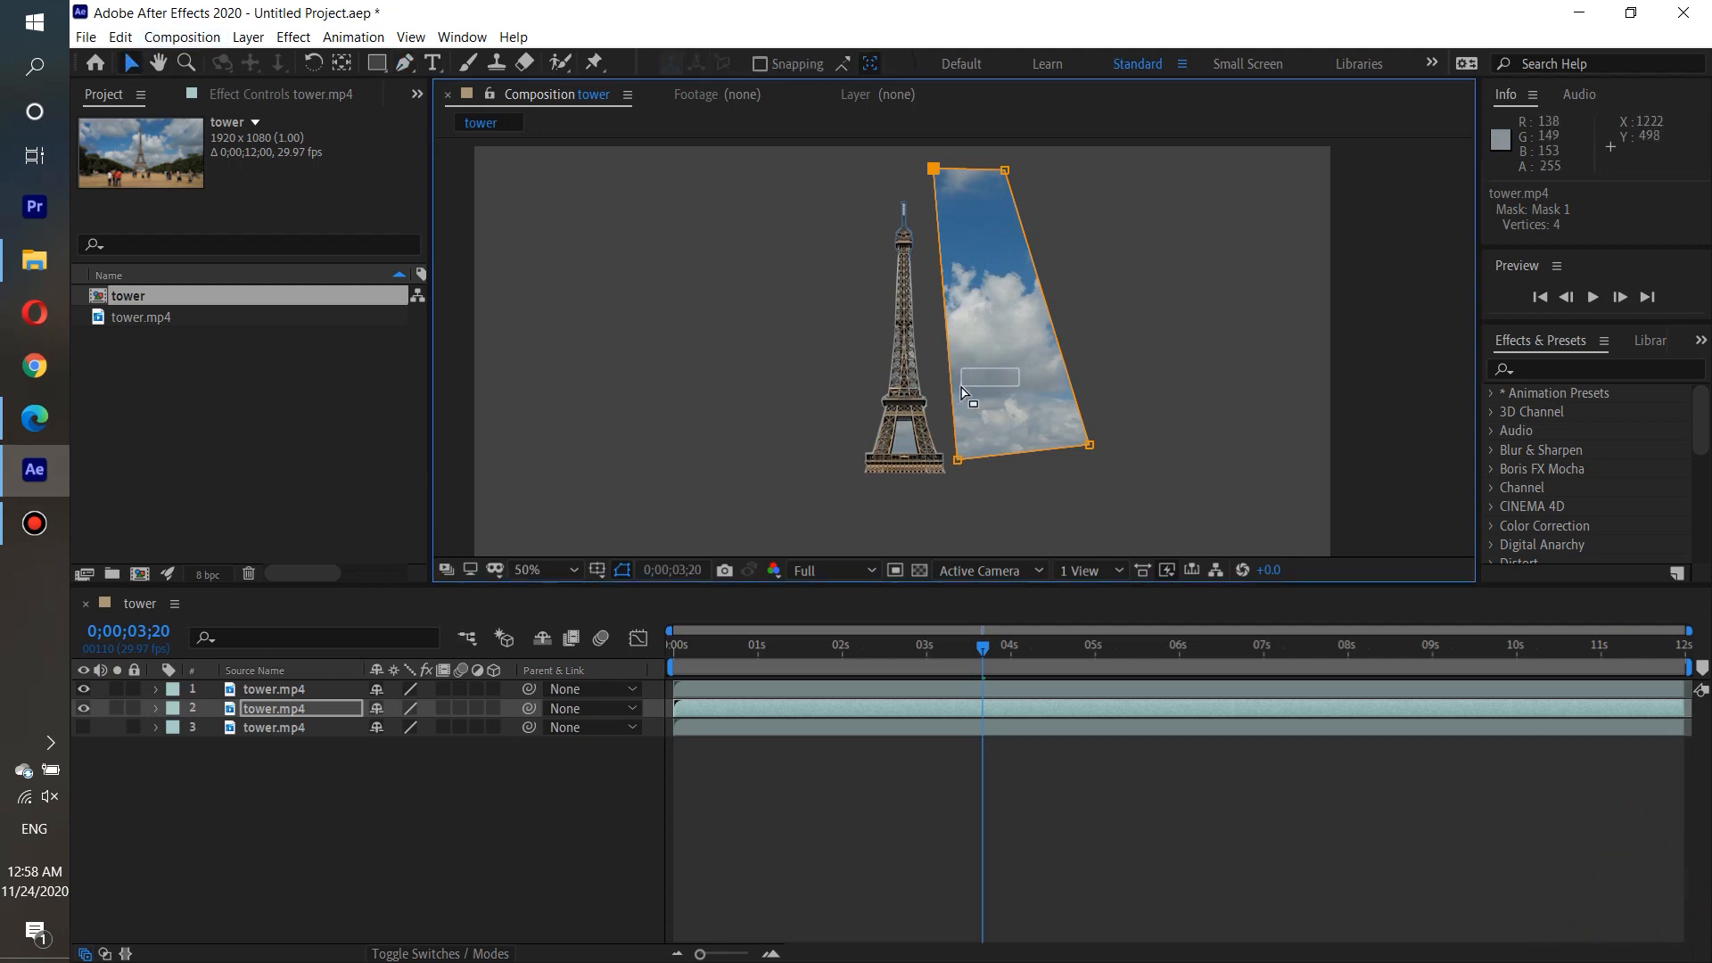
drag(999, 381, 918, 403)
Adjust the sky mask's two lower corners and its upper-right corner to give the tower more room.
click(859, 484)
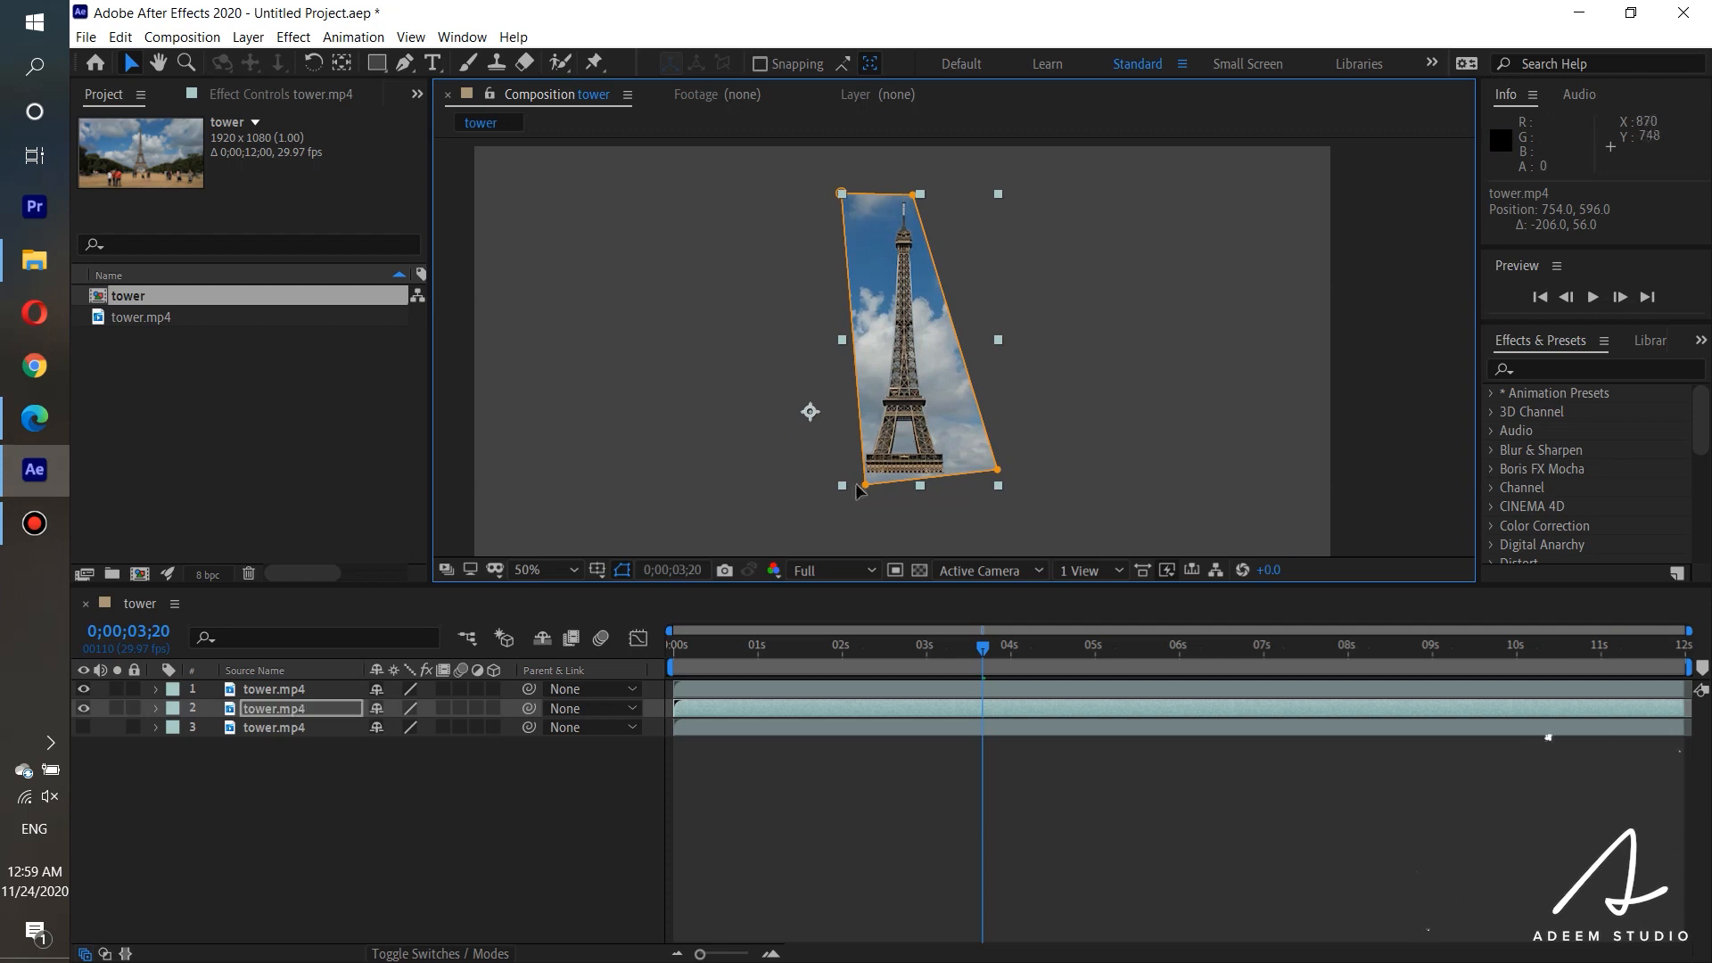
drag(862, 484, 852, 486)
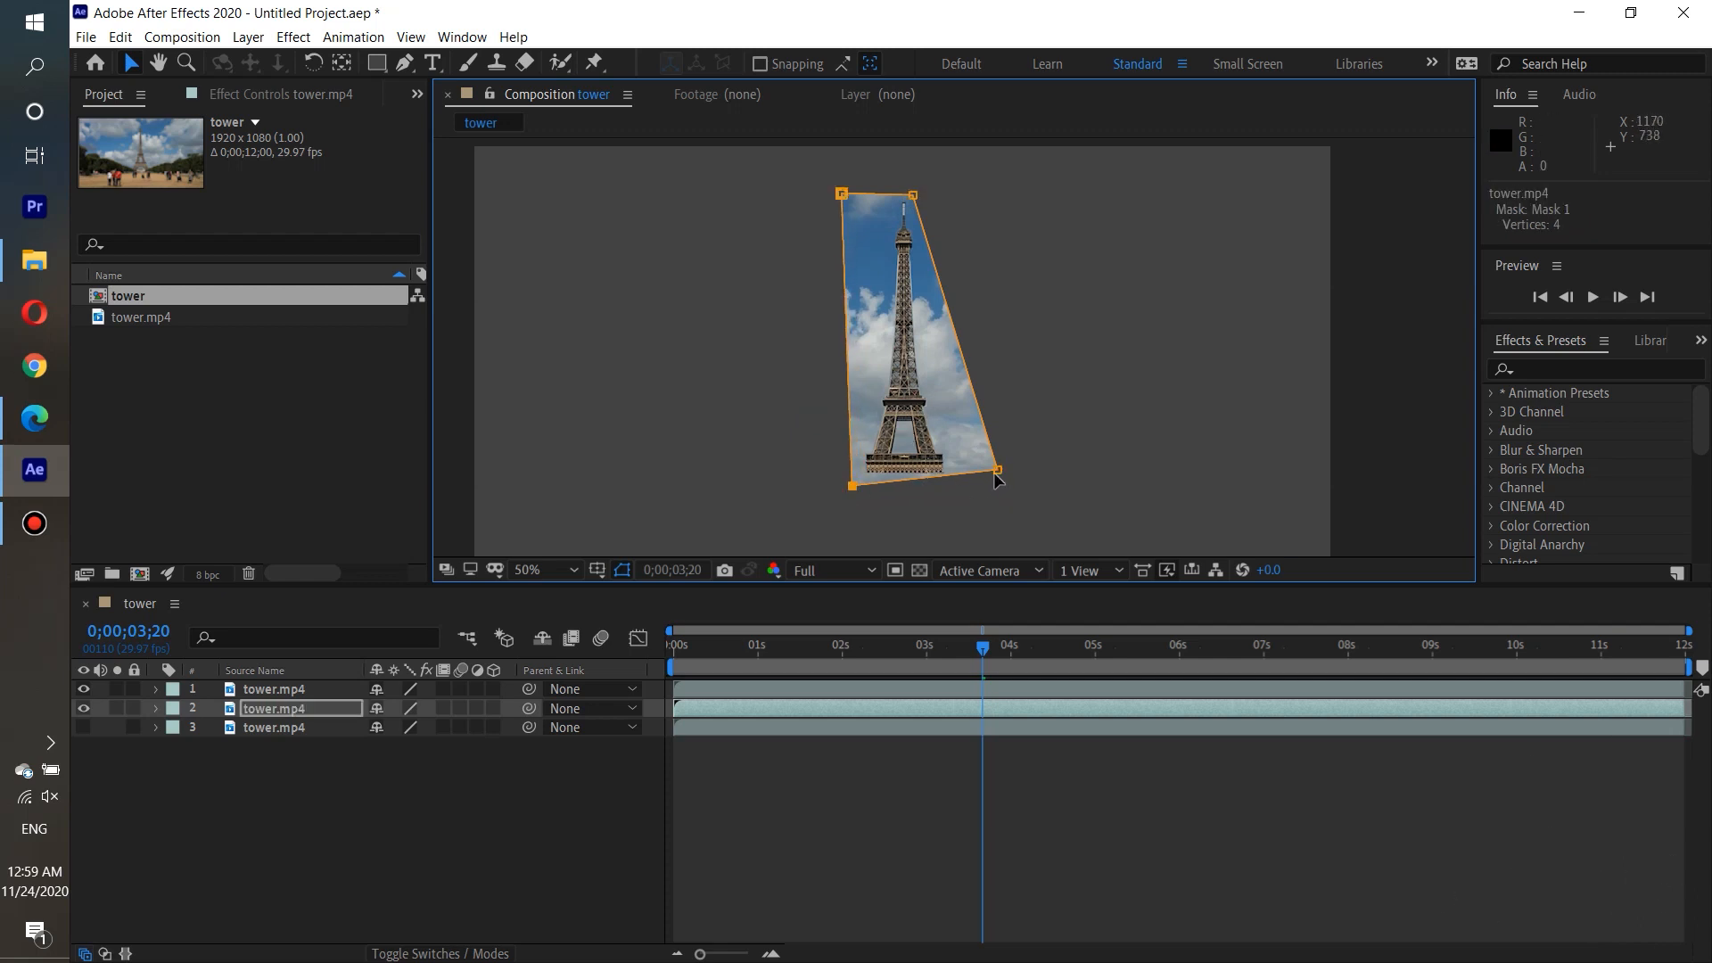
drag(997, 471, 999, 482)
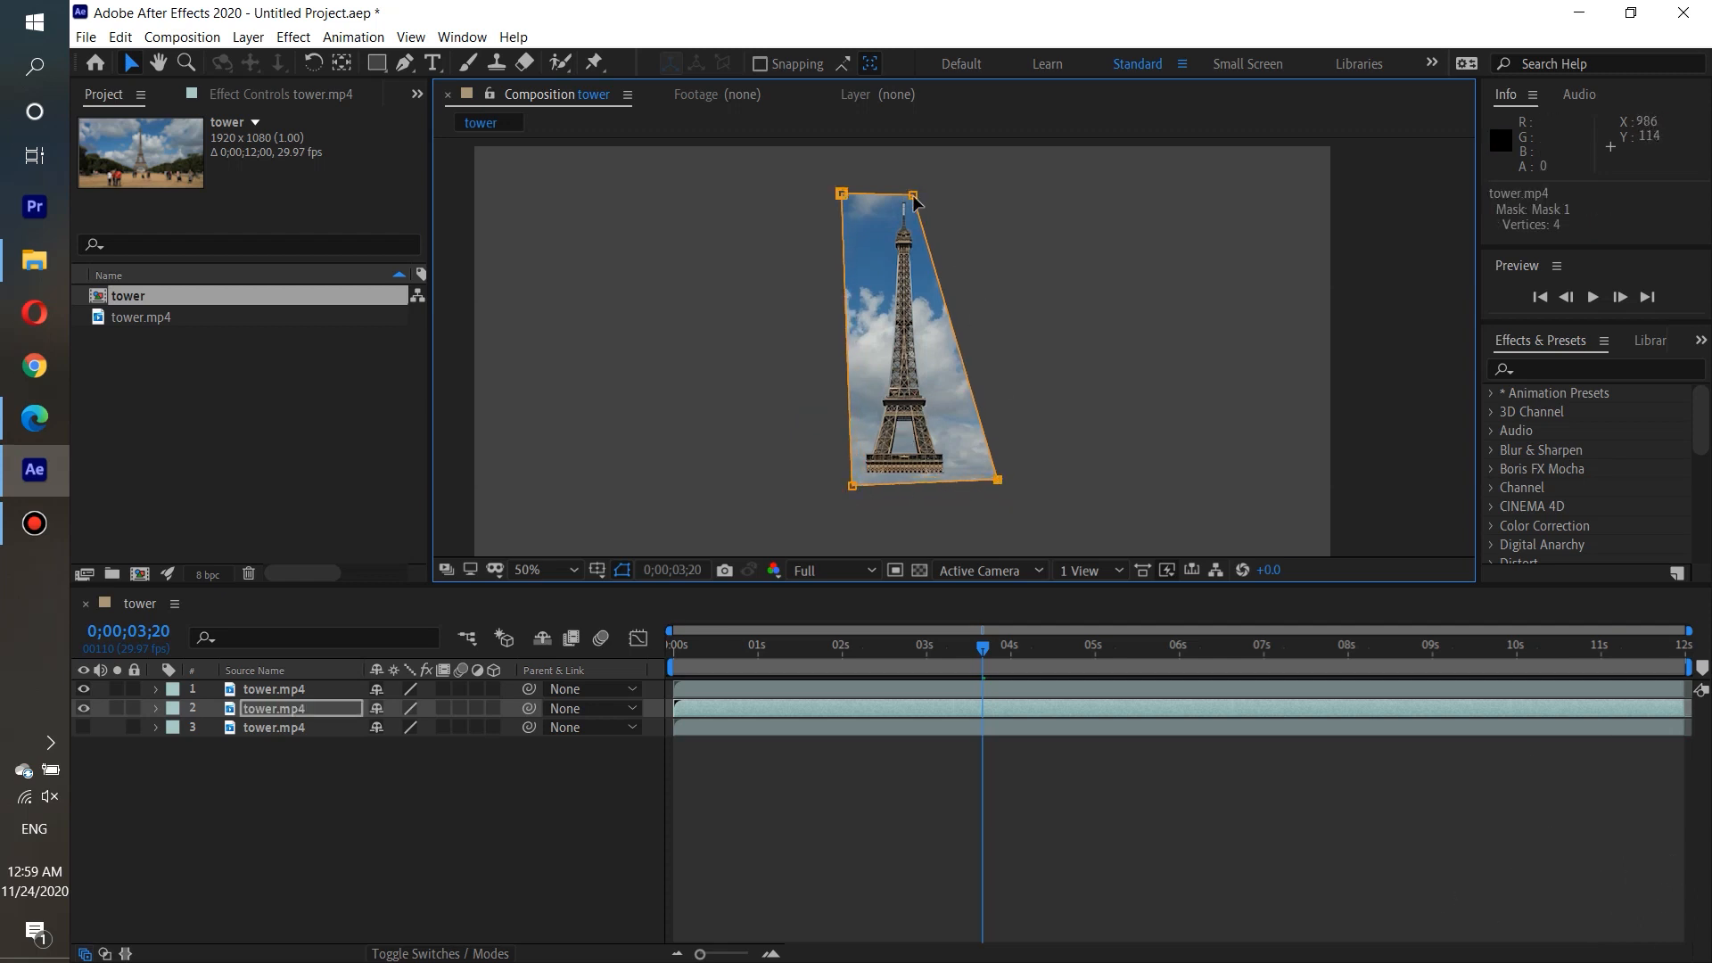
drag(913, 195, 922, 194)
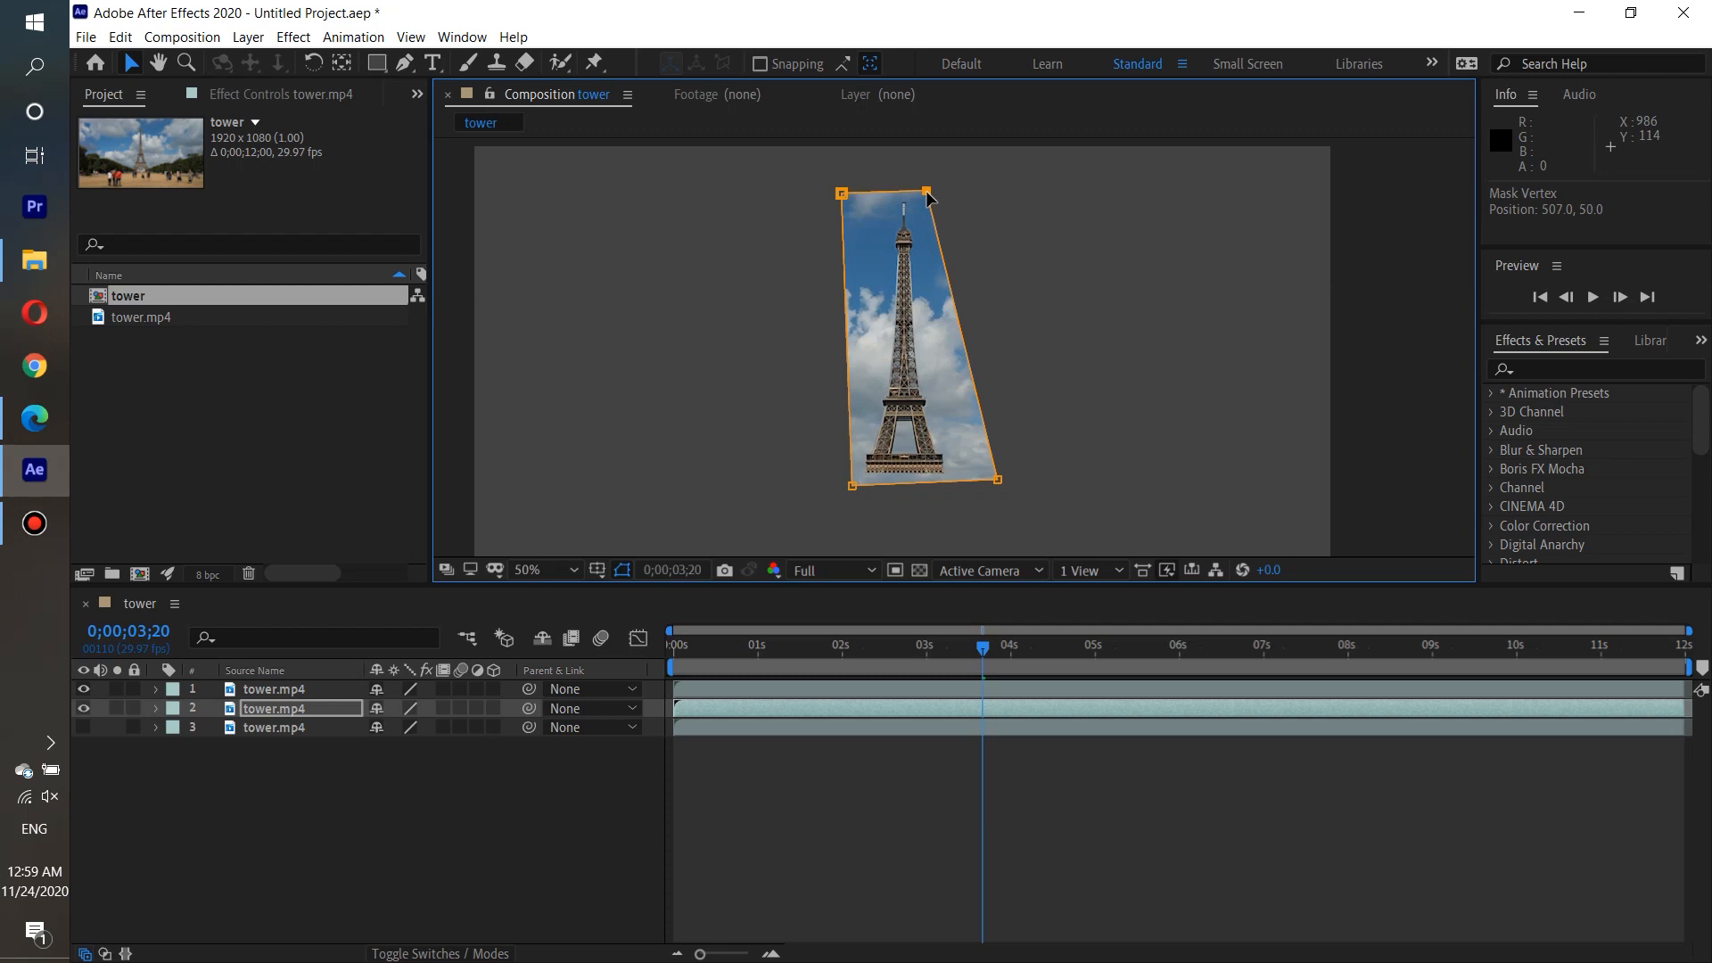
Set the Mask Feather of the second layer's Mask 1 to 63 pixels.
click(155, 708)
click(176, 730)
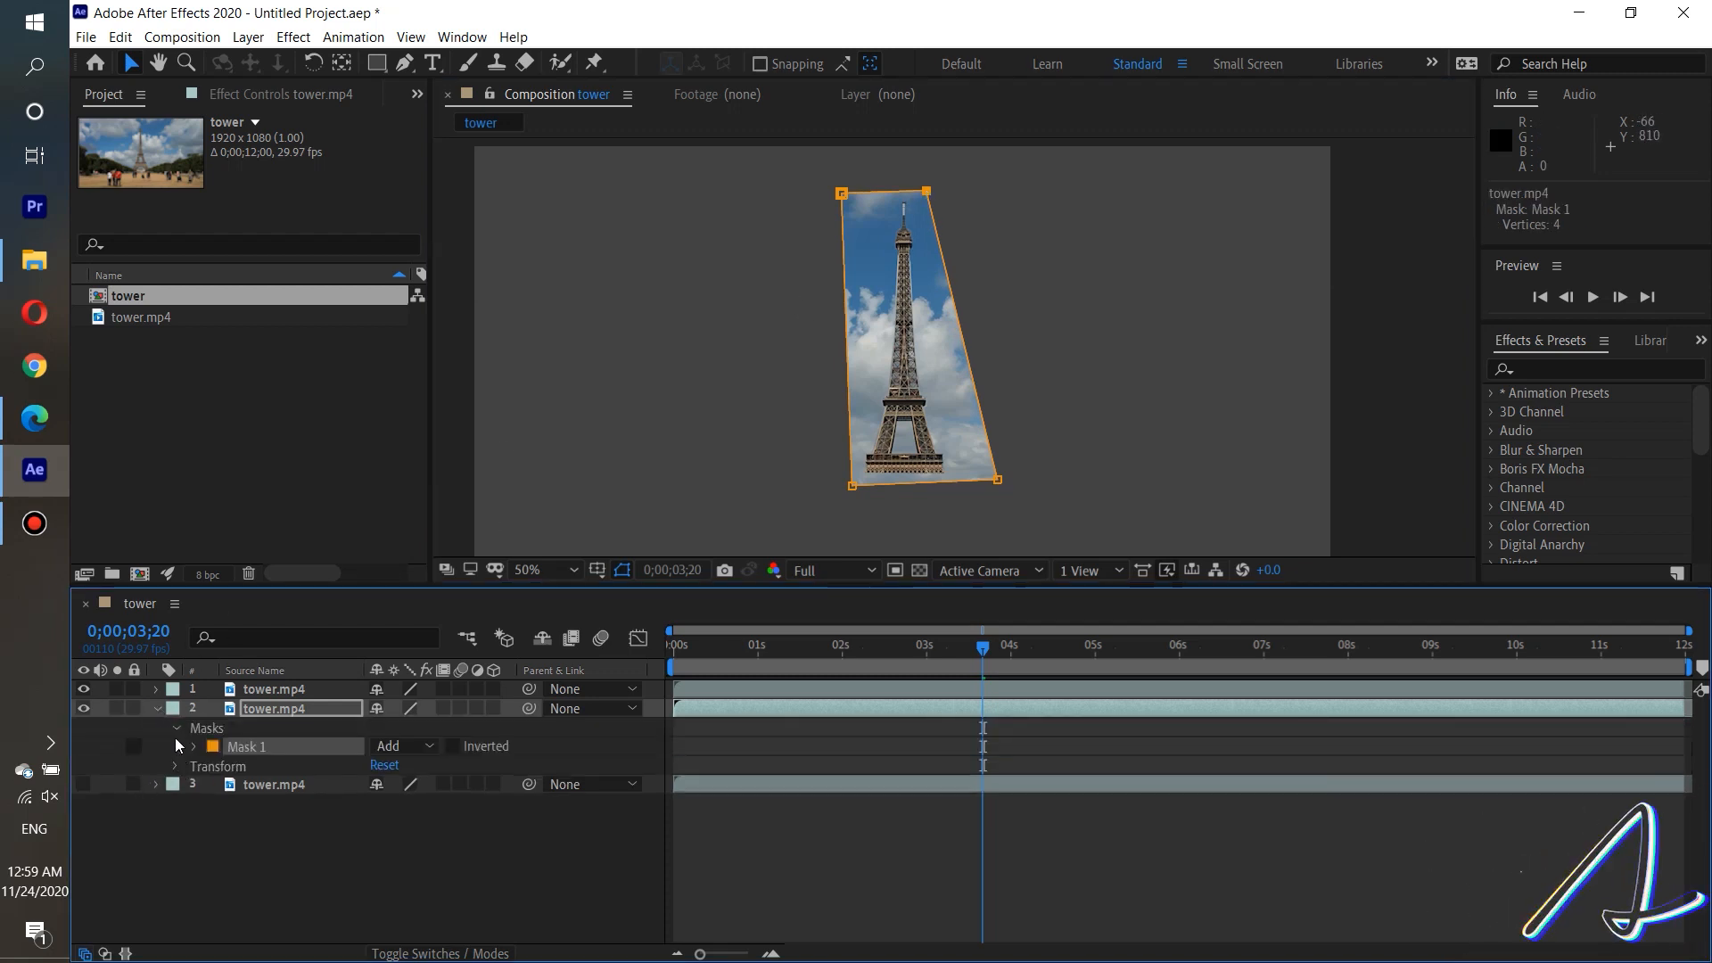
click(195, 748)
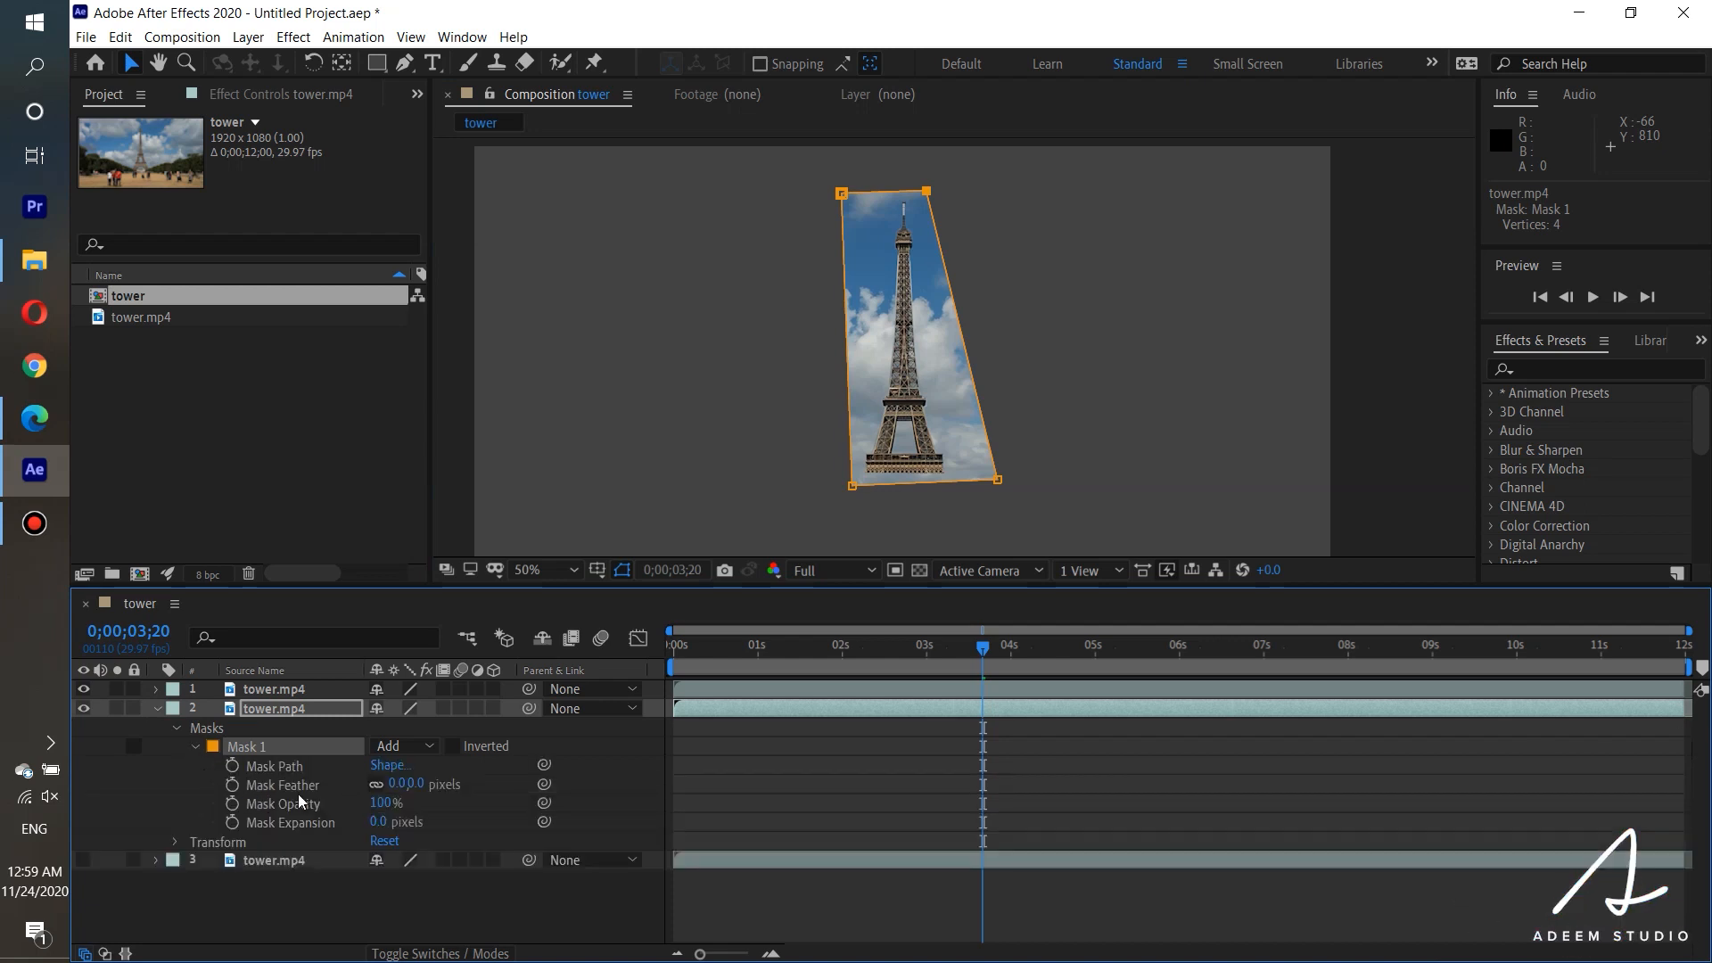
drag(396, 786, 435, 784)
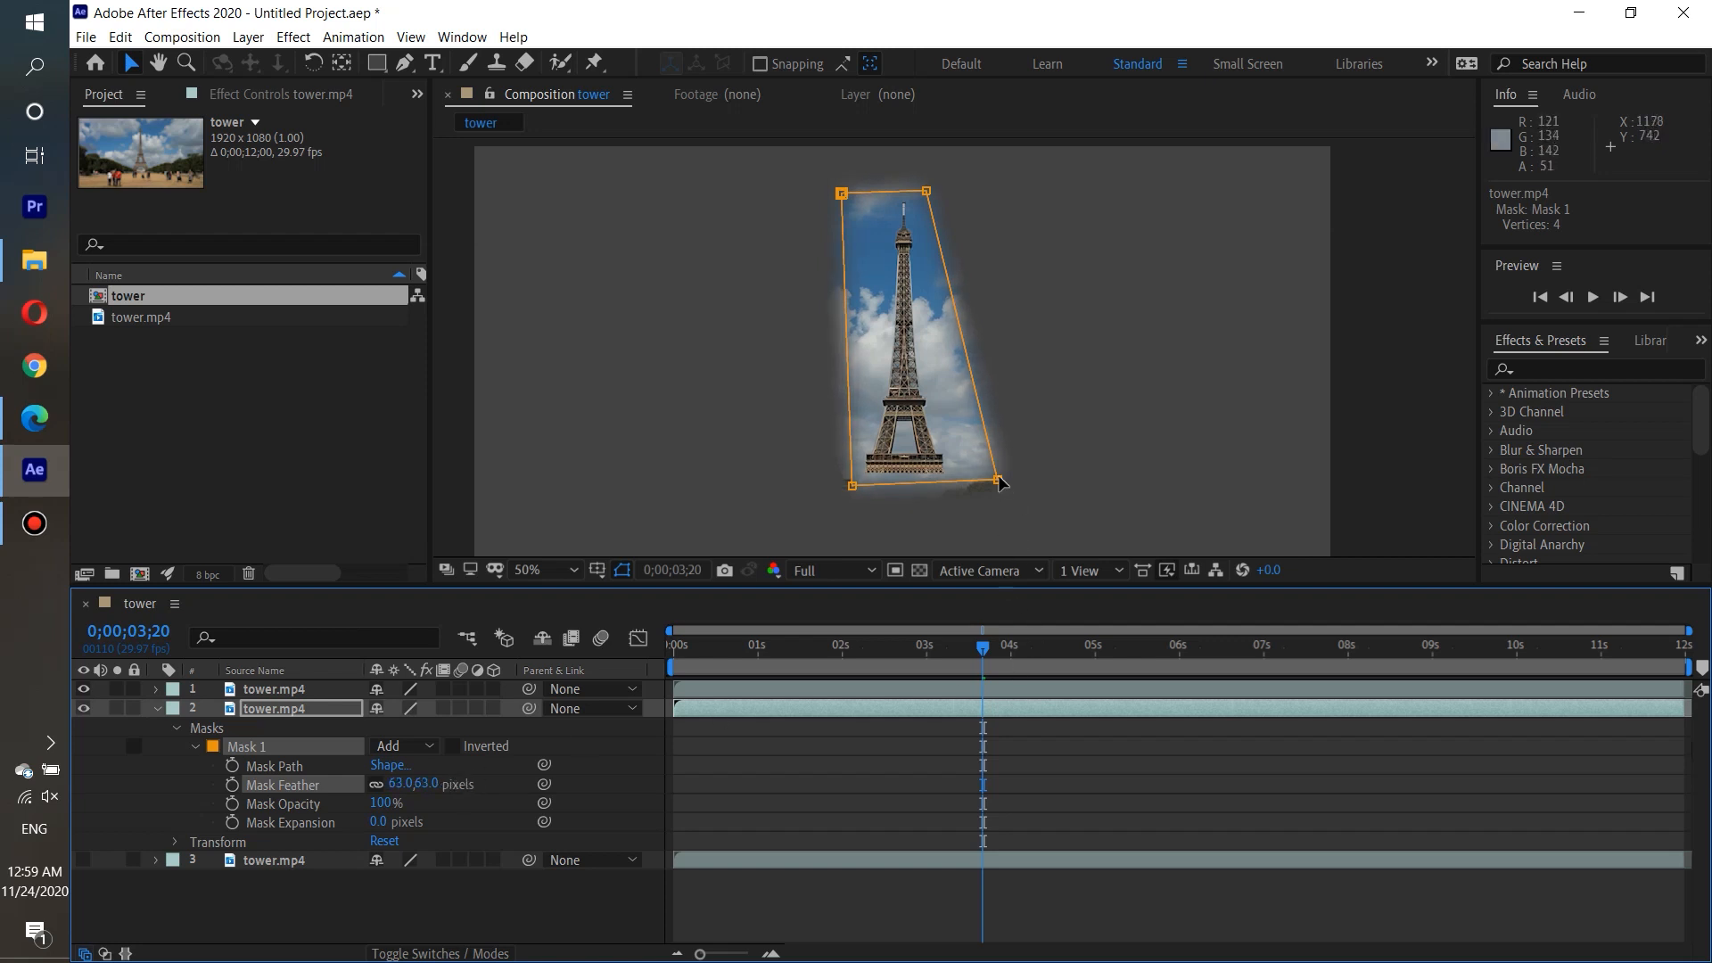
Pull the feathered sky mask's lower-right corner in towards the tower and fine-tune its upper-right and lower-left corners.
drag(1000, 483, 966, 486)
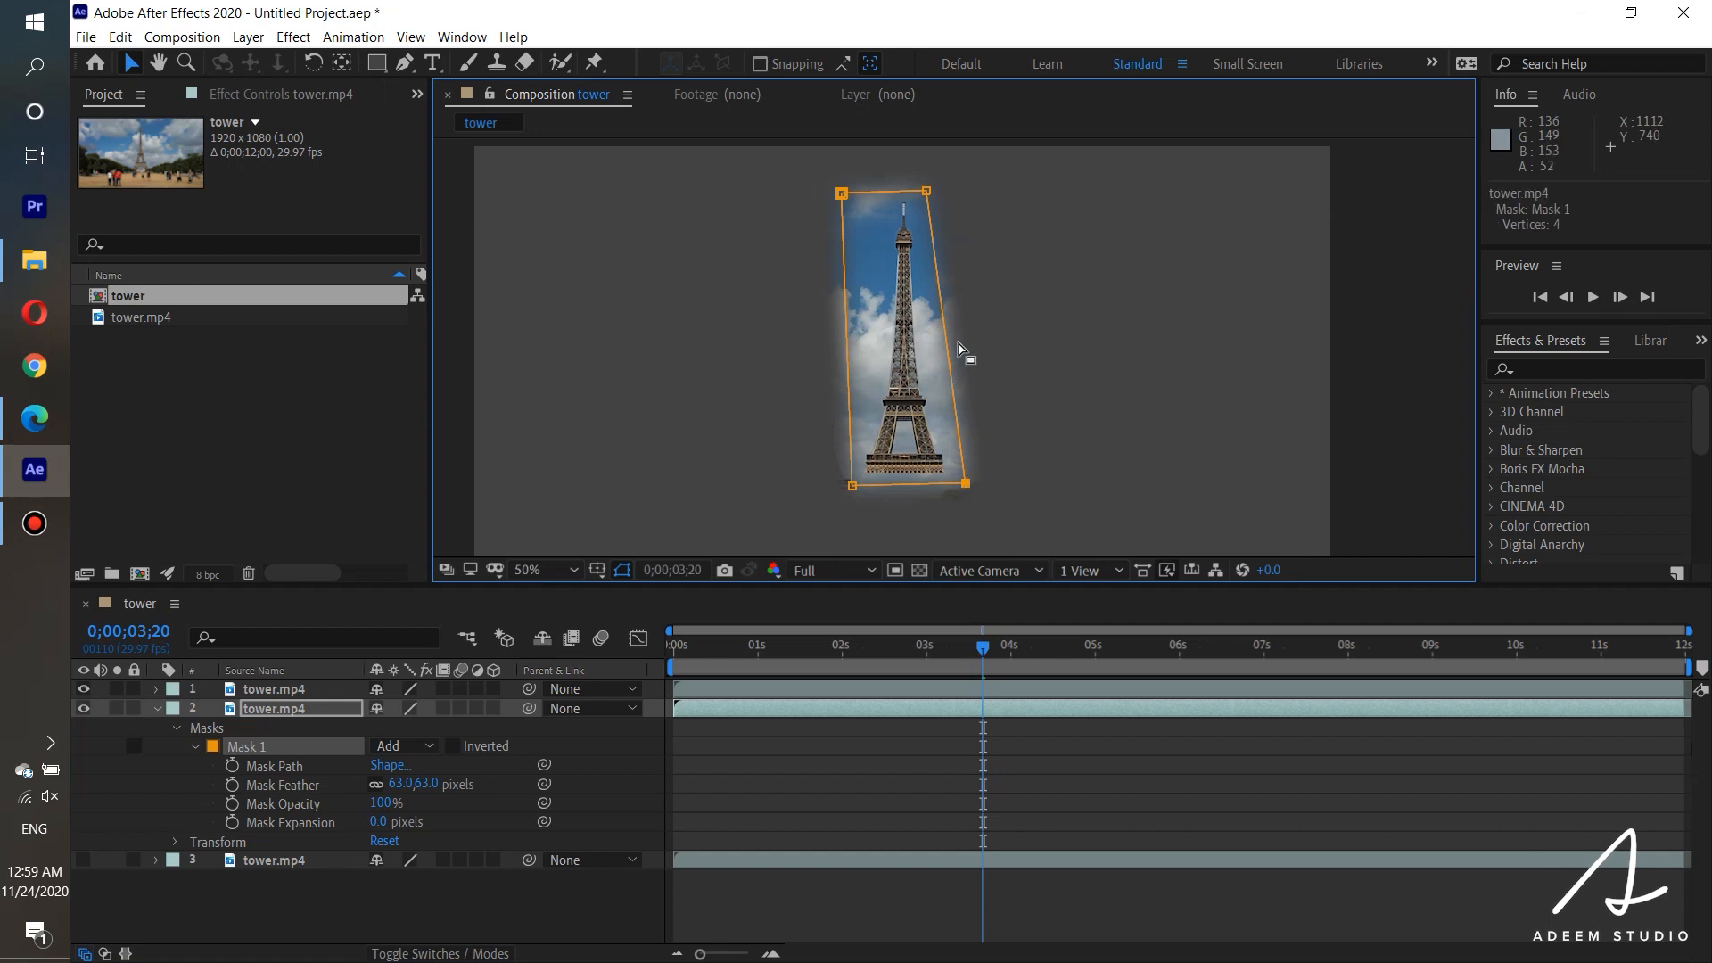
drag(928, 192, 936, 194)
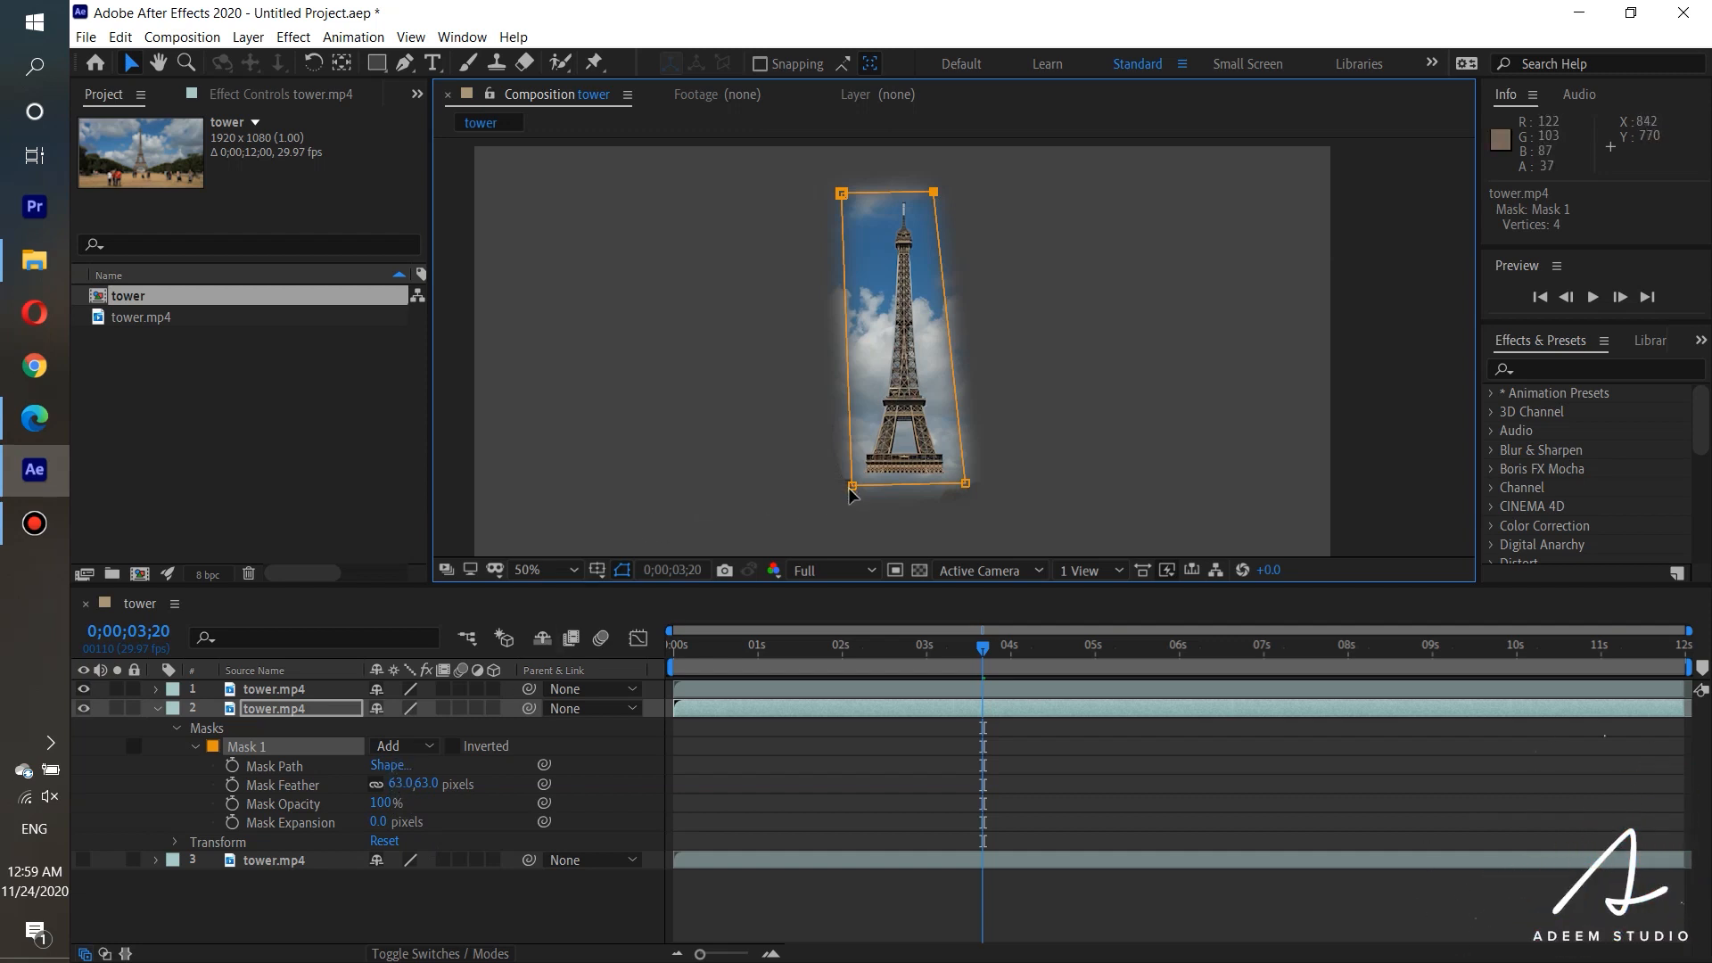
drag(850, 492, 854, 487)
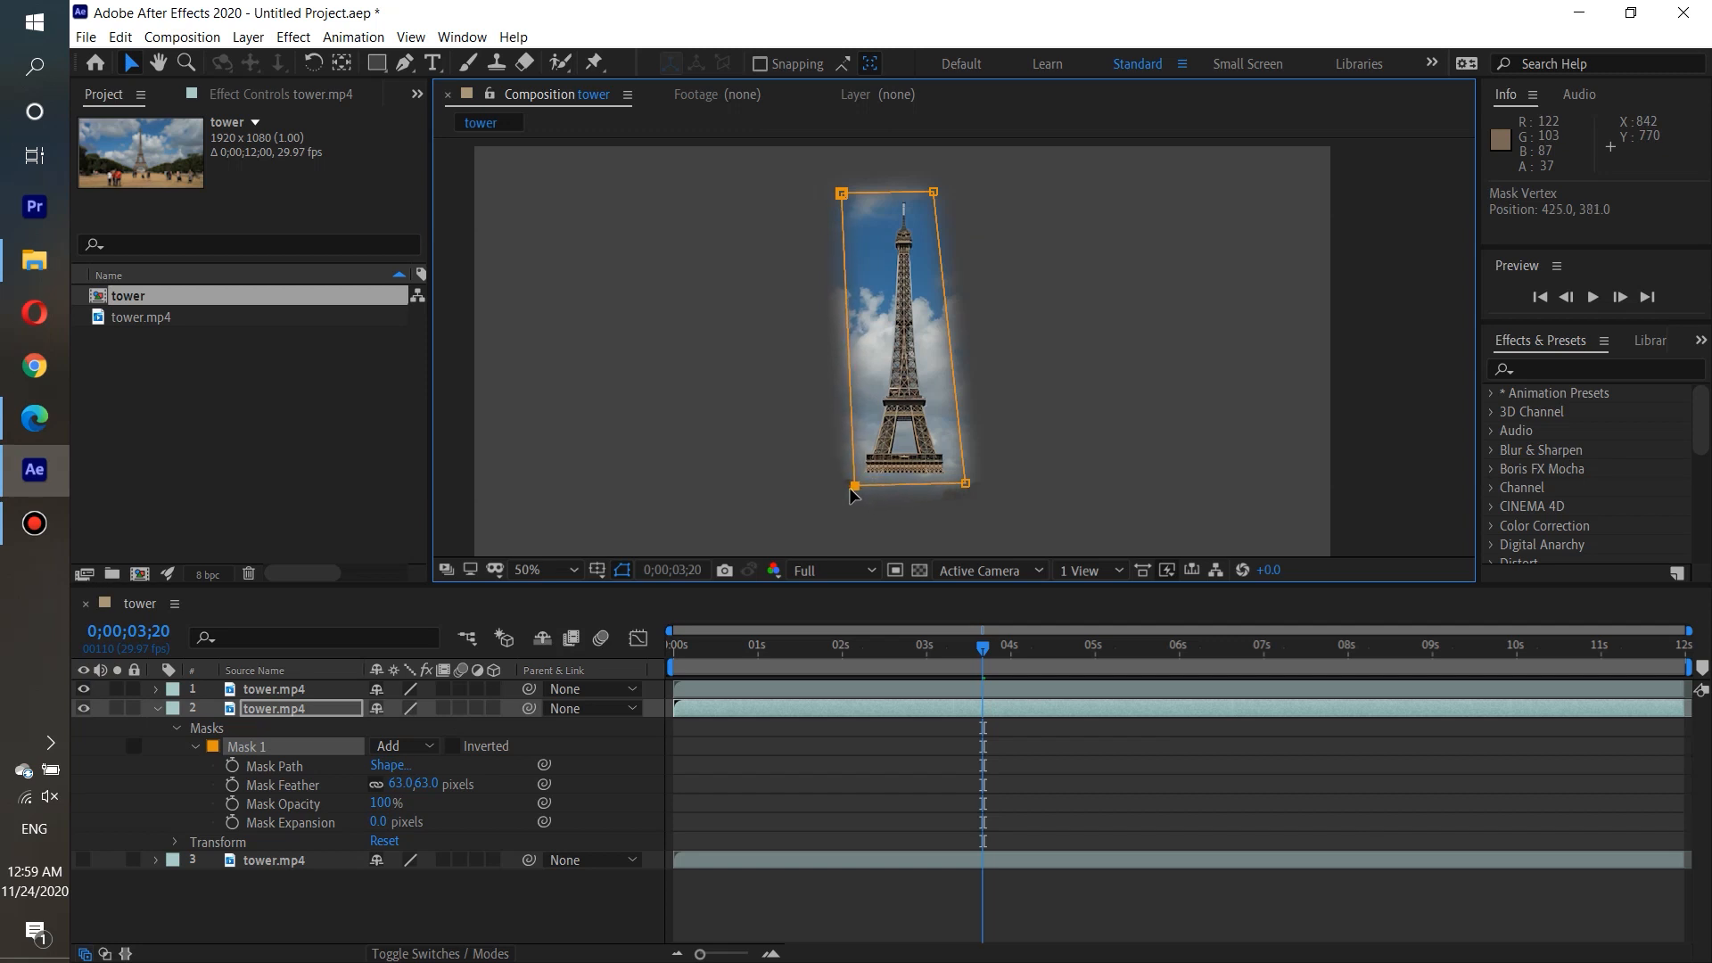
drag(852, 491, 854, 488)
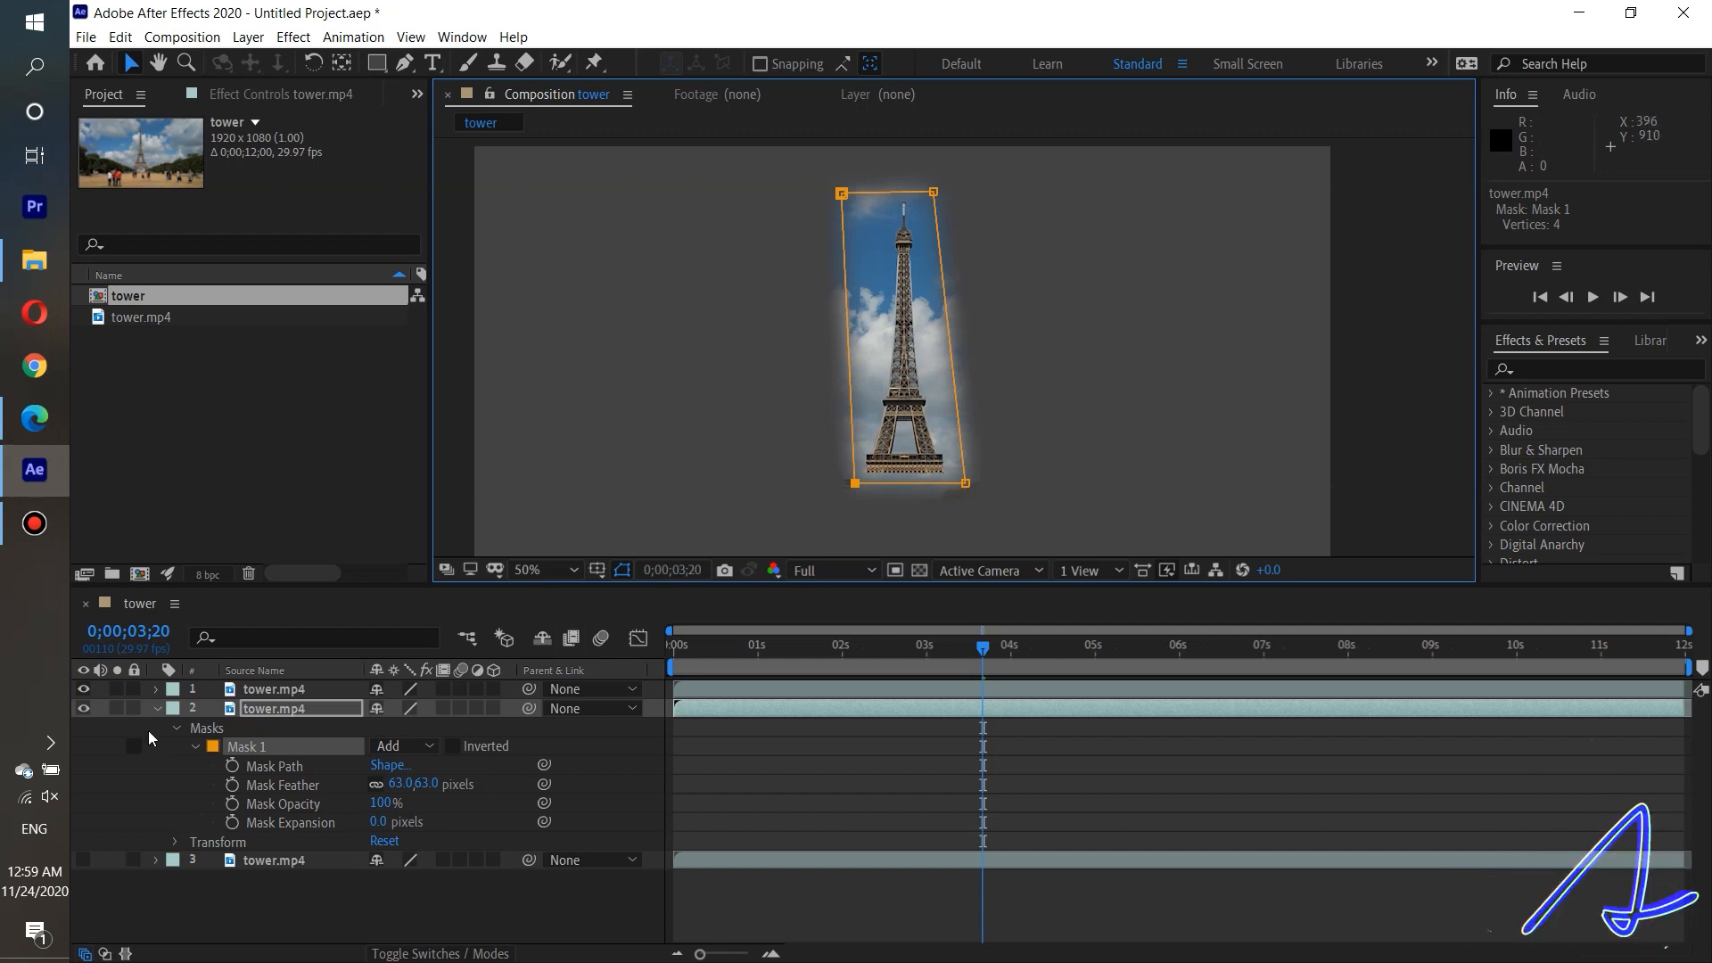
Show the third tower.mp4 layer again and play back the composition from the start to check the sky patch.
click(159, 708)
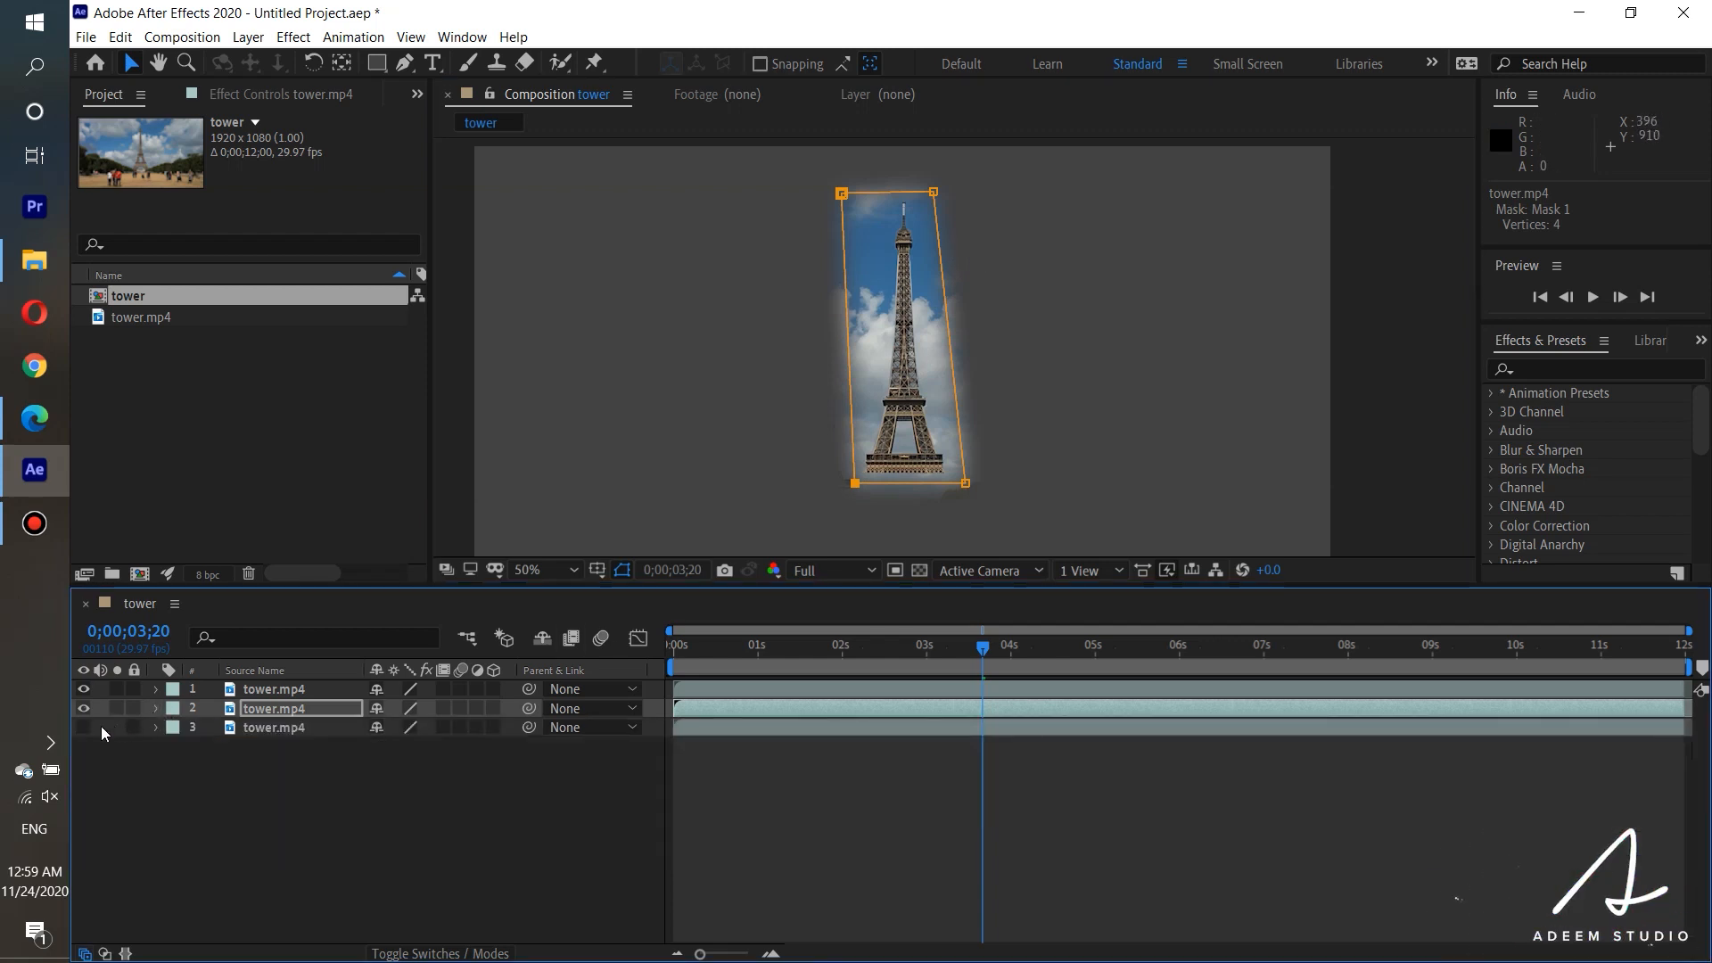
click(83, 727)
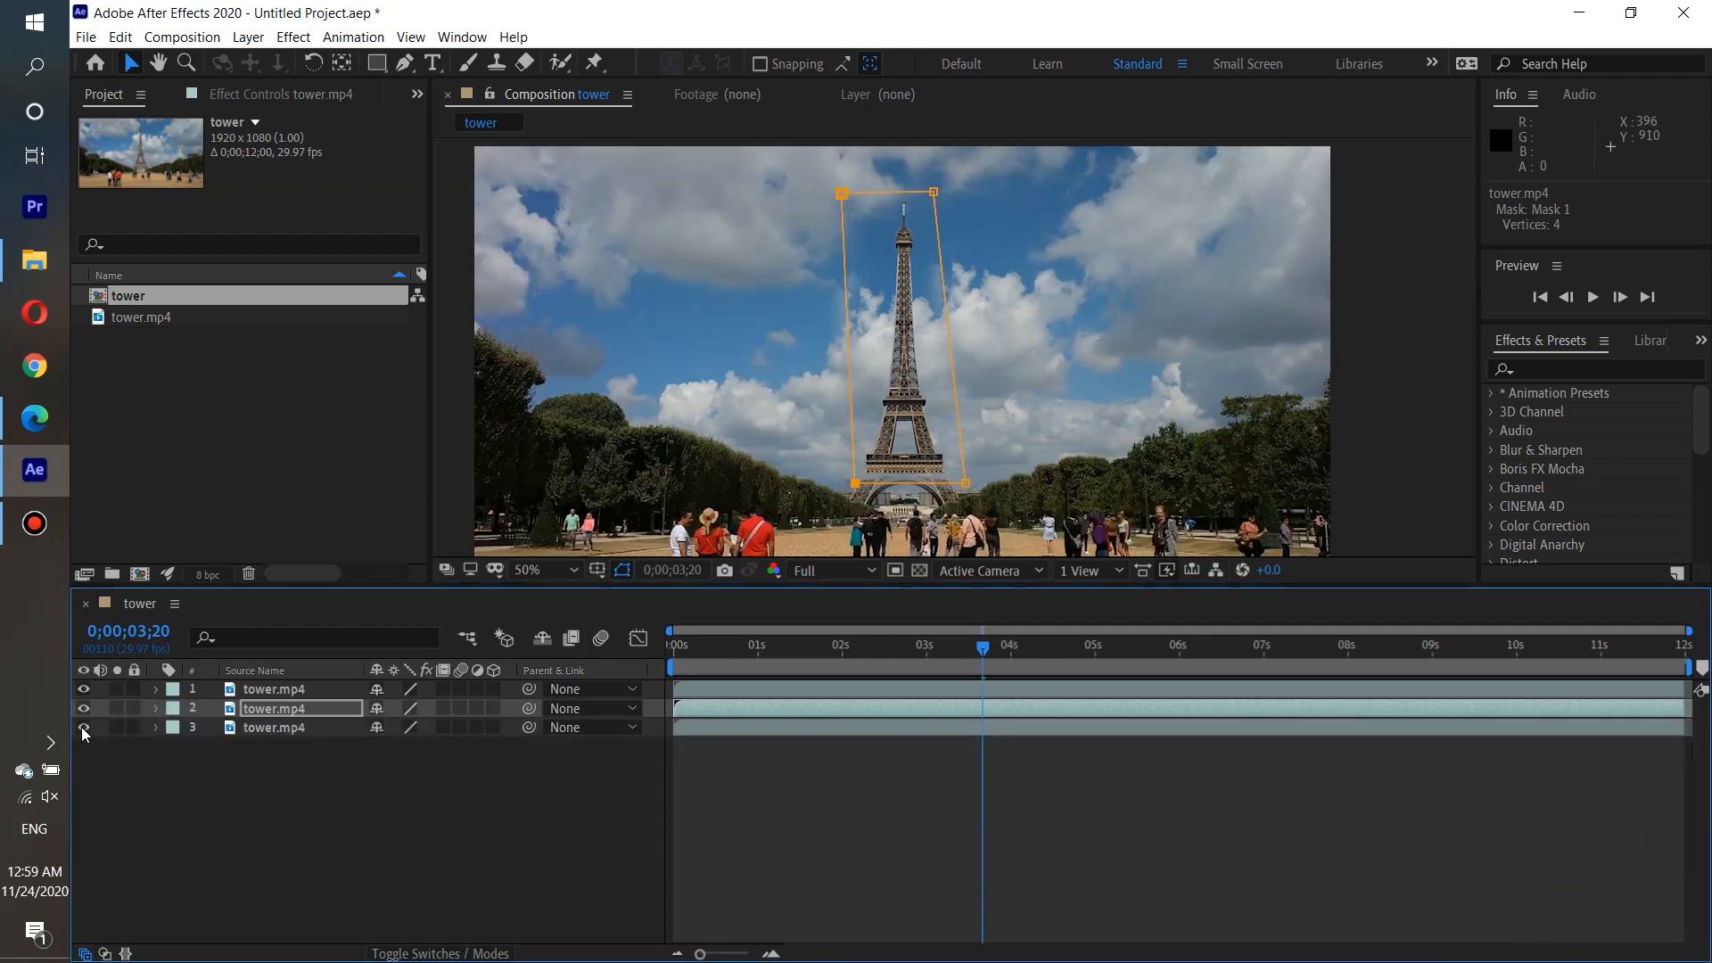
drag(982, 653, 613, 646)
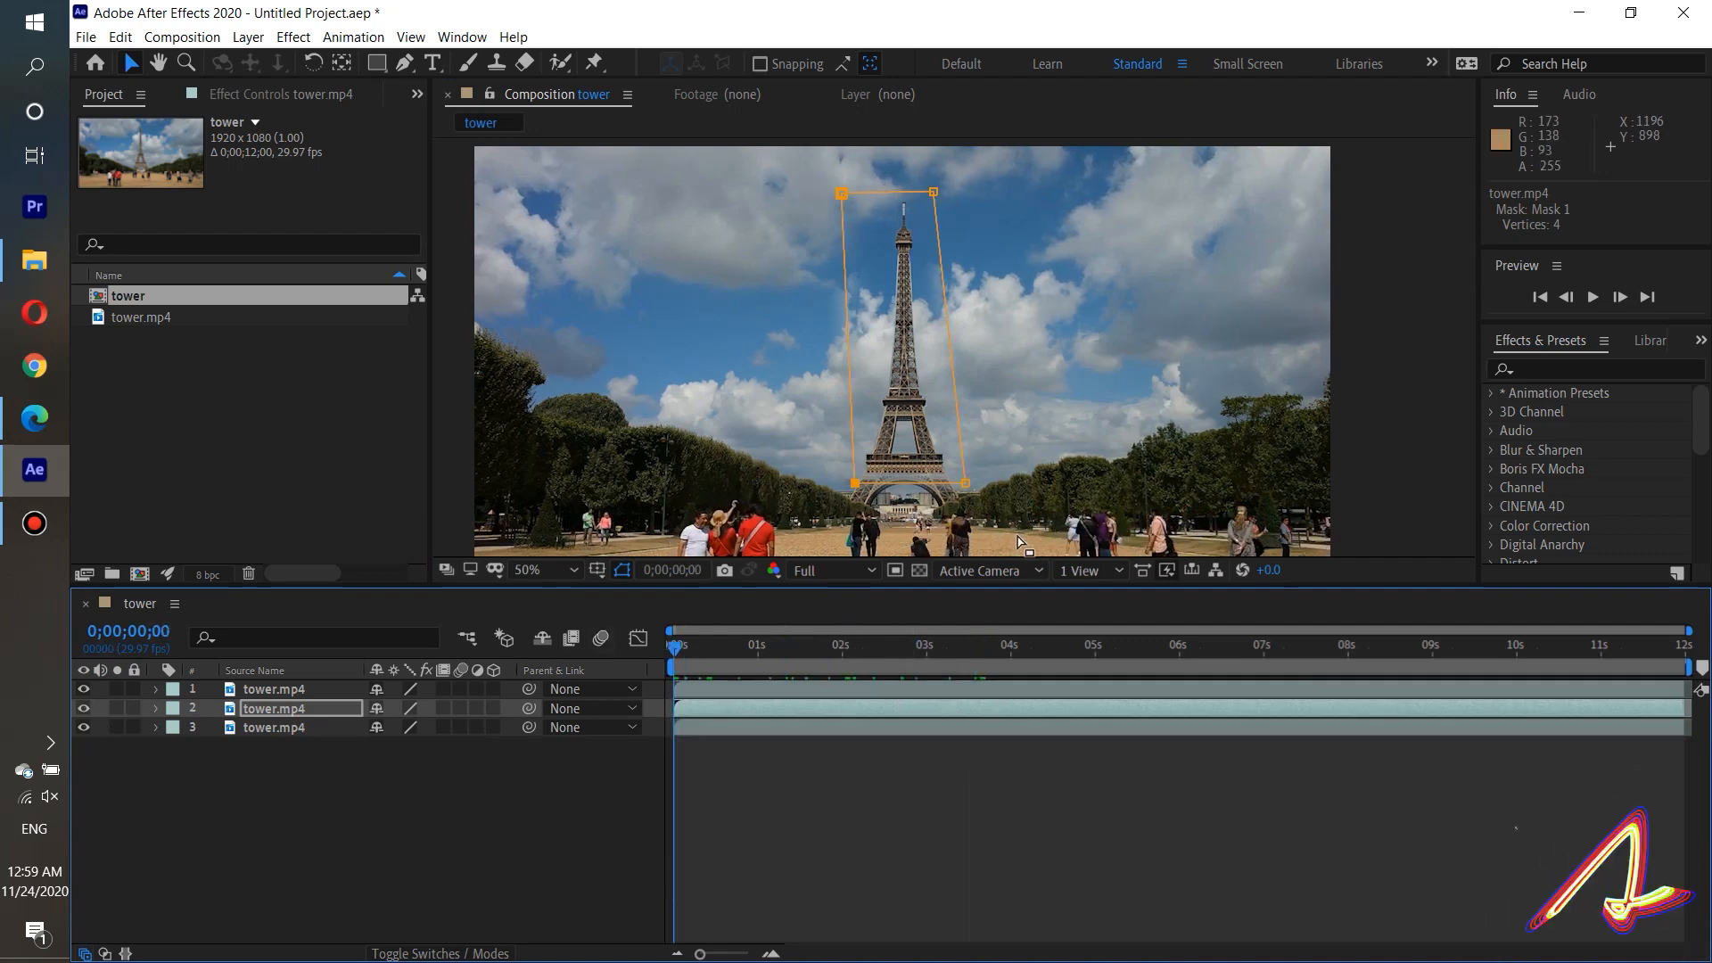
click(1592, 297)
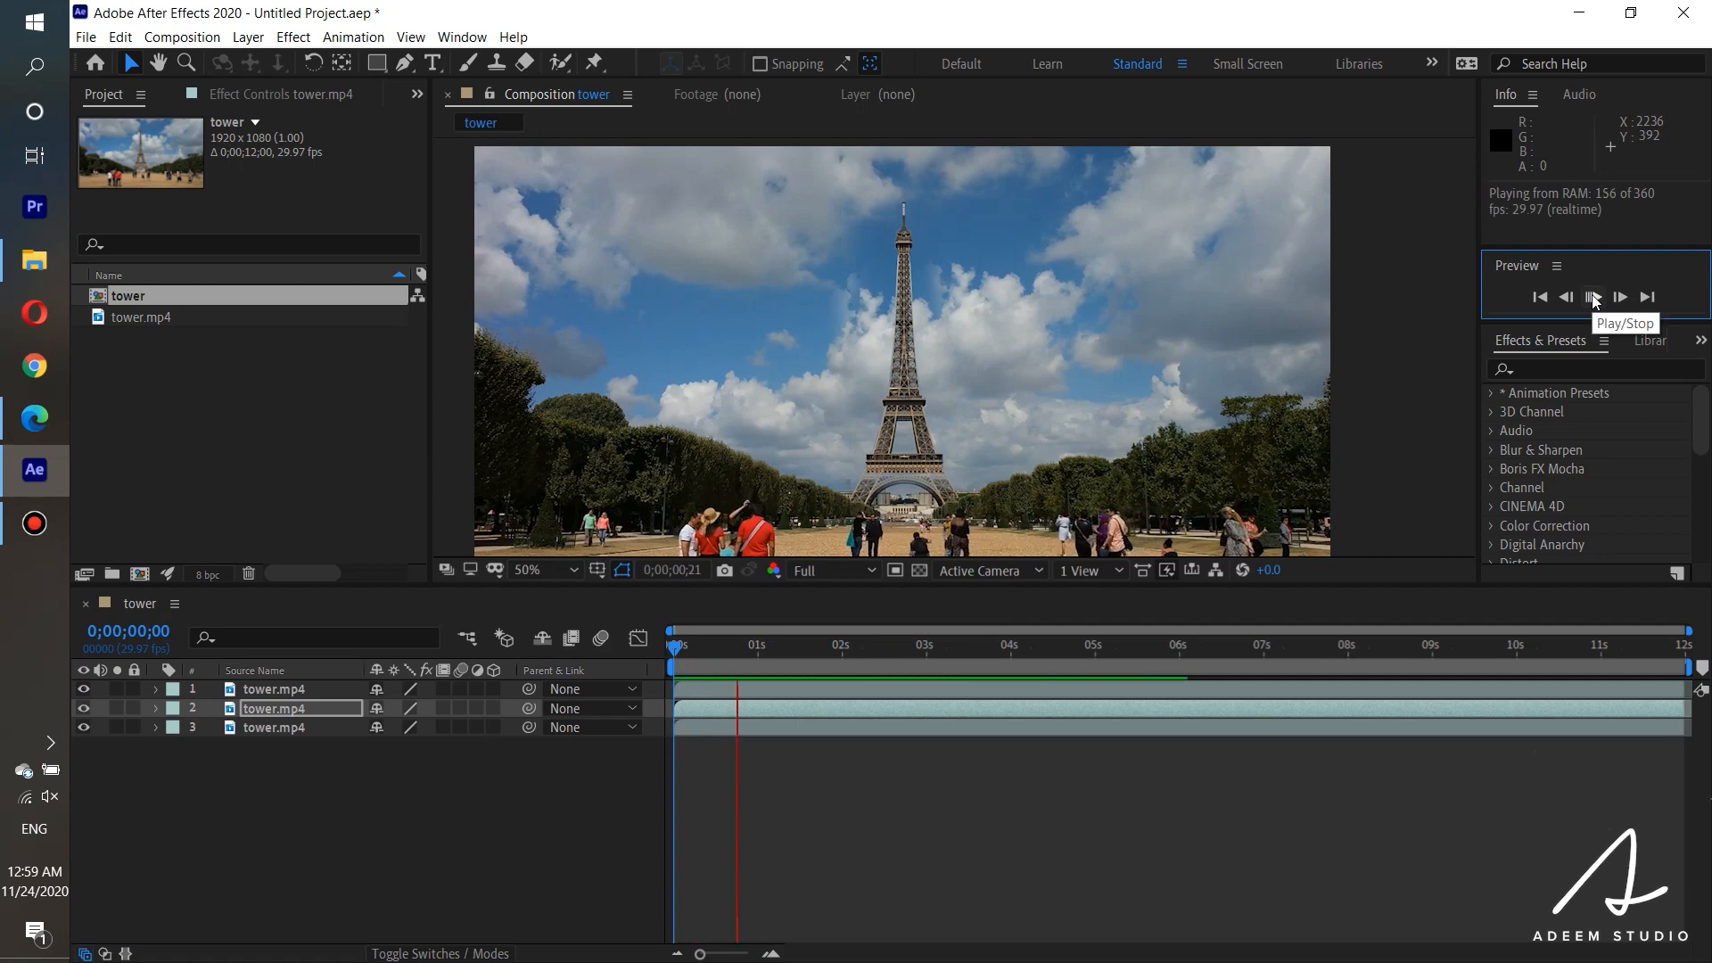
click(1594, 298)
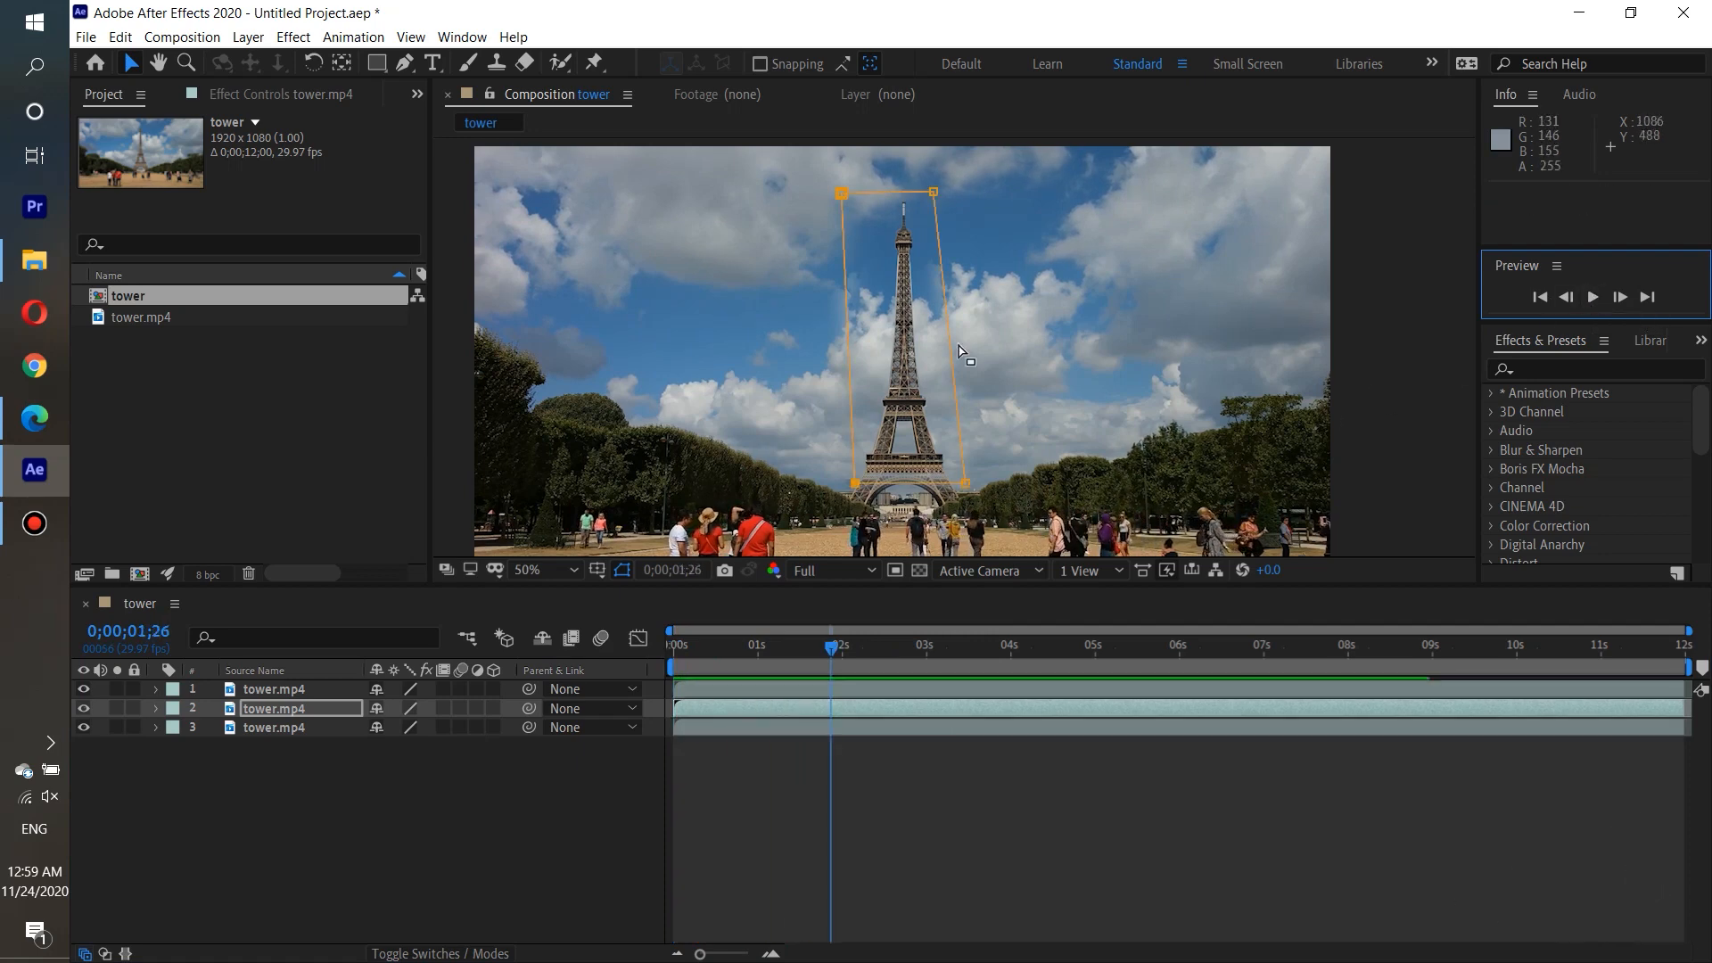
Extend the sky mask's upper-right corner outward, nudge its upper-left corner, and move the layer to about 756, 570.
drag(933, 193, 1081, 206)
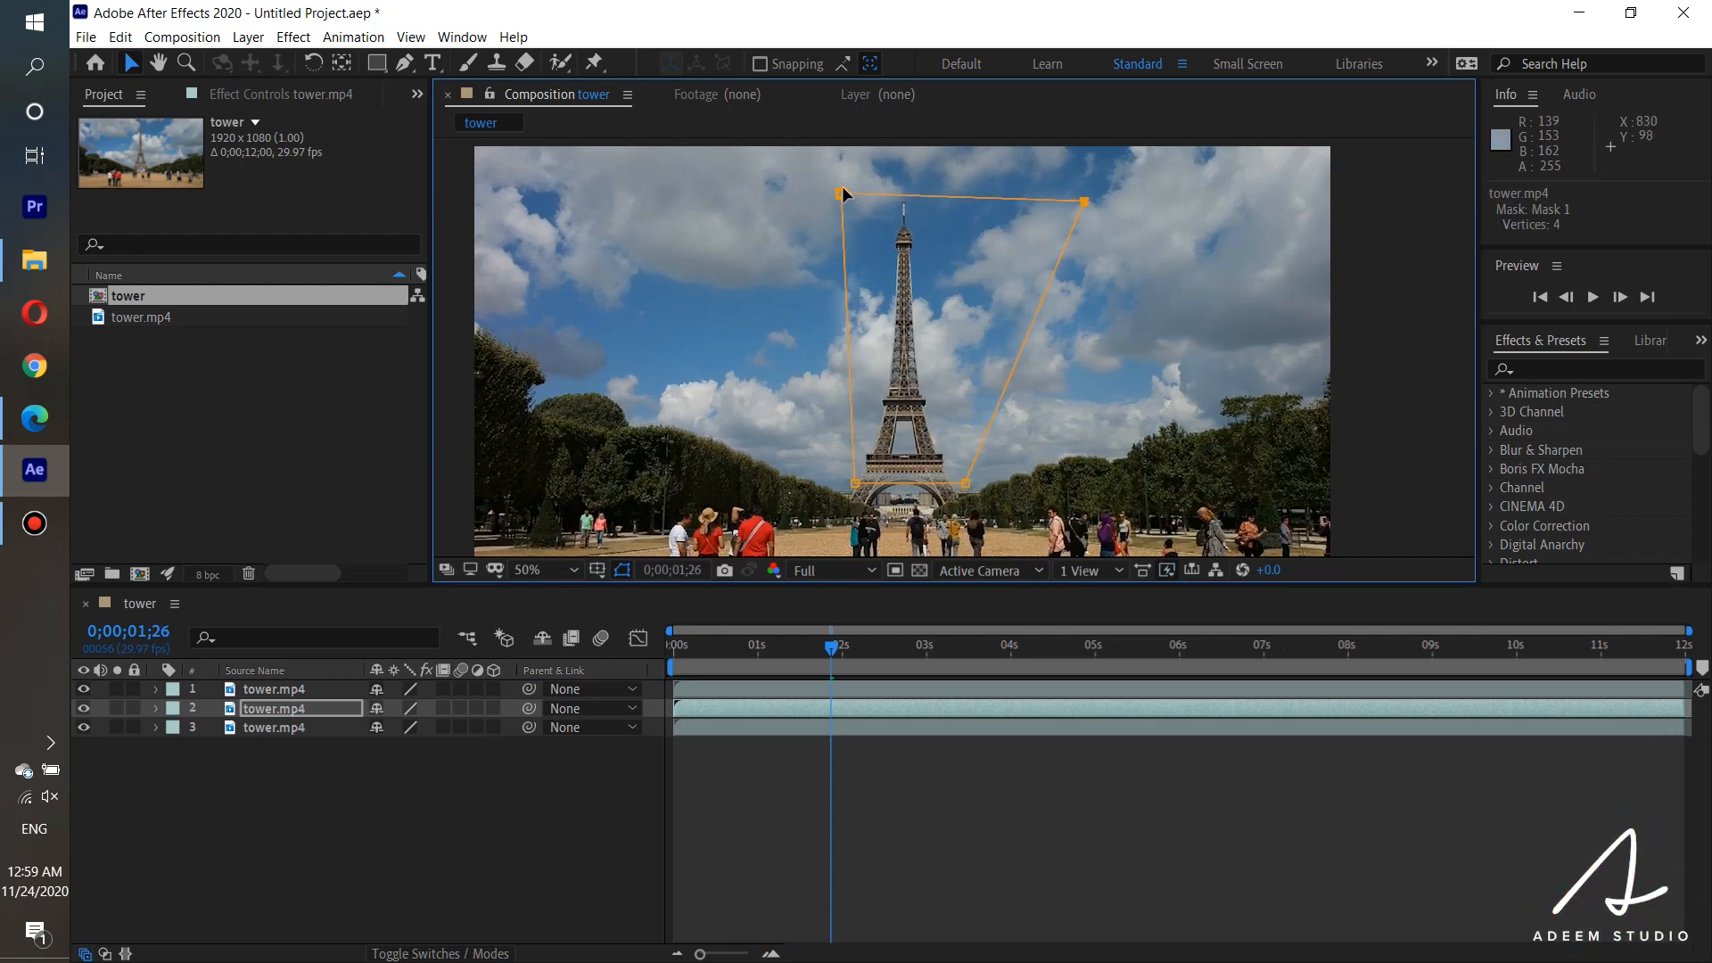
mouse_move(841, 193)
mouse_down()
mouse_move(772, 191)
mouse_move(836, 194)
mouse_up()
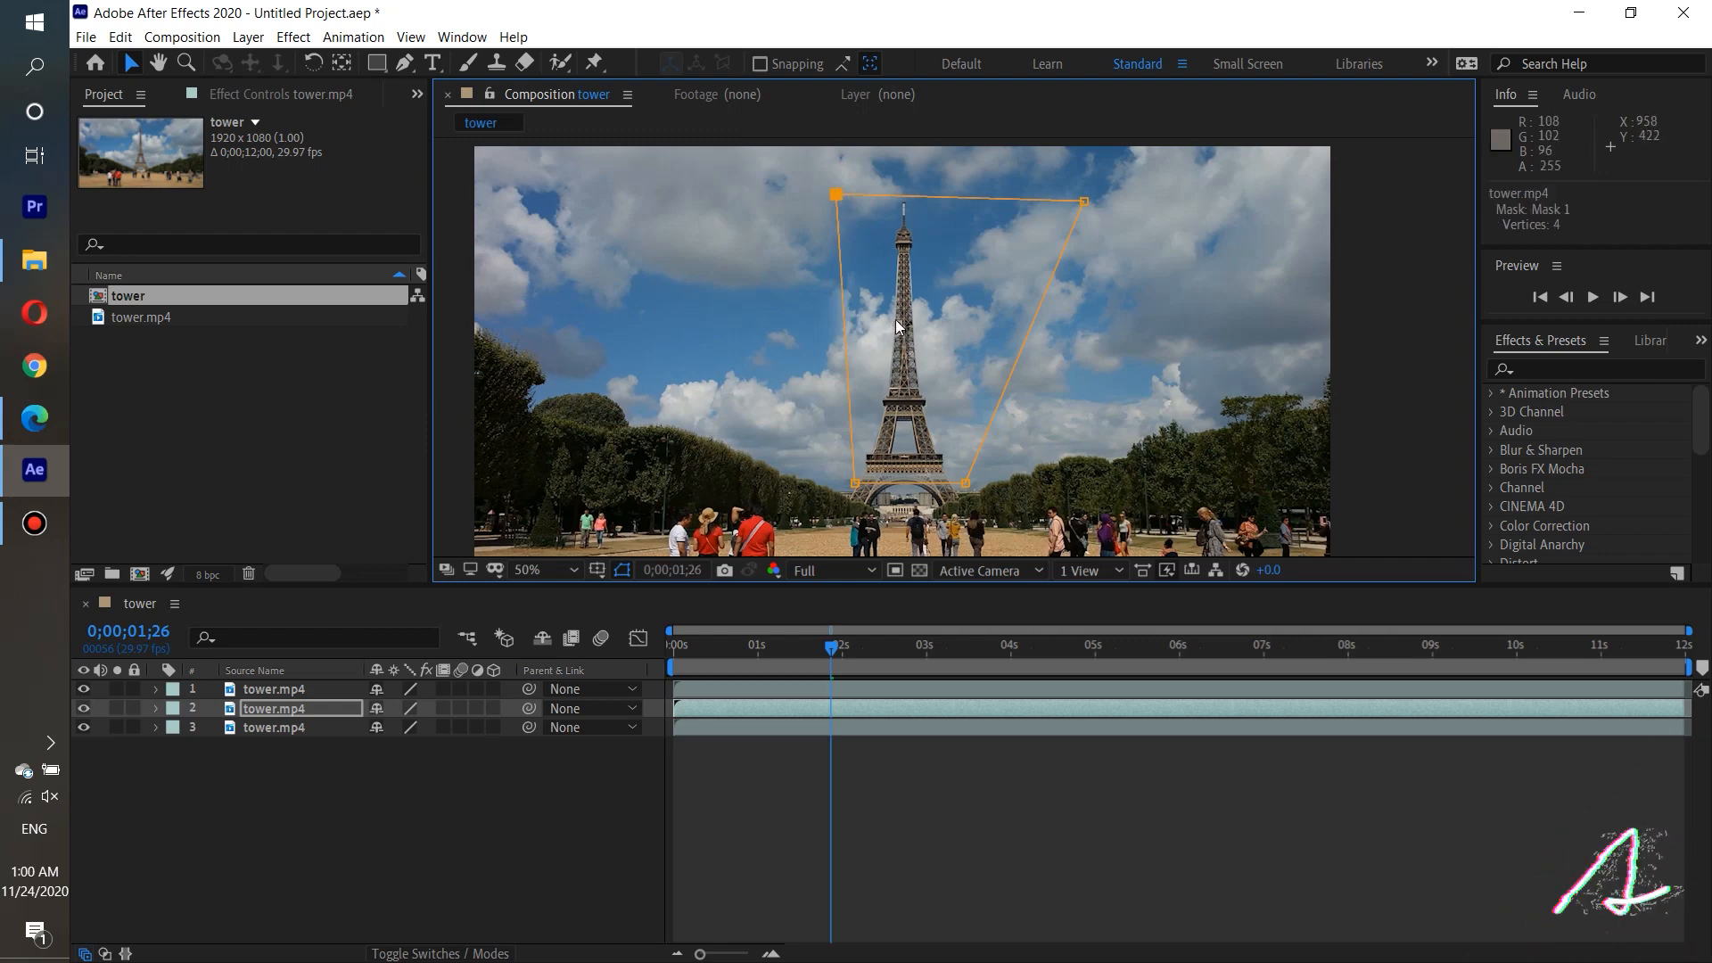
drag(909, 361, 908, 349)
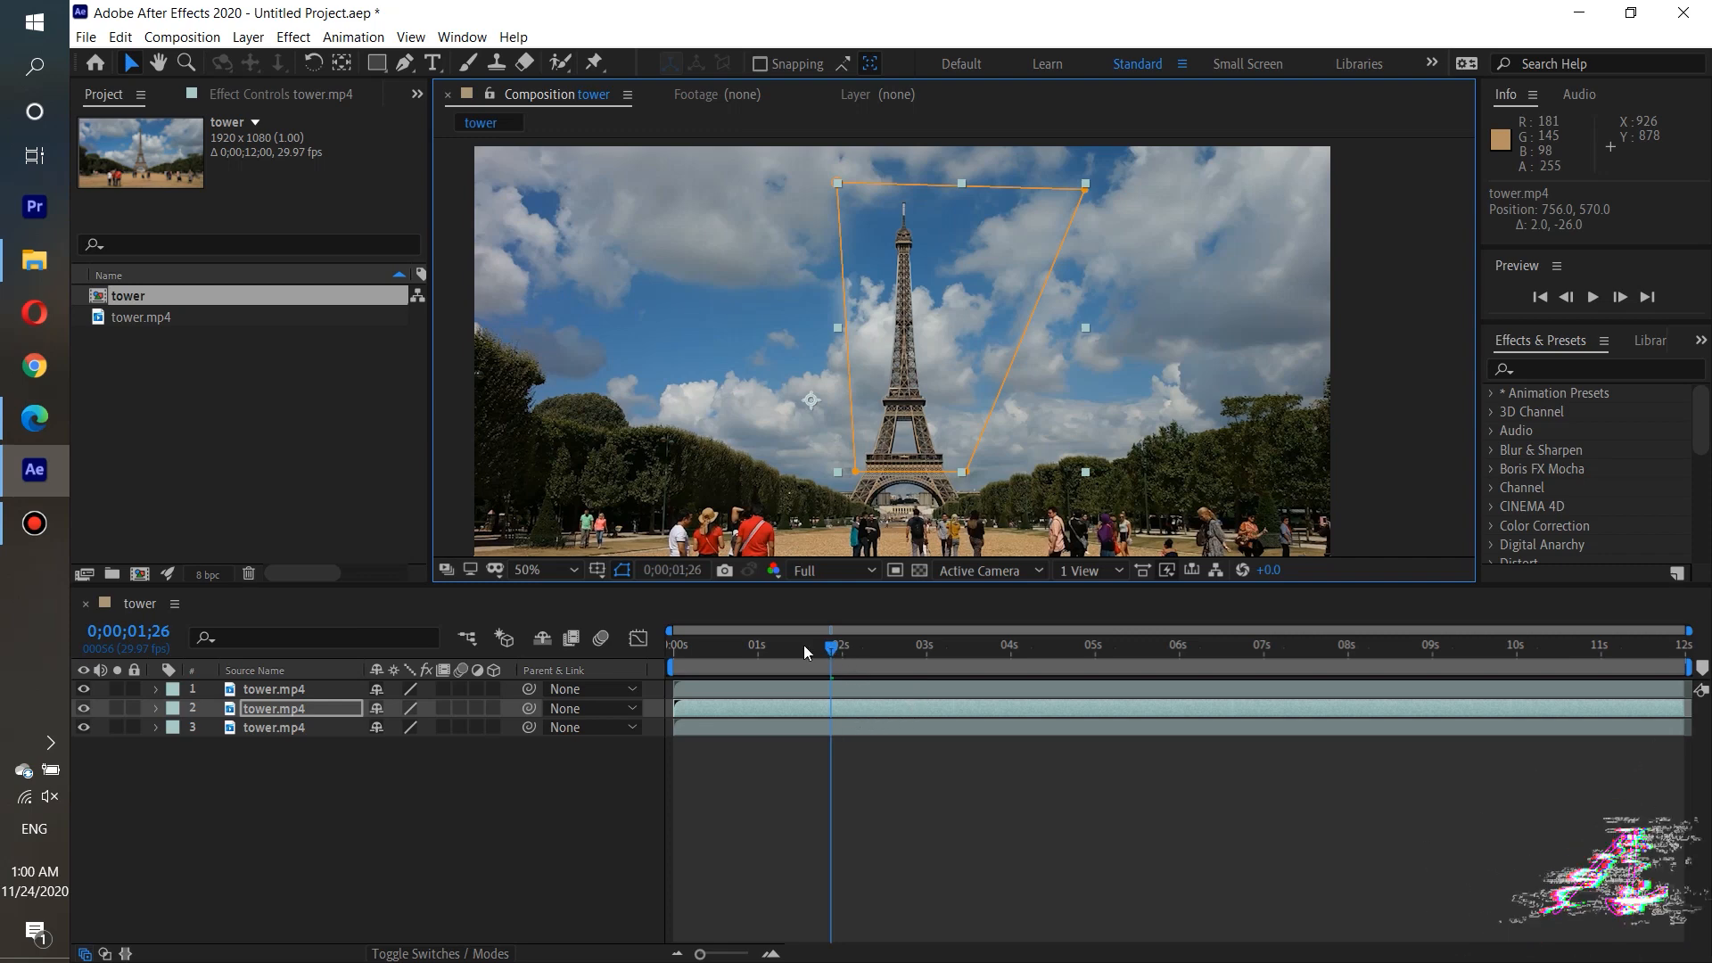
Play back the composition from the start to examine how the widened sky patch blends.
drag(822, 646, 671, 647)
click(1600, 297)
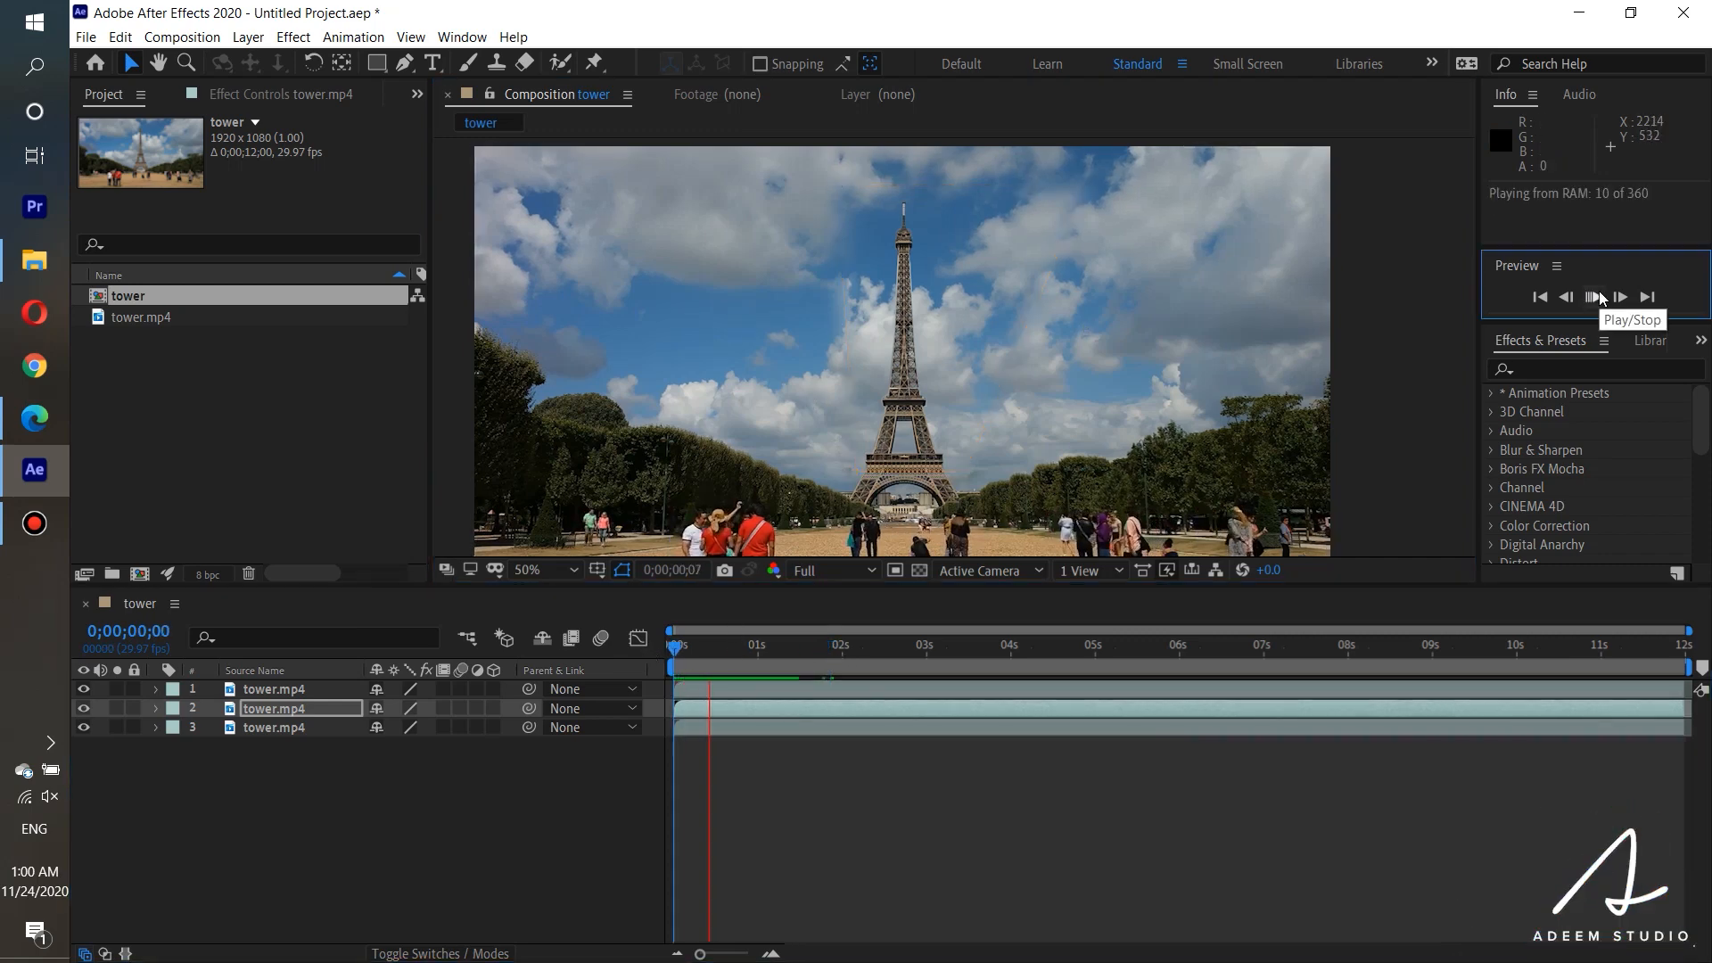
click(1600, 297)
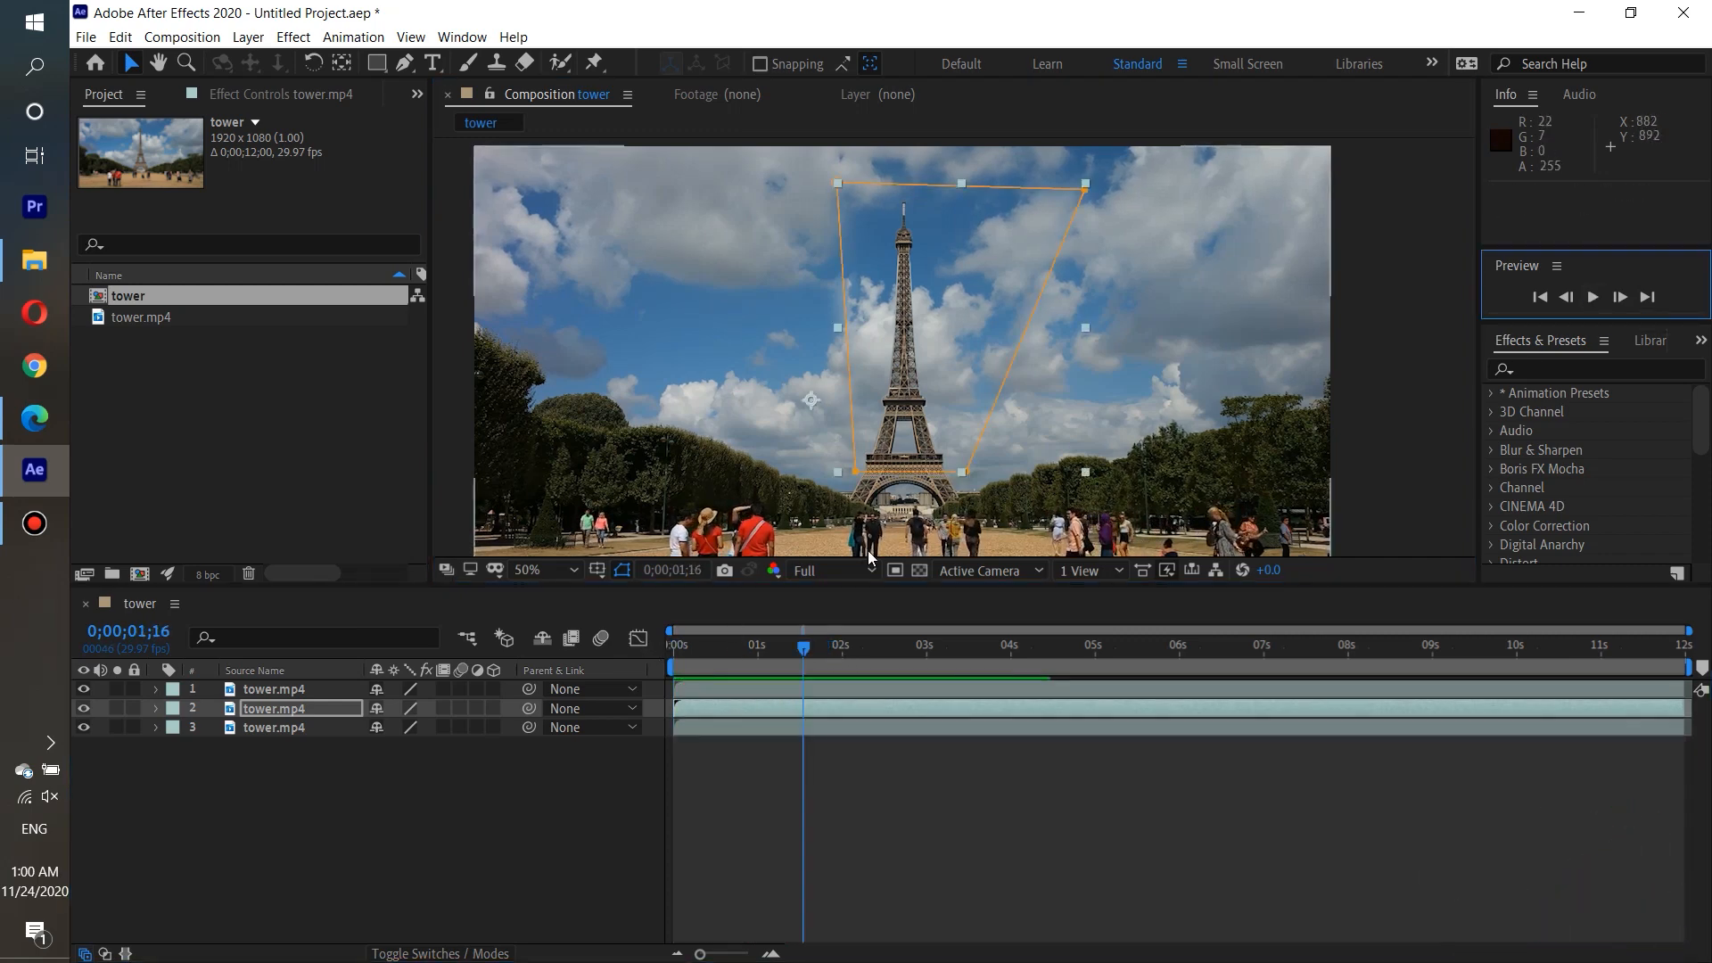
Refine the sky mask's upper-left corner so it sits closer to the tower, checking the blend in playback.
click(847, 183)
drag(858, 176, 867, 177)
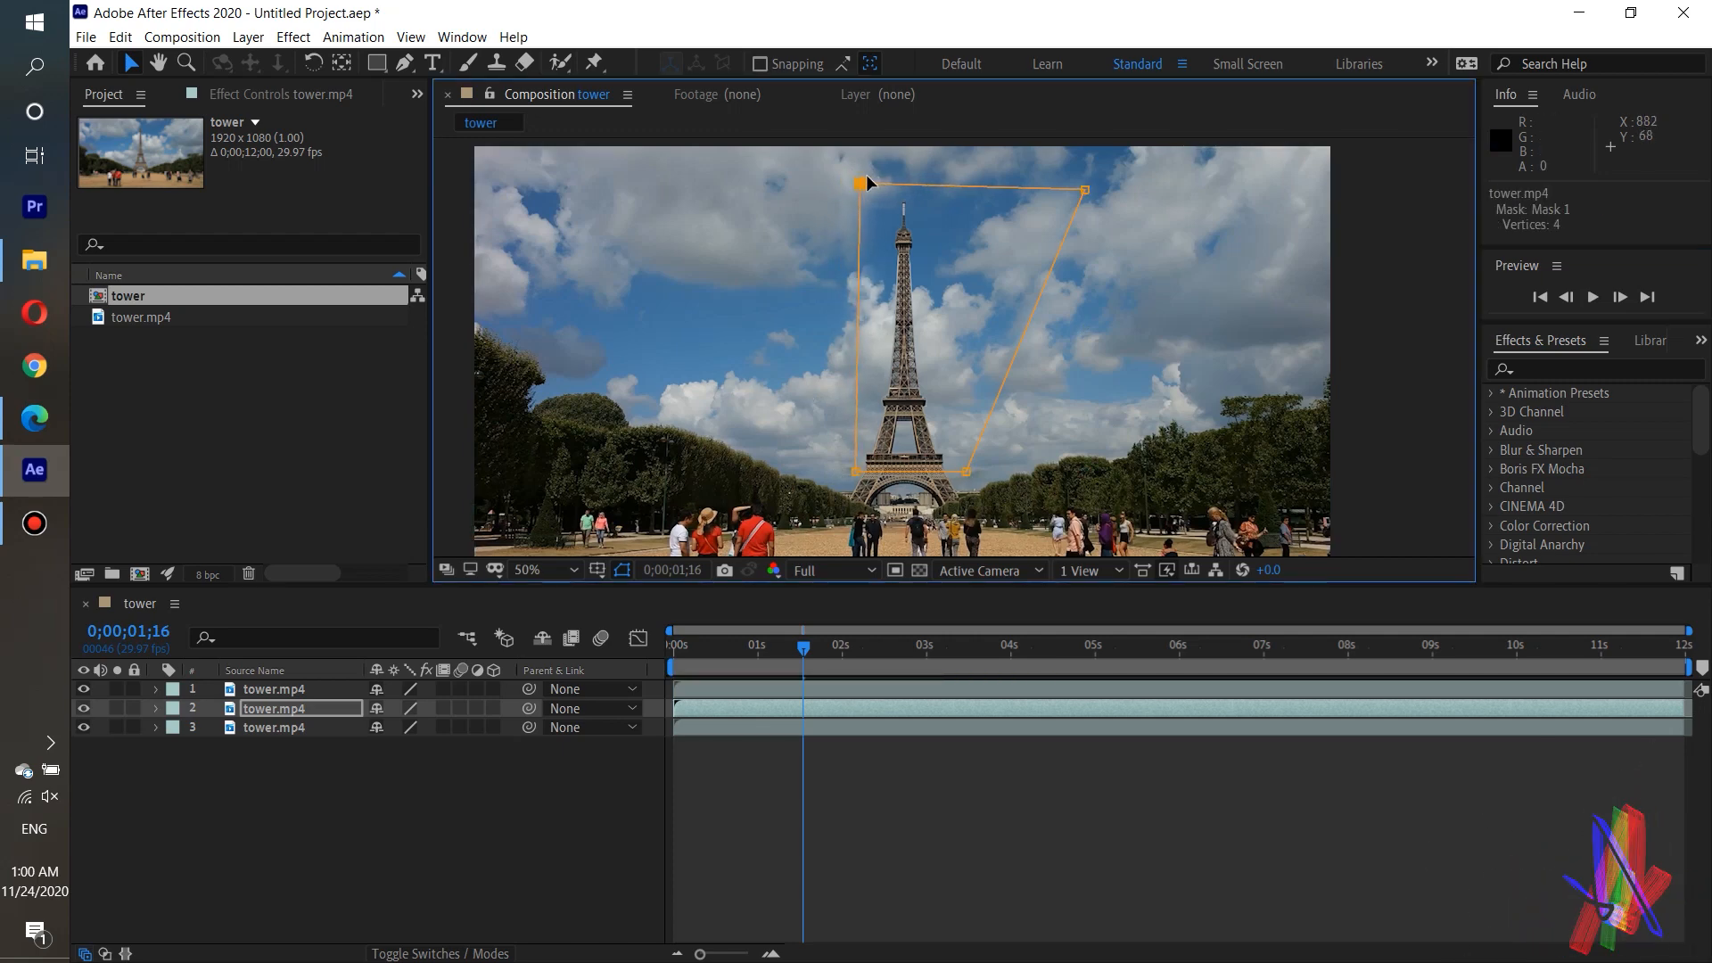
click(1599, 297)
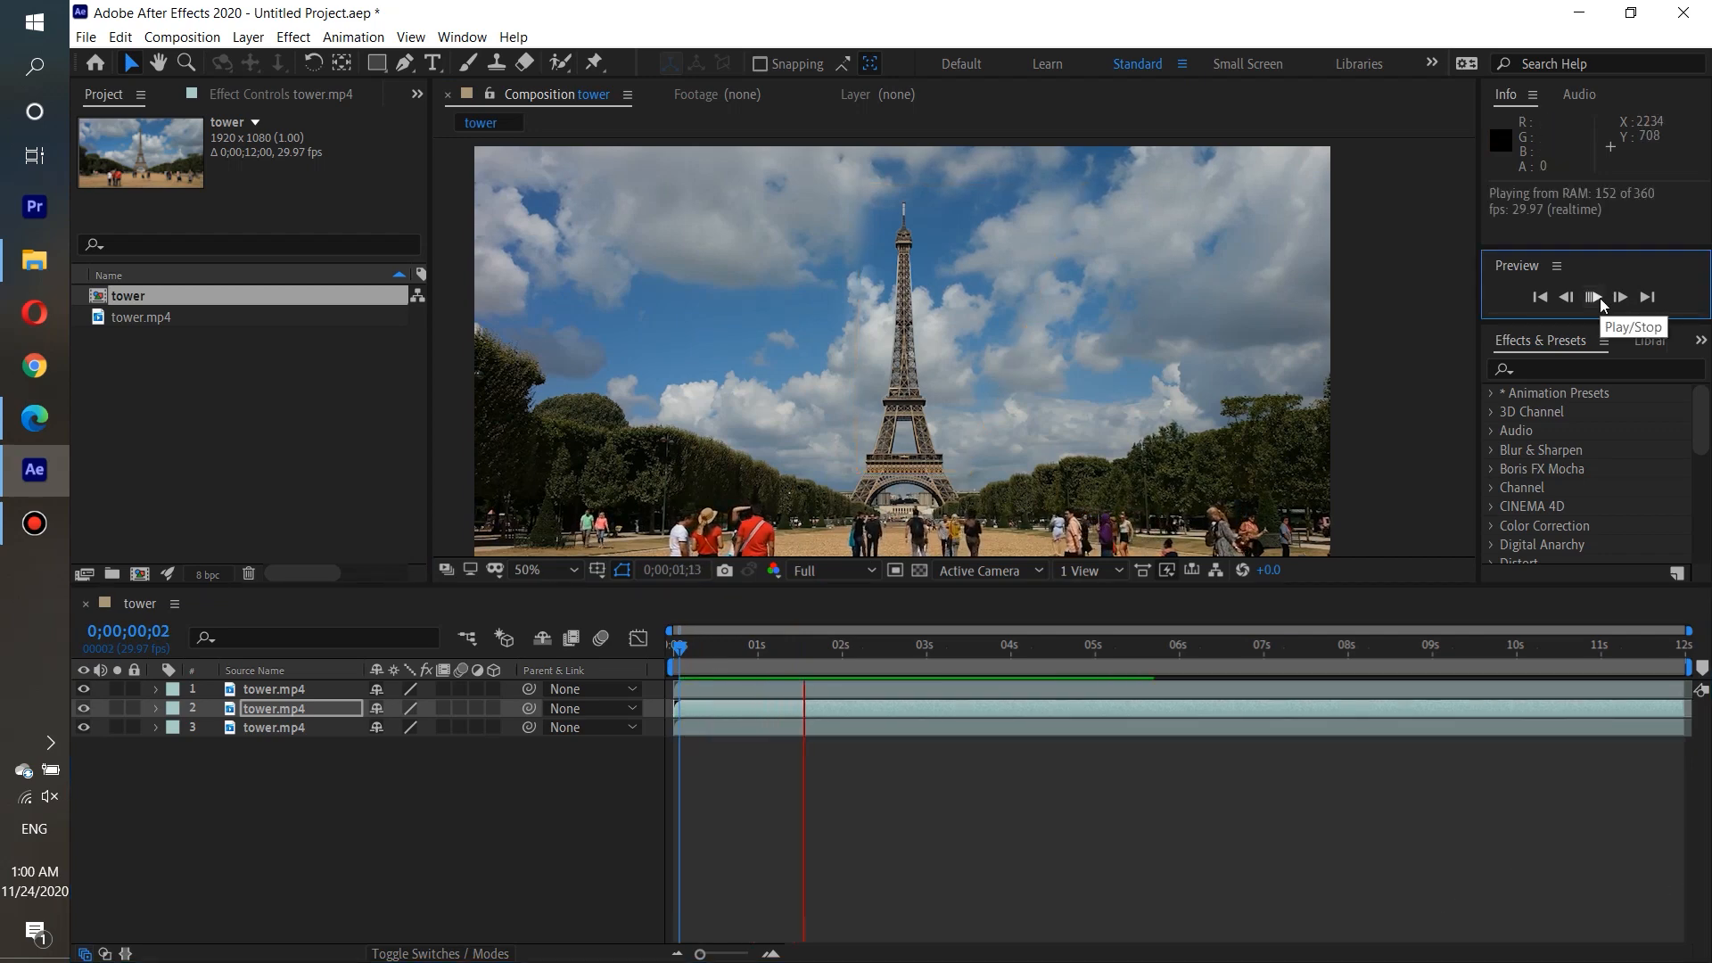
click(1600, 298)
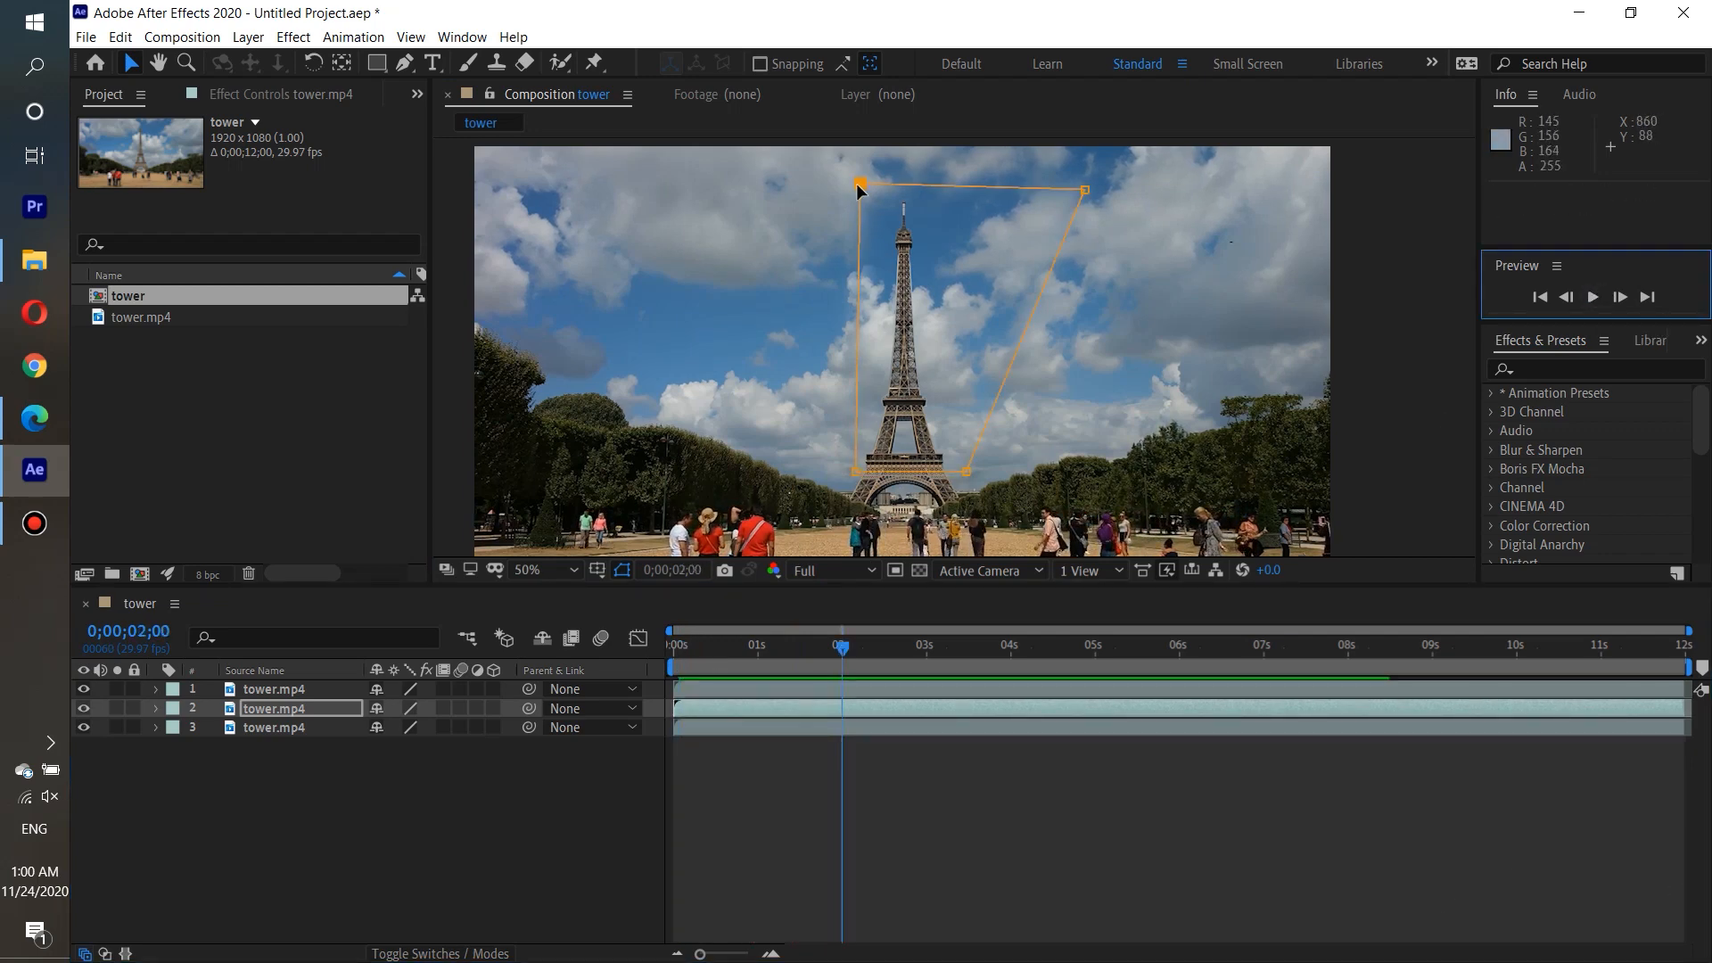
mouse_move(858, 186)
mouse_down()
mouse_move(836, 185)
mouse_move(848, 192)
mouse_up()
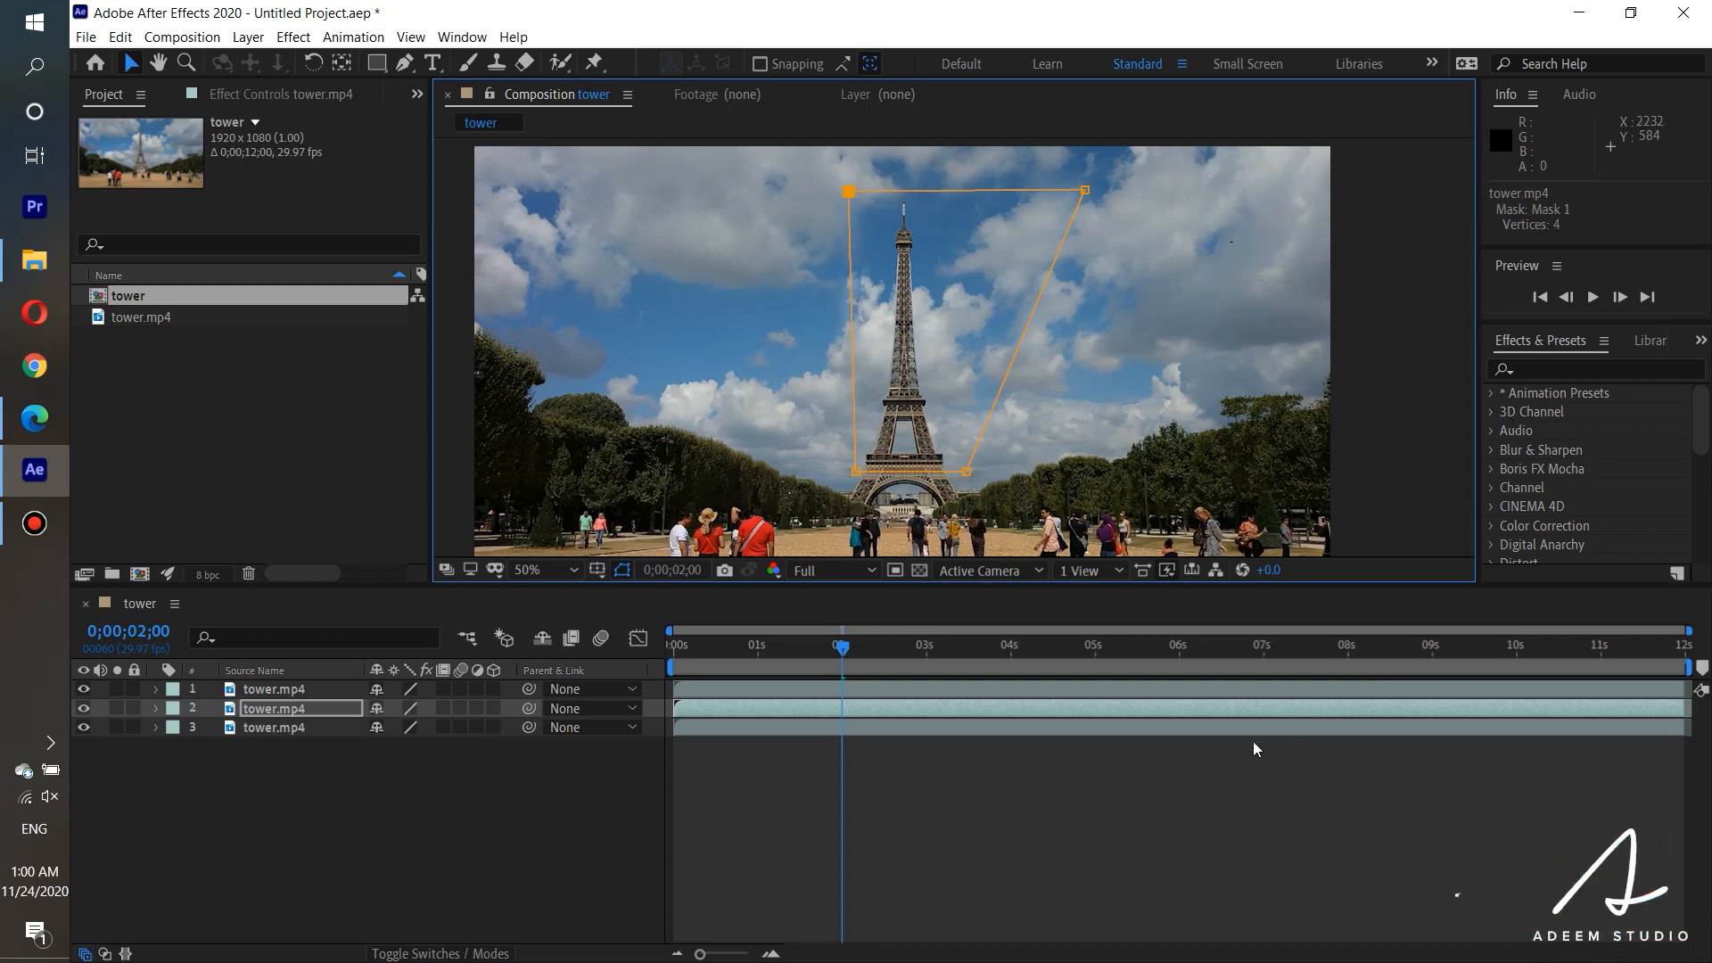
Apply the CC Bend It effect to the first tower.mp4 layer, the masked tower.
click(258, 691)
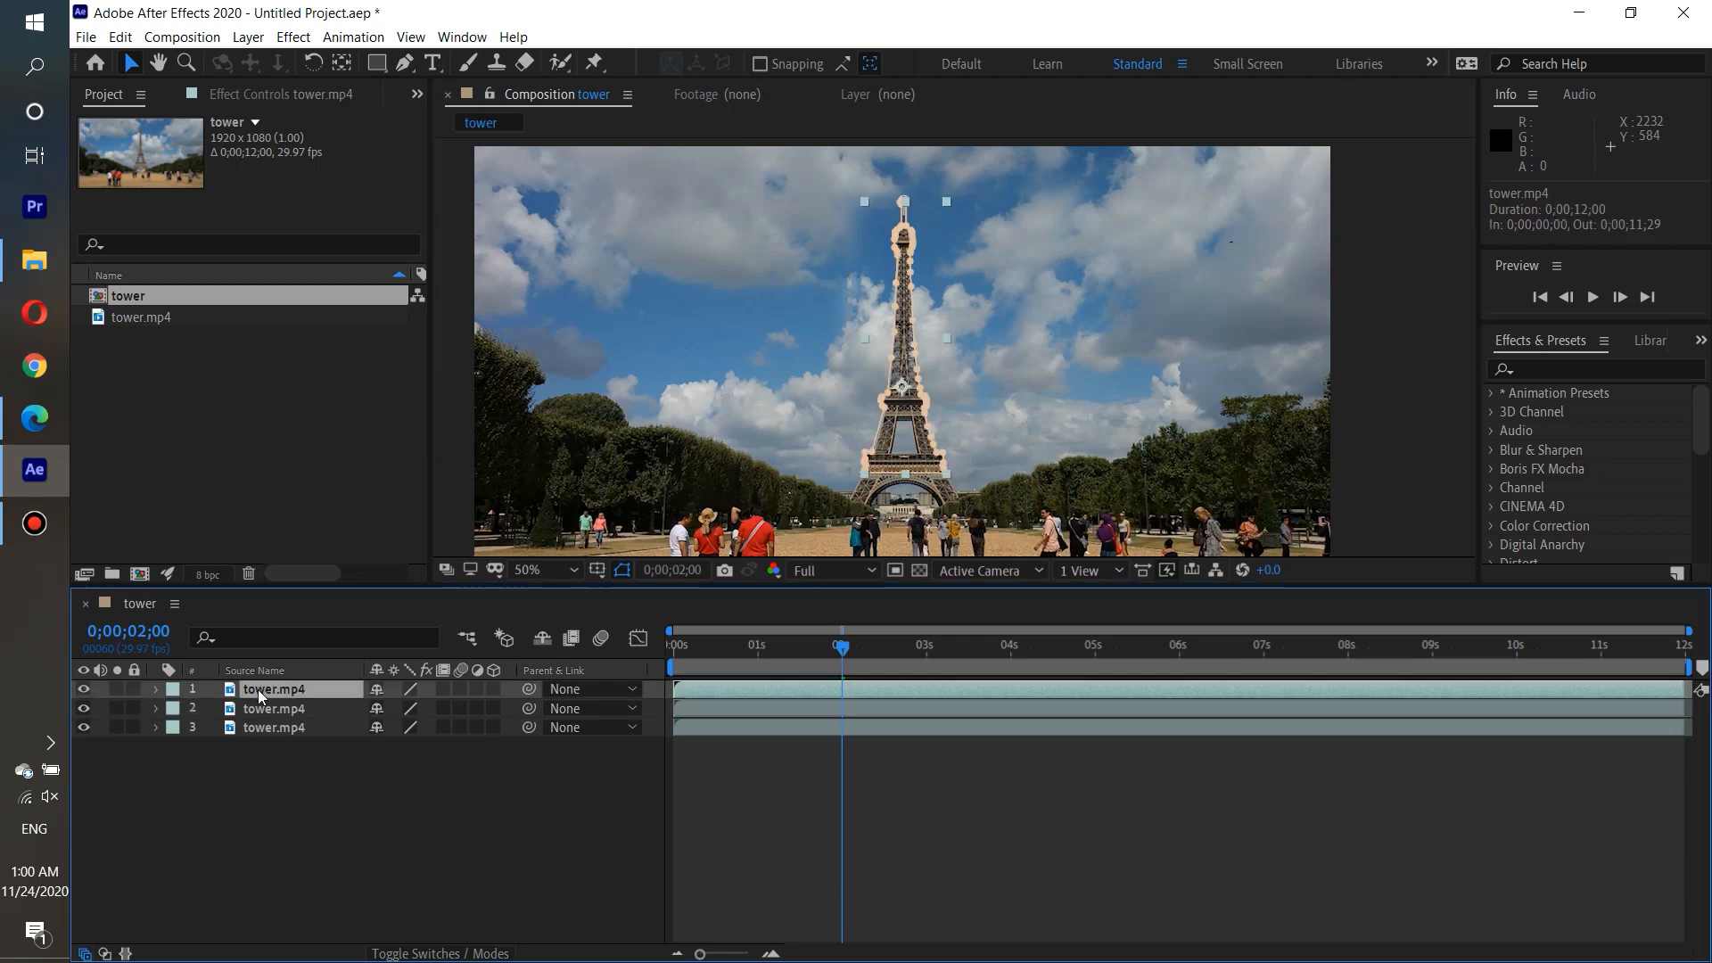
click(1561, 370)
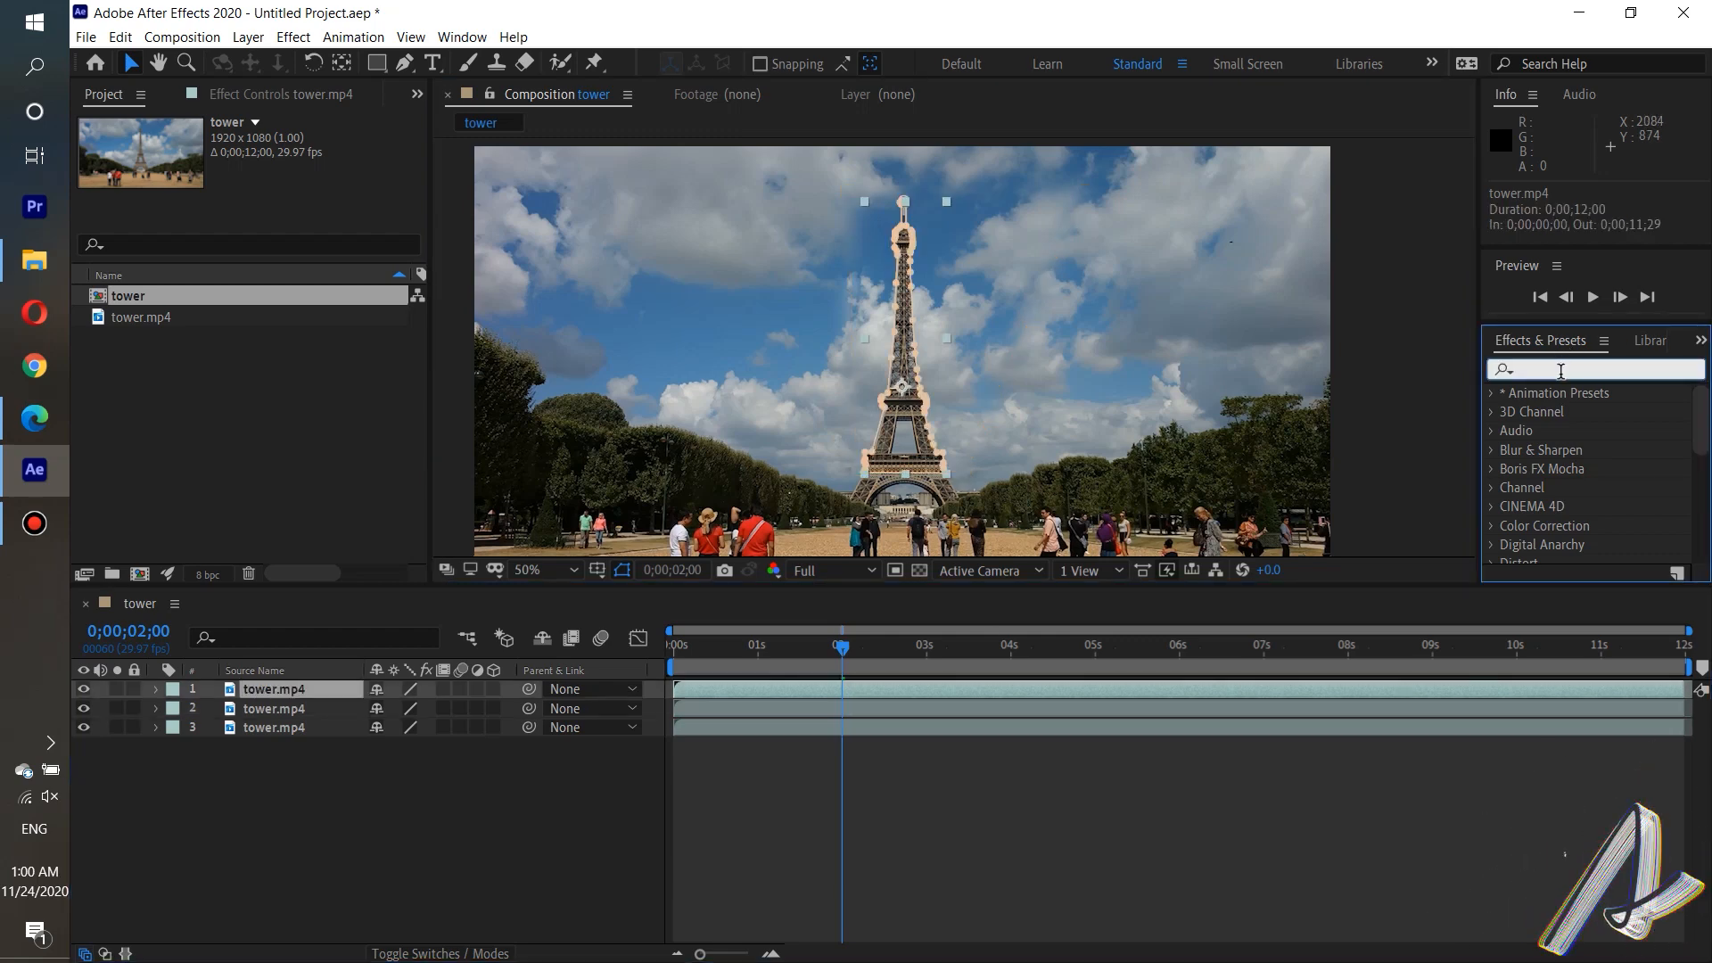
text(cc)
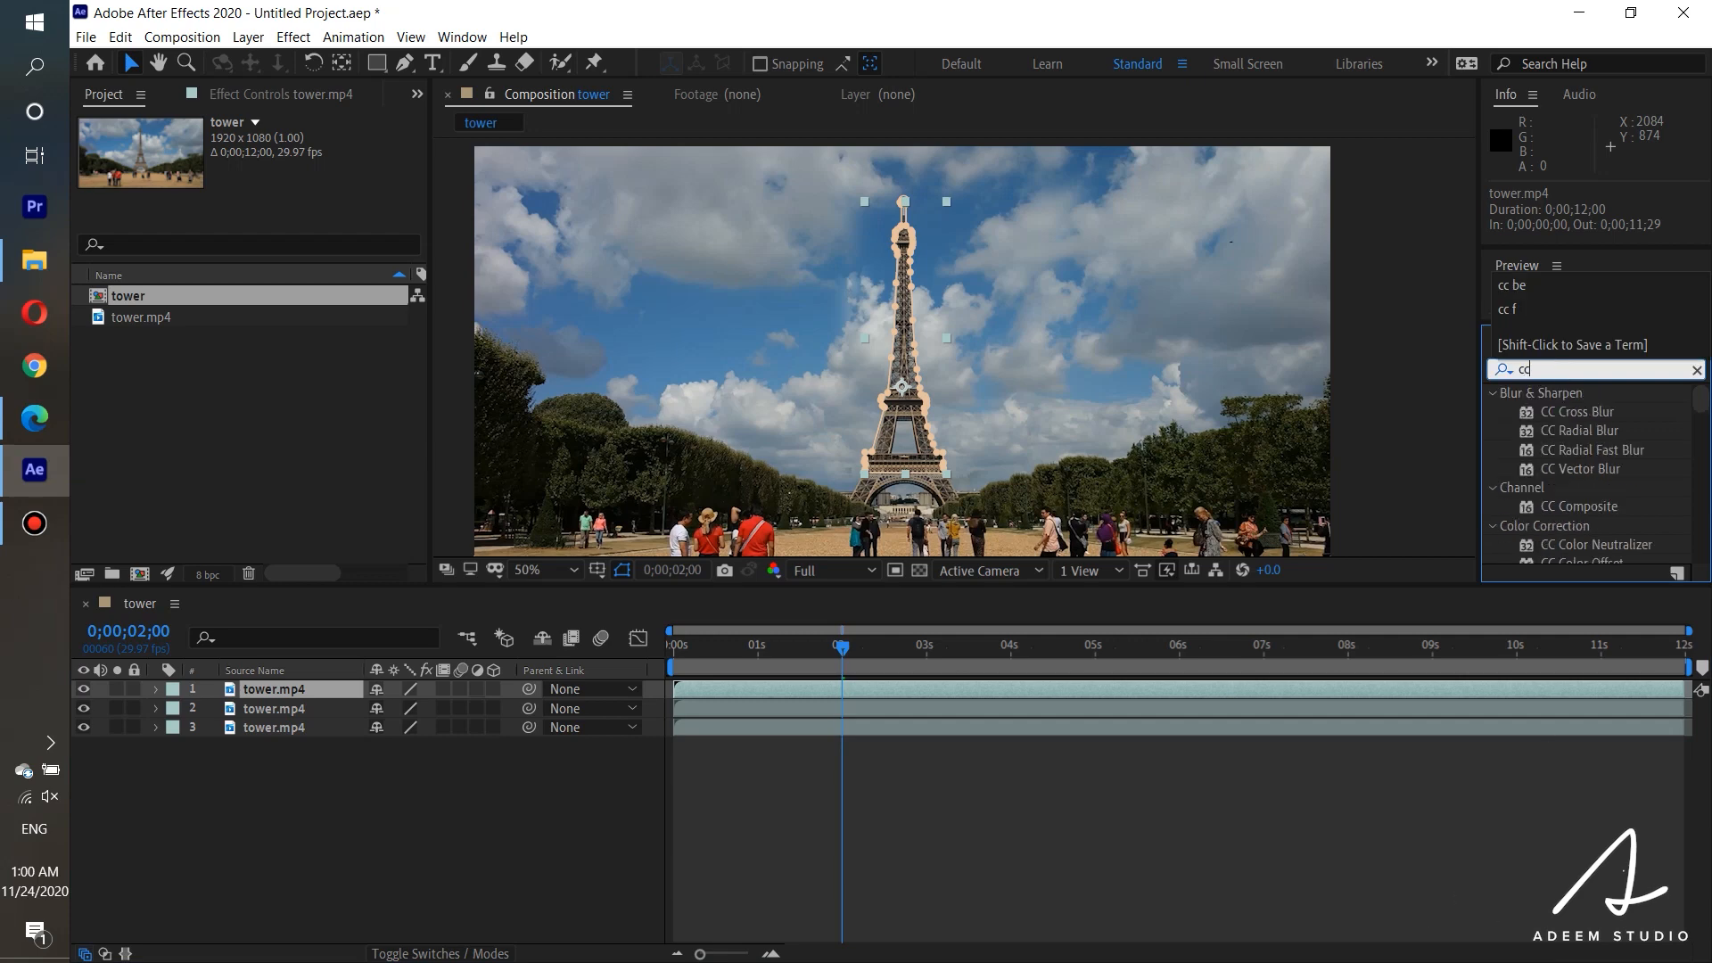
text( ben)
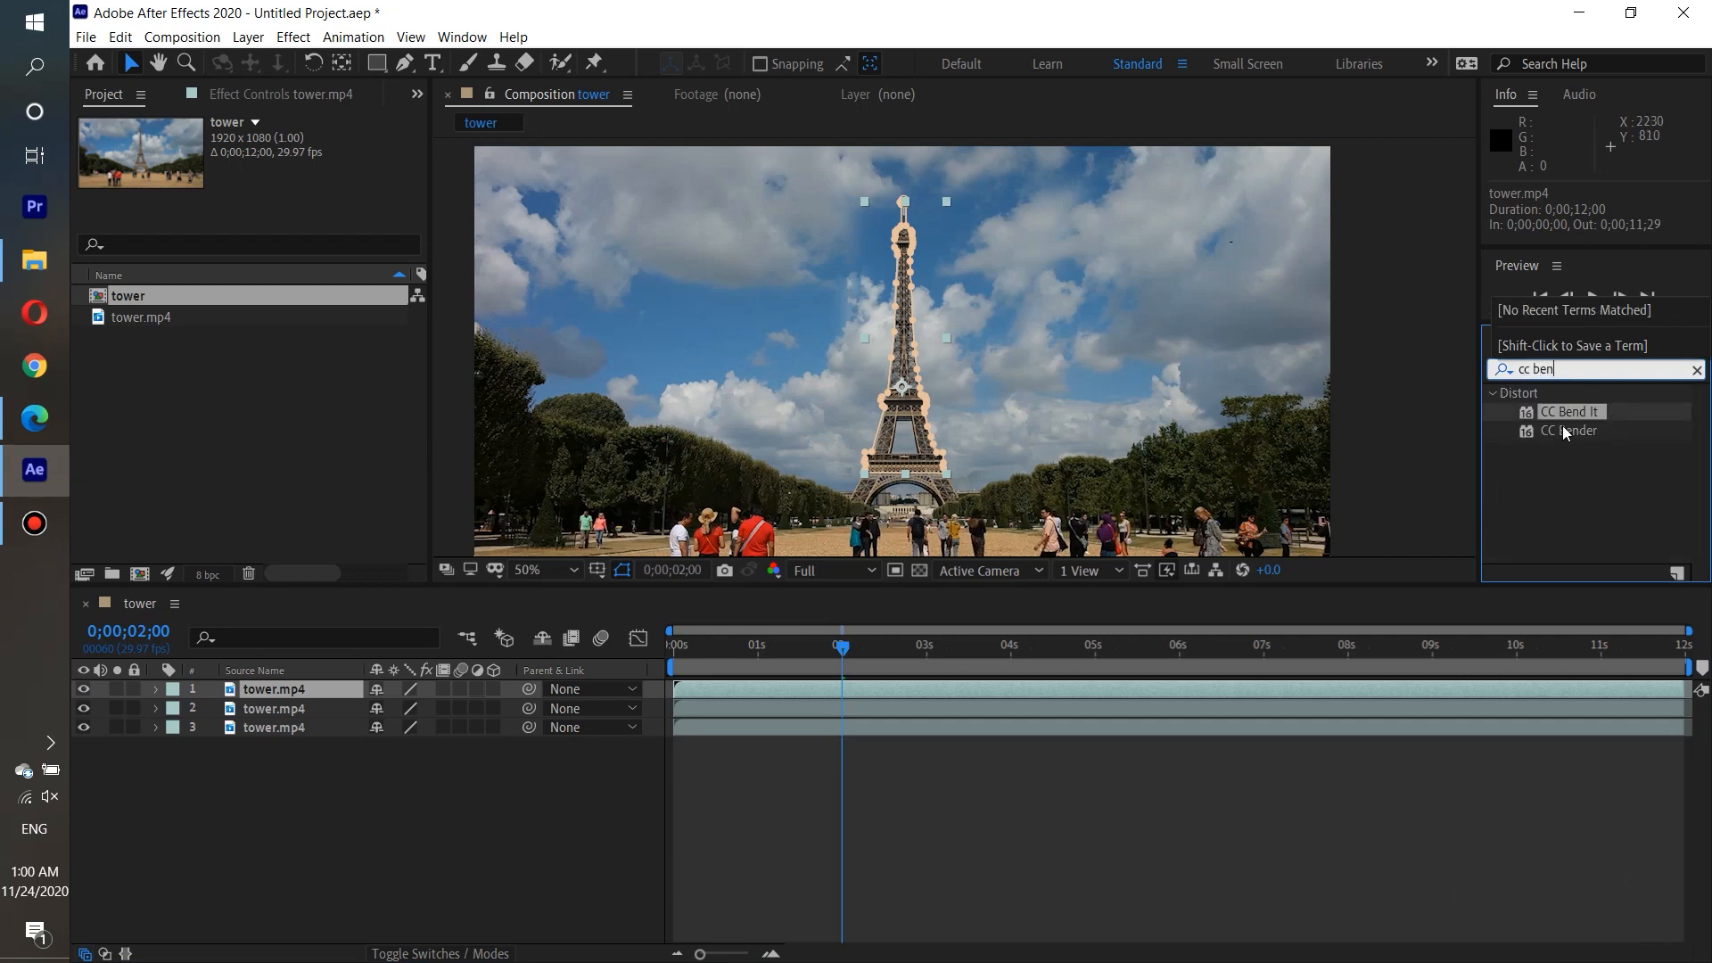
drag(1575, 407, 751, 682)
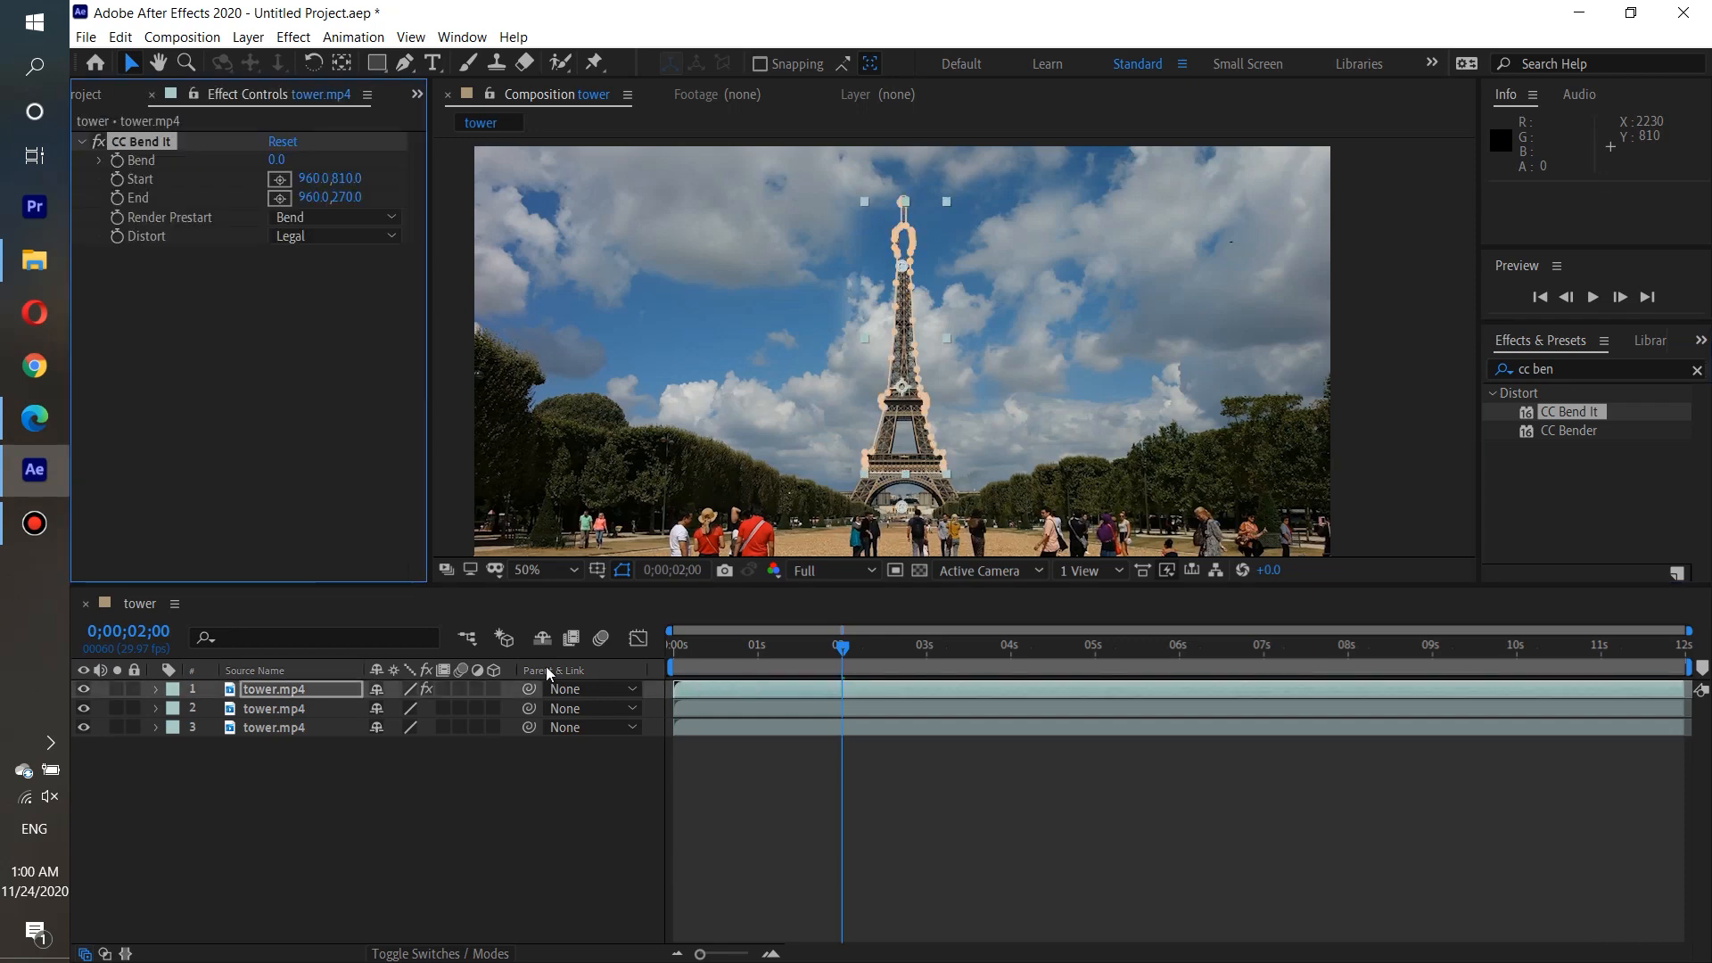
Set the Mask Expansion of Mask 1 on the first tower.mp4 layer to -3 pixels.
click(157, 688)
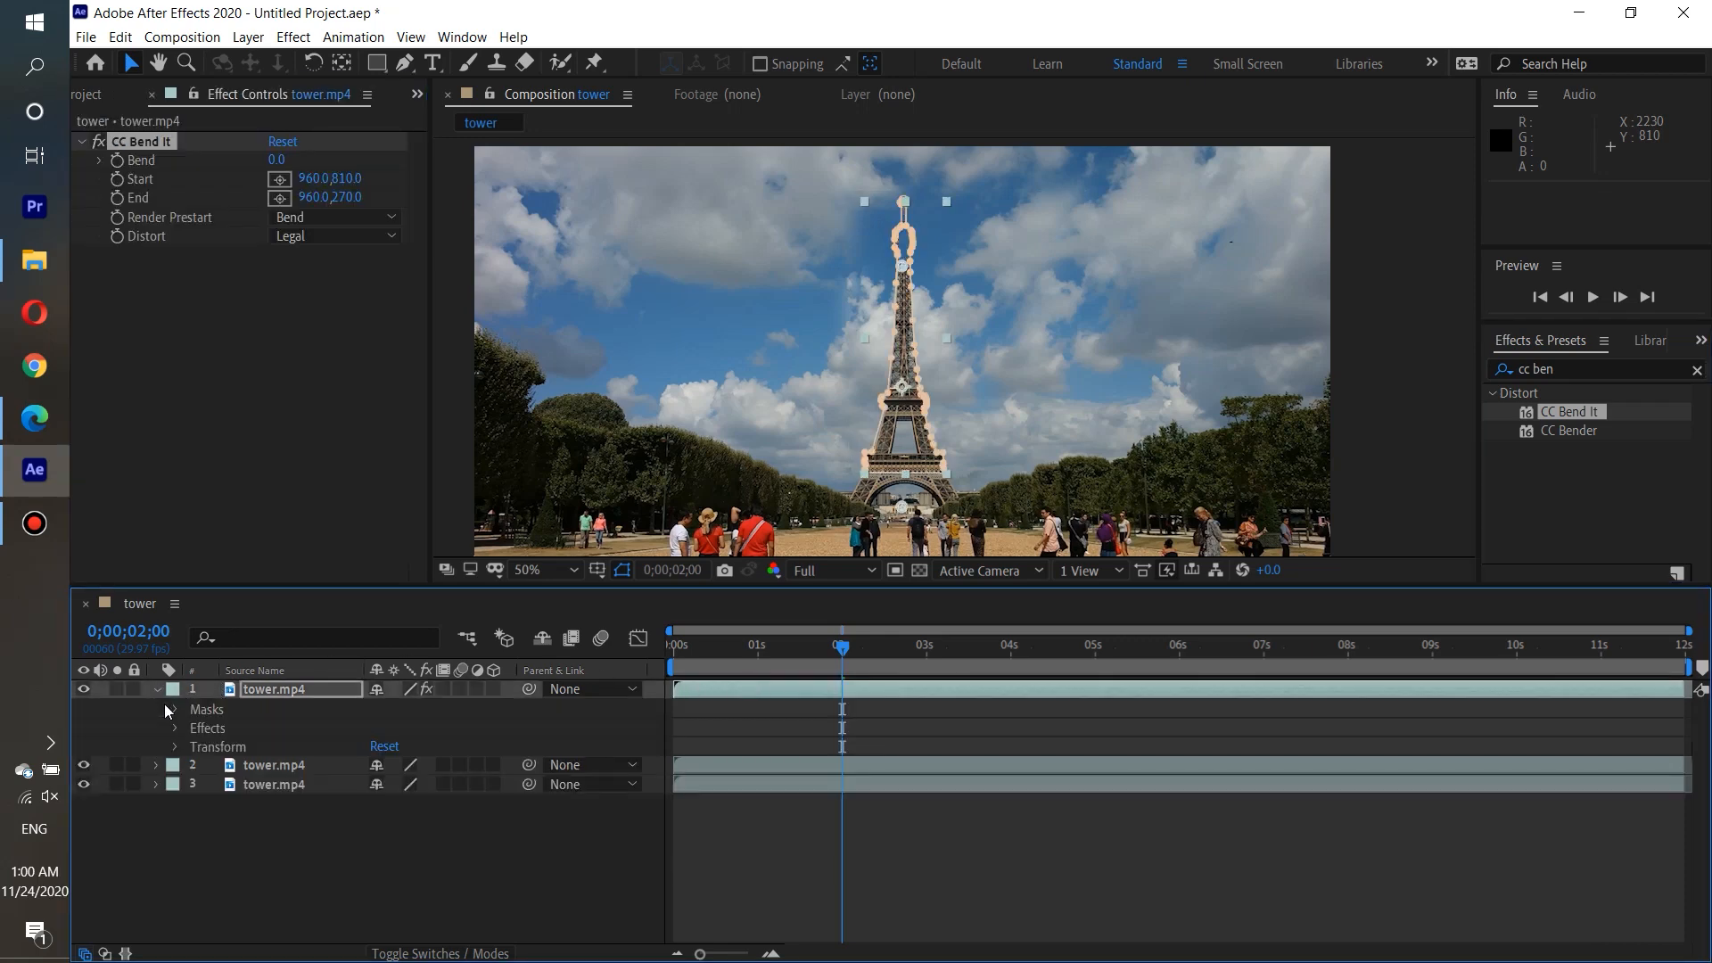
click(174, 729)
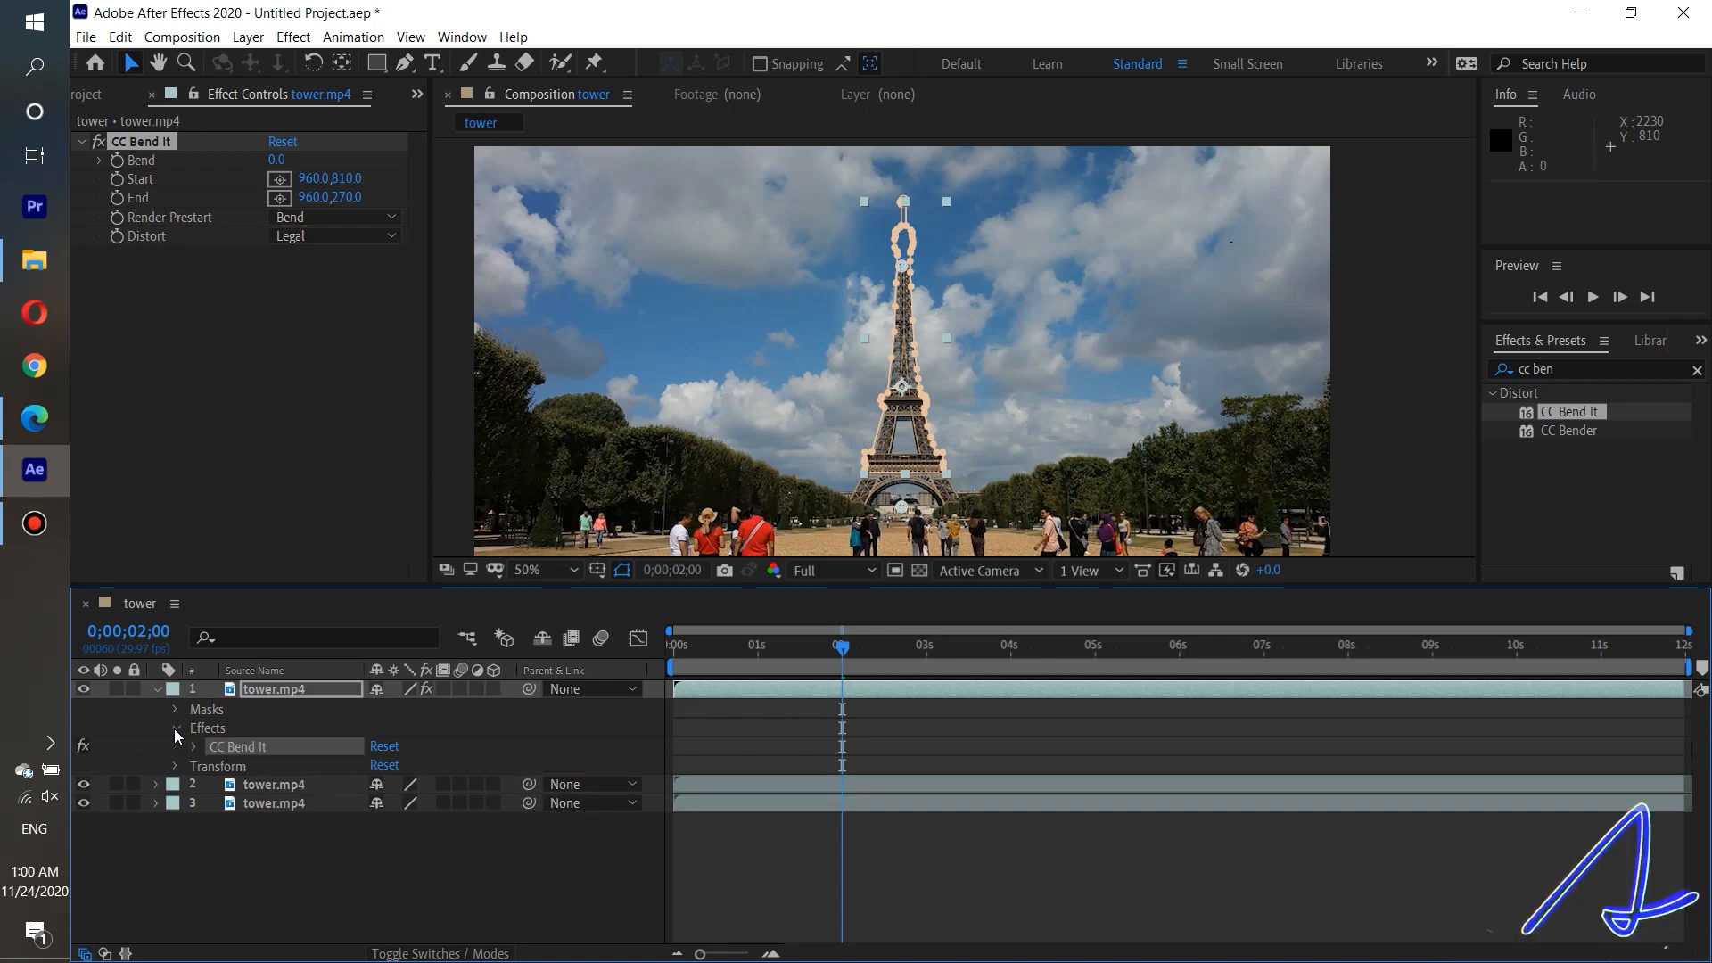
click(174, 711)
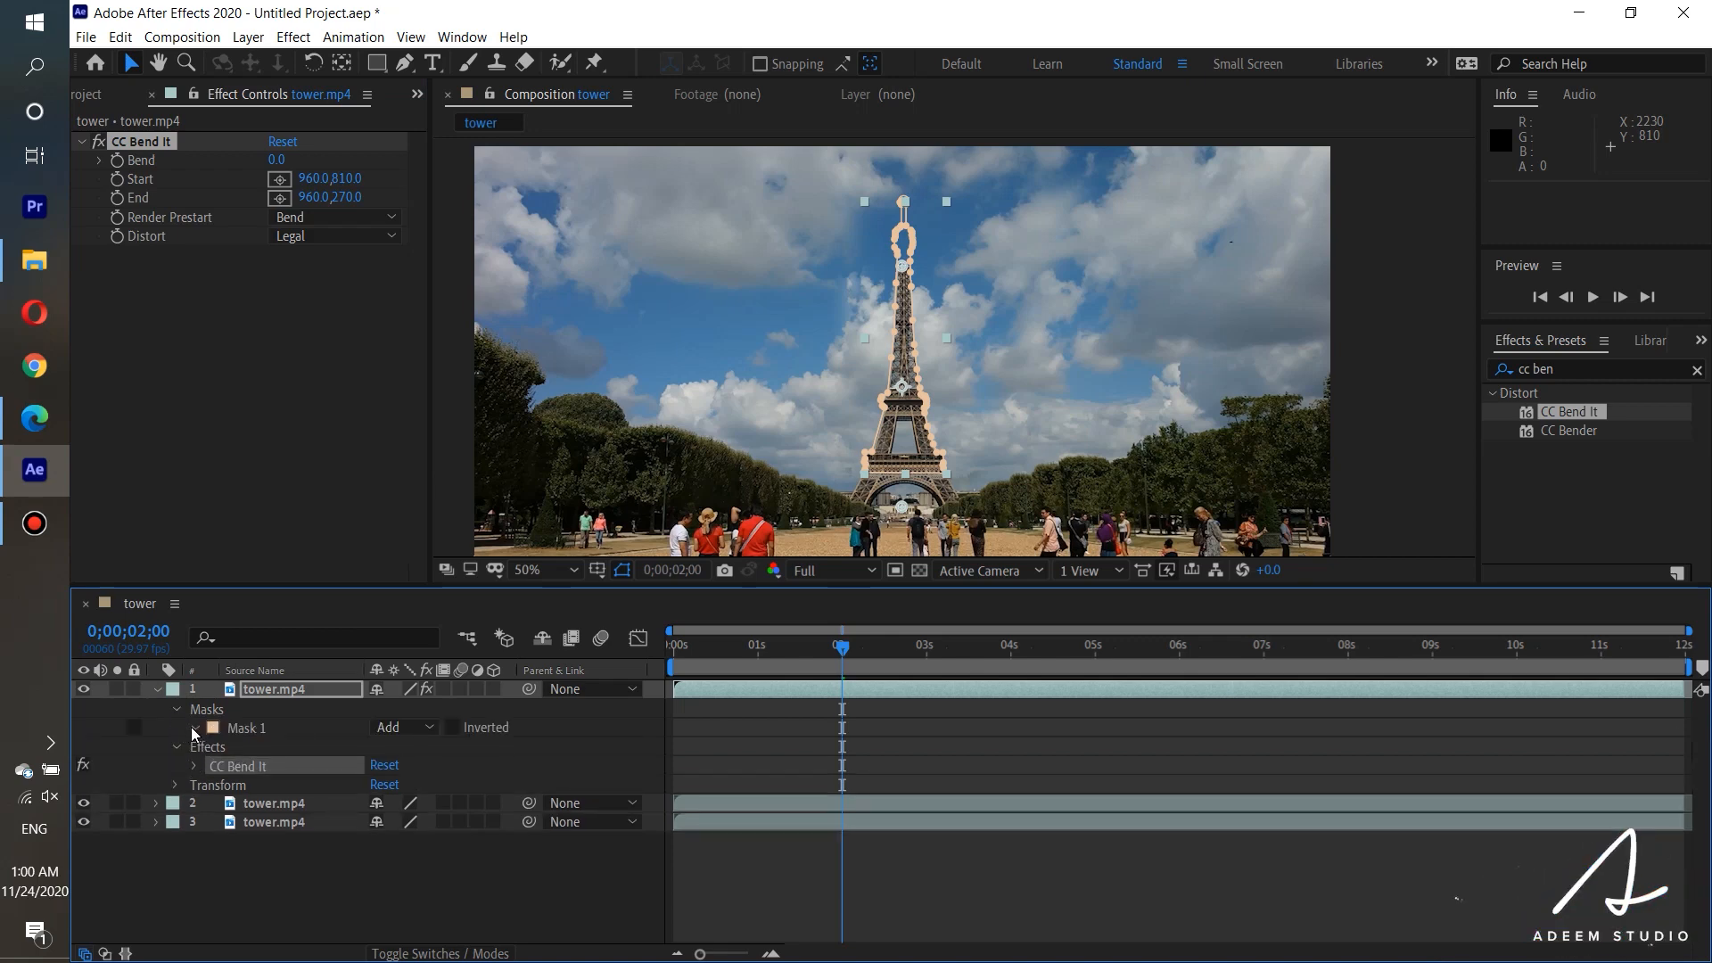
click(194, 728)
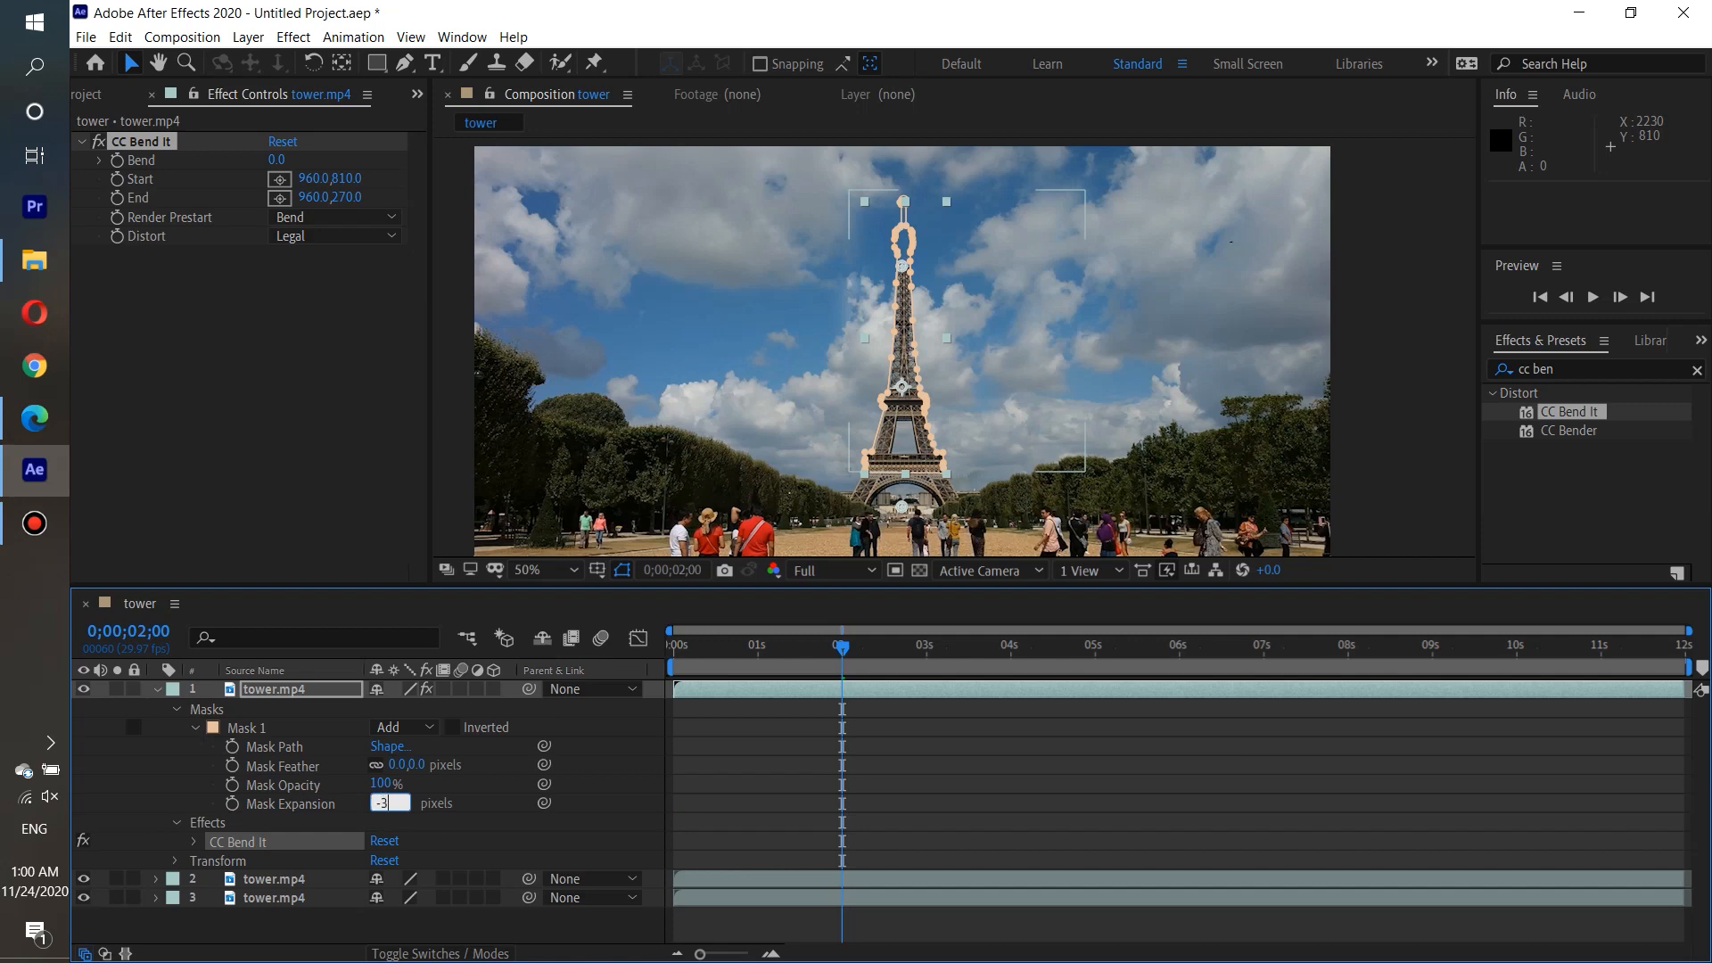
key(Return)
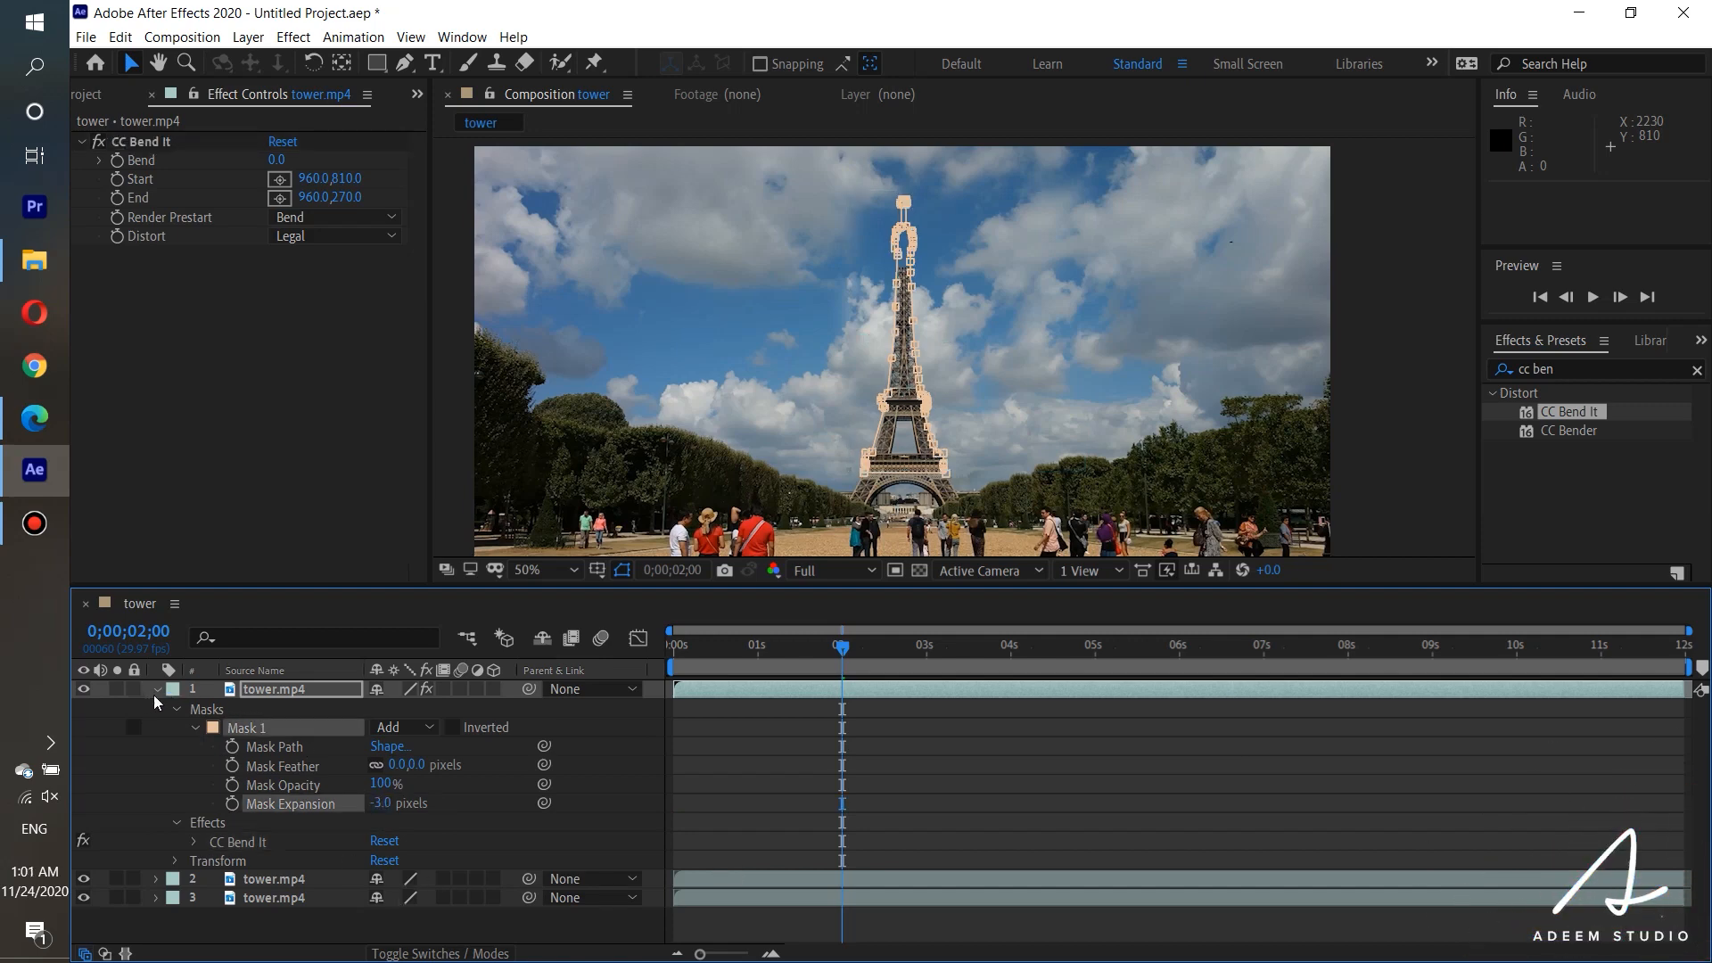
click(175, 710)
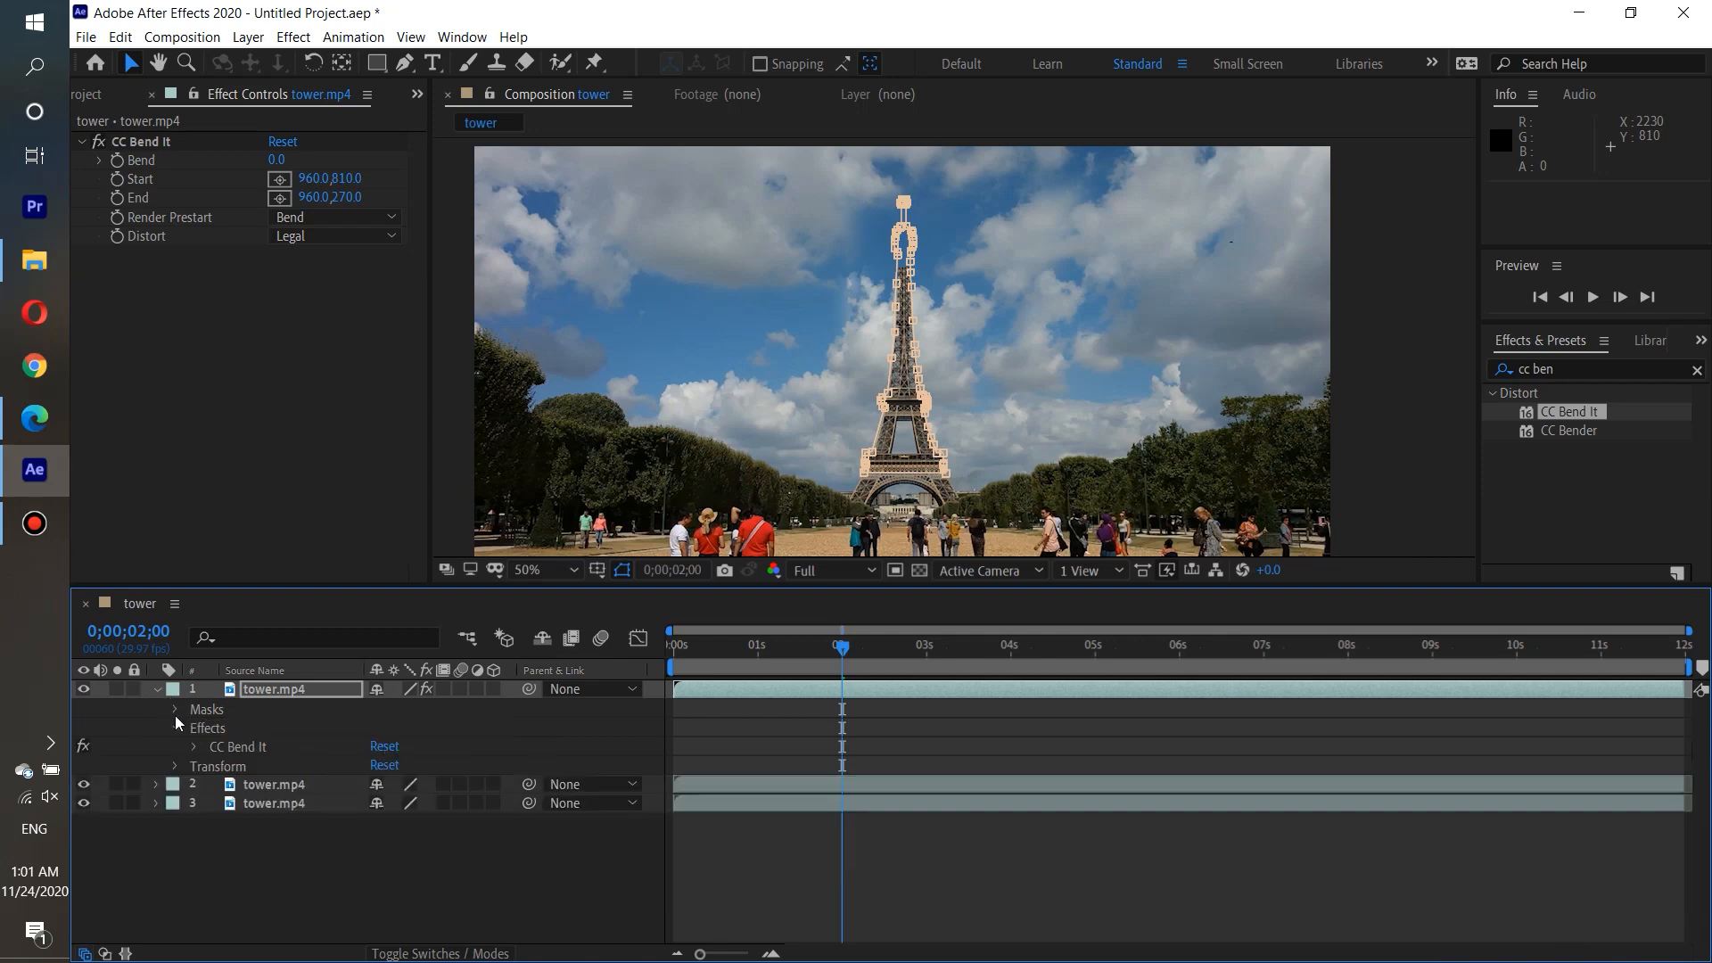
click(175, 727)
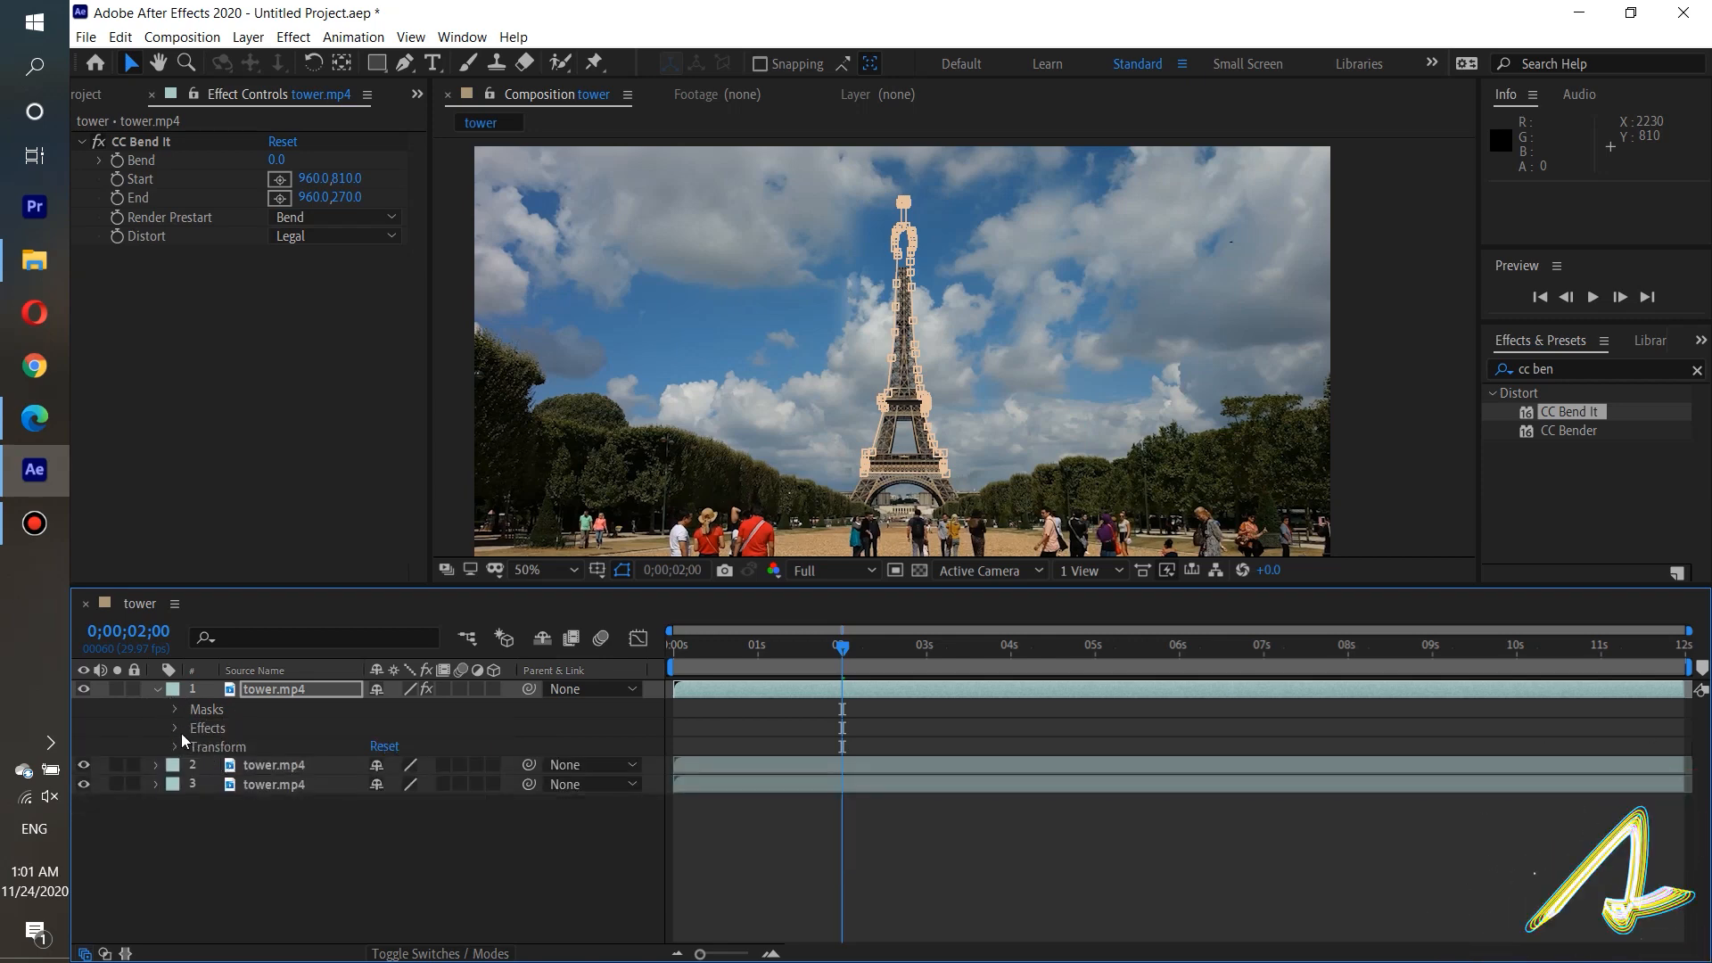
At the start of the composition, move CC Bend It's End point just above the tower's tip, to about 963.5, 107.
click(178, 729)
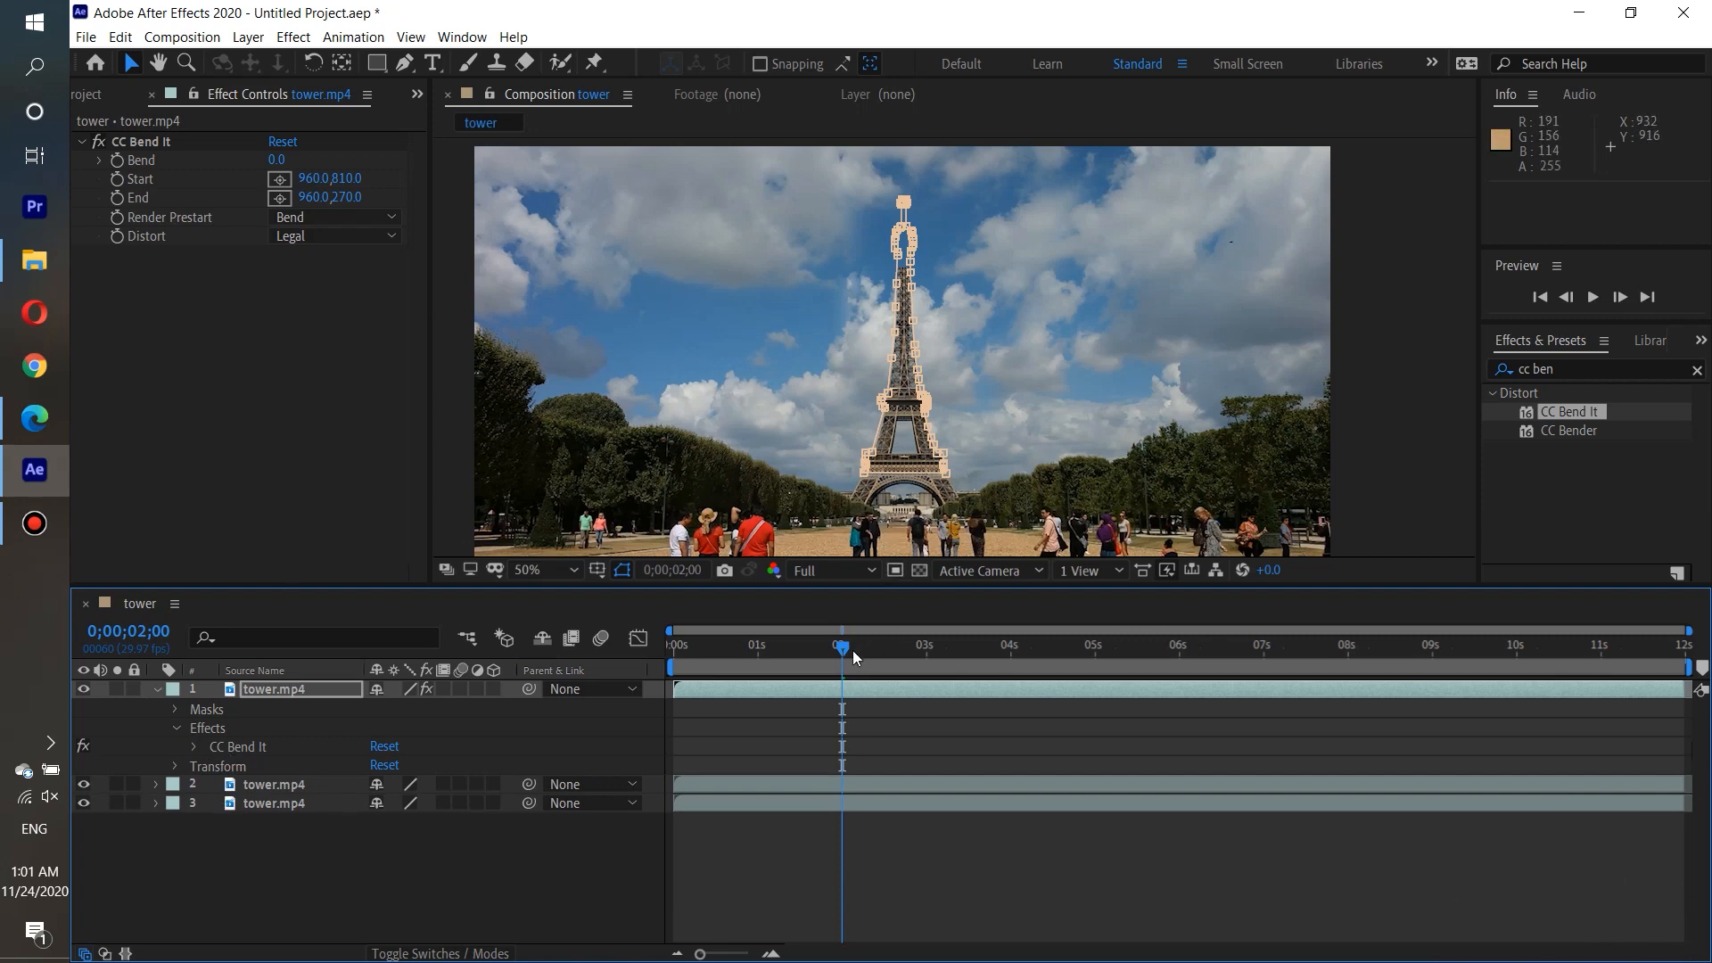
drag(853, 650, 660, 665)
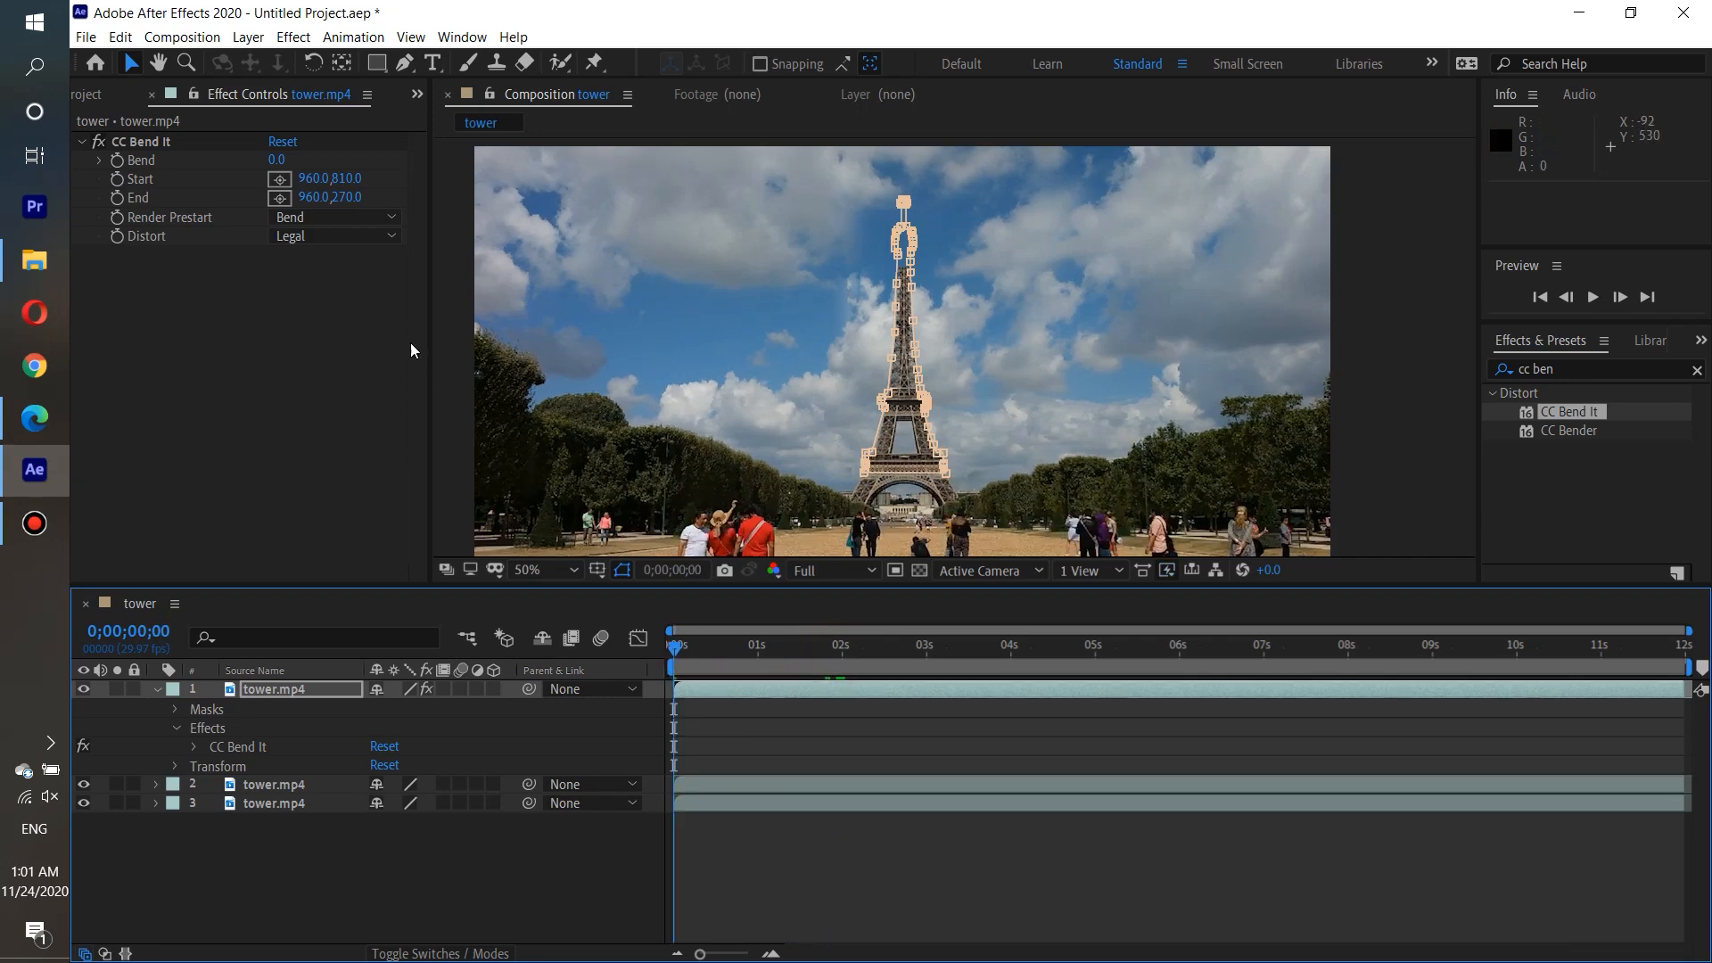
click(145, 143)
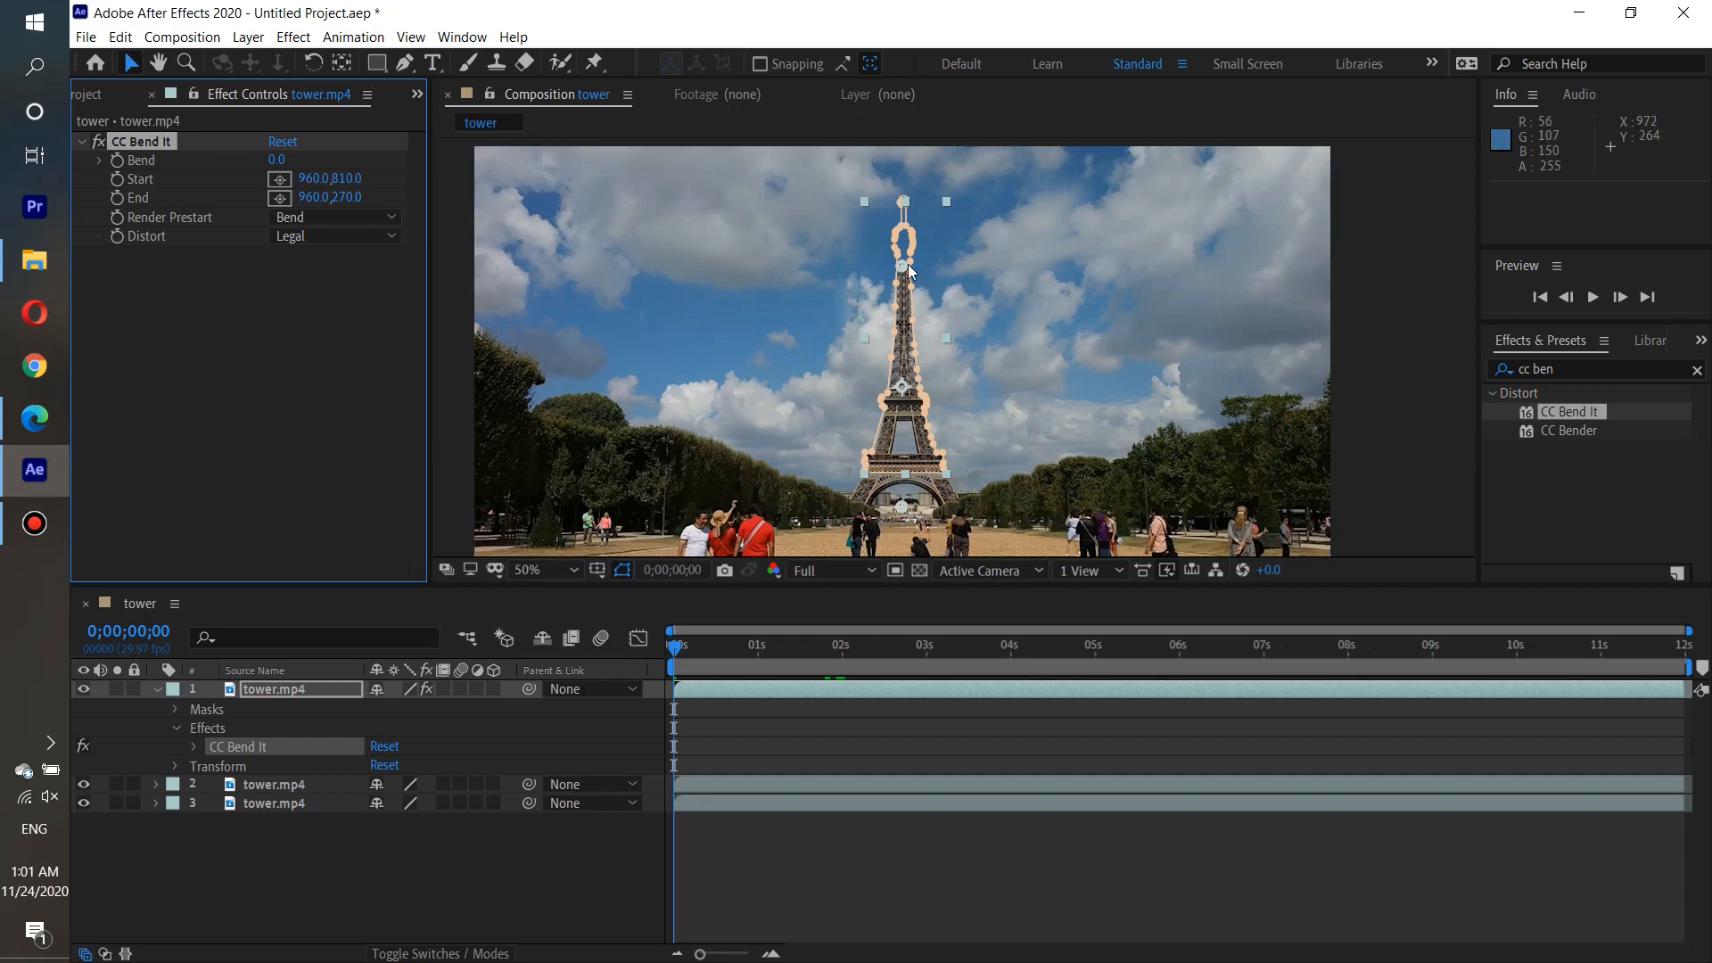
key(period)
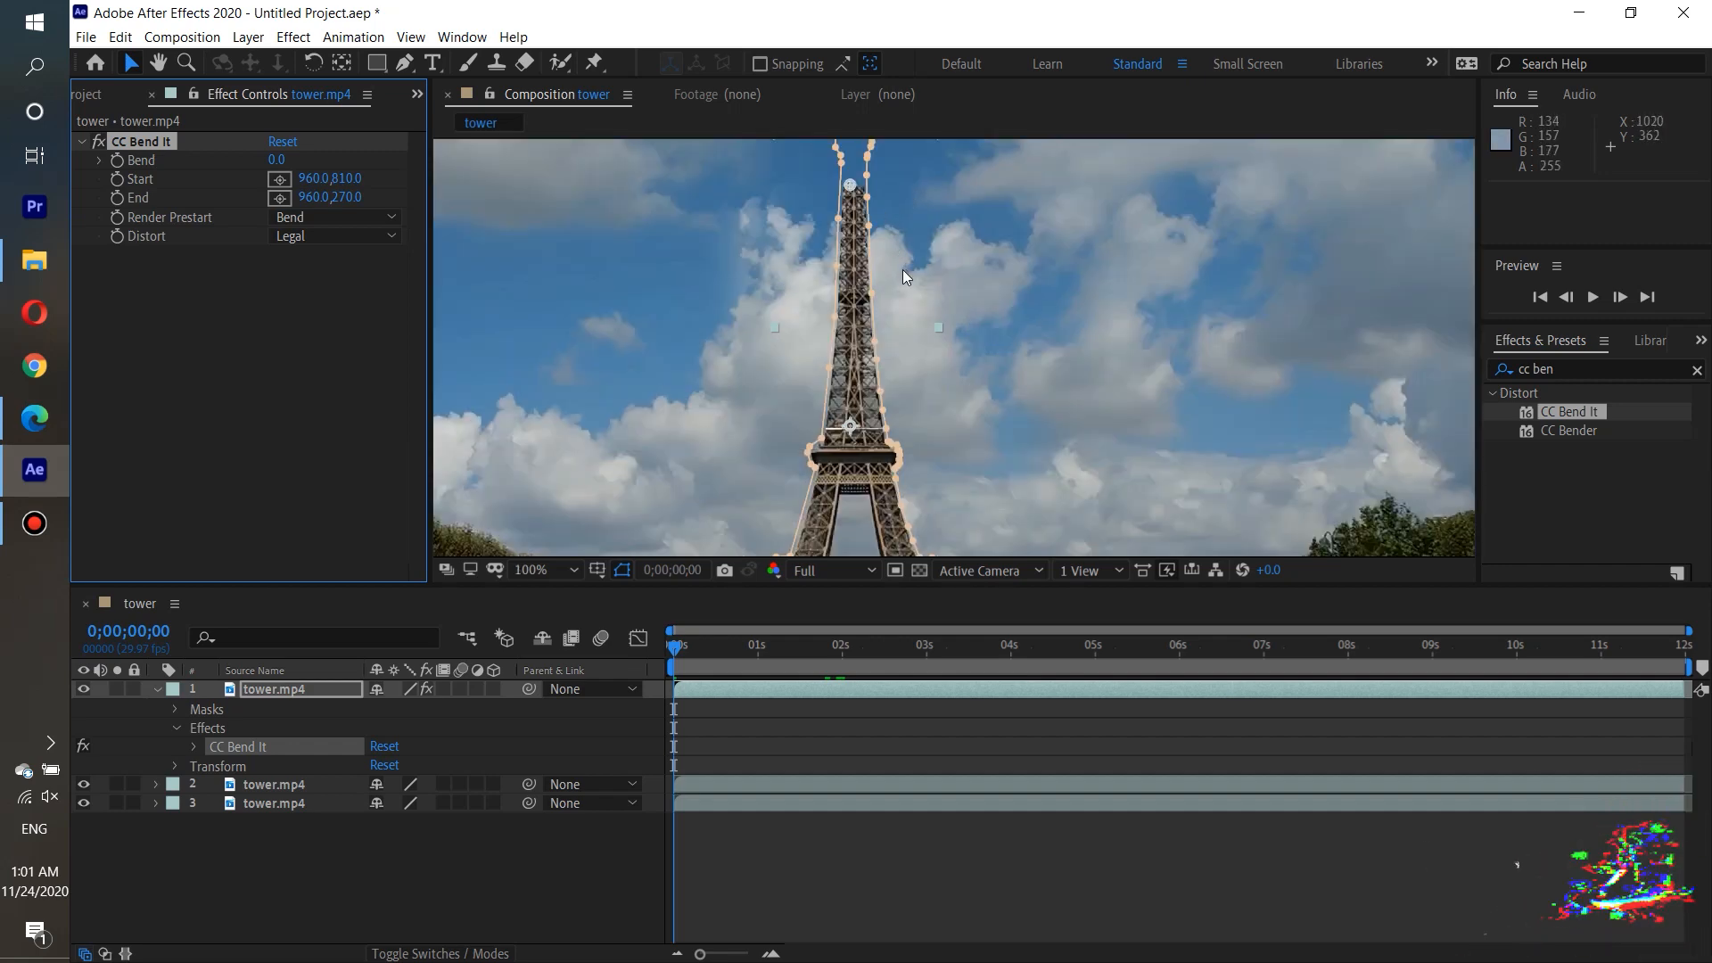
scroll(875, 216, down, 2)
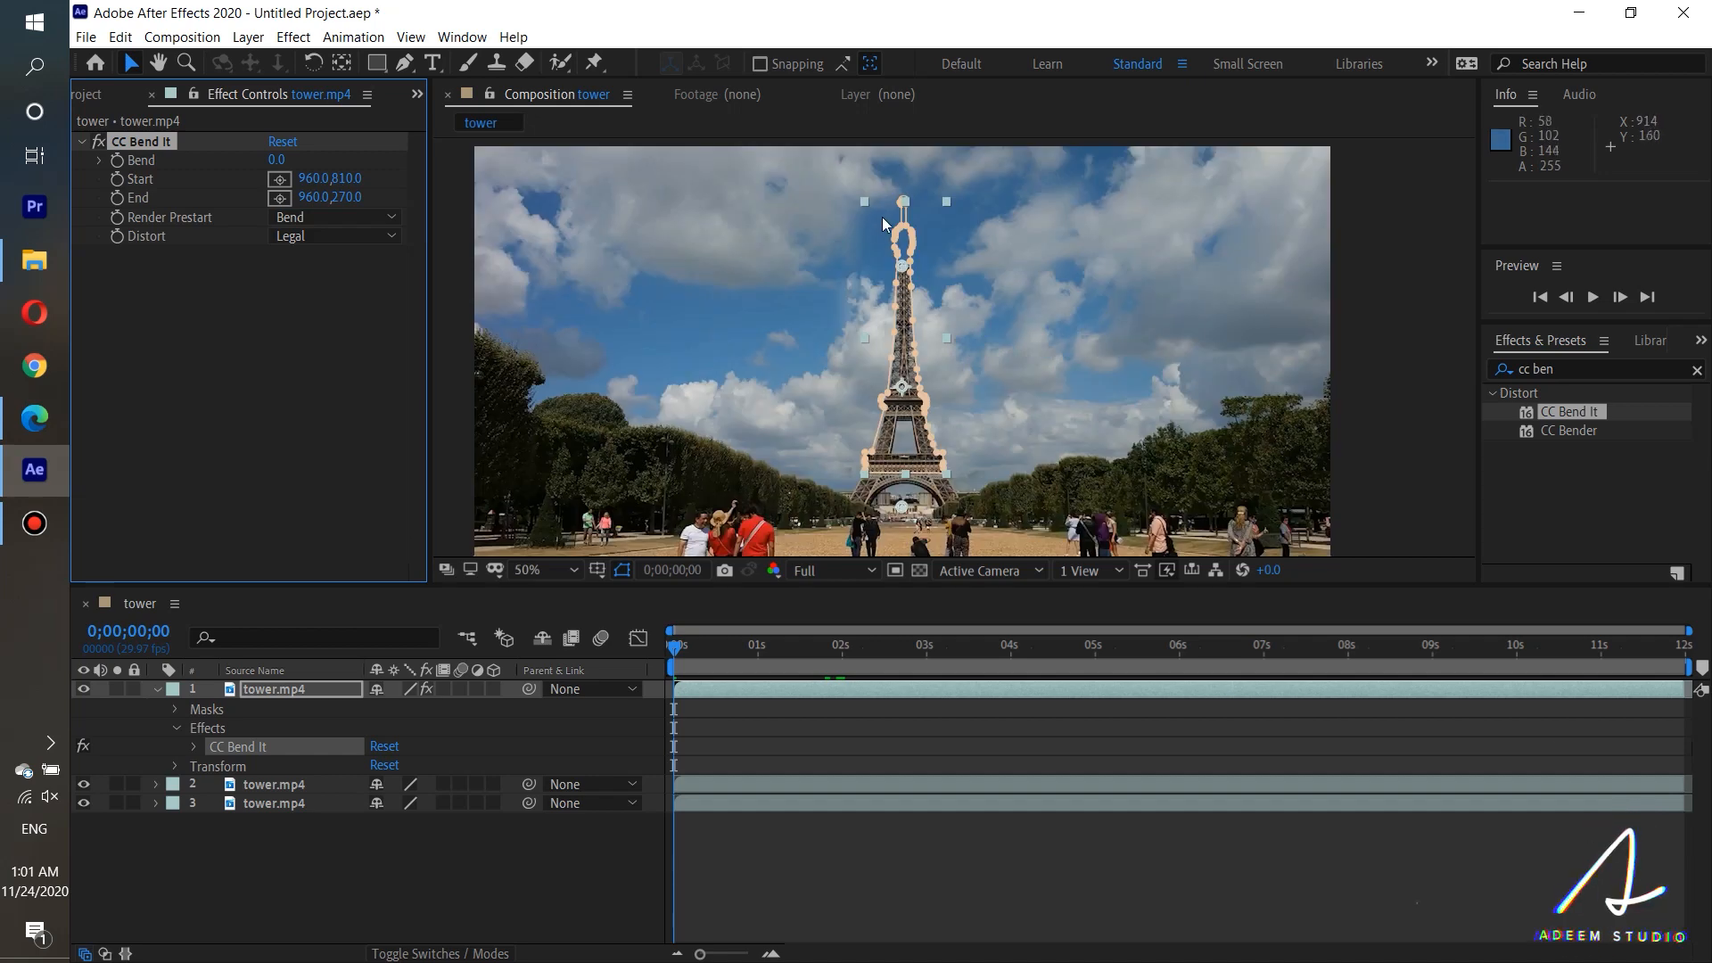
scroll(910, 190, up, 2)
scroll(910, 252, up, 1)
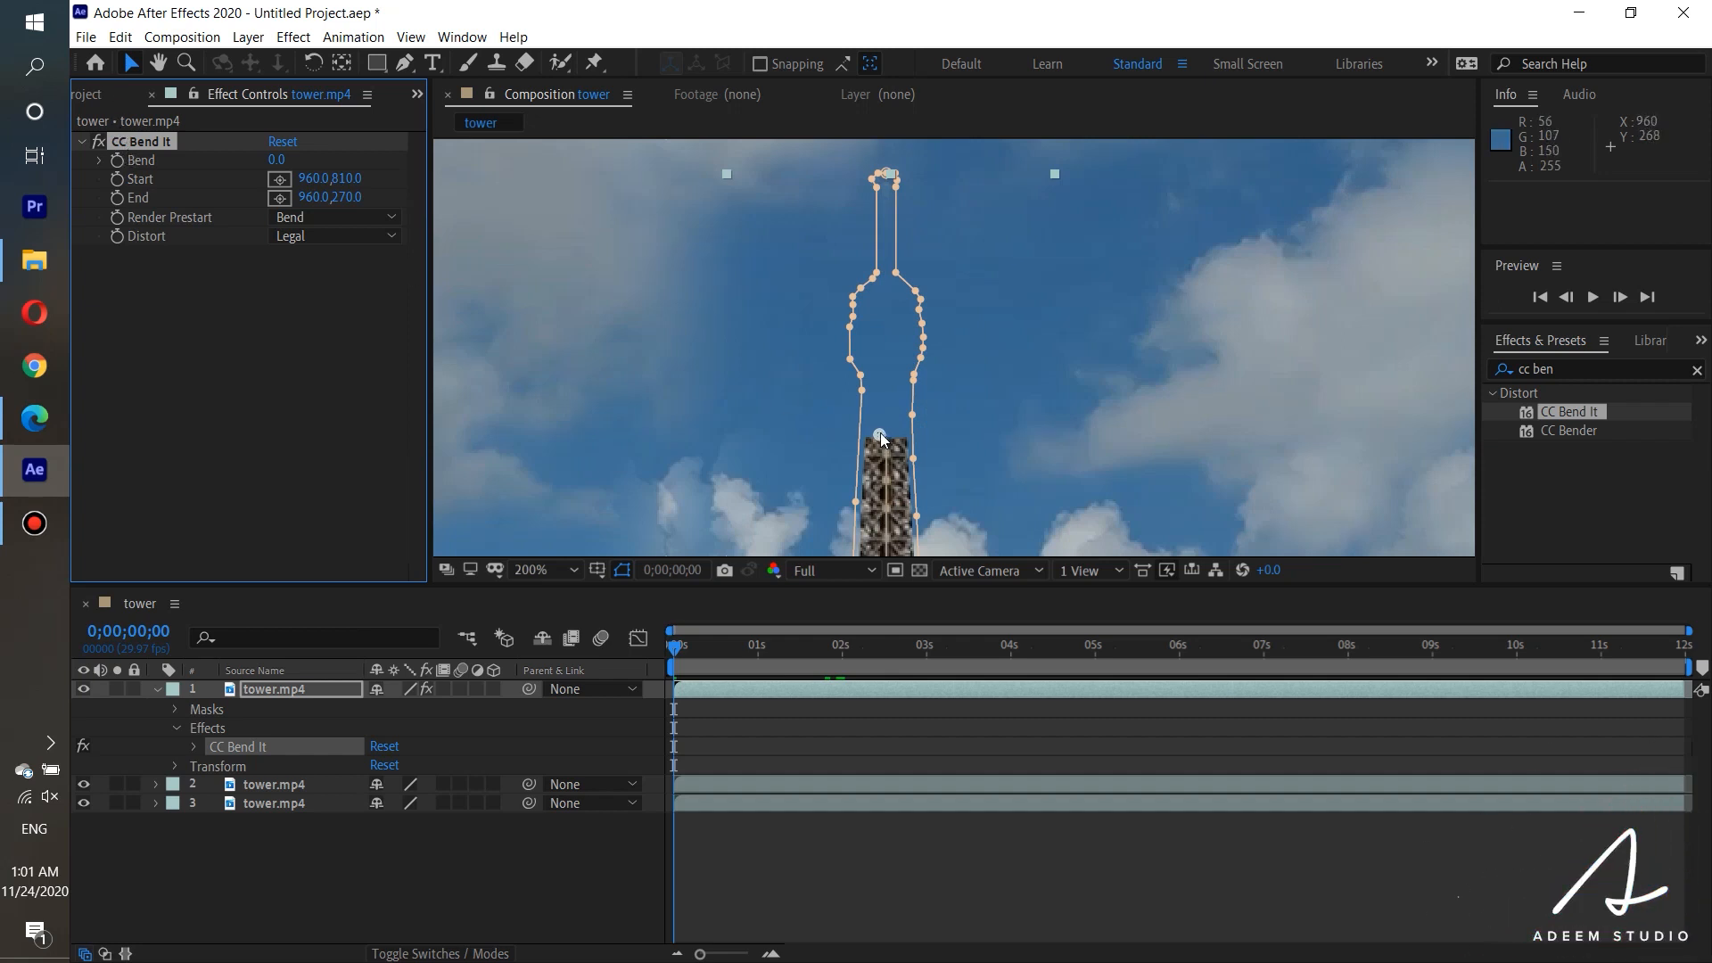
drag(880, 432, 890, 147)
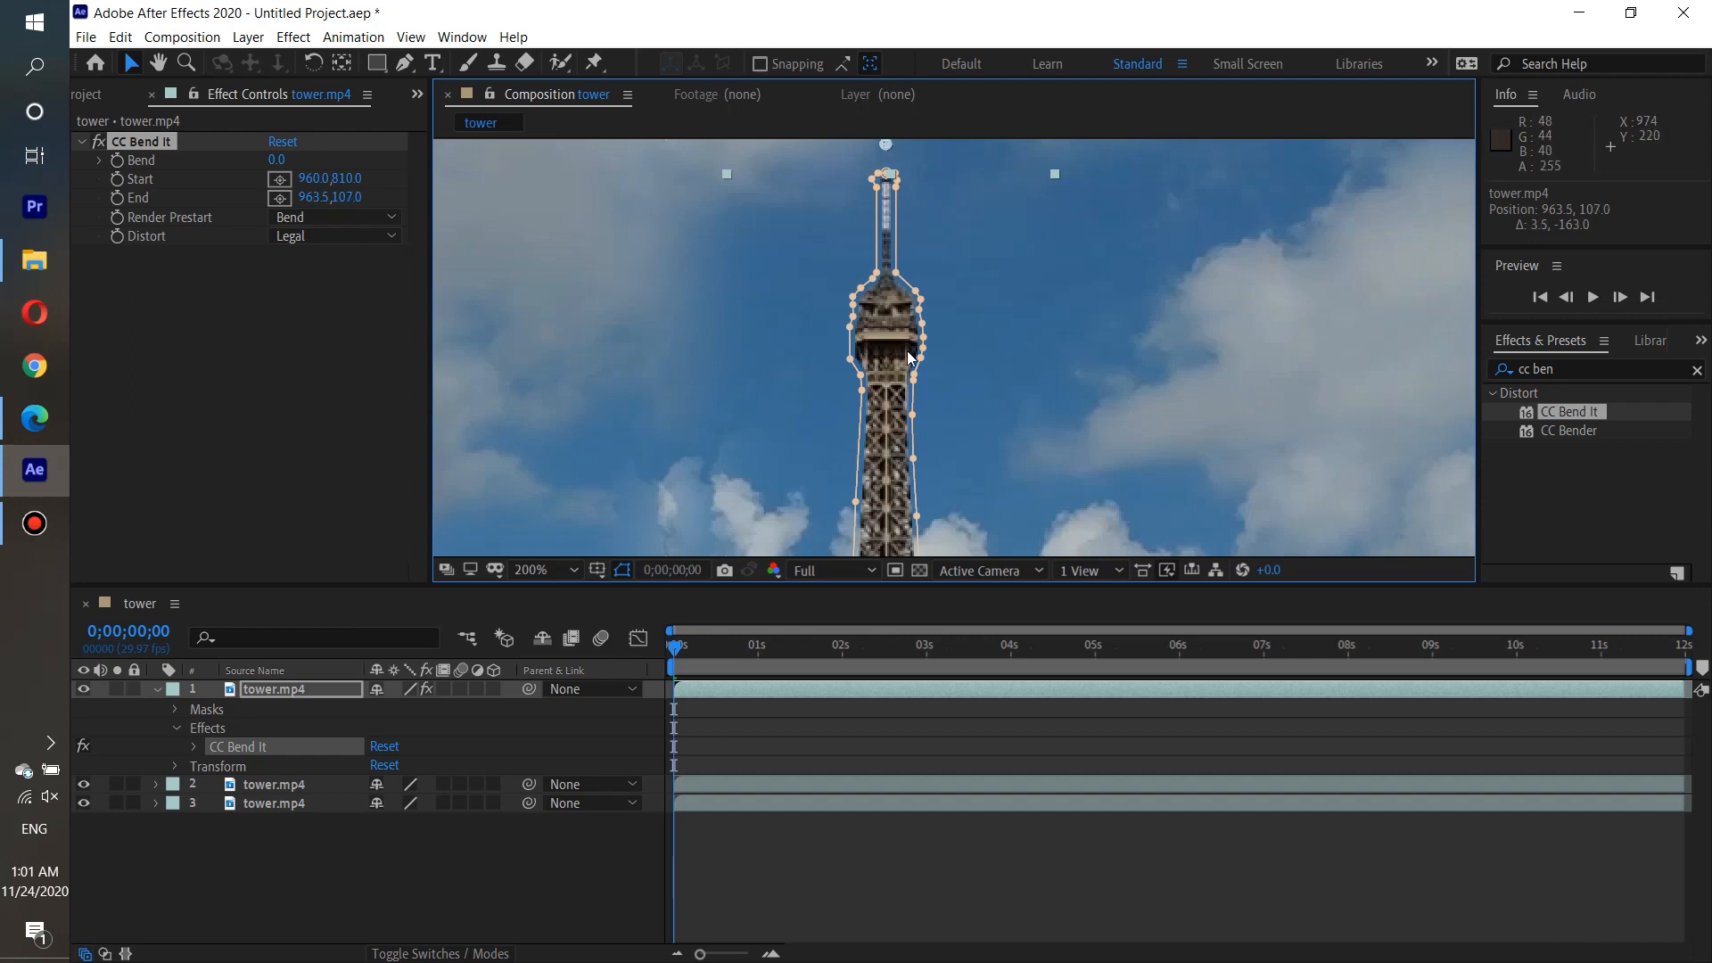
Position CC Bend It's Start point above the arch at the tower's base, at about 961, 737.
scroll(913, 384, down, 2)
scroll(913, 405, down, 2)
scroll(933, 424, up, 2)
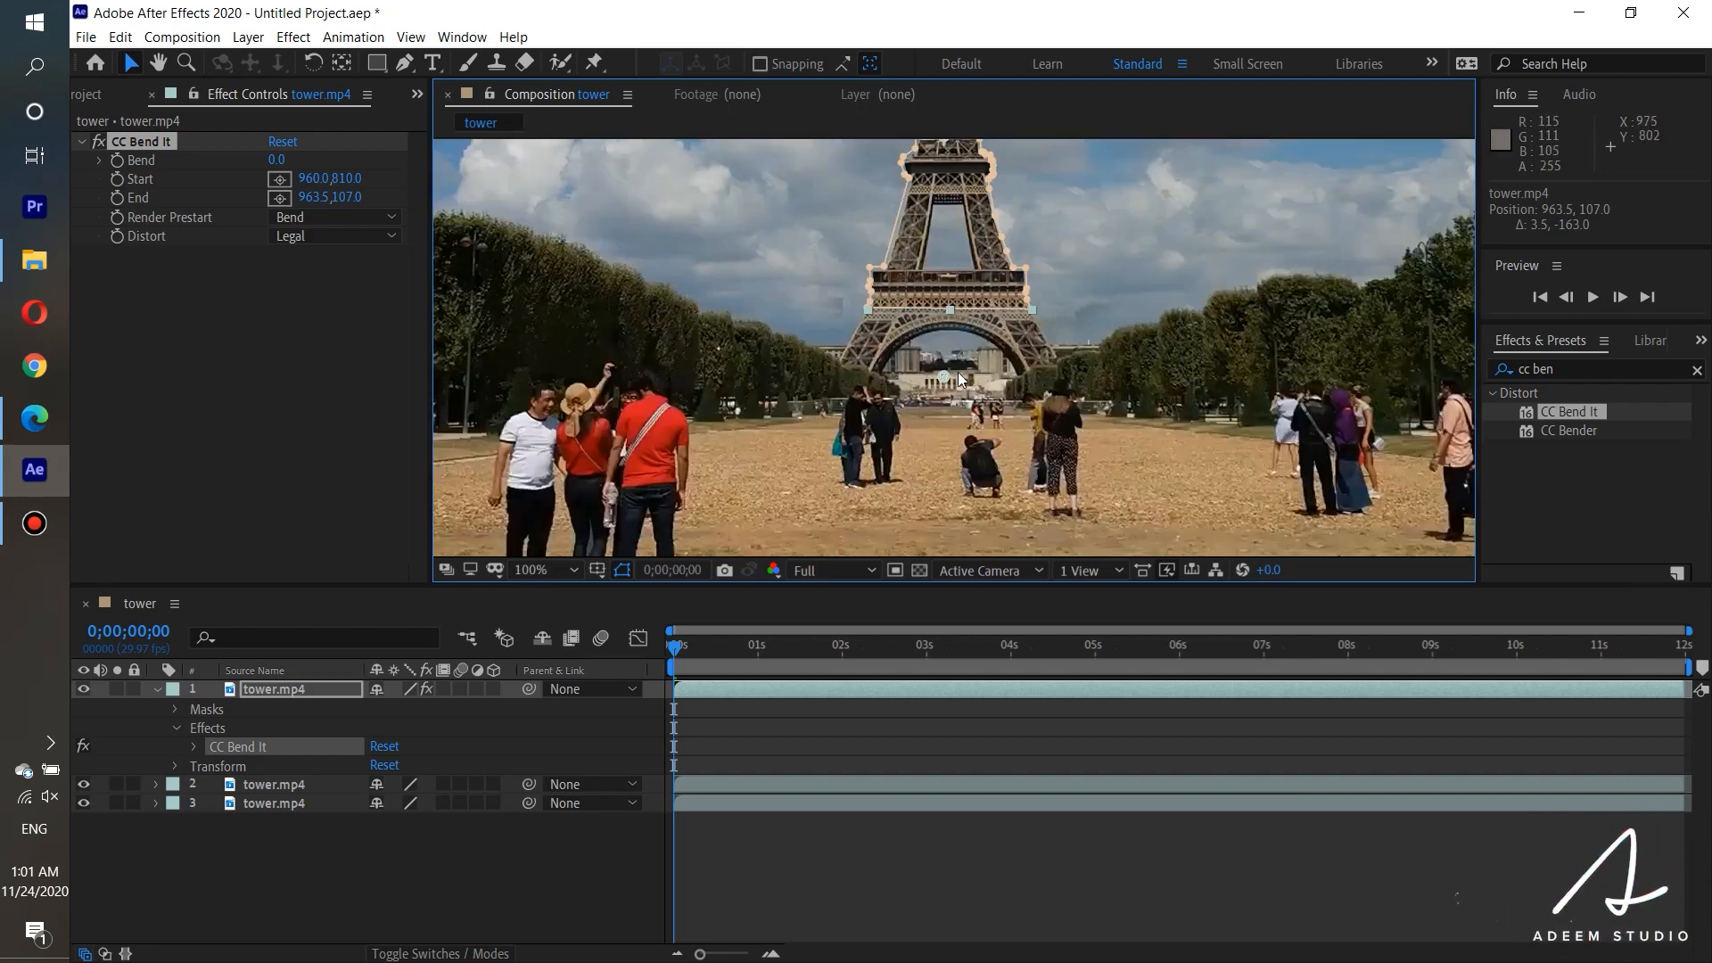
drag(945, 379, 945, 371)
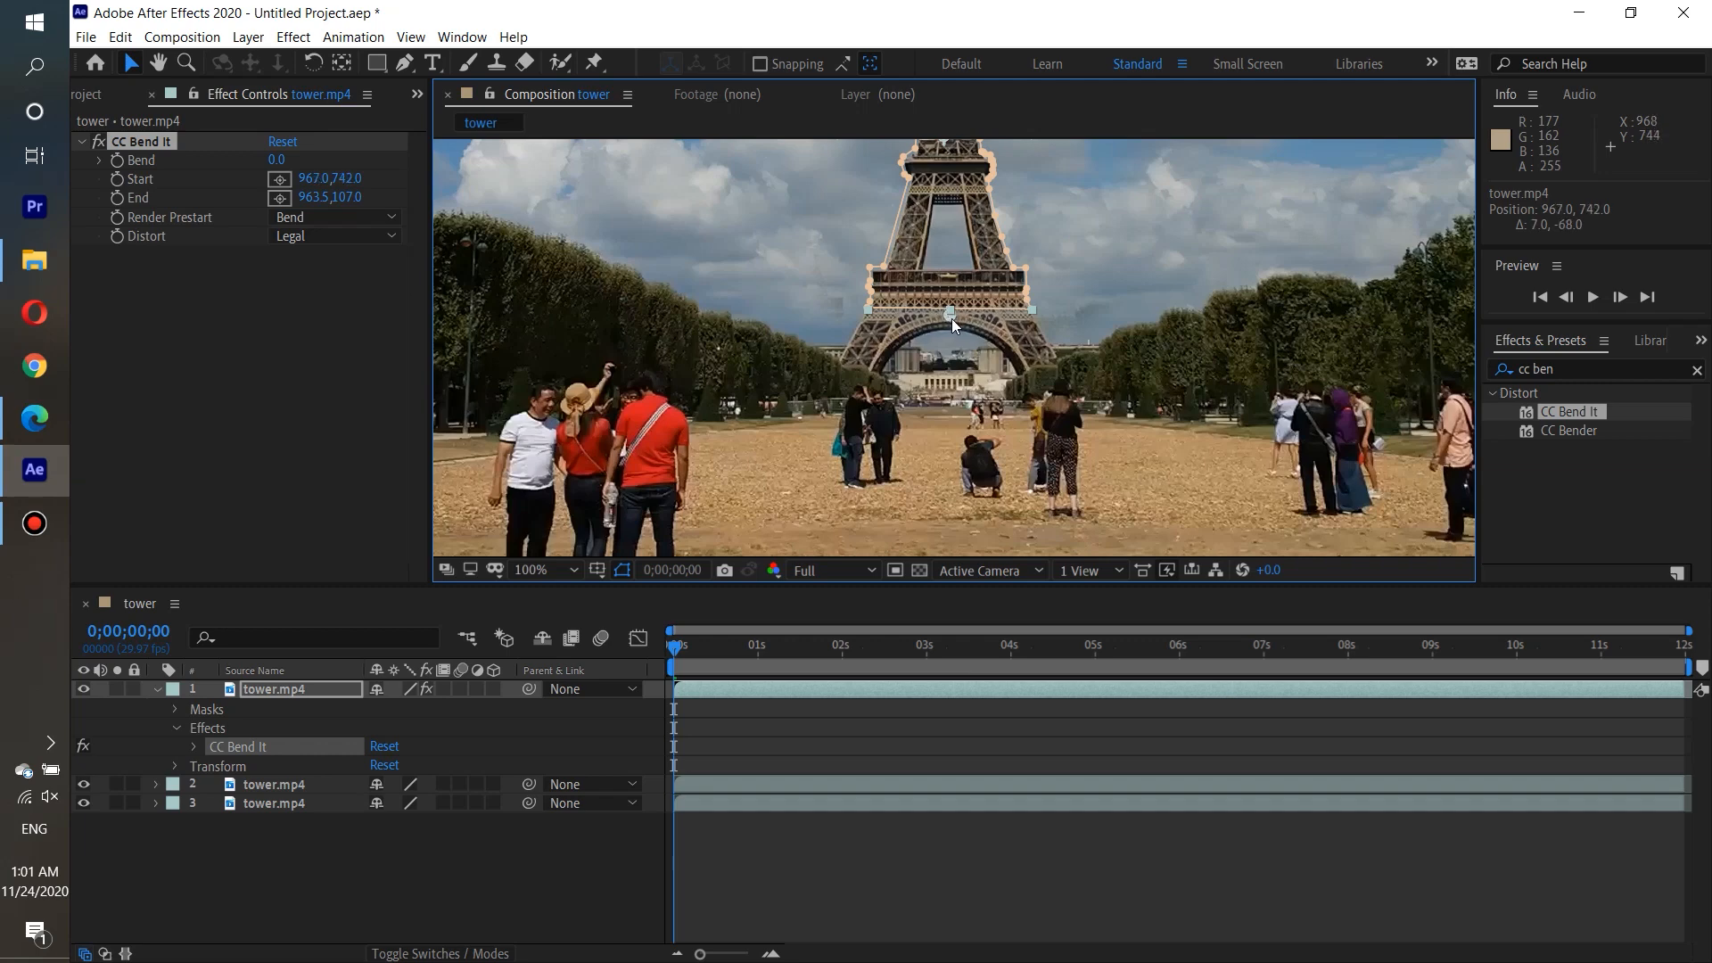
drag(949, 319, 949, 313)
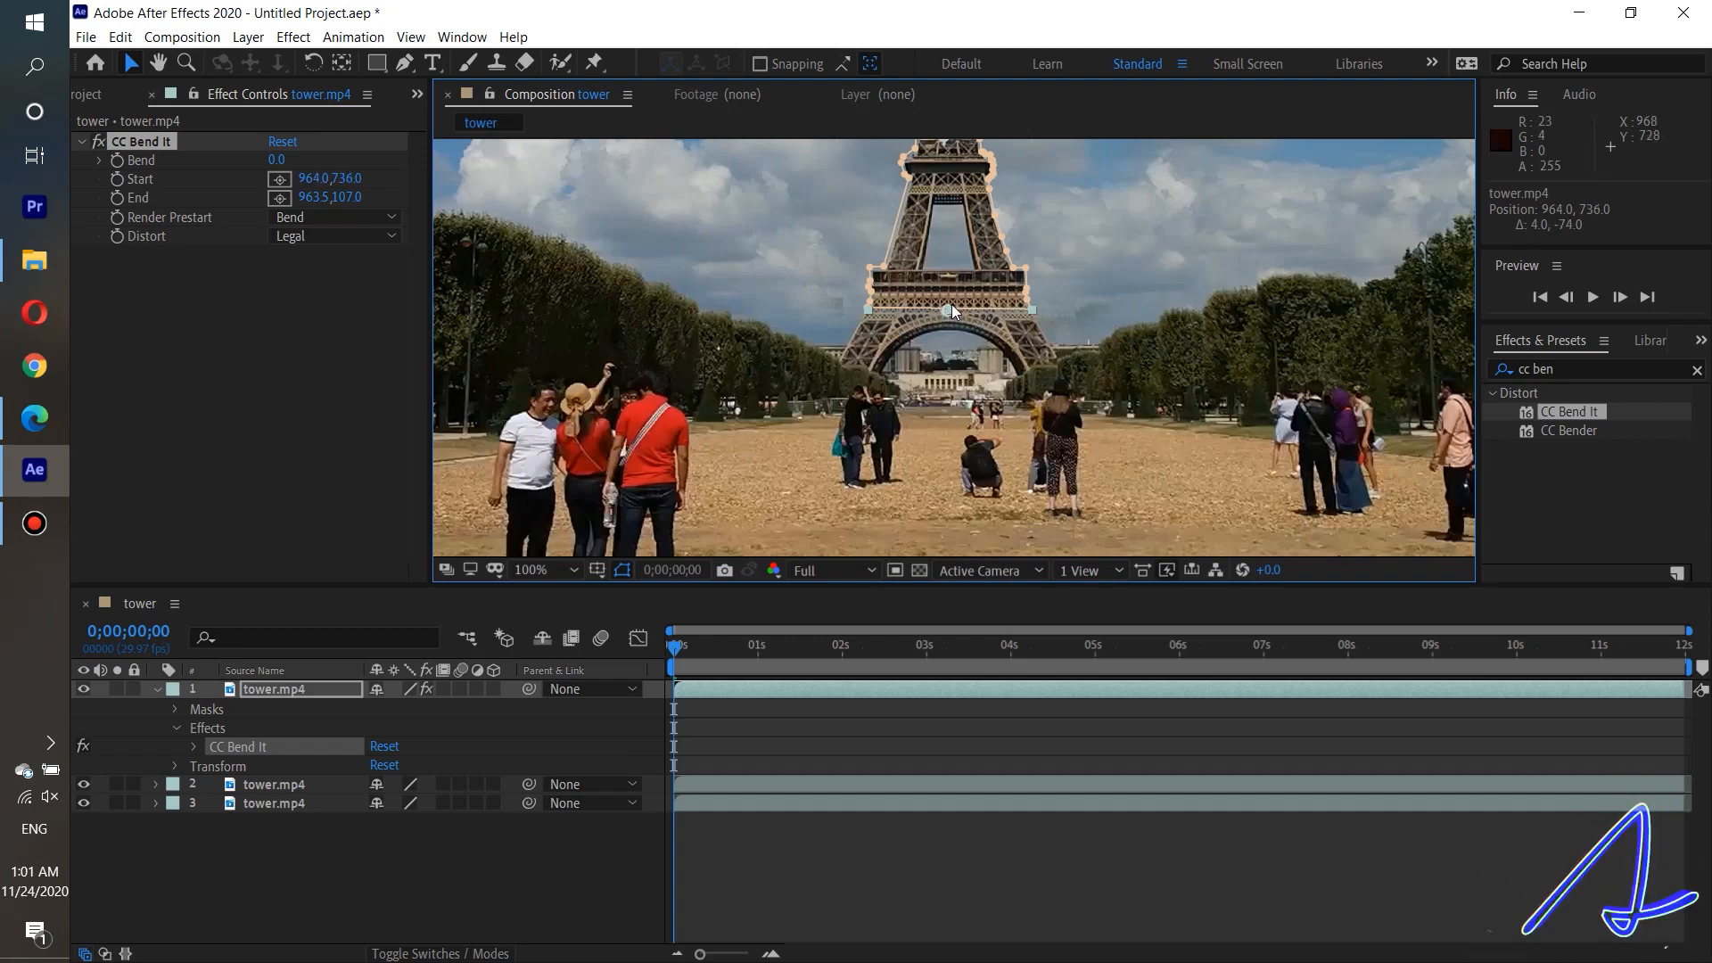
scroll(950, 303, up, 2)
drag(928, 202, 928, 212)
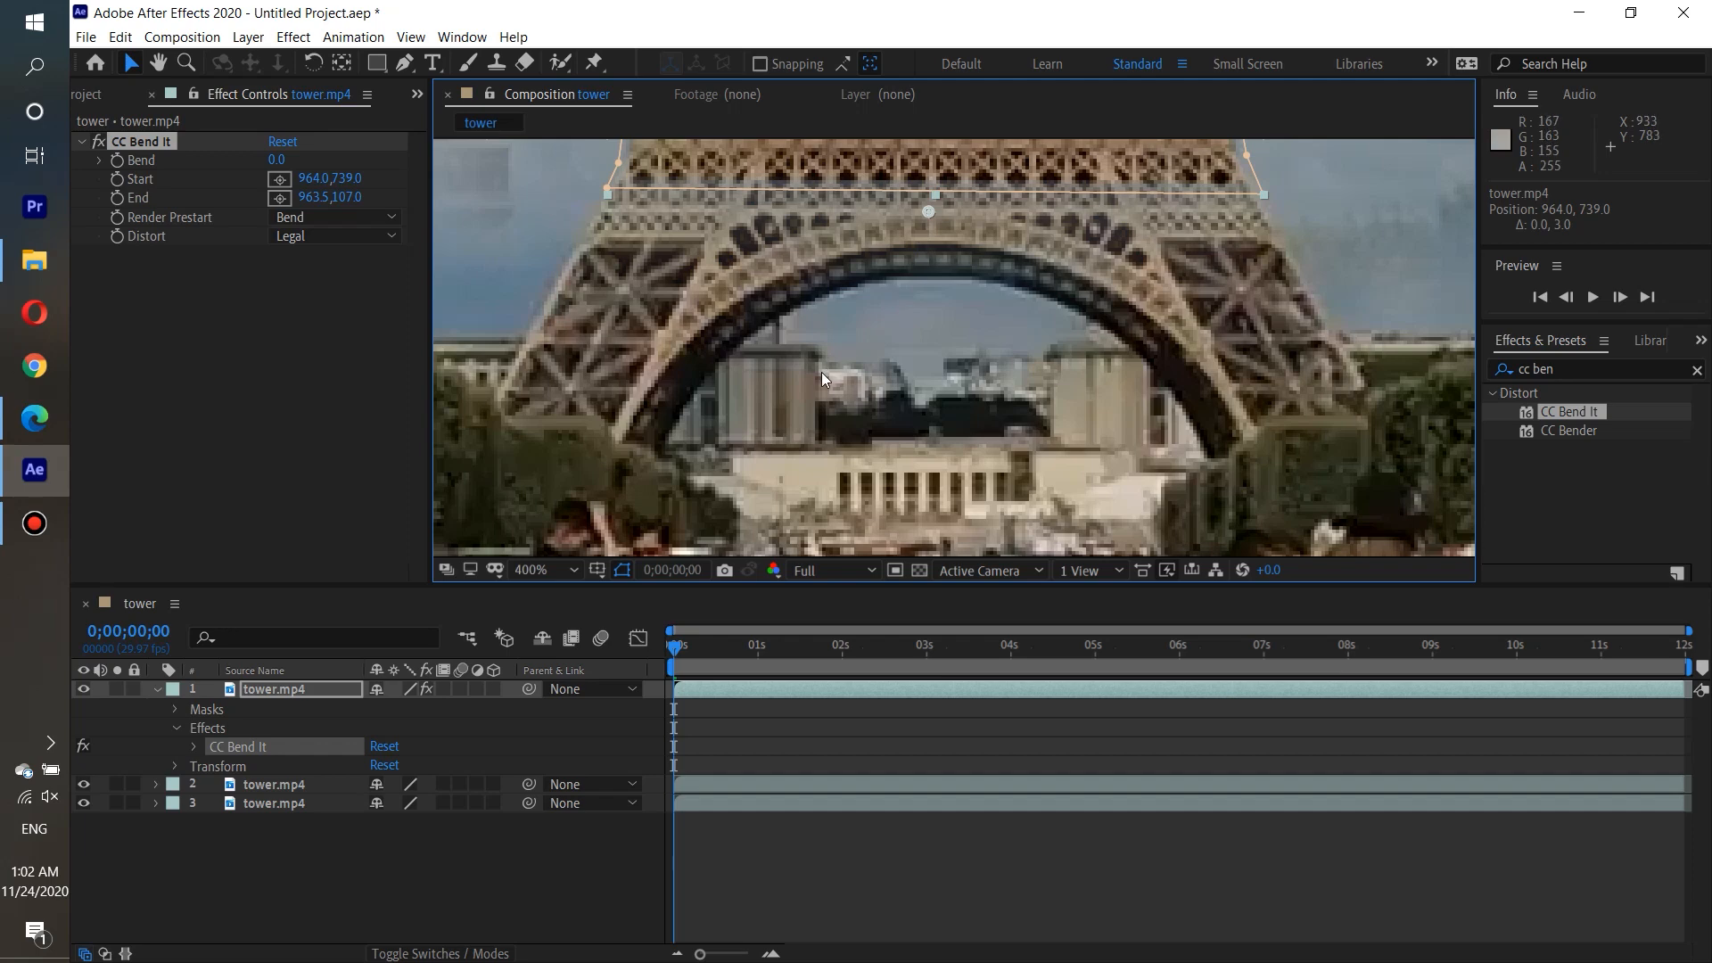
scroll(640, 396, down, 2)
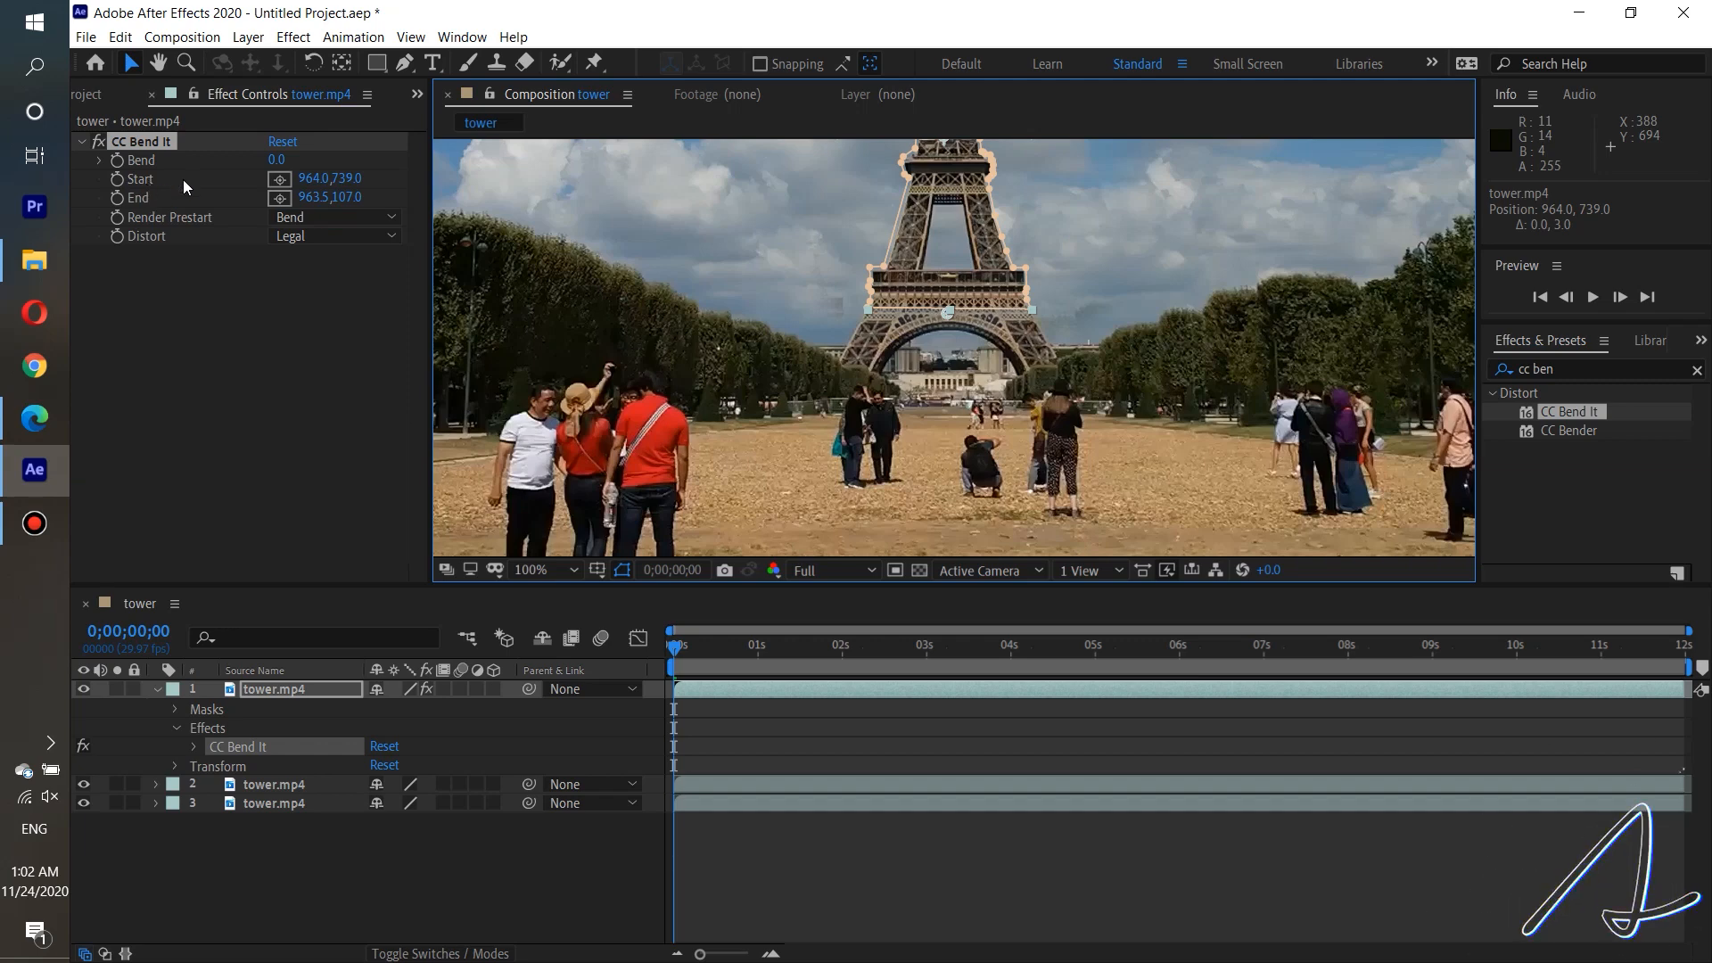
click(281, 182)
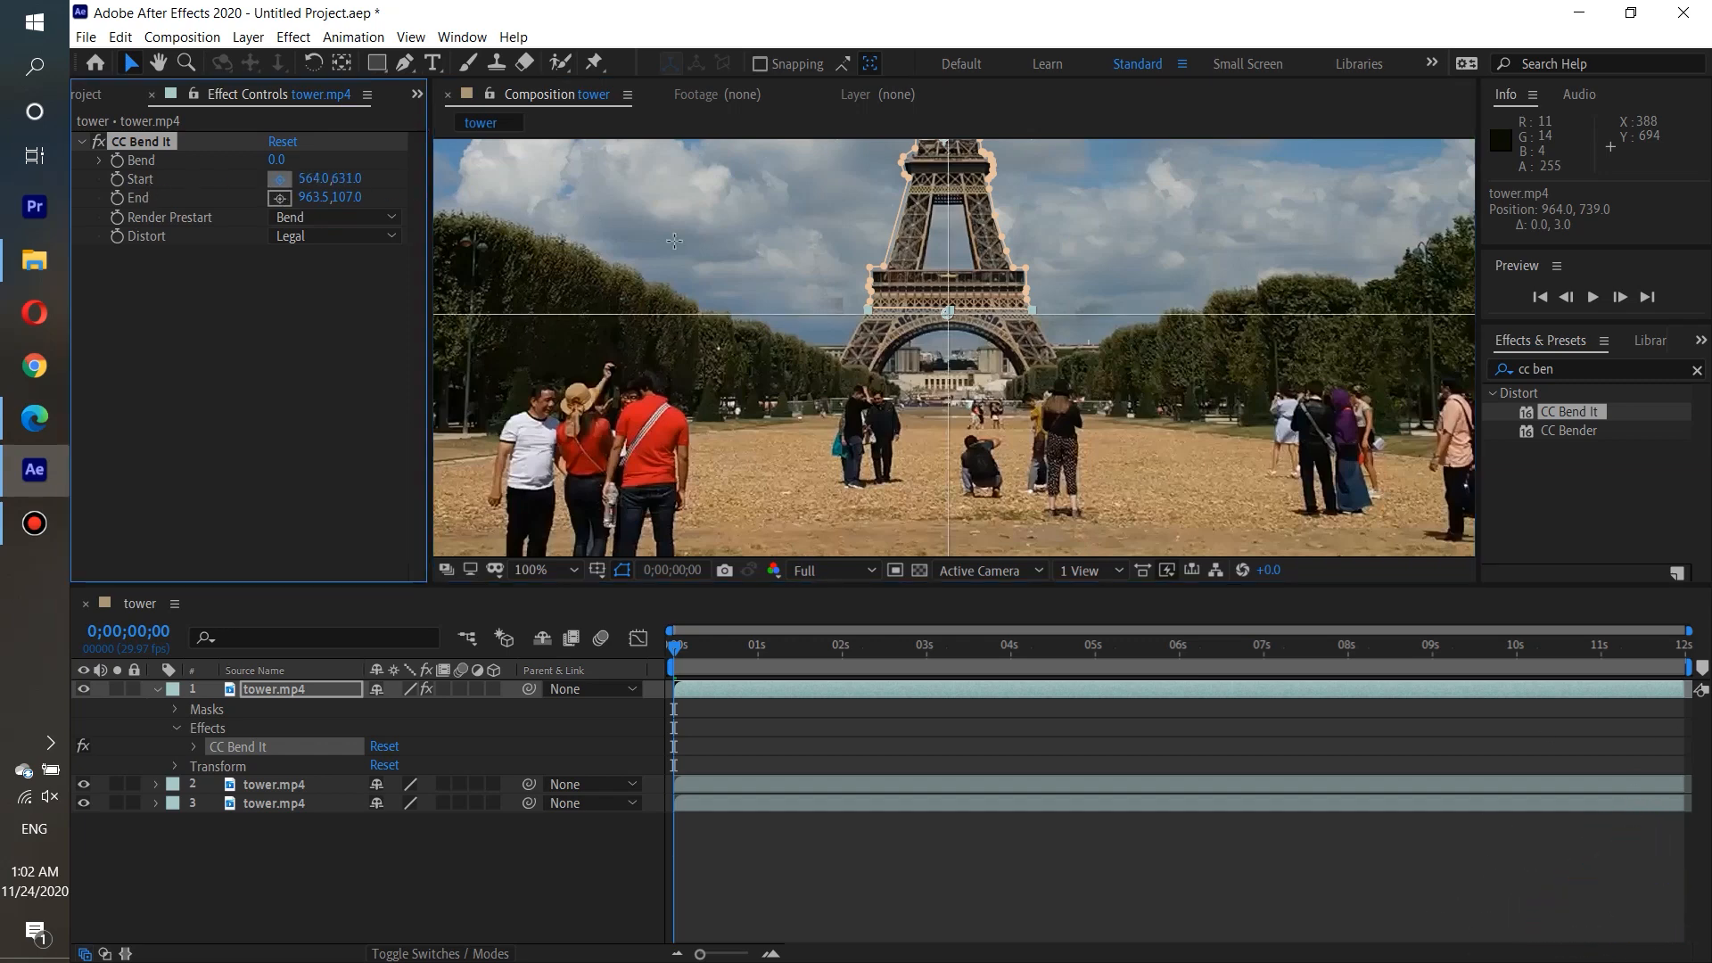
click(946, 312)
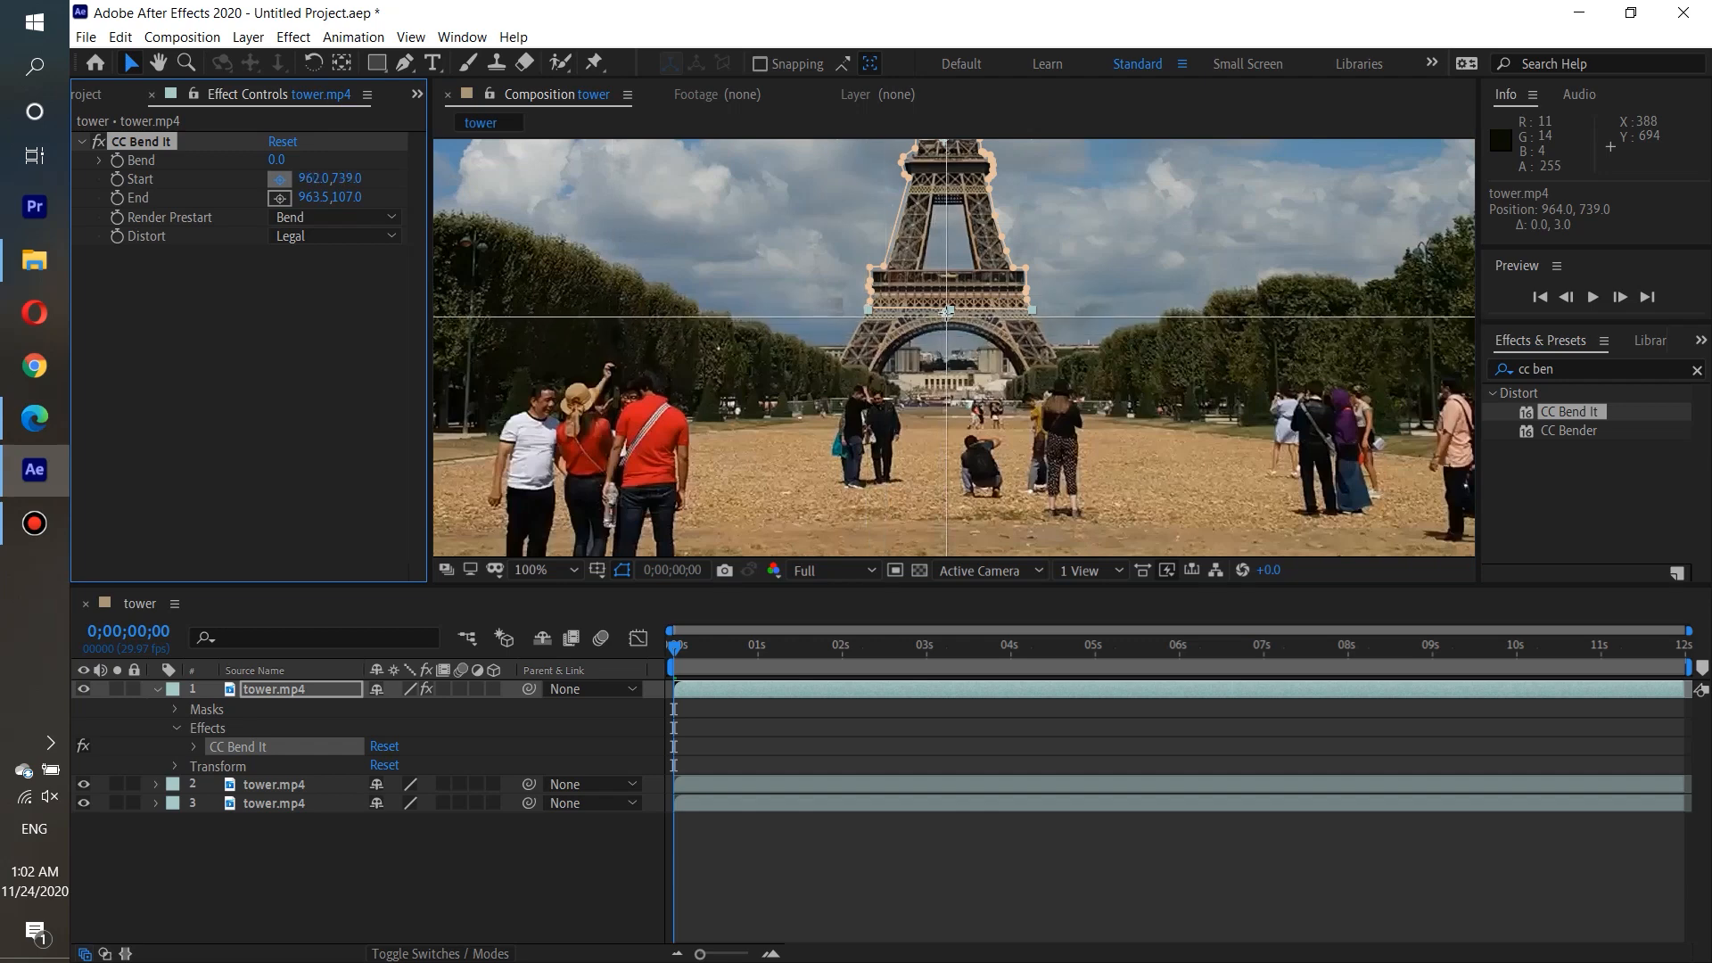
drag(946, 312, 947, 311)
click(946, 311)
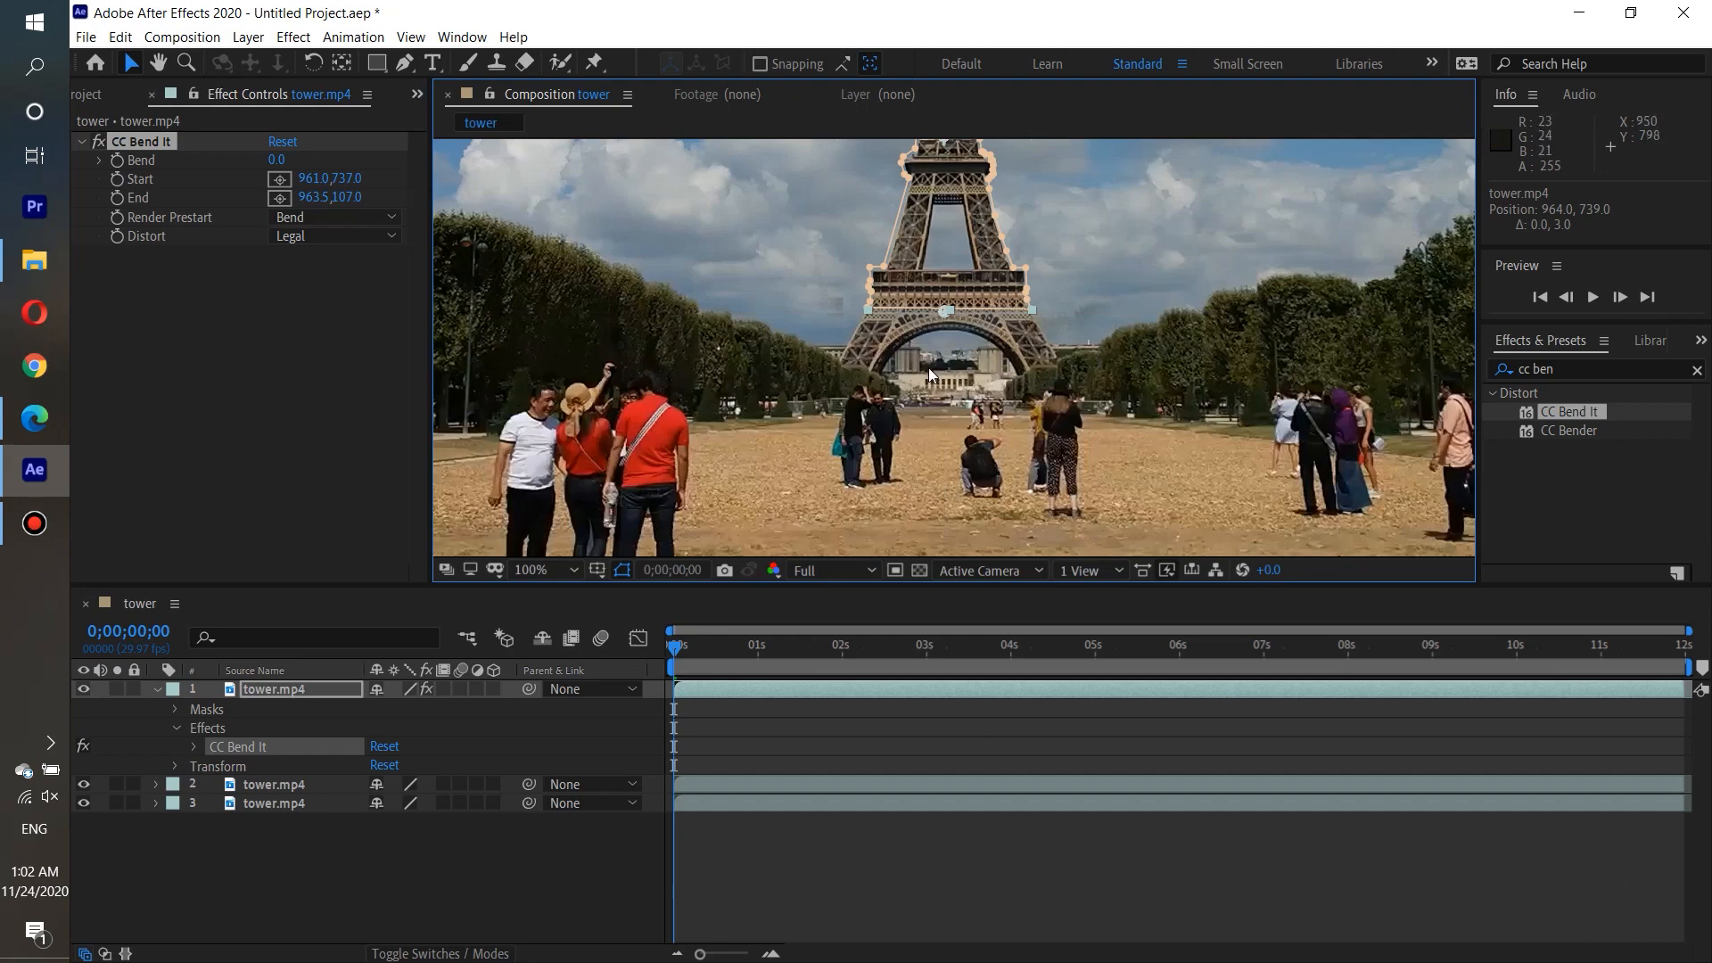
Re-place CC Bend It's End point above the tower's tip at about 962.5, 107.
scroll(1047, 330, down, 4)
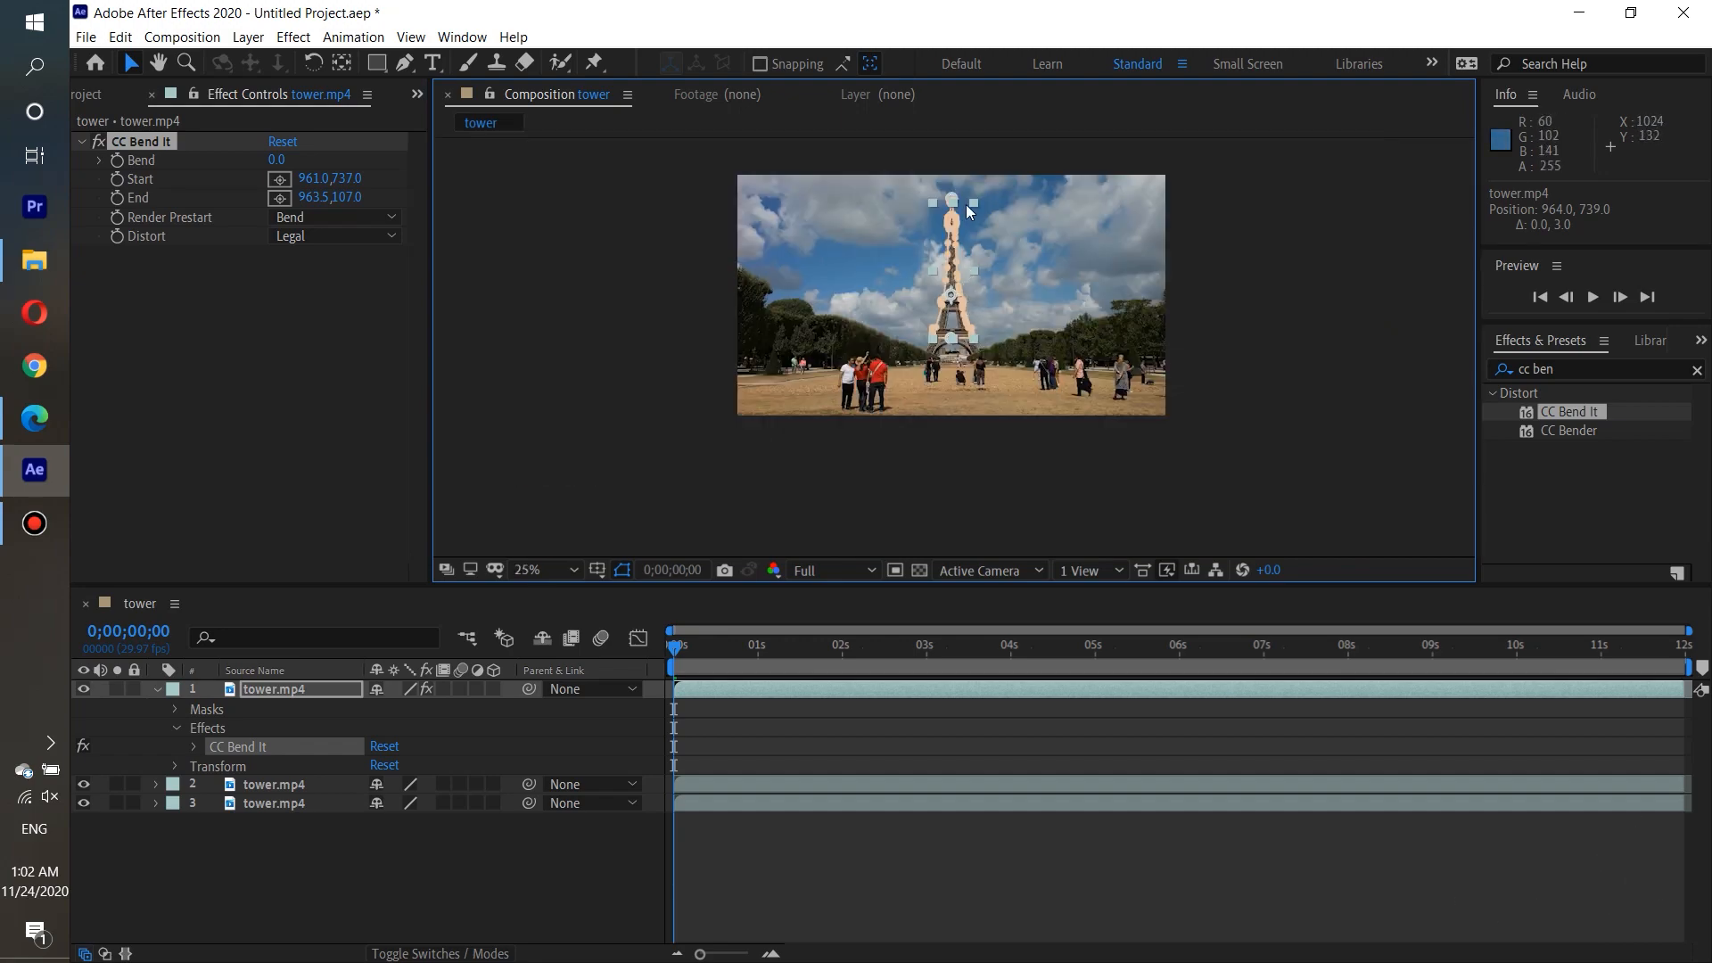
scroll(963, 199, up, 6)
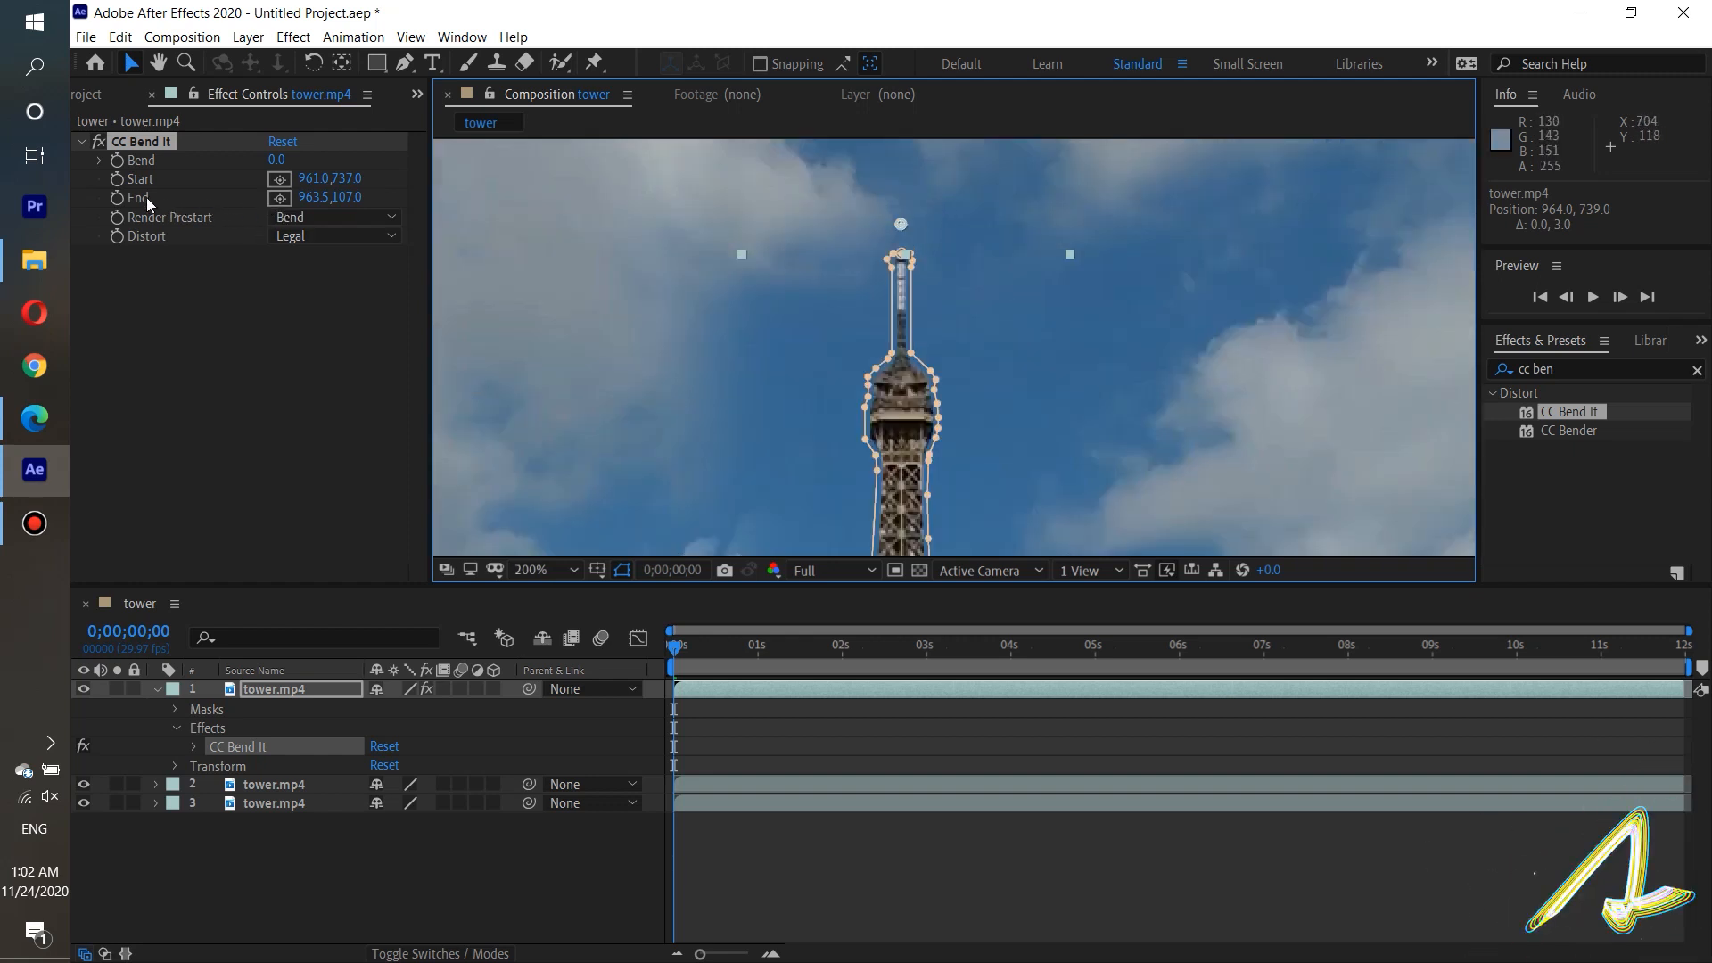
click(279, 197)
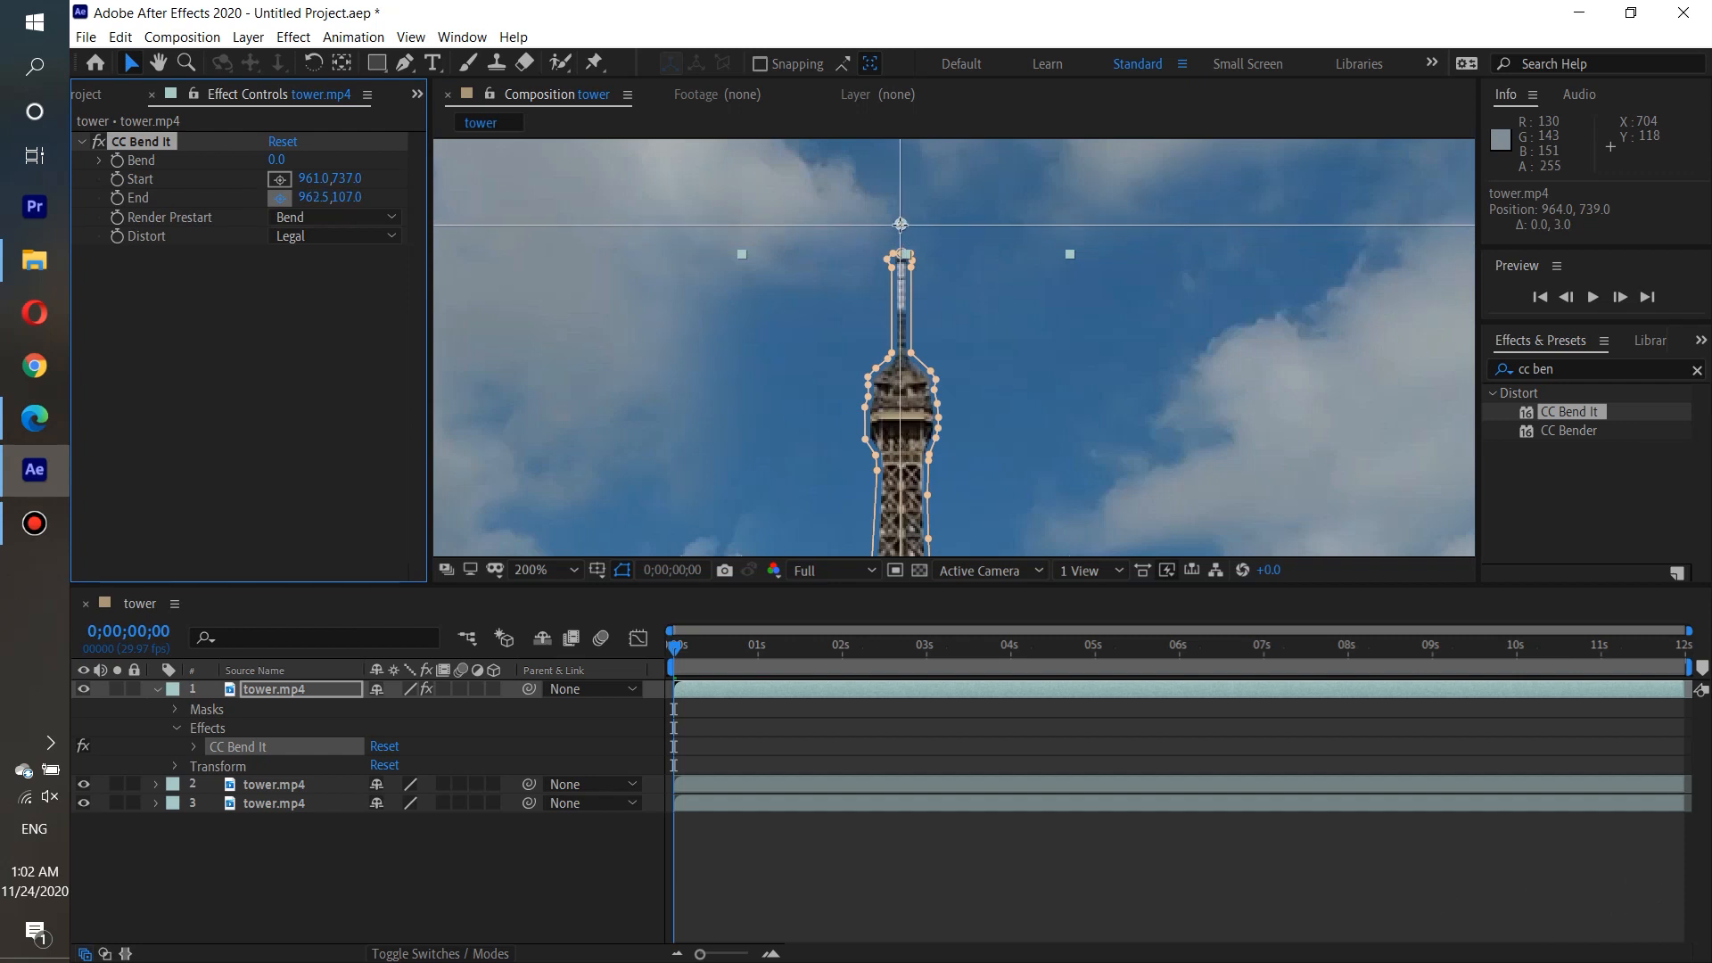
click(901, 225)
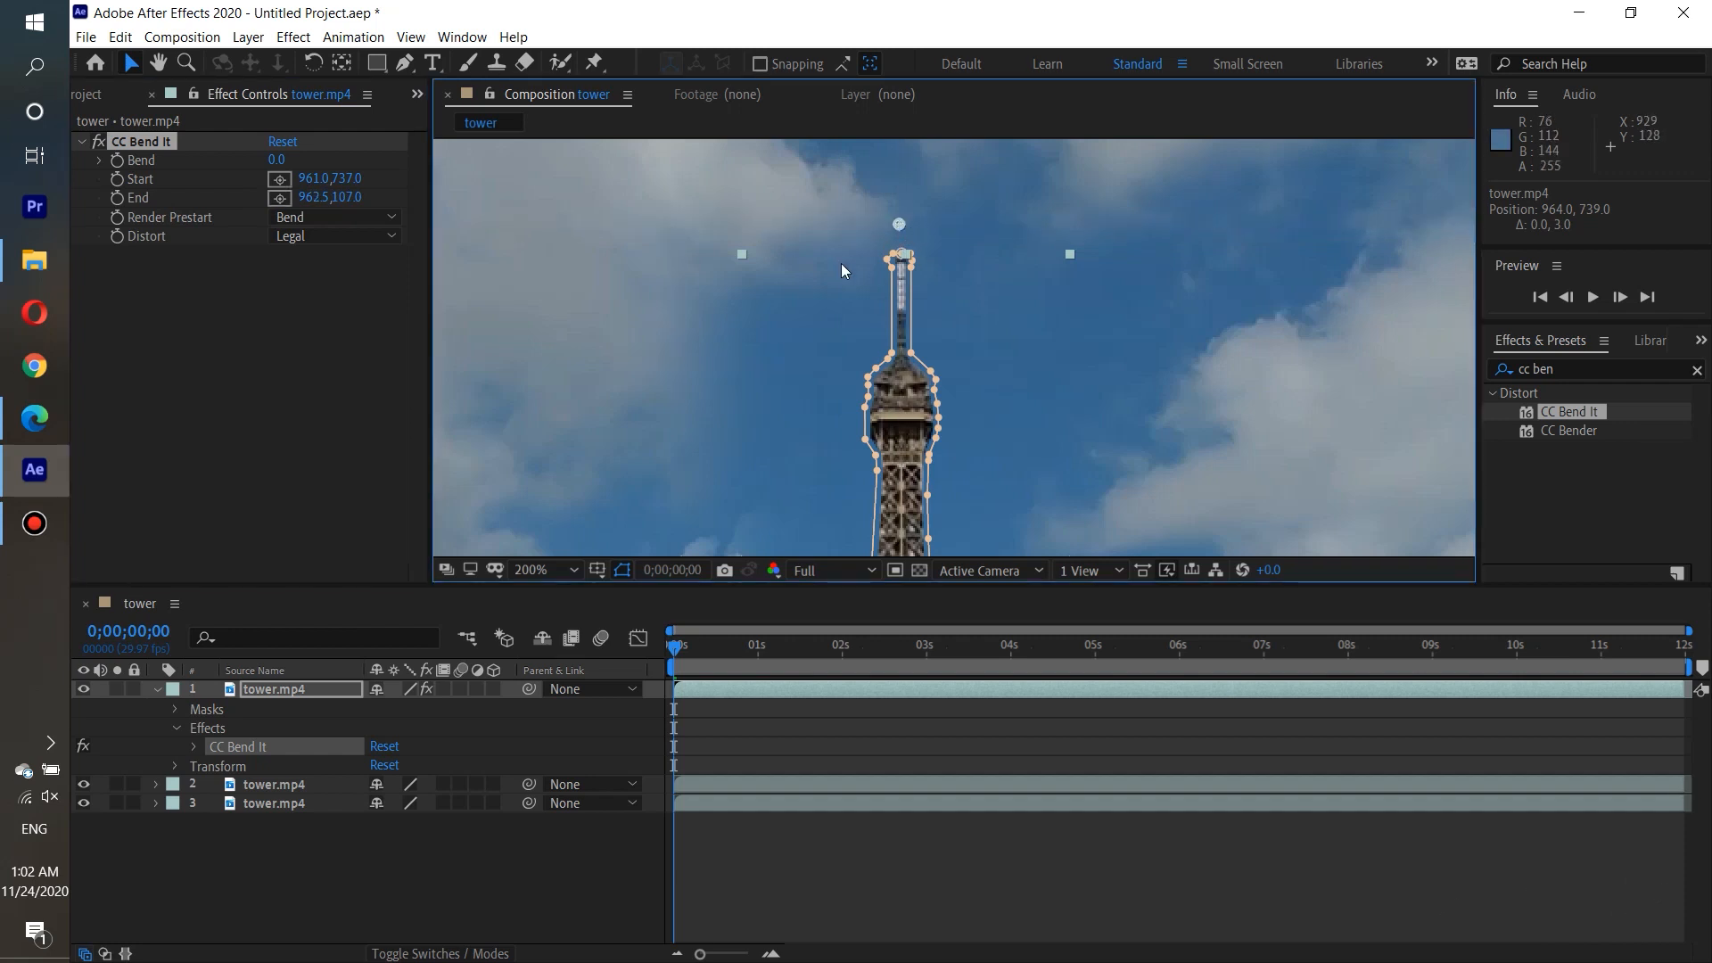
Raise CC Bend It's Bend value to 35 so the tower leans to the right.
key(comma)
key(comma)
key(comma)
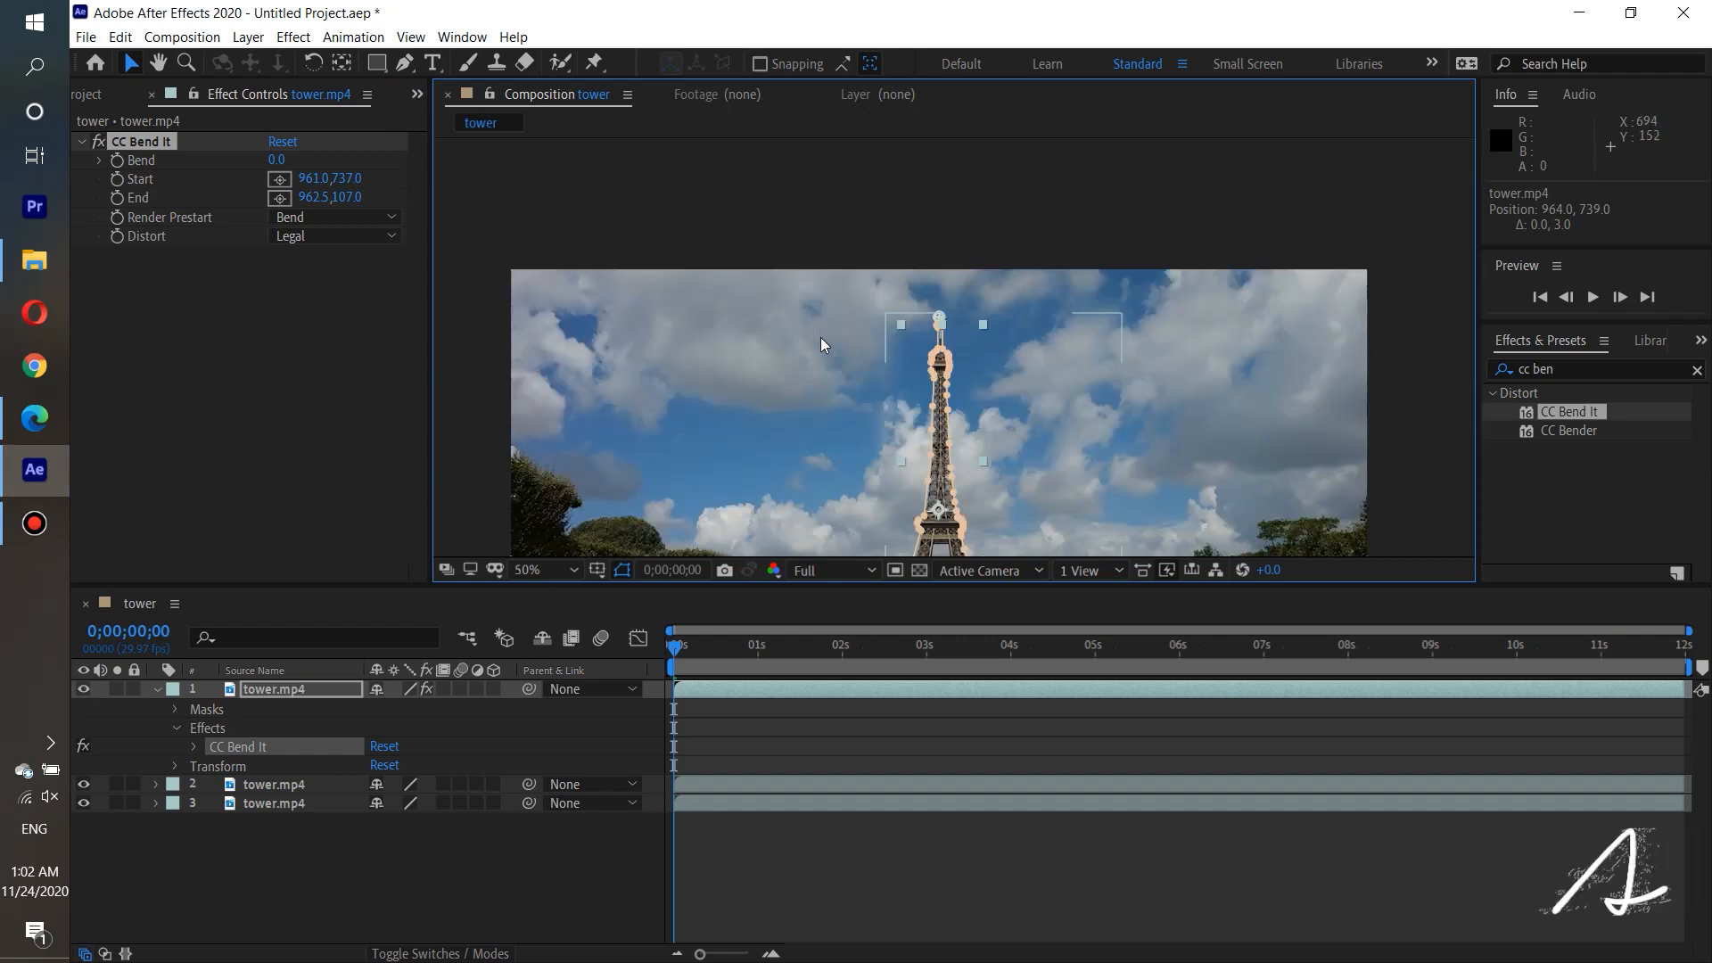
click(158, 61)
drag(749, 378, 749, 238)
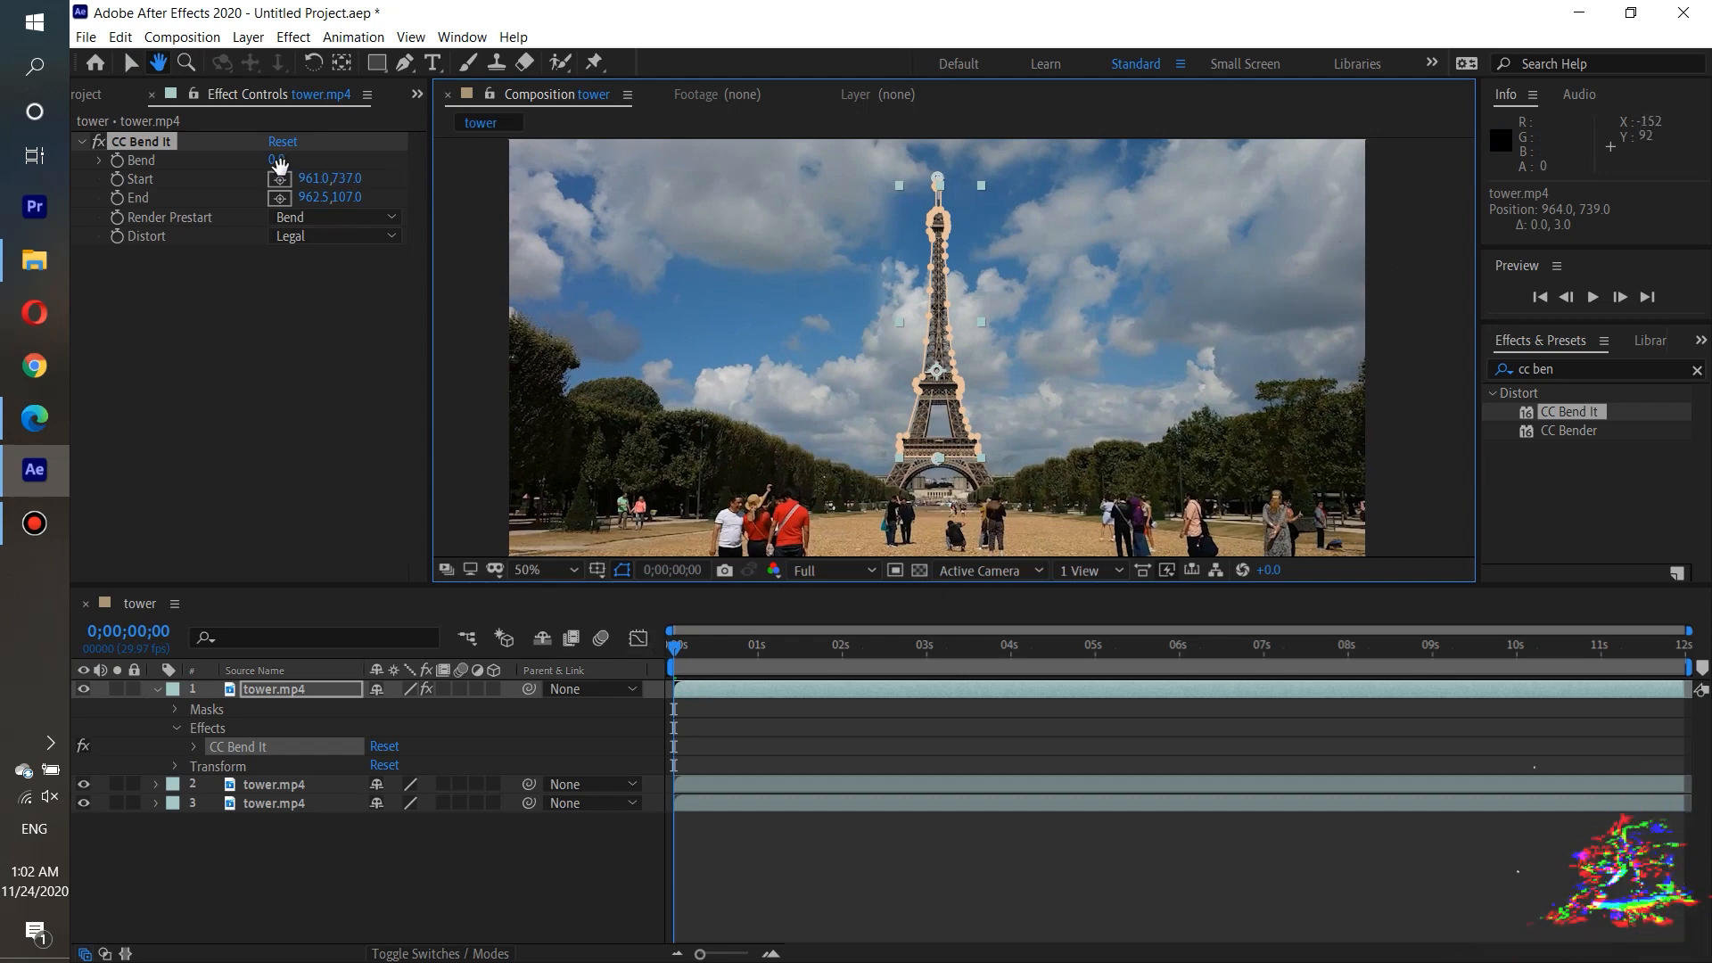
click(130, 62)
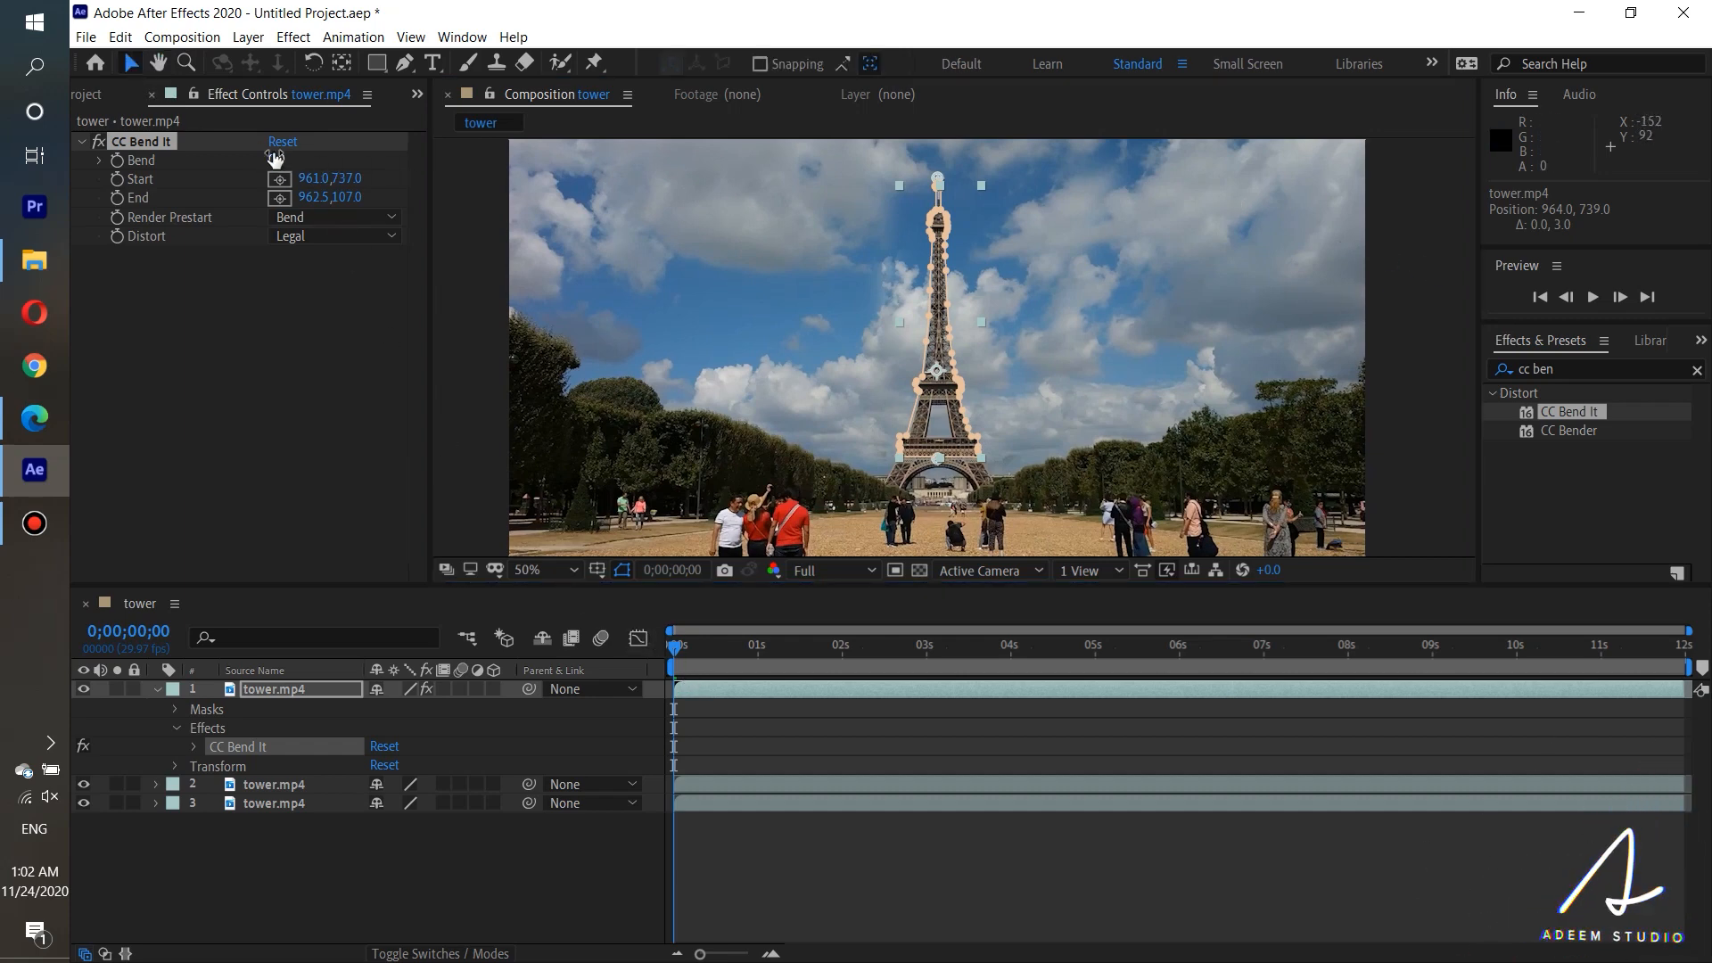
mouse_move(278, 159)
mouse_down()
mouse_move(219, 127)
mouse_move(294, 131)
mouse_move(183, 120)
mouse_move(286, 131)
mouse_up()
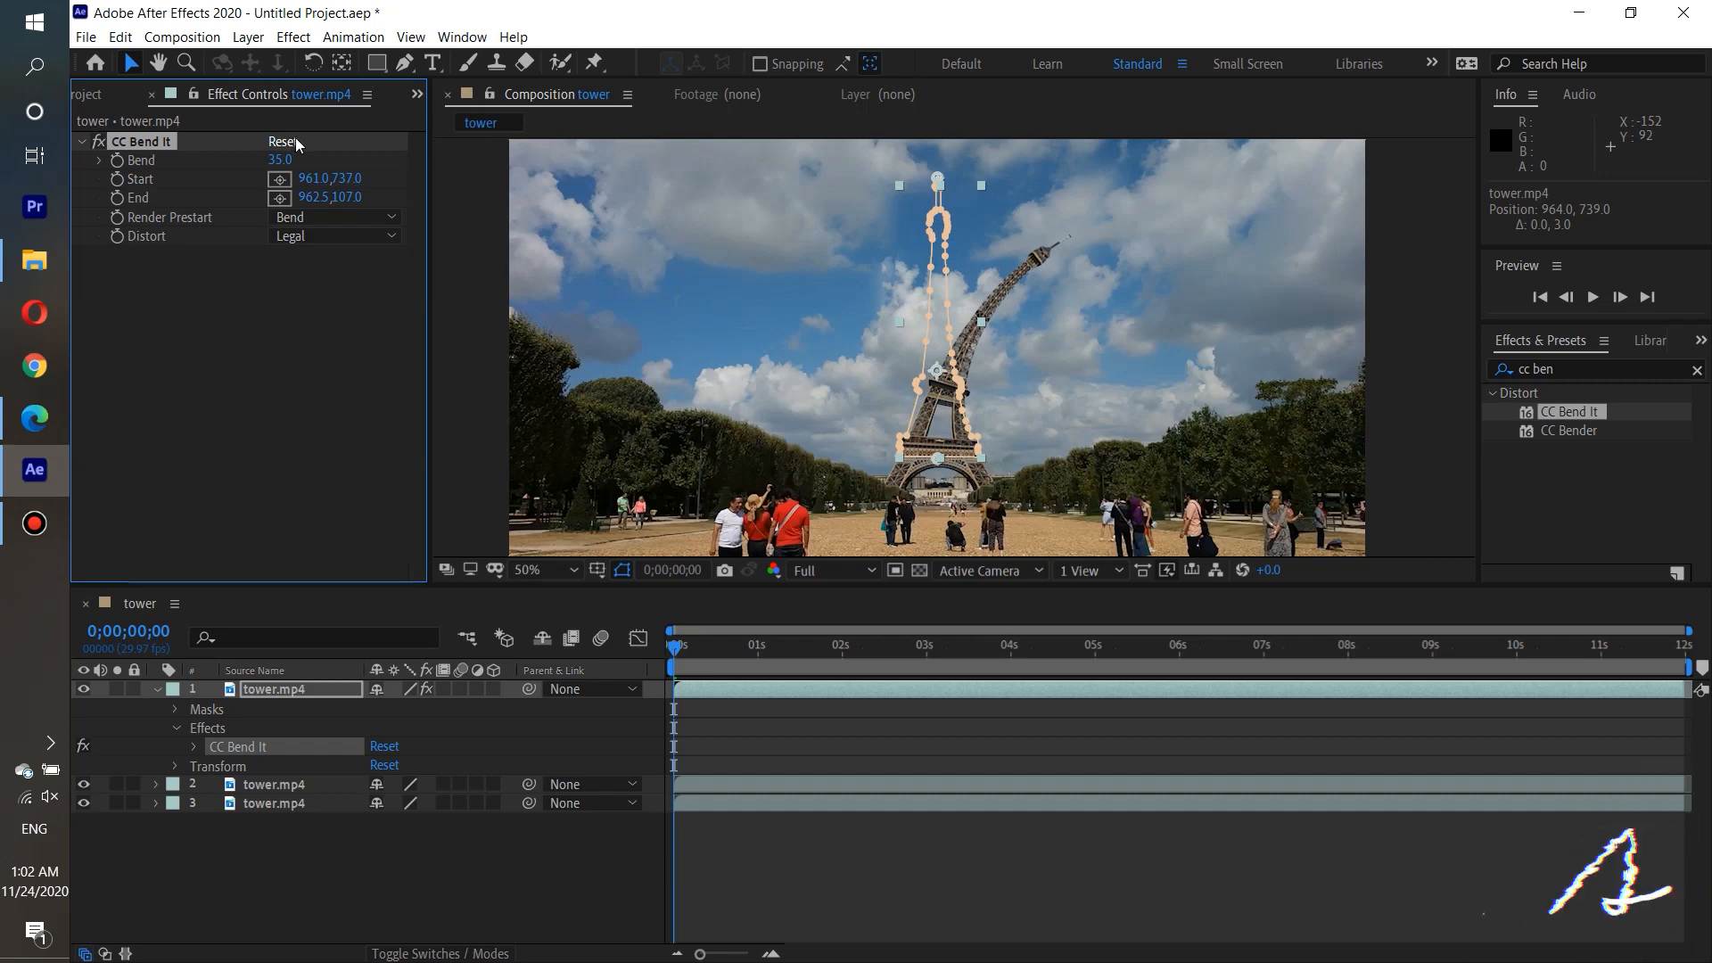
Undo the last Bend change and expand CC Bend It's properties on the top tower layer, with Bend selected.
key(ctrl+z)
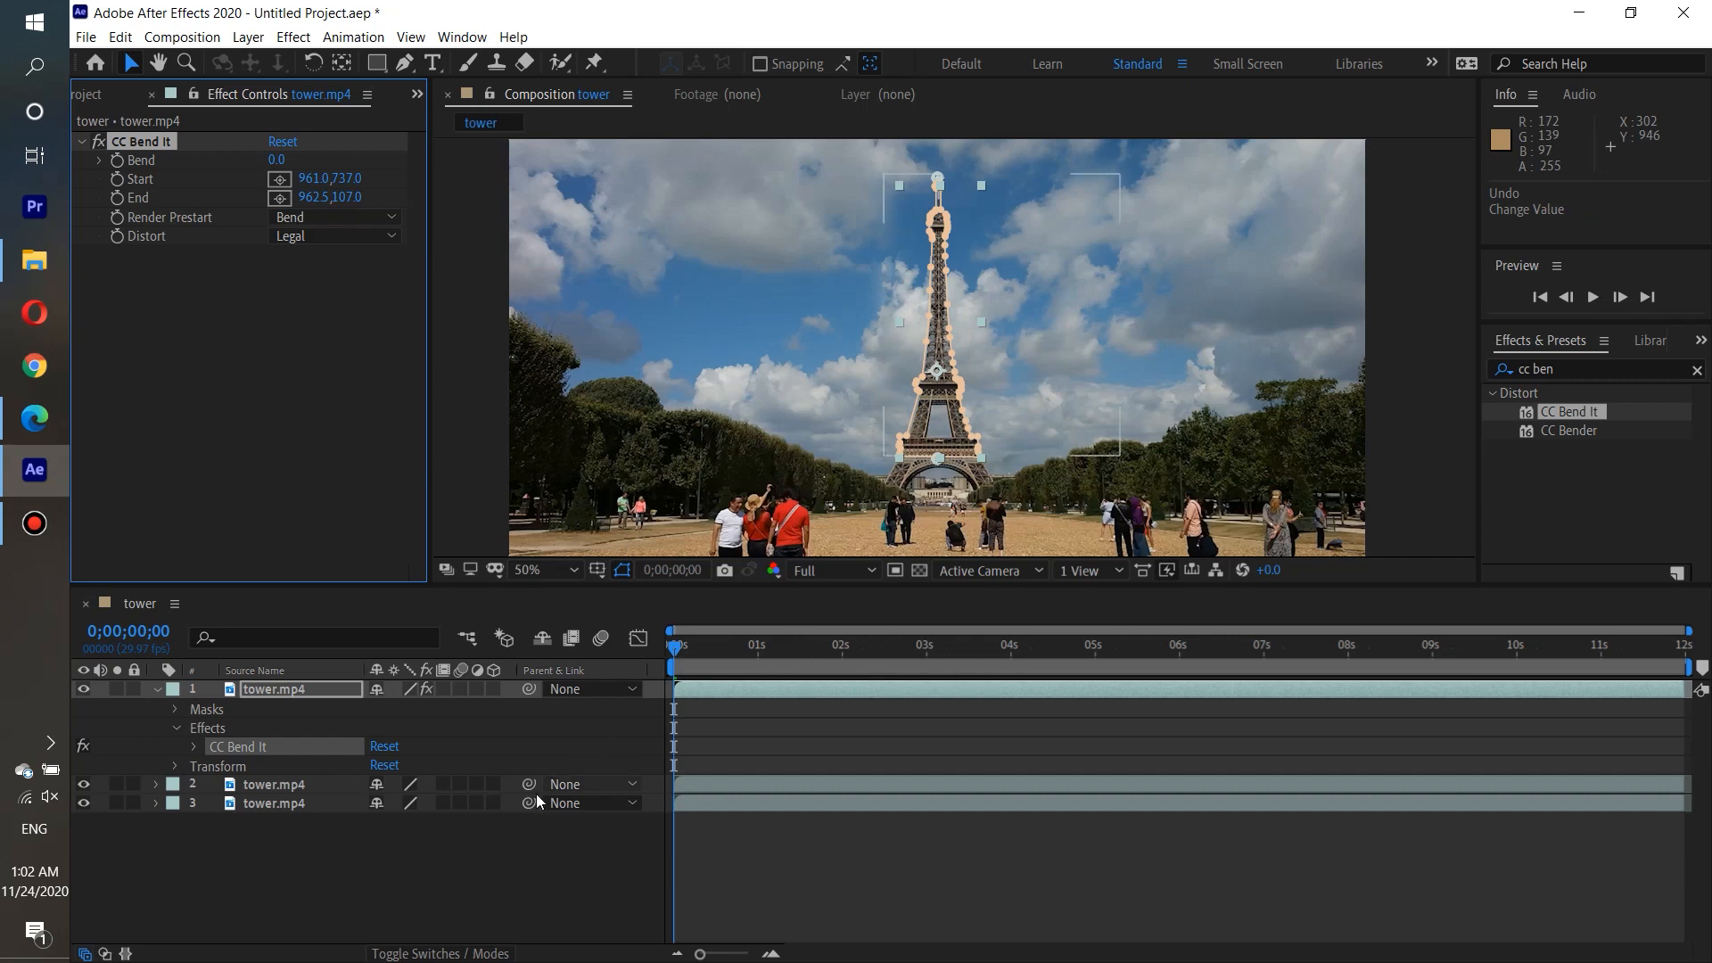
click(192, 747)
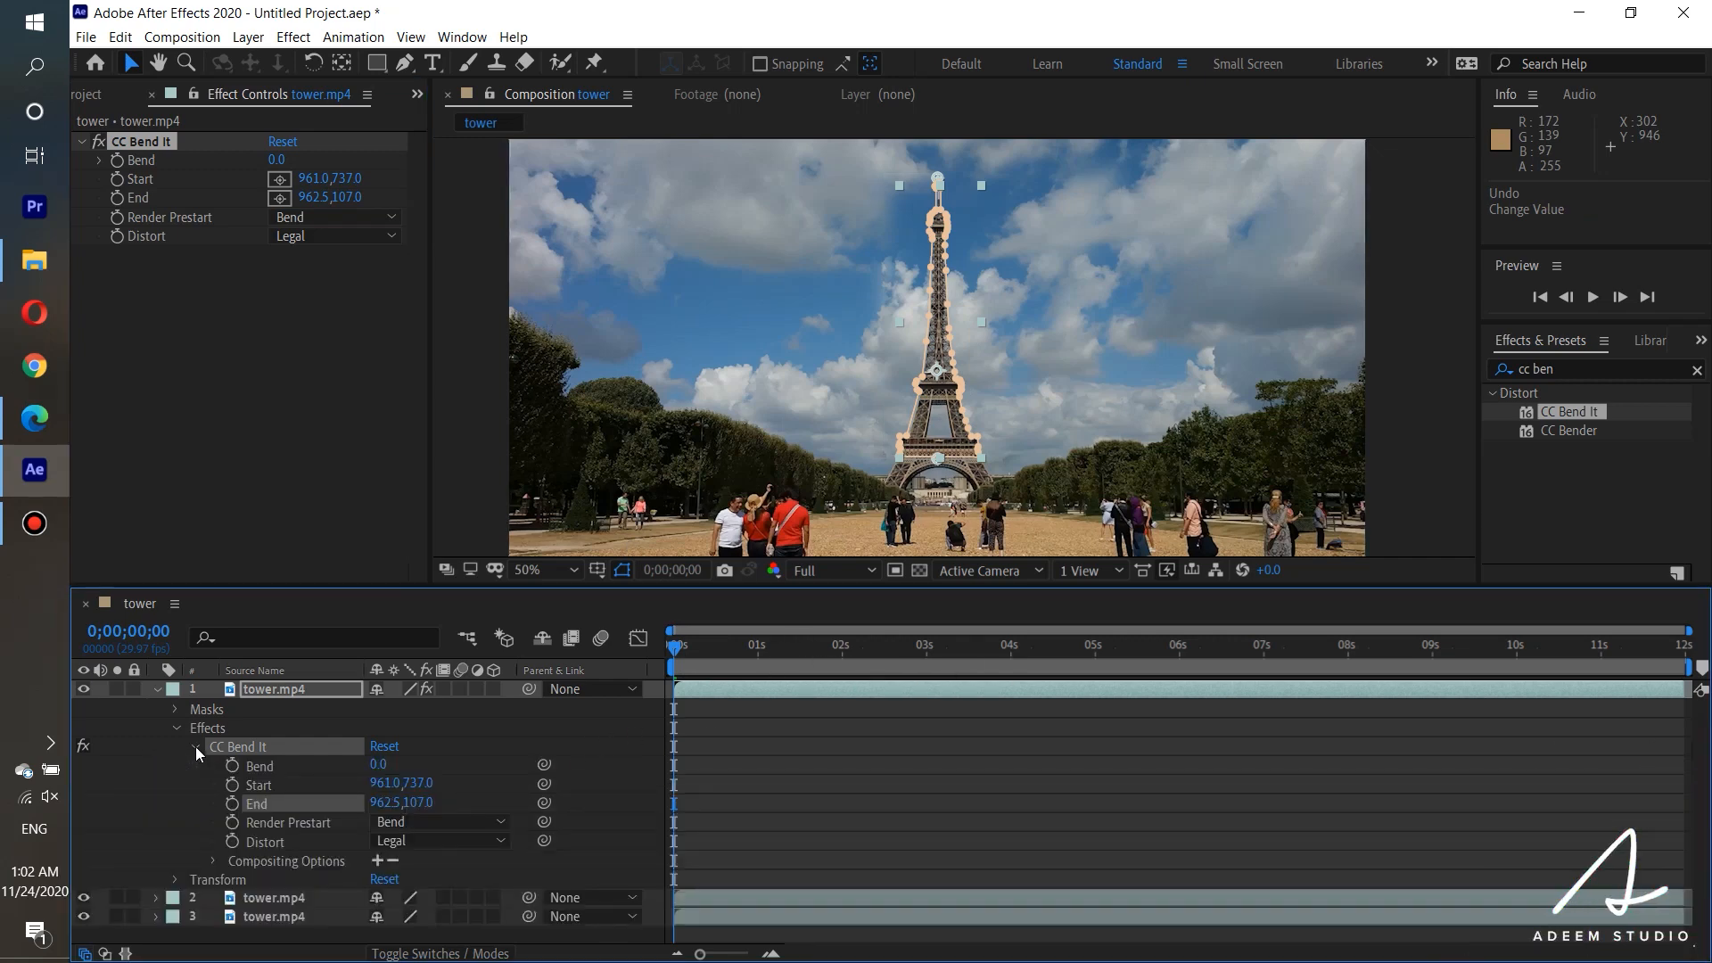
click(255, 765)
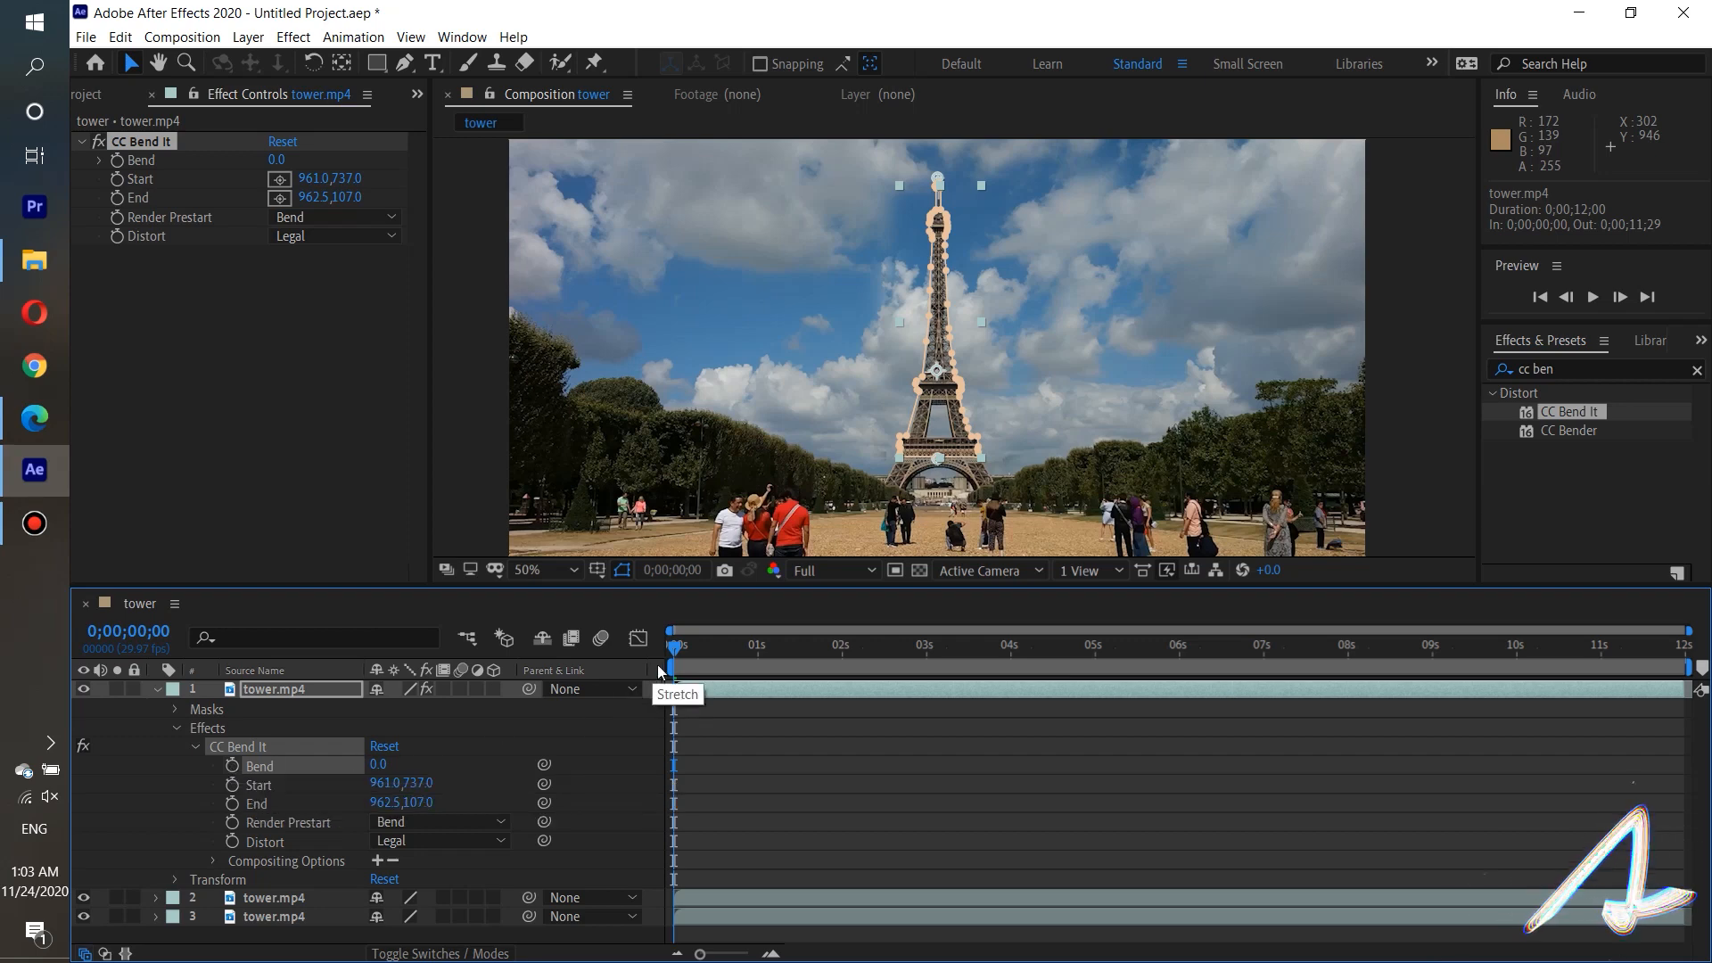
click(232, 766)
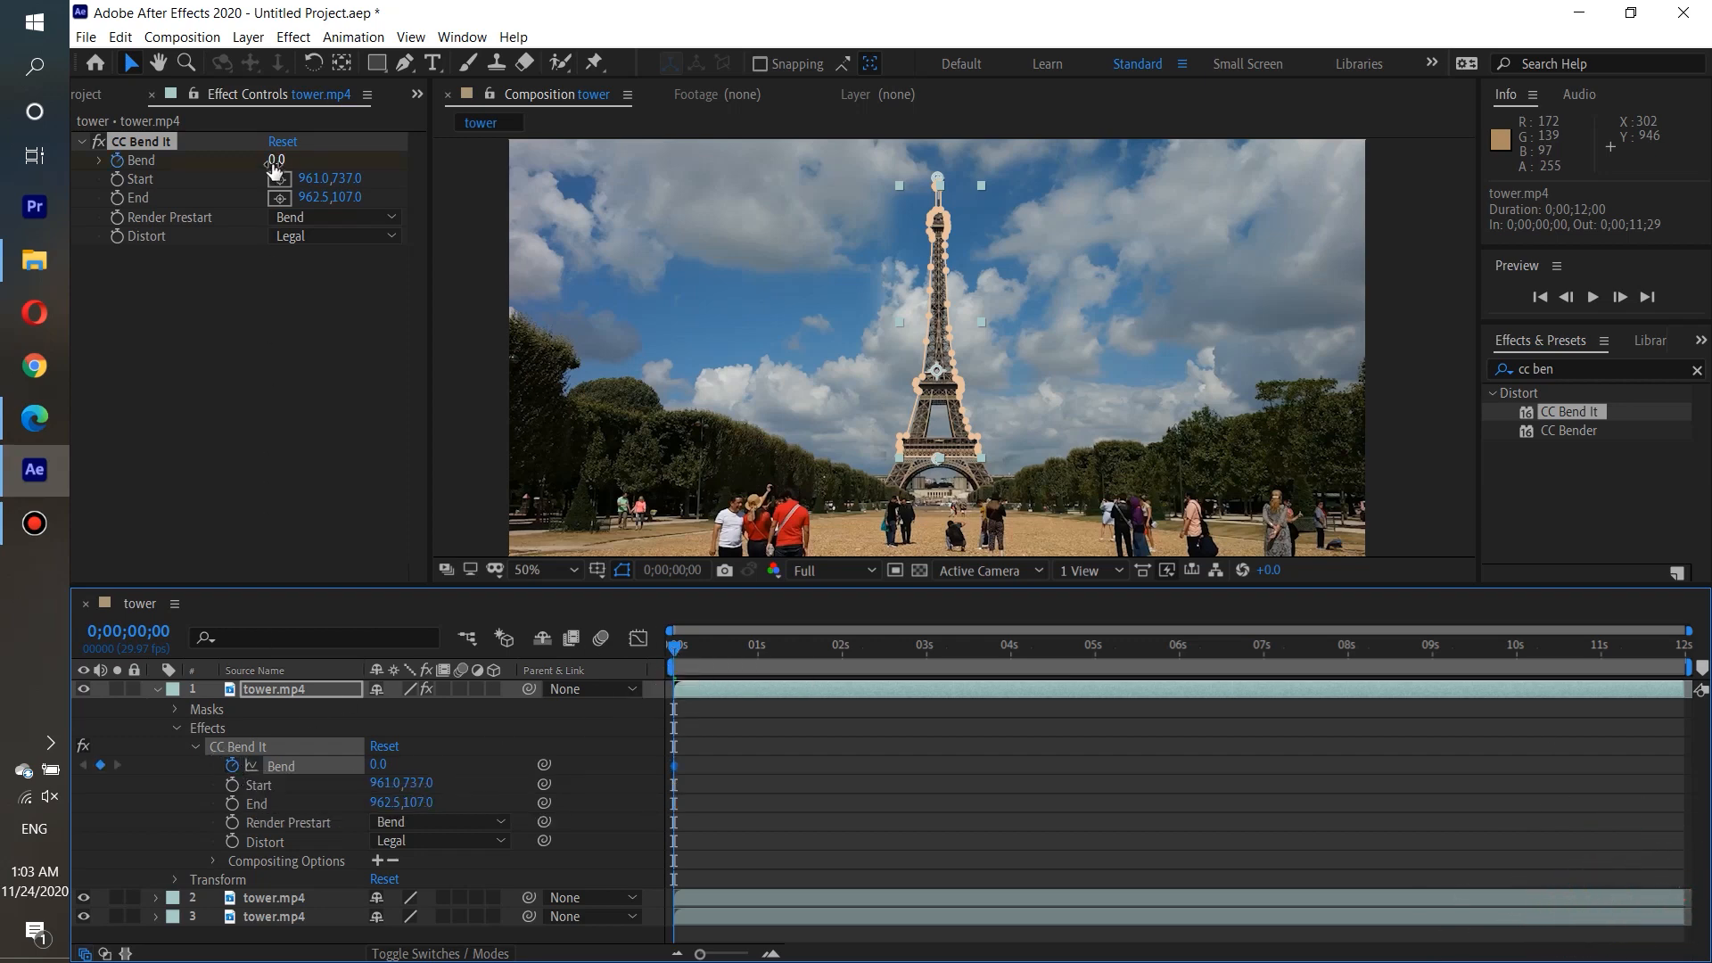
drag(273, 162, 312, 156)
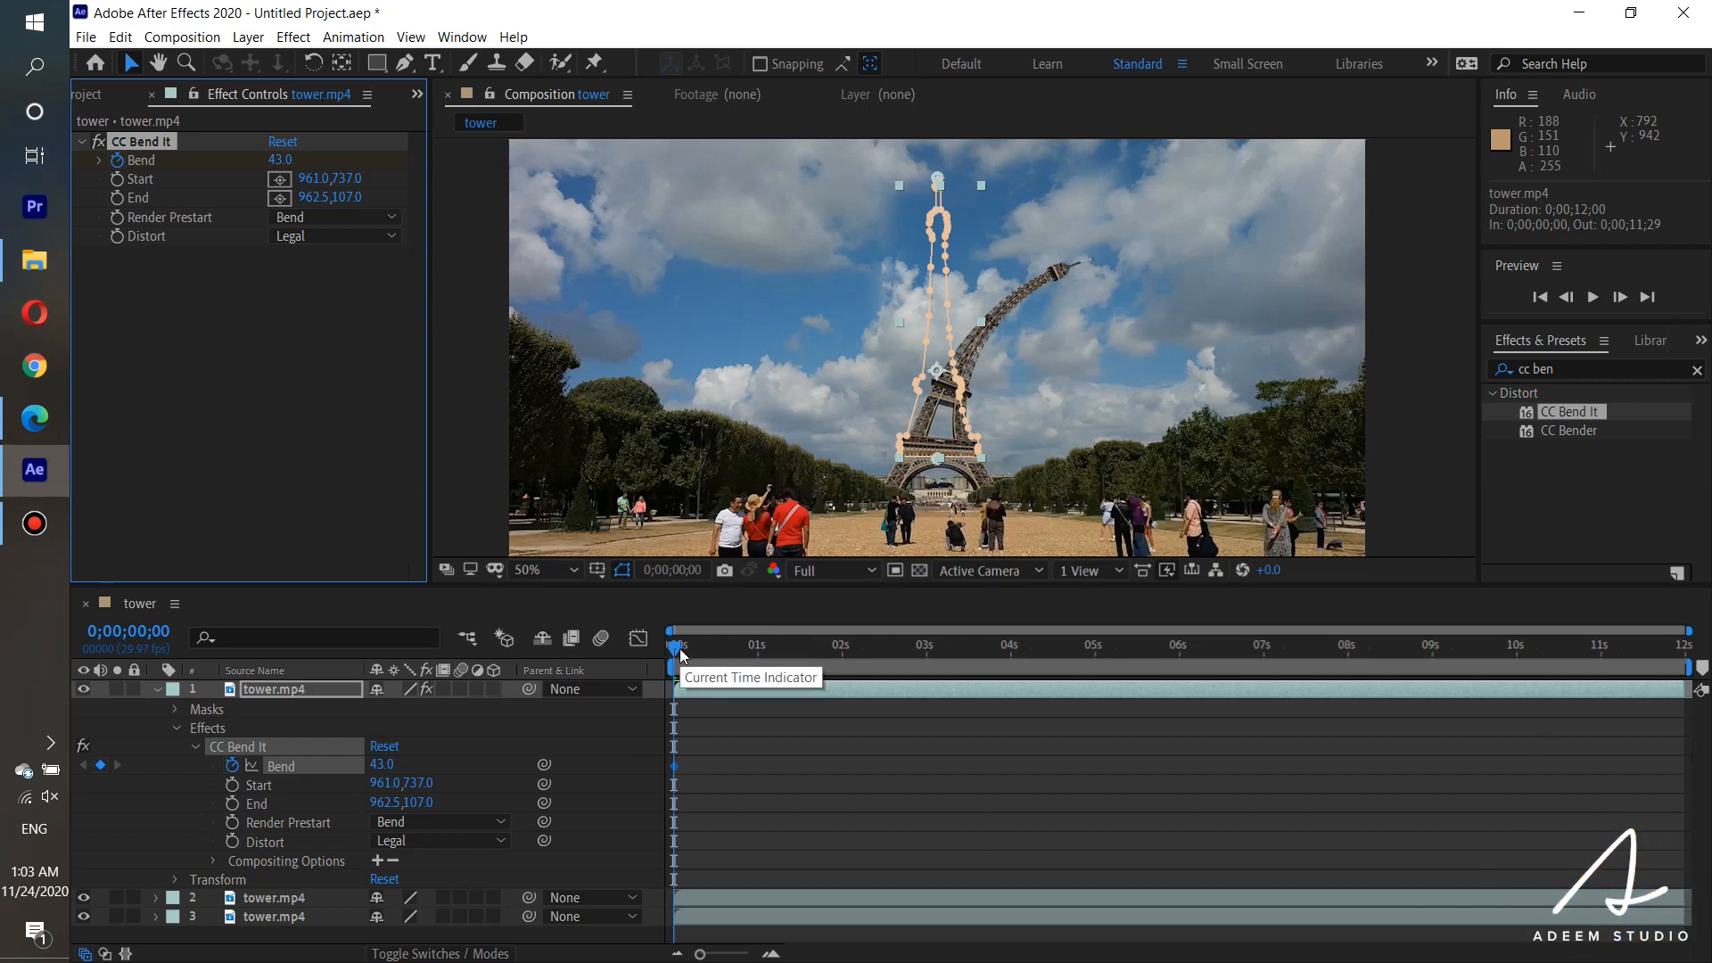
drag(681, 654, 693, 649)
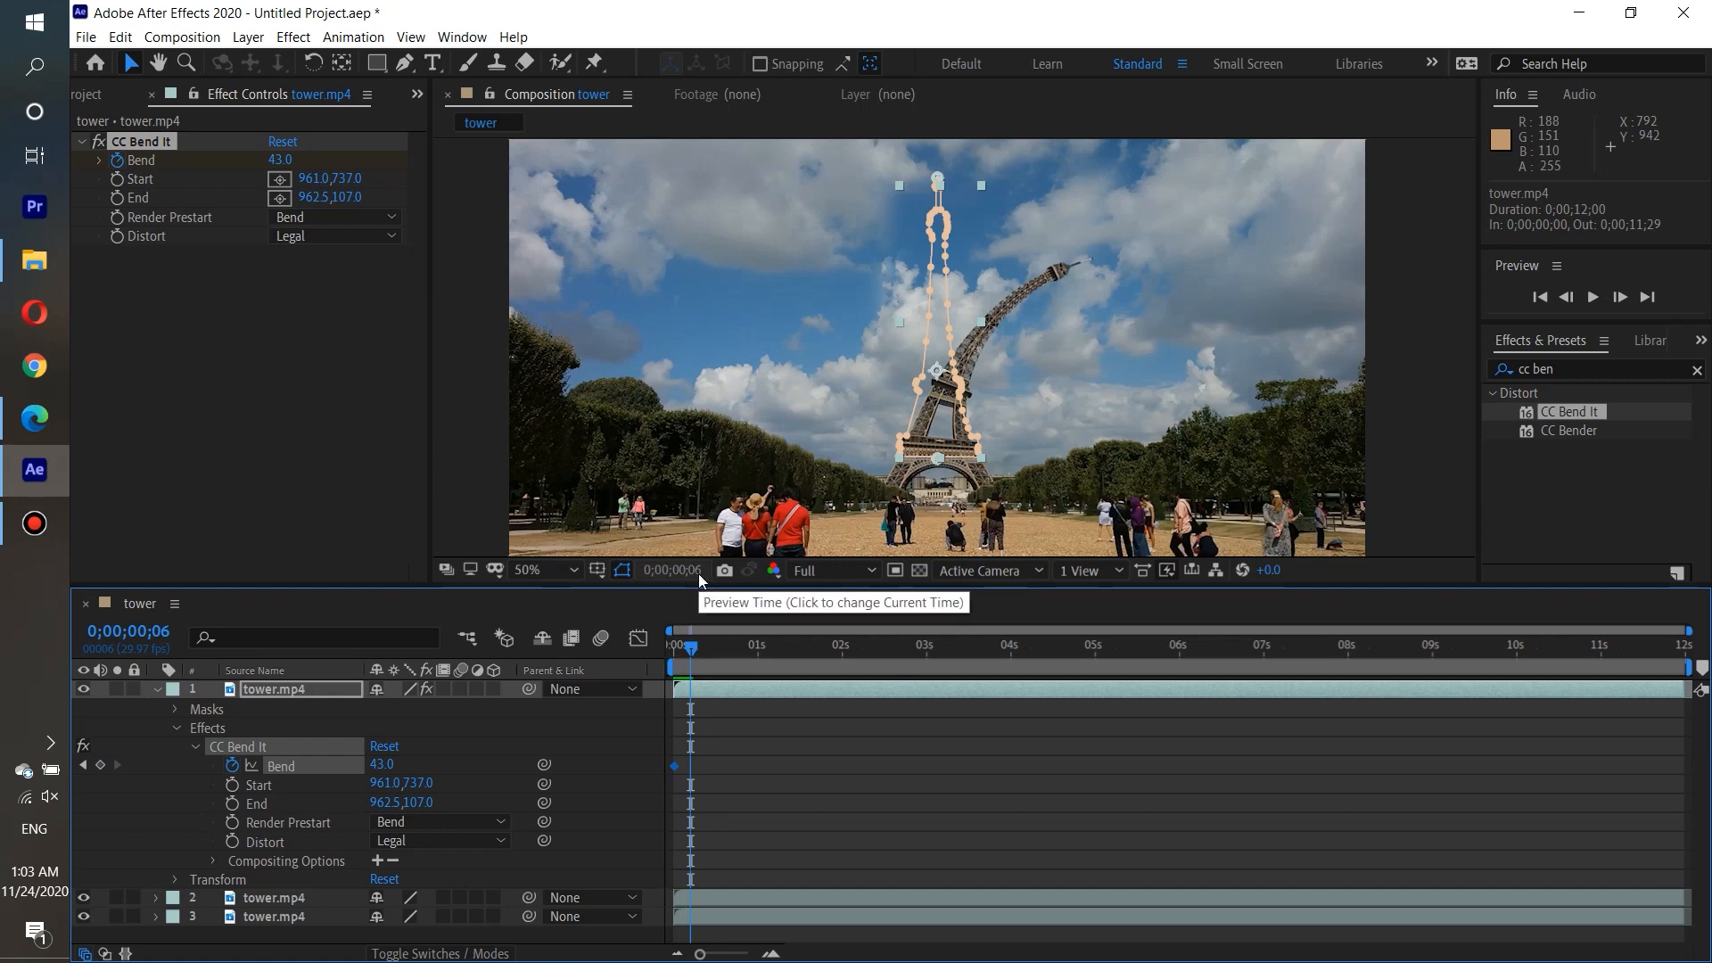
key(ctrl+z)
key(ctrl+z)
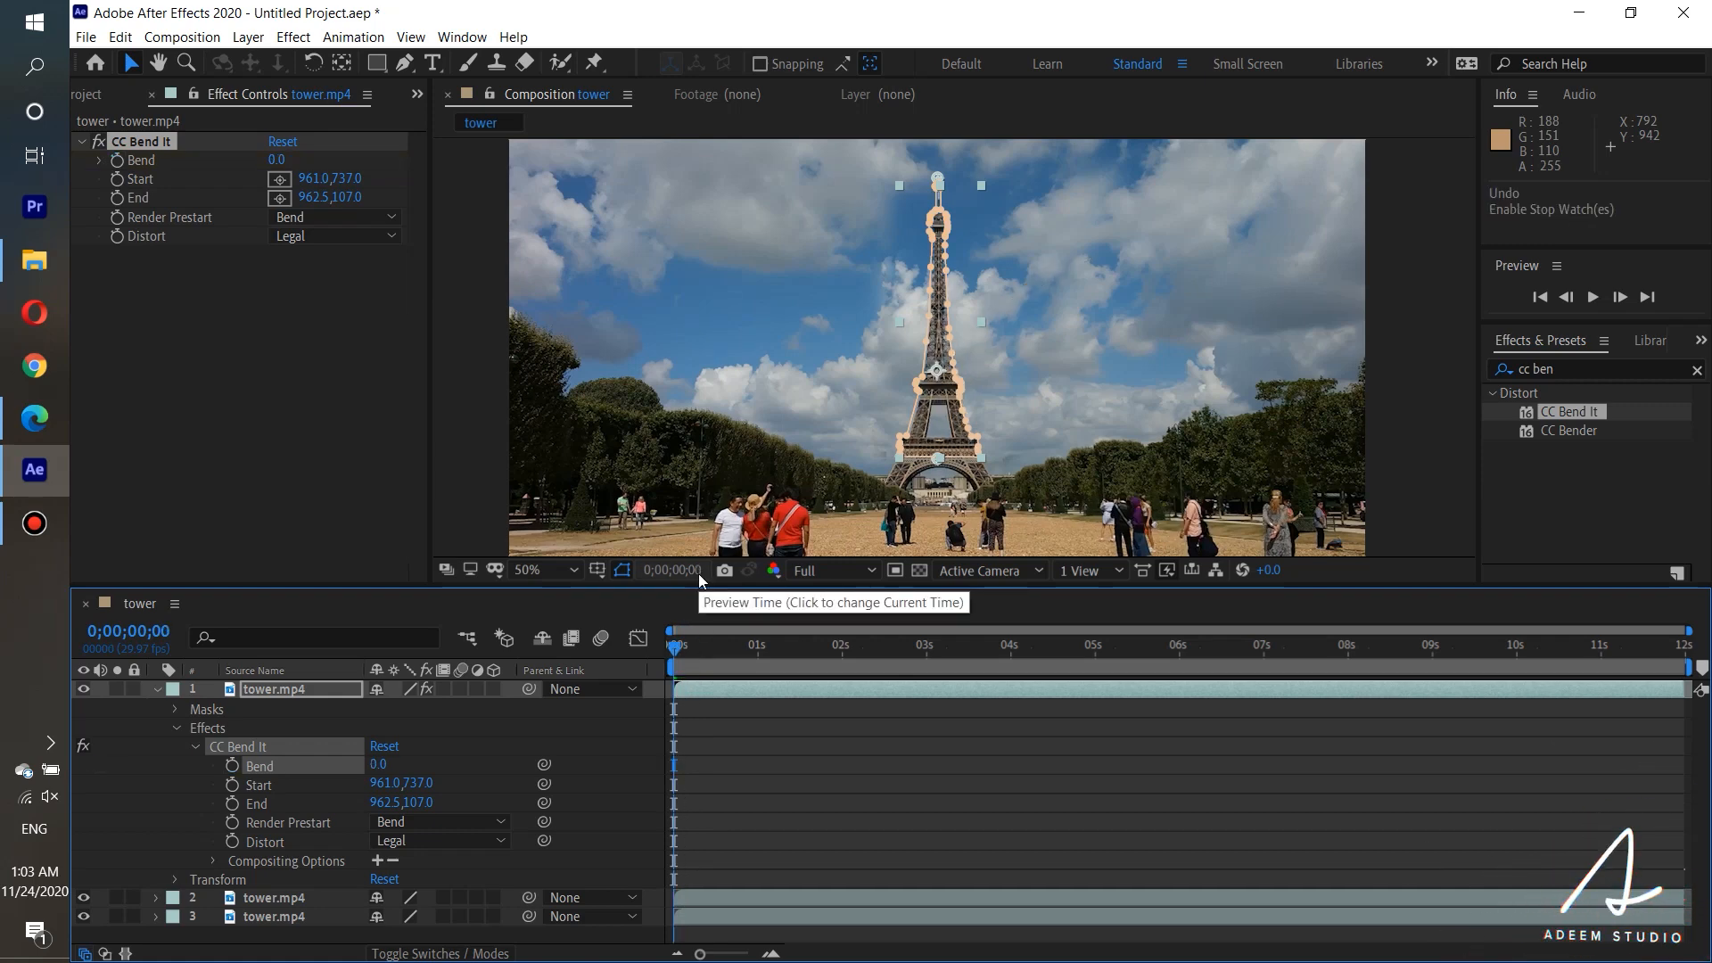
At 0;00;00;14, set CC Bend It's Bend to 43 and start keyframing it.
drag(681, 647, 714, 651)
drag(279, 161, 309, 161)
click(281, 160)
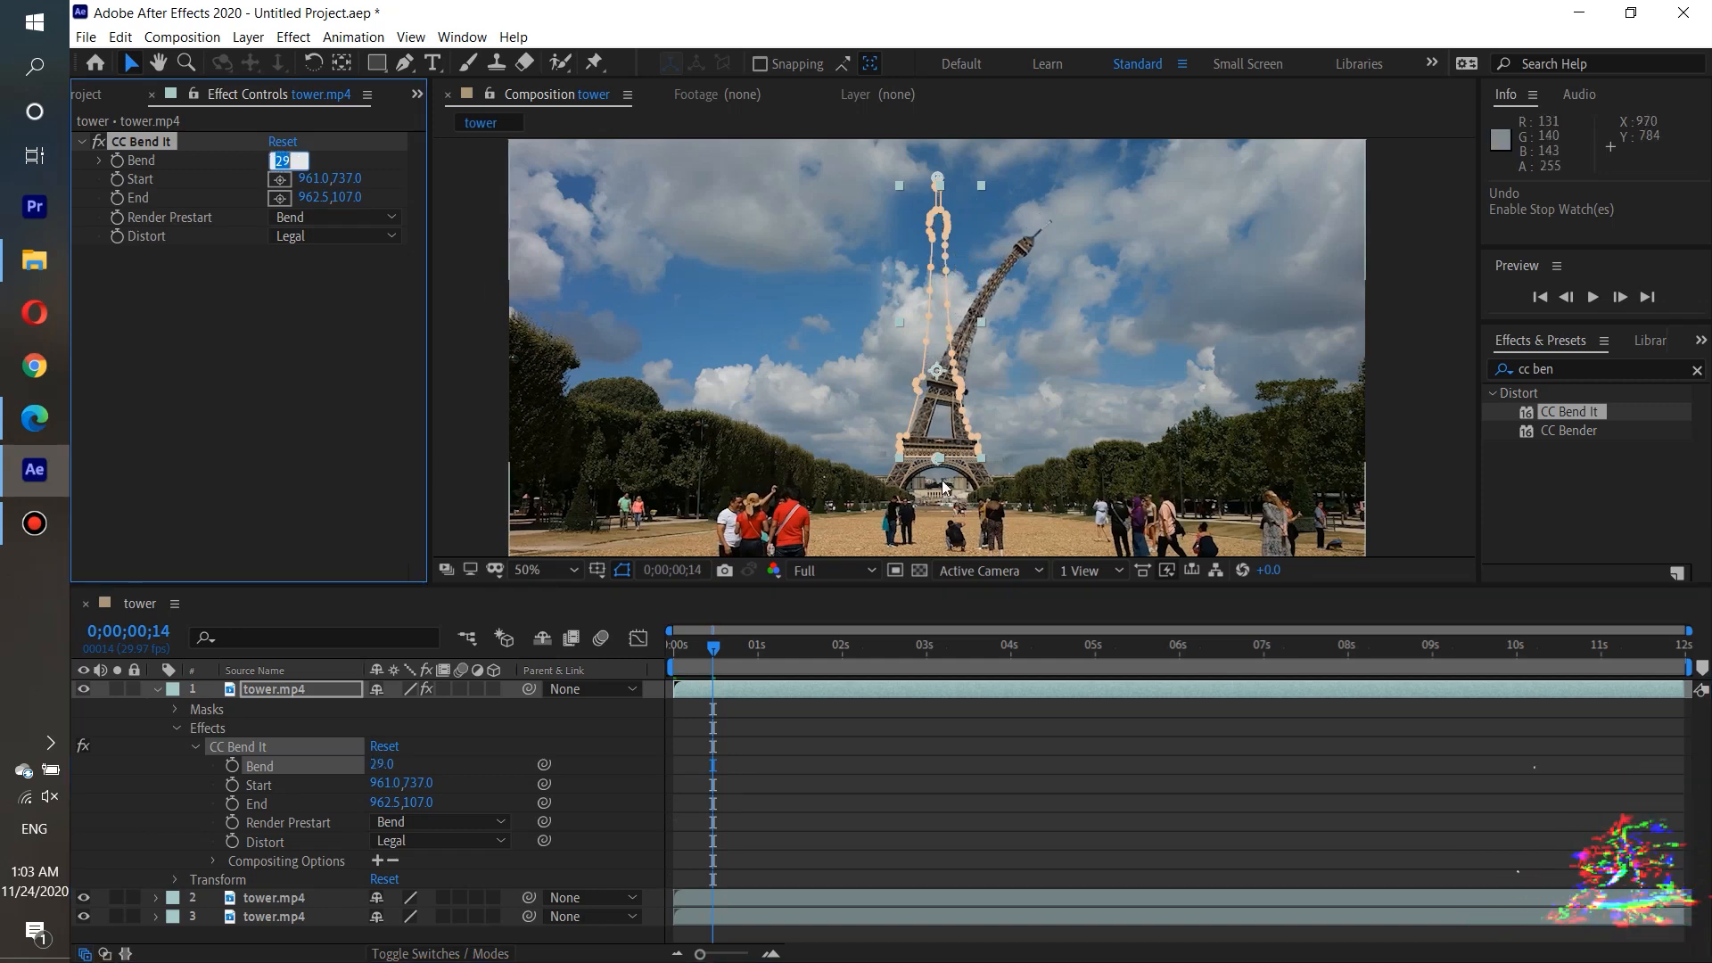
text(43)
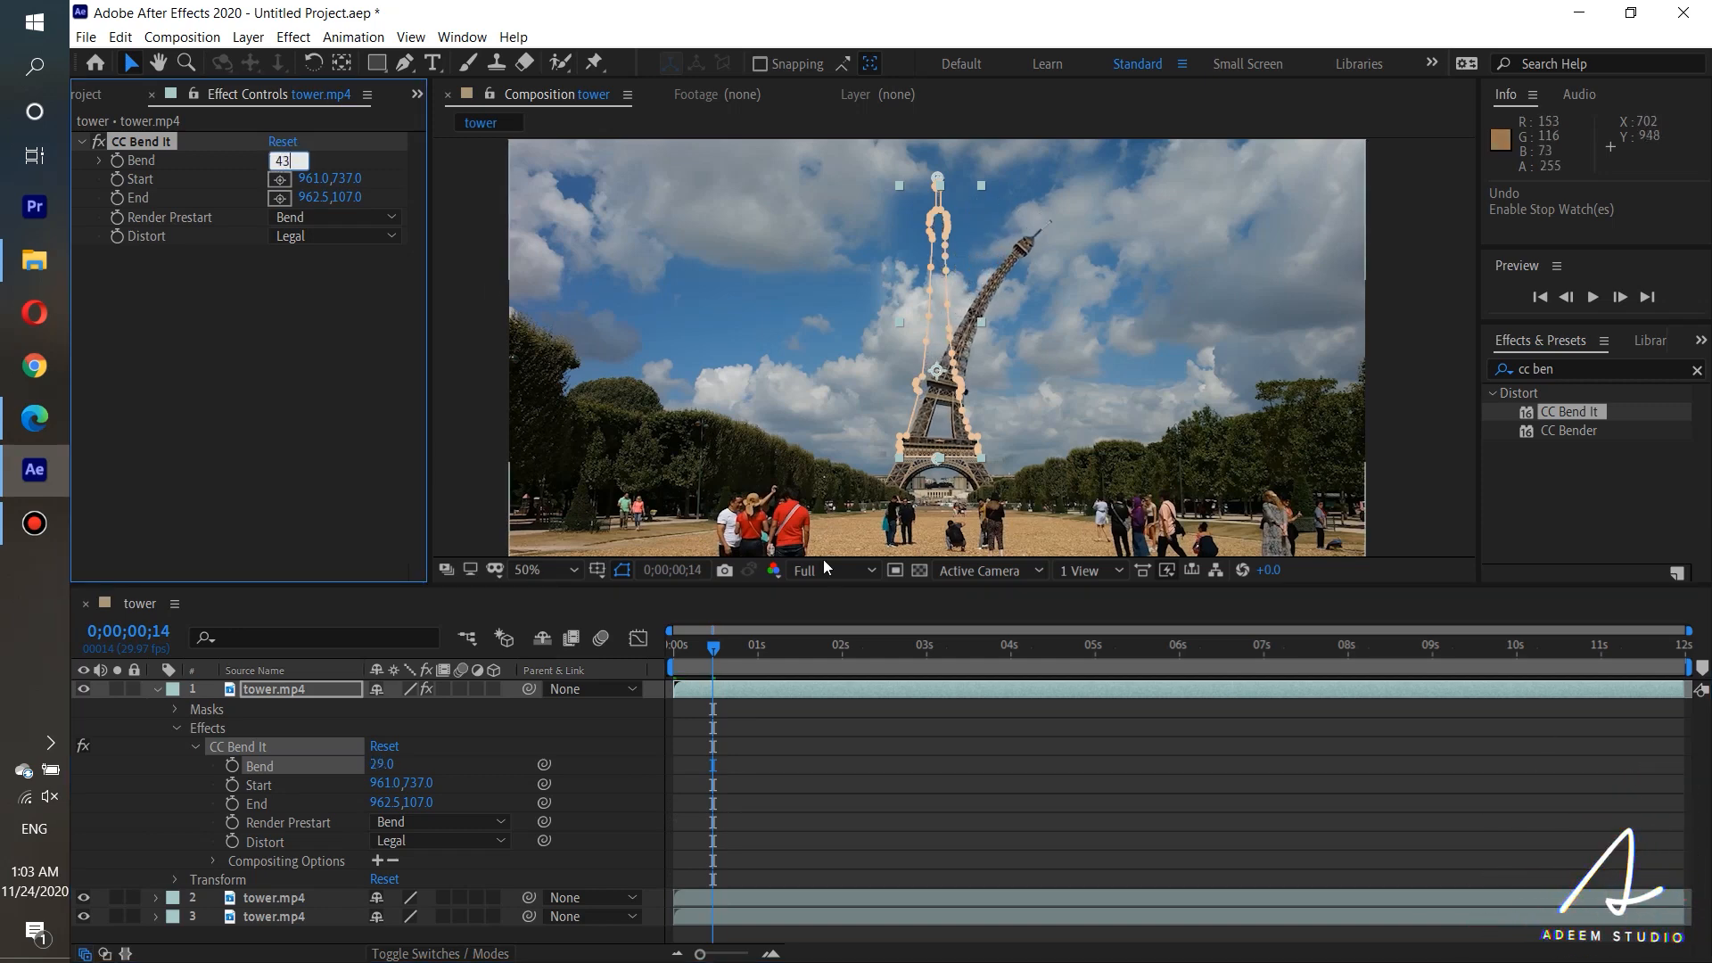
key(Return)
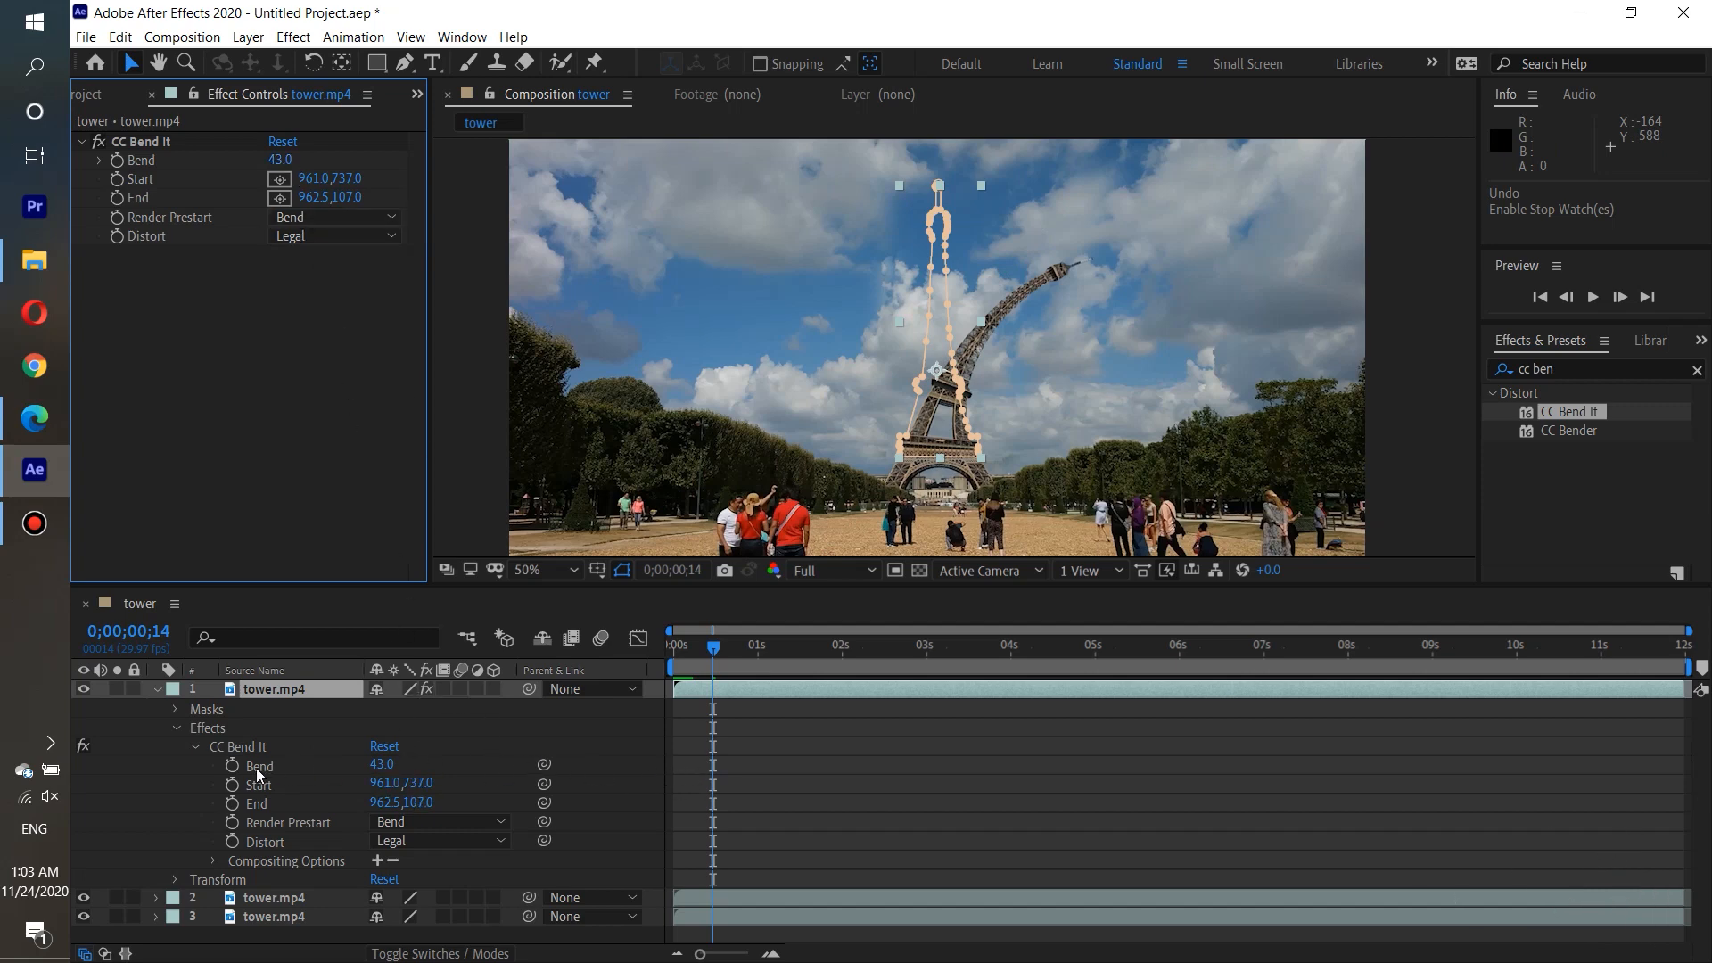
click(232, 766)
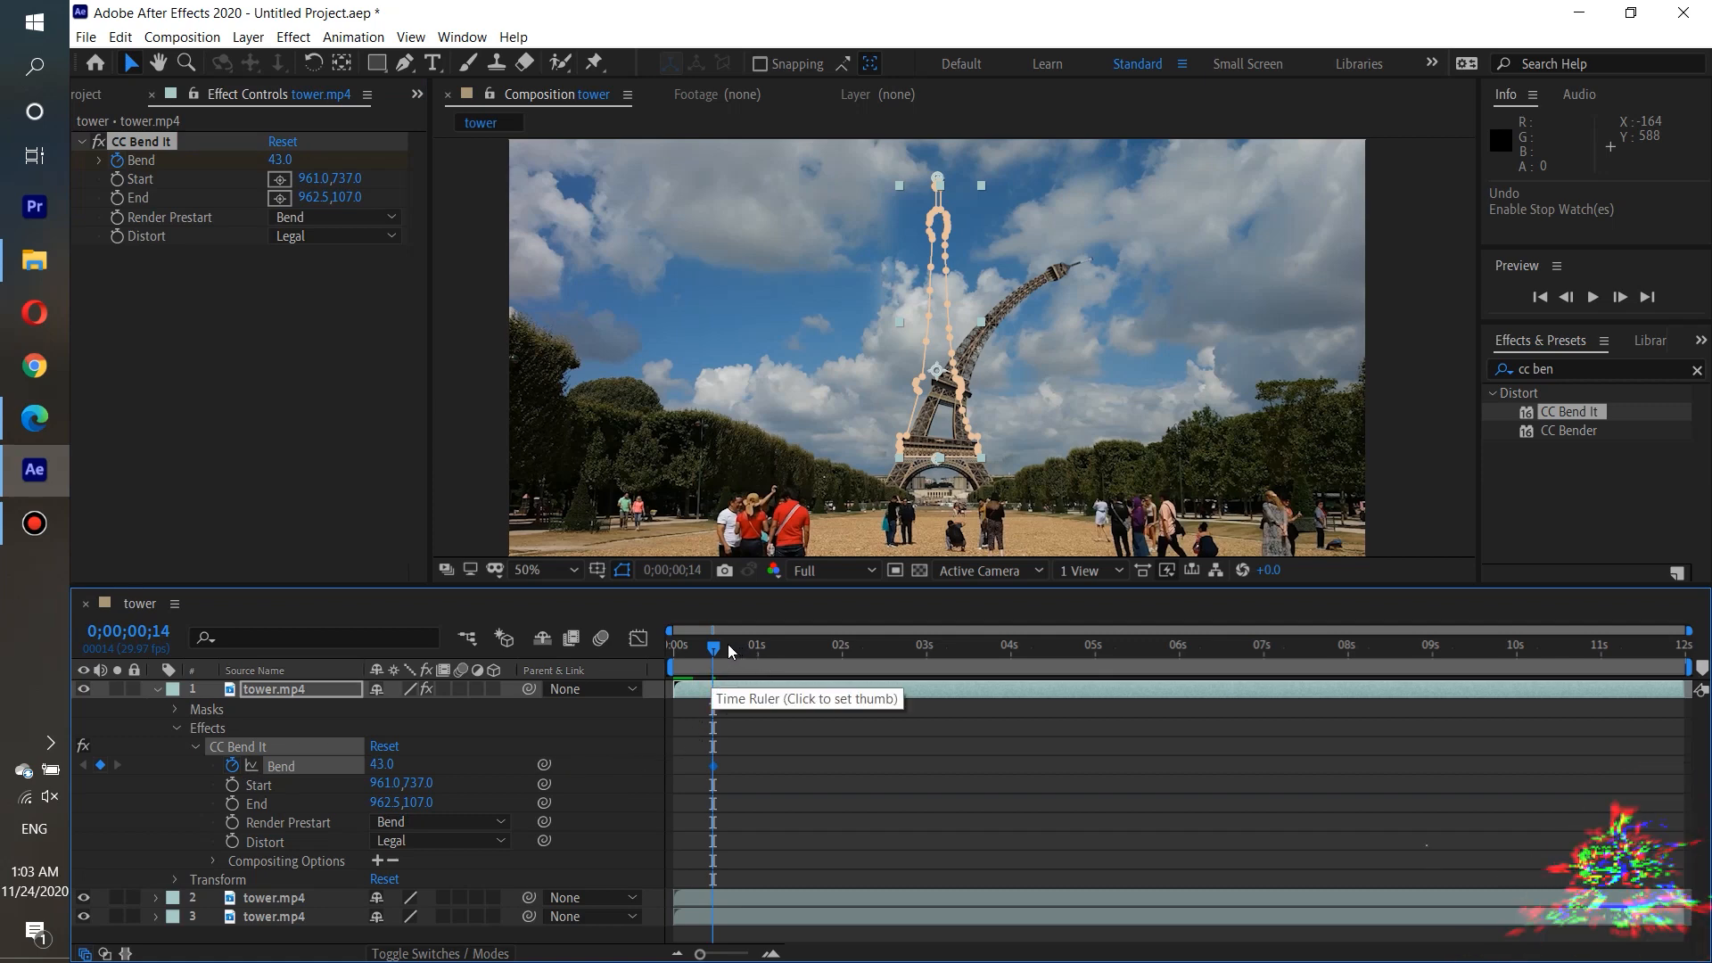
At 0;00;01;00, add a Bend keyframe of -43 so the tower leans to the left.
drag(718, 644, 758, 642)
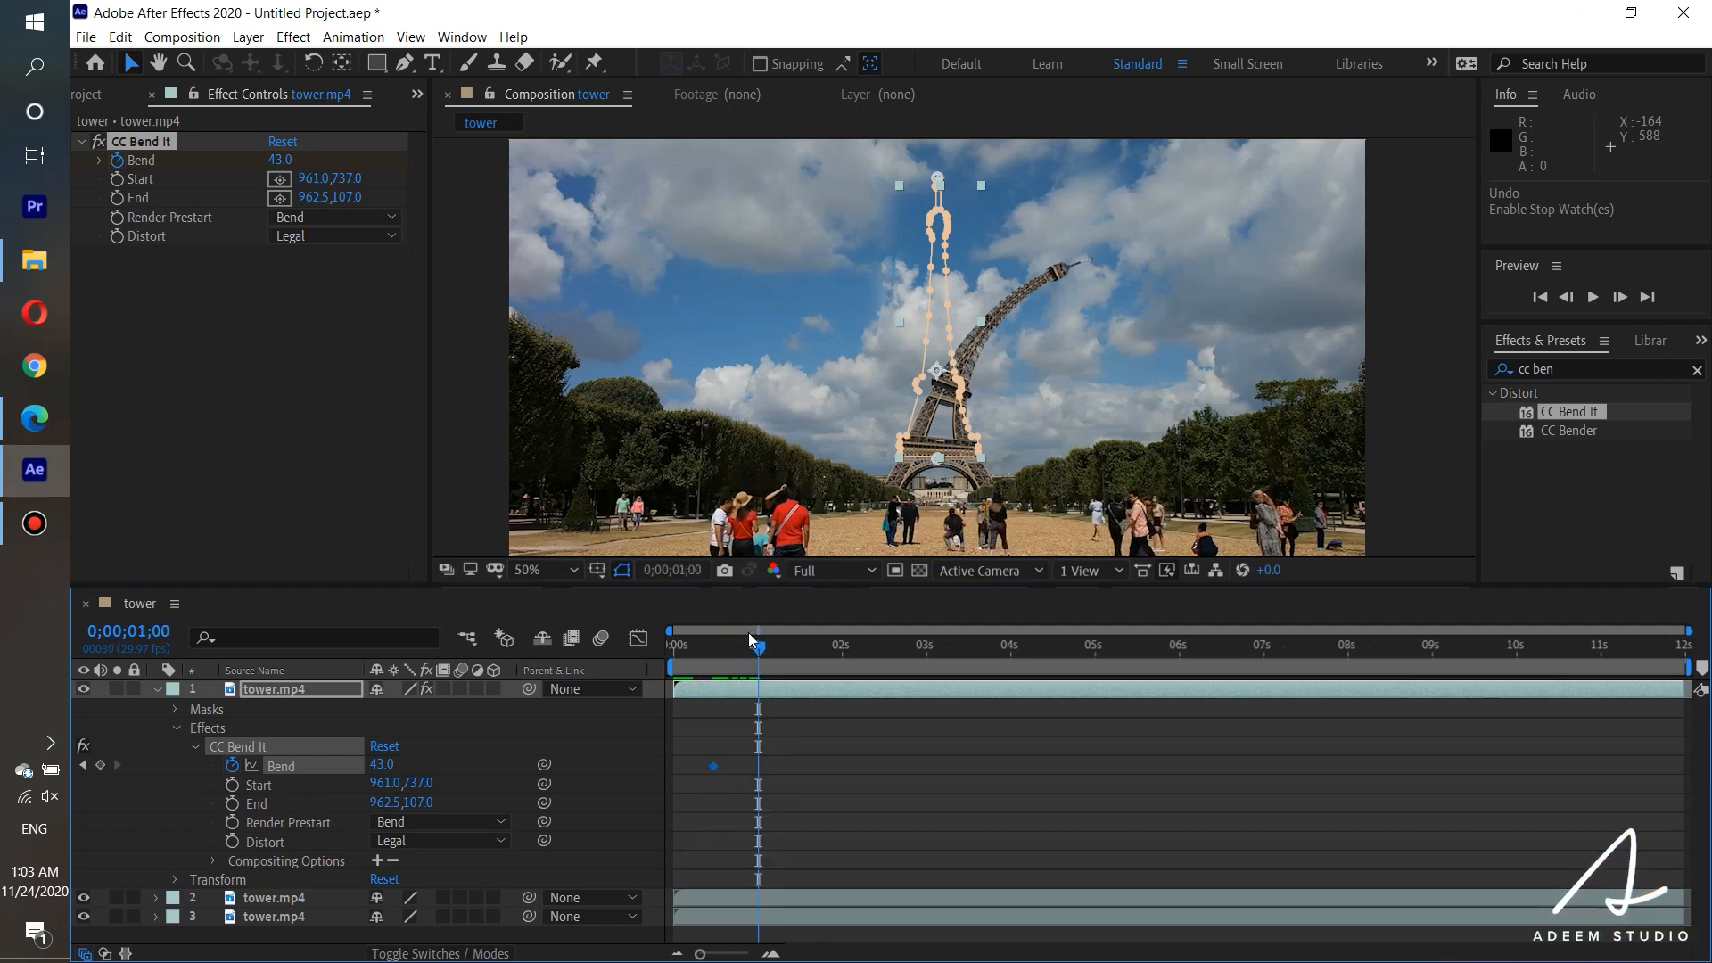
click(279, 161)
text(-43)
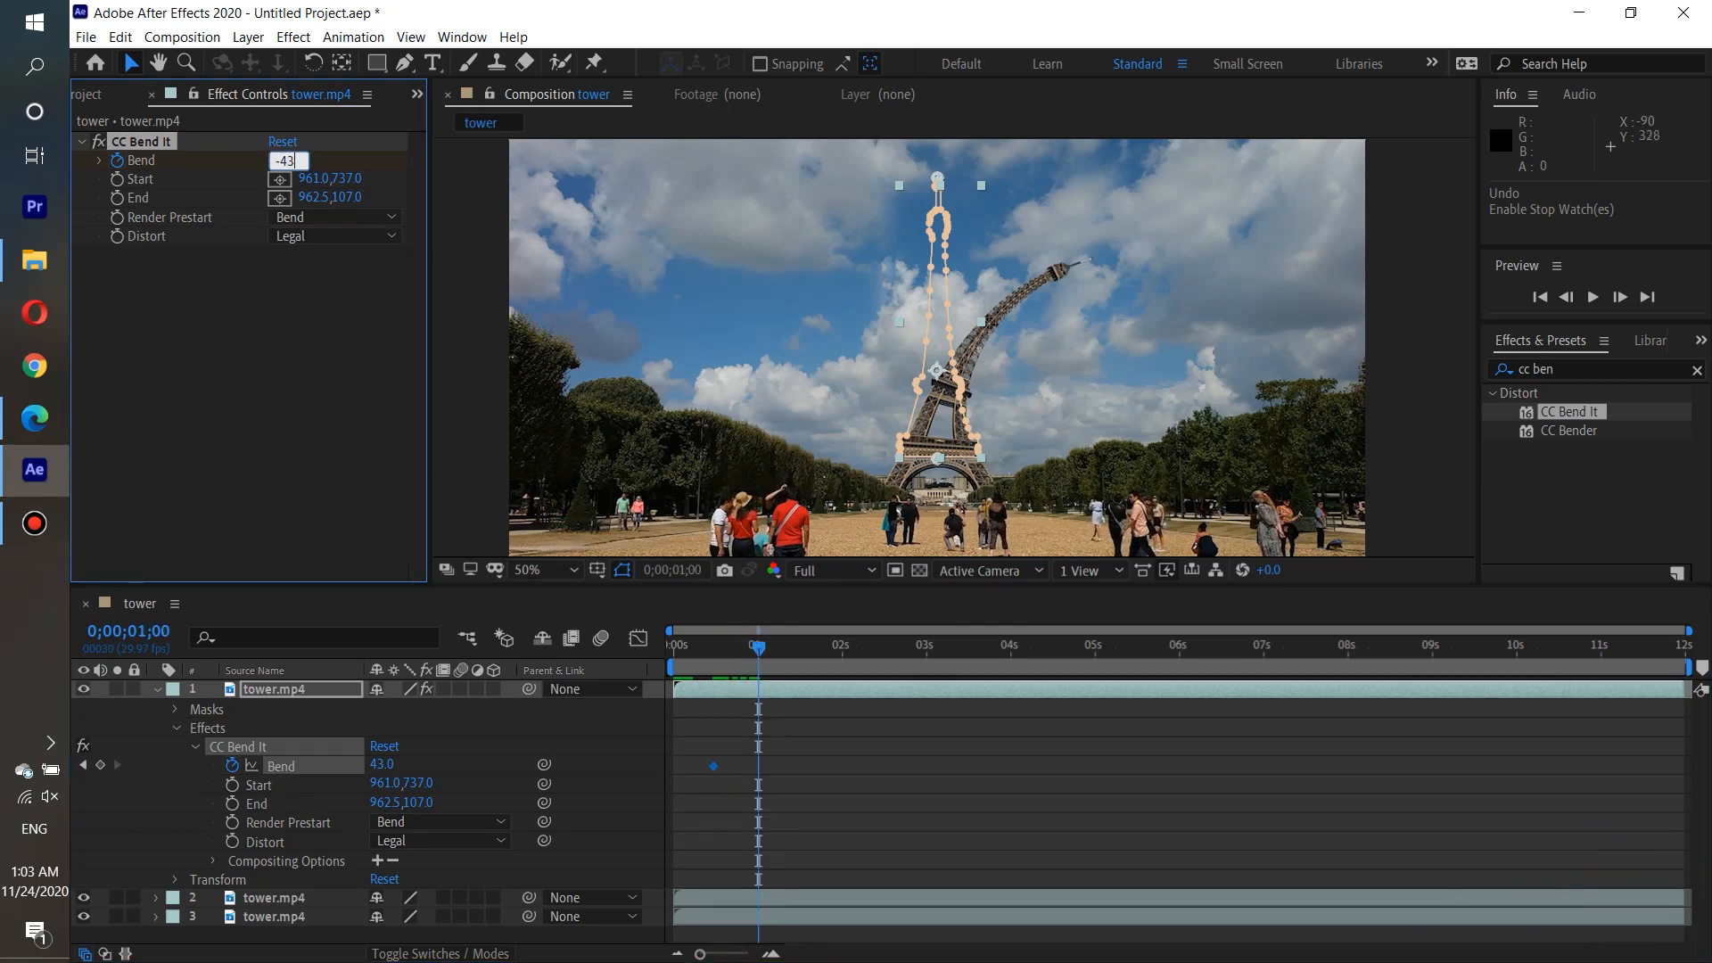
key(Return)
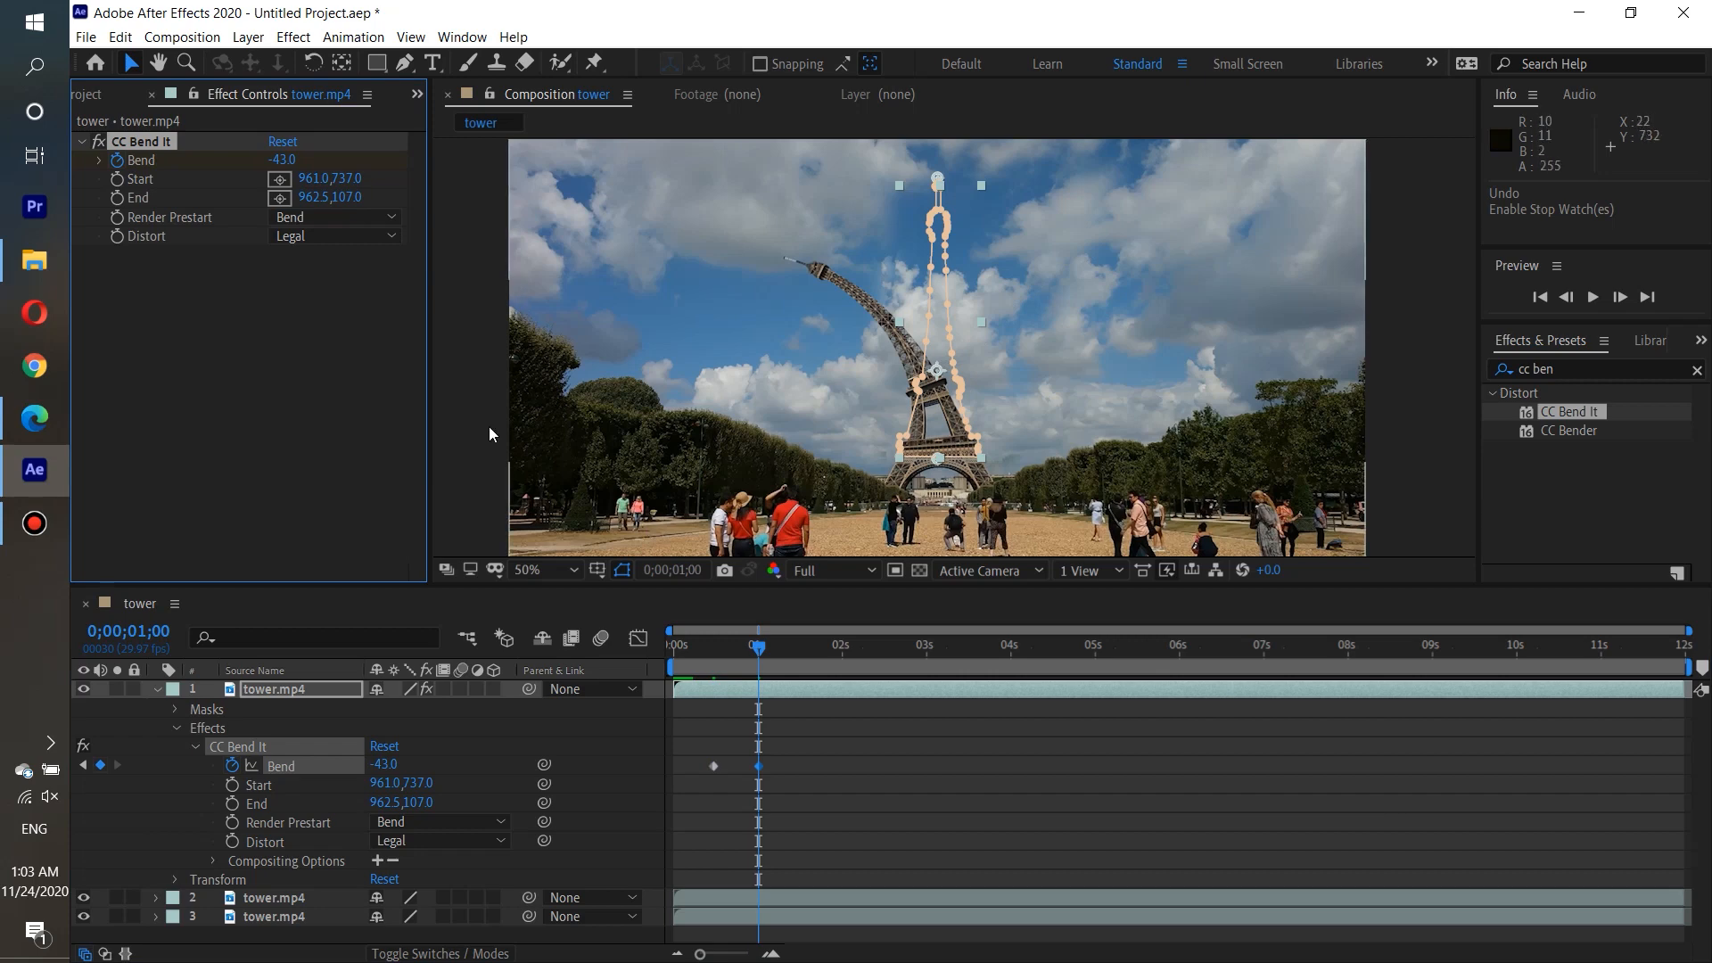
At 0;00;01;18, add a Bend keyframe of 43 so the tower swings back to the right.
drag(759, 648, 809, 654)
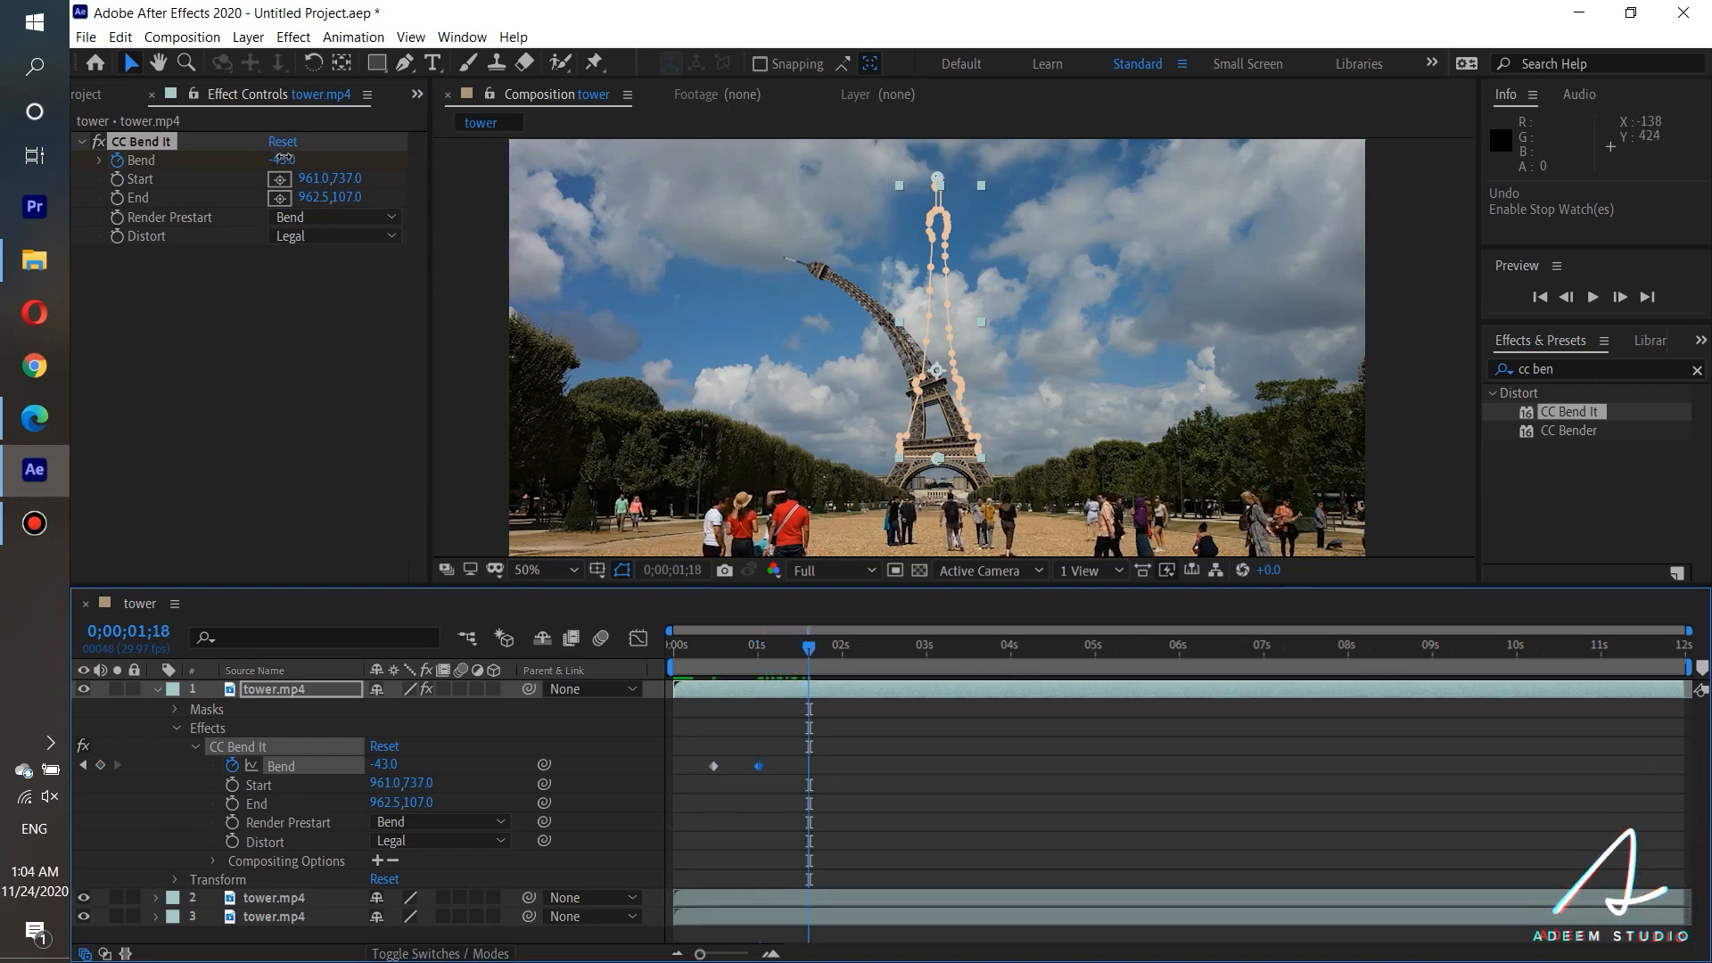
click(282, 160)
text(43)
key(Return)
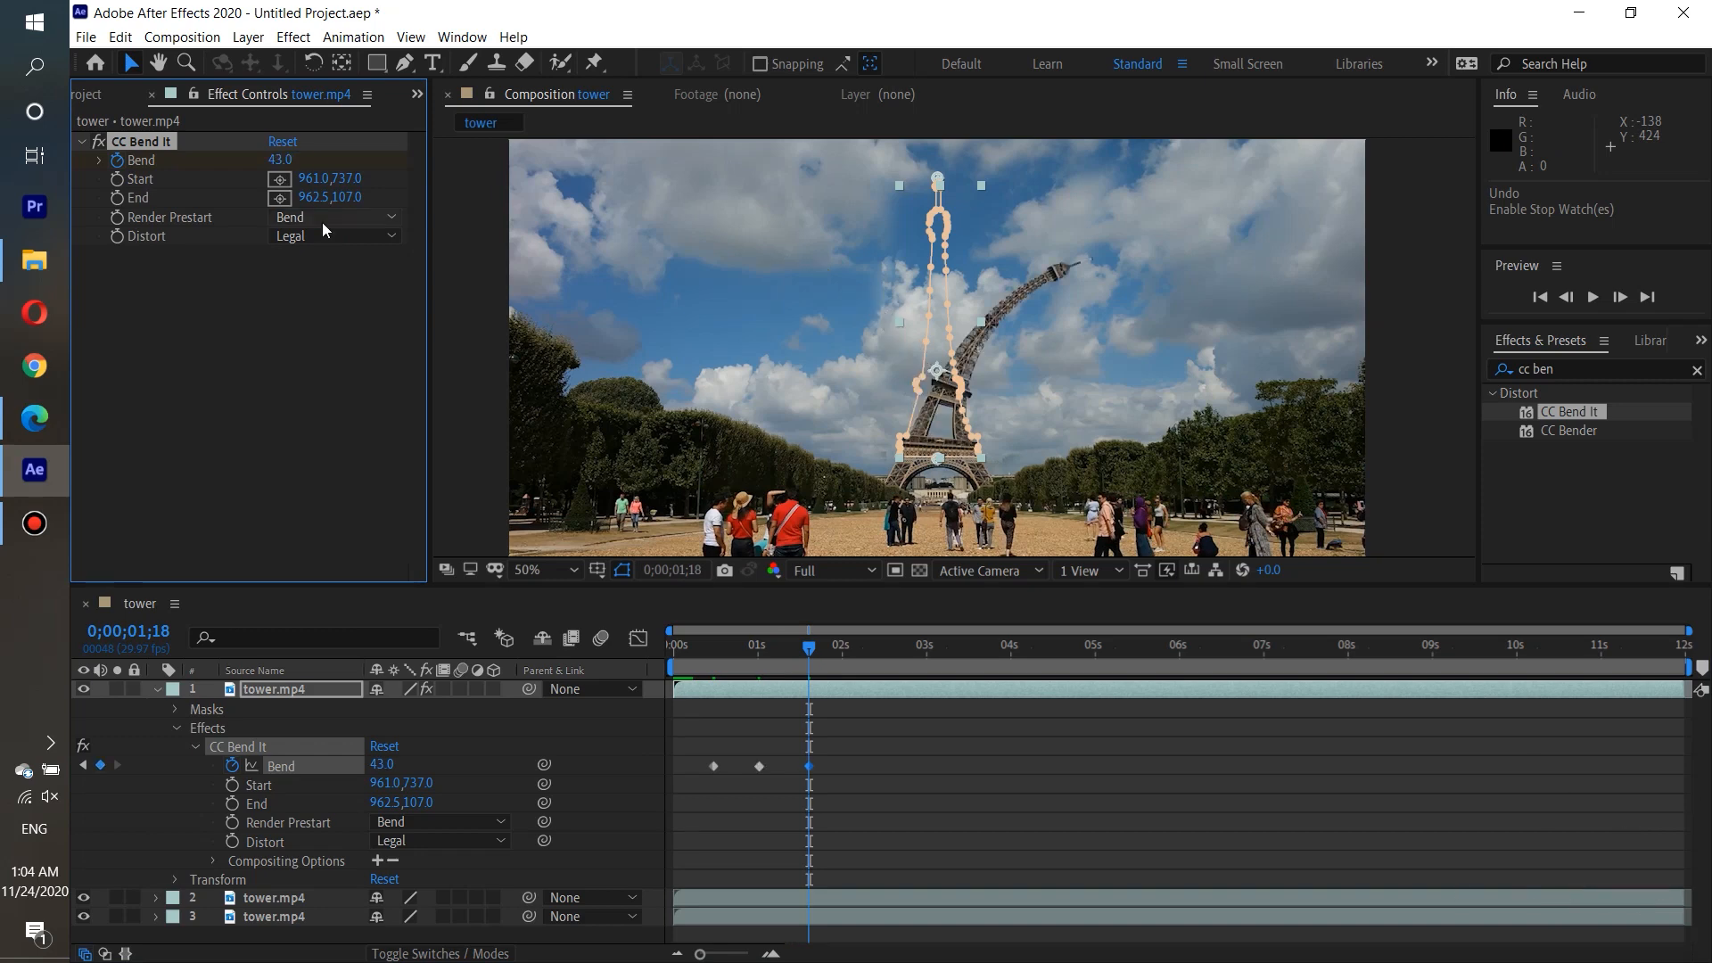
Add Bend keyframes alternating between -43 and 43 about every 18 frames to the clip's end, plus a 0 keyframe at 0;00;00;00.
drag(811, 649, 1677, 667)
click(282, 161)
text(-43)
key(Return)
click(282, 161)
text(43)
key(Return)
click(284, 161)
text(-43)
key(Return)
click(283, 160)
text(43)
key(Return)
click(284, 161)
text(43)
click(284, 160)
text(-43)
key(Return)
click(283, 160)
text(43)
key(Return)
click(284, 161)
text(-43)
key(Return)
click(284, 161)
text(-43)
click(284, 160)
text(43)
key(Return)
click(284, 161)
text(-43)
click(284, 160)
text(43)
click(283, 161)
text(-43)
click(284, 161)
text(43)
key(Return)
key(Home)
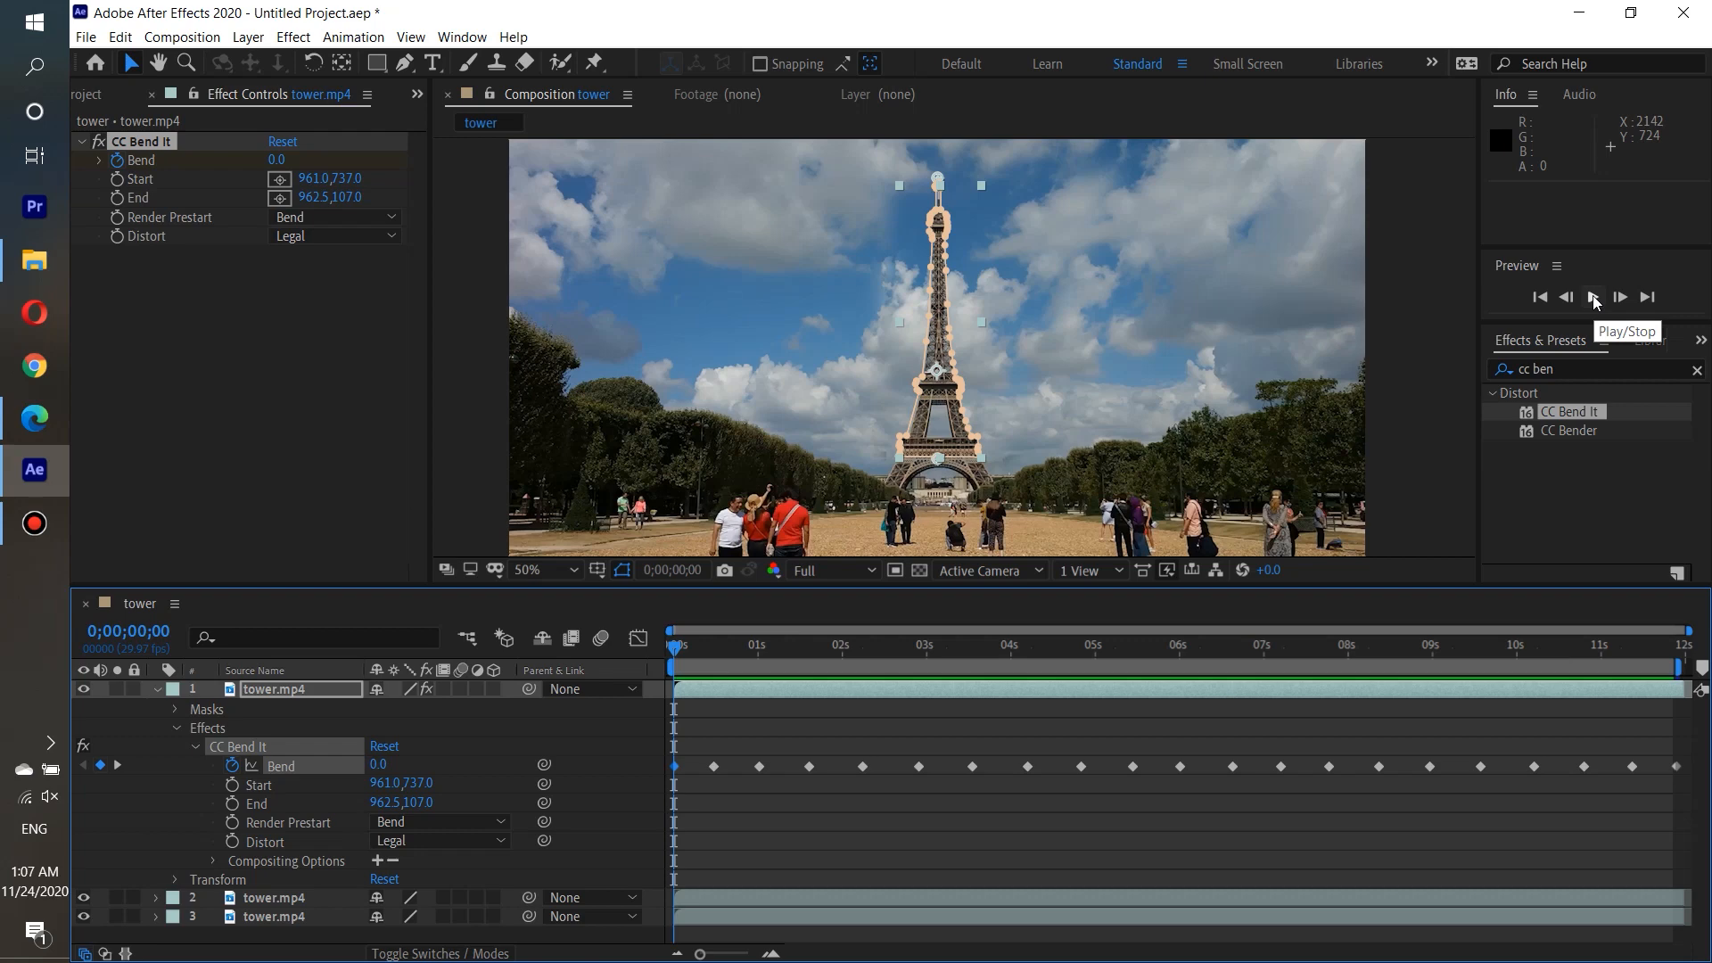
Preview the tower's swinging animation from the start of the composition and stop playback.
click(1595, 300)
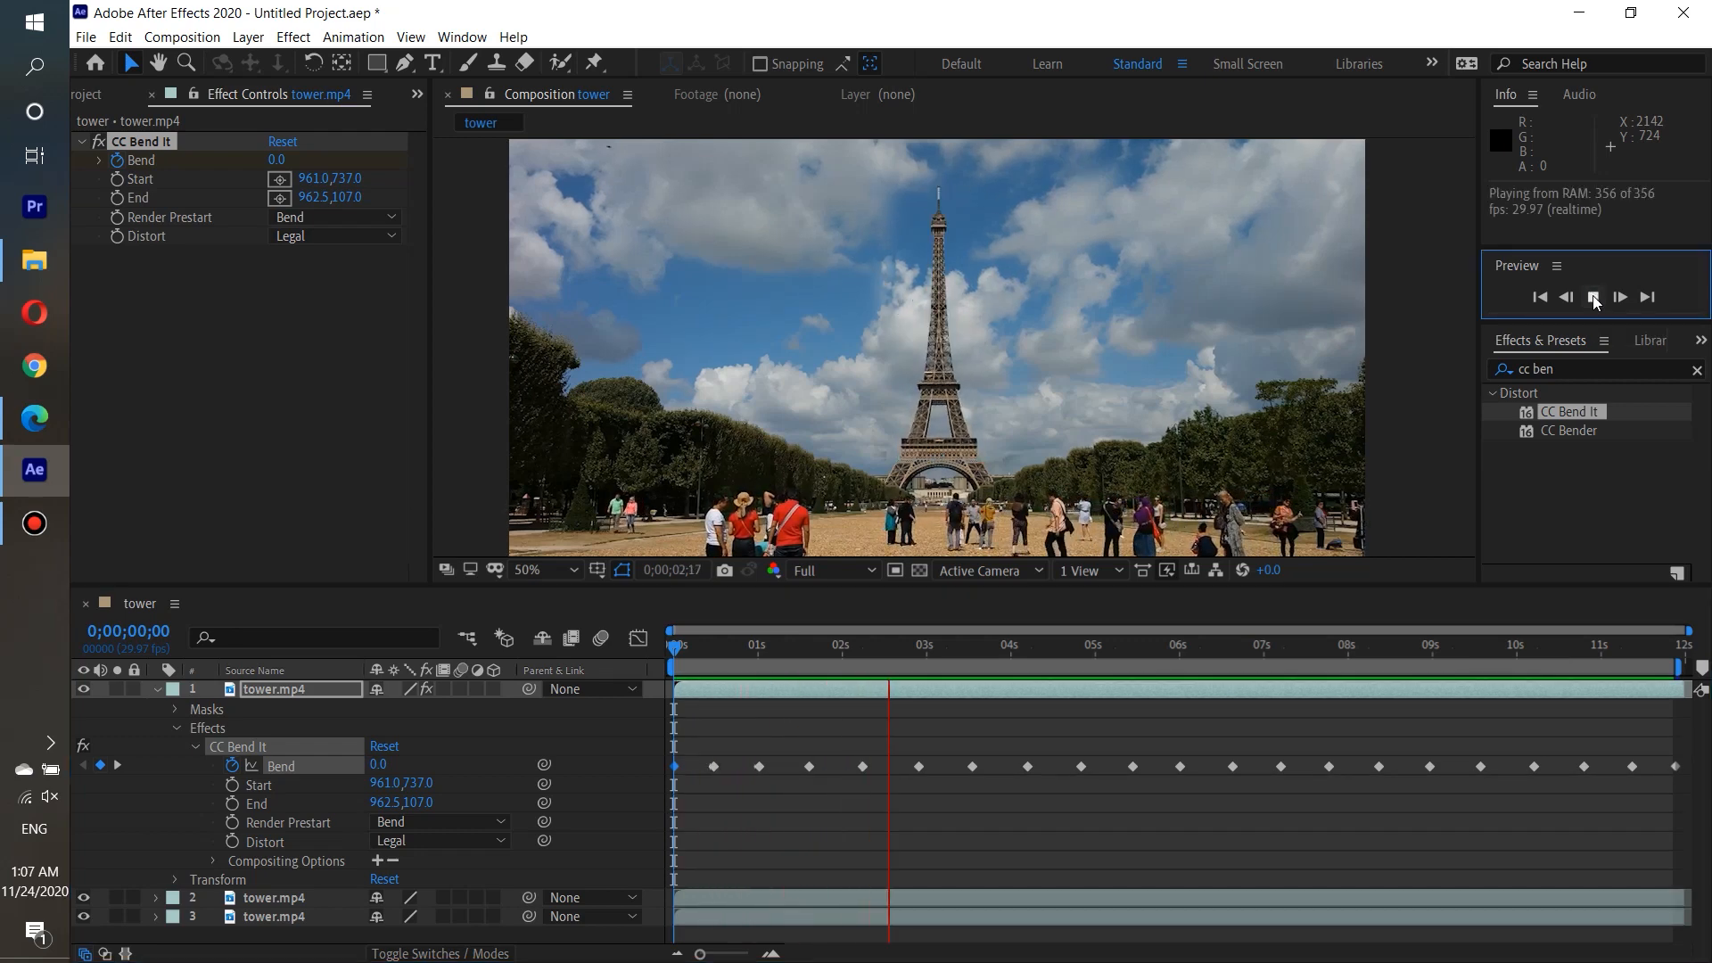
click(1594, 300)
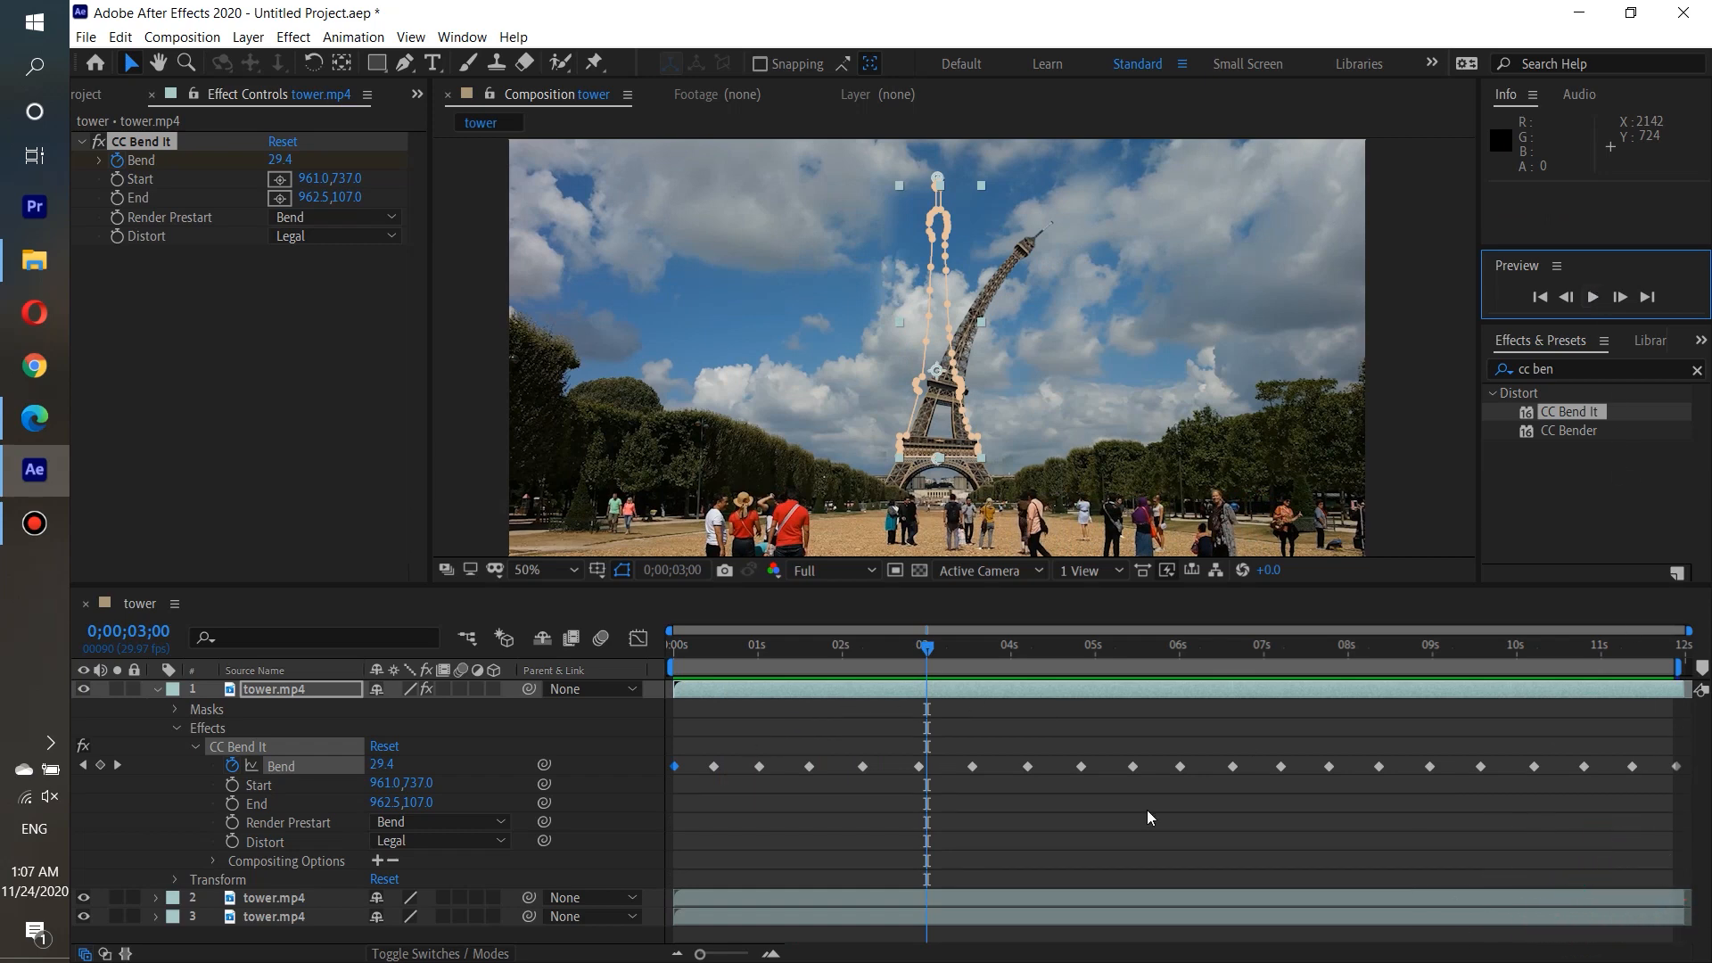
click(1683, 663)
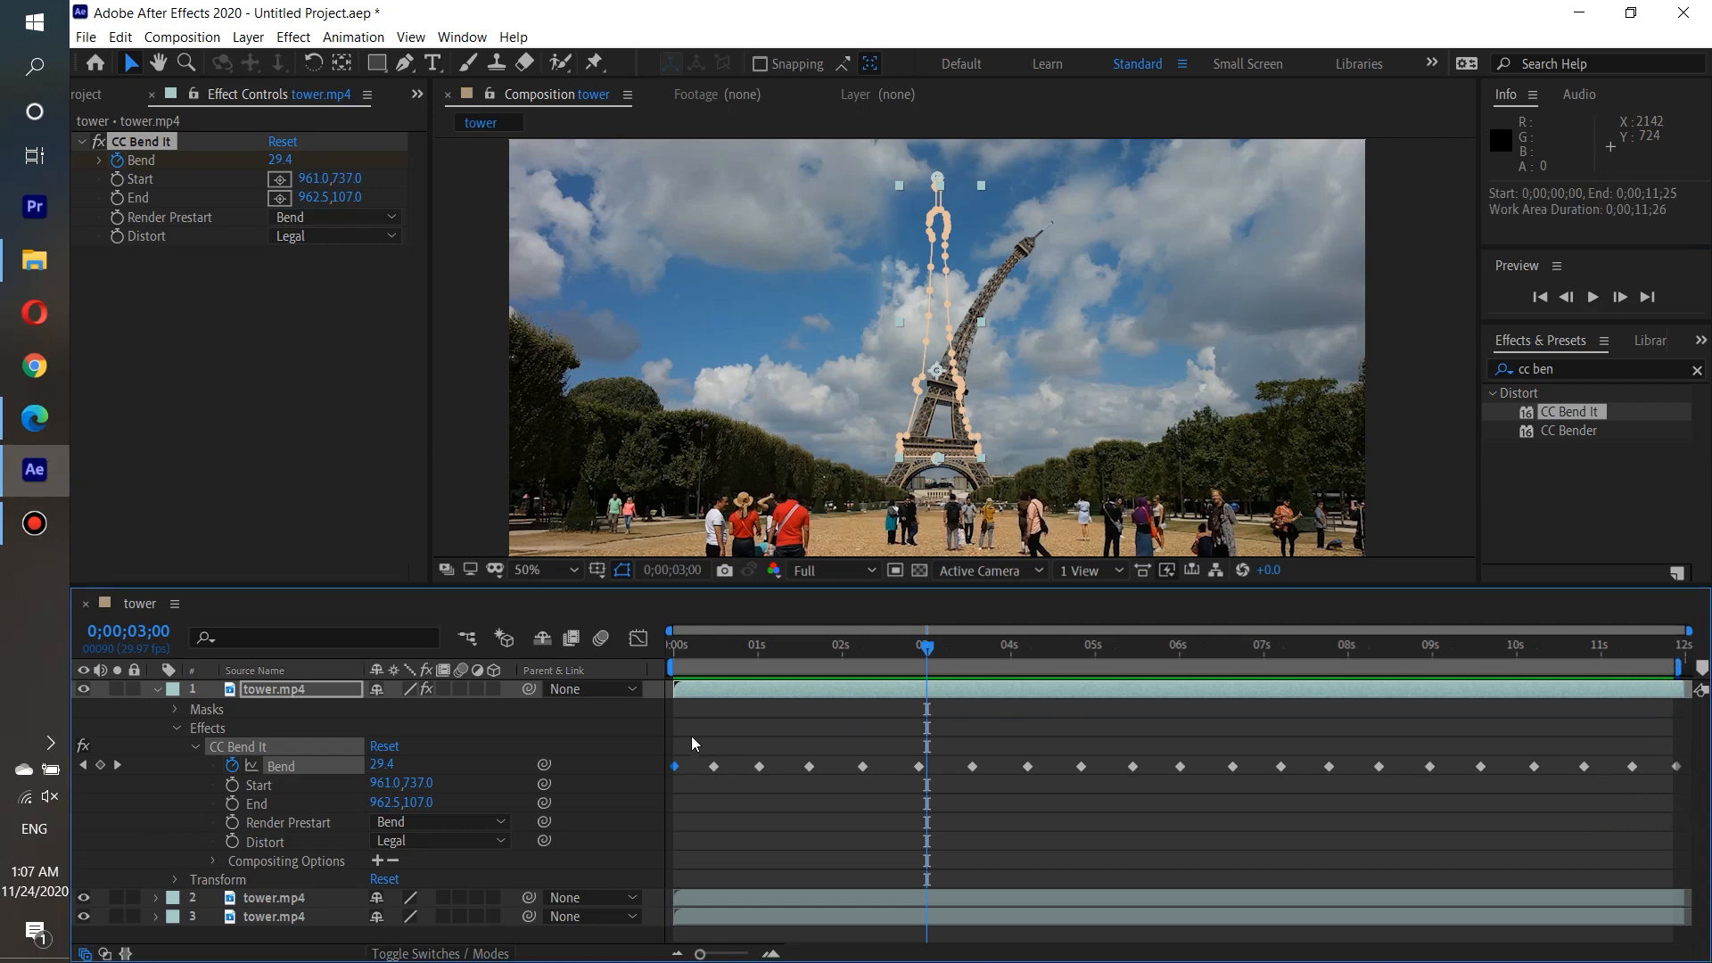
Select all of the Bend keyframes and apply Easy Ease to them.
drag(679, 731, 1690, 813)
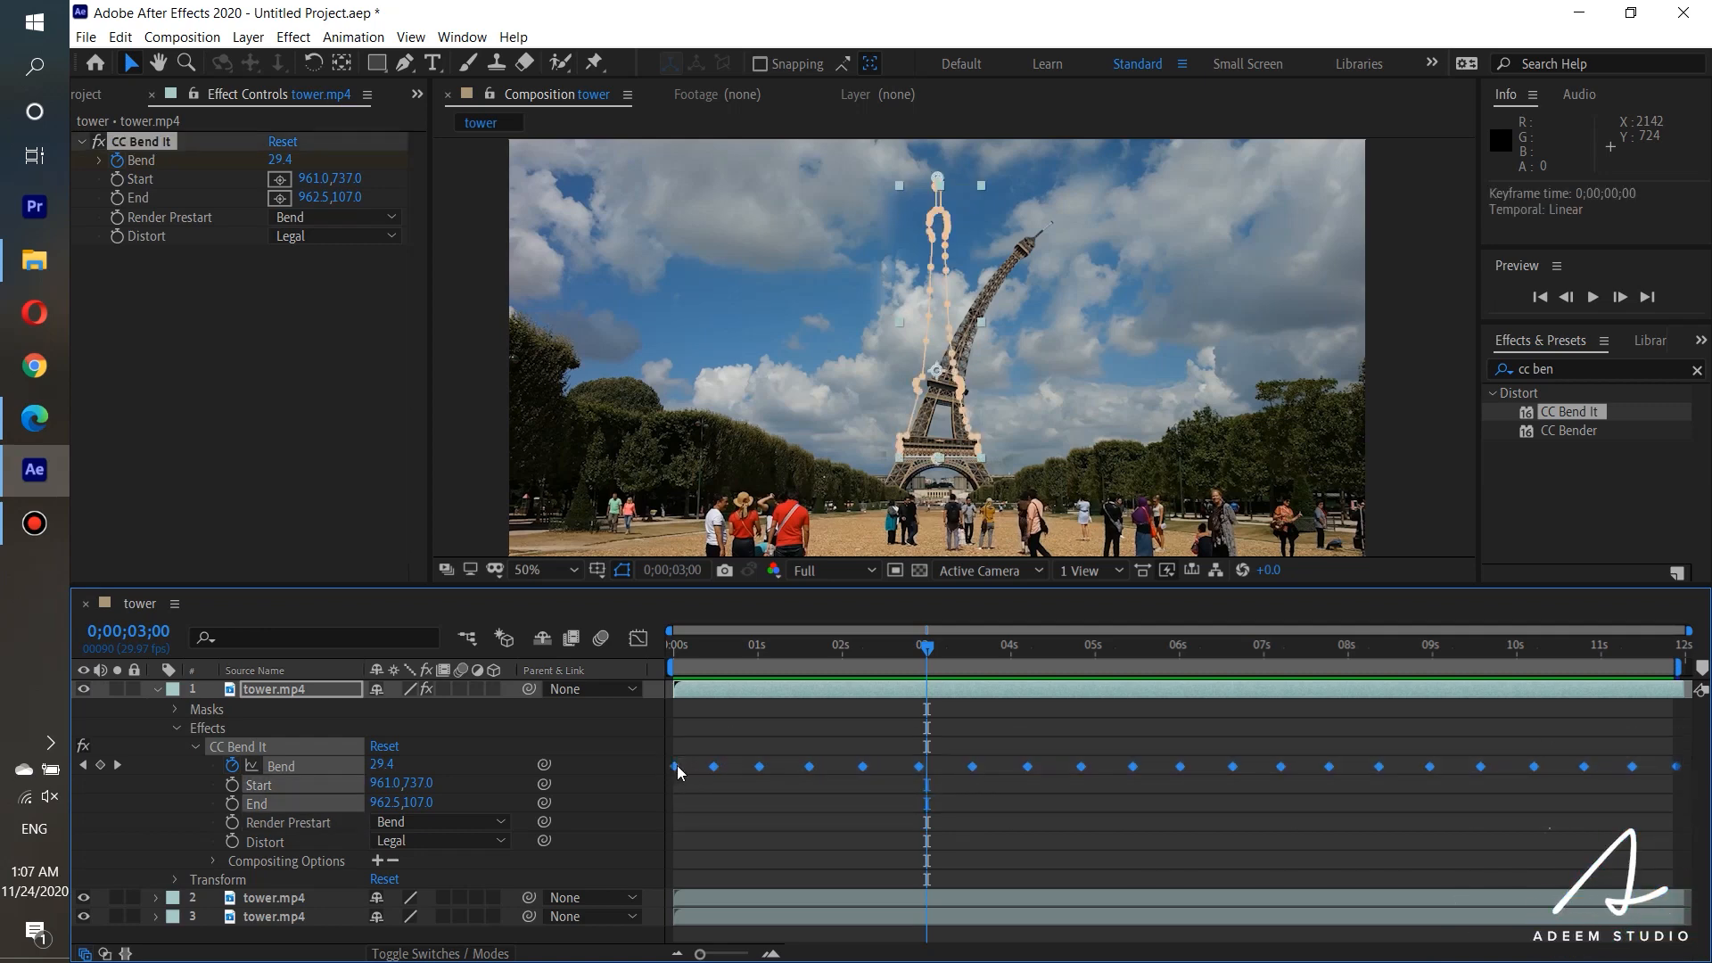
right_click(758, 768)
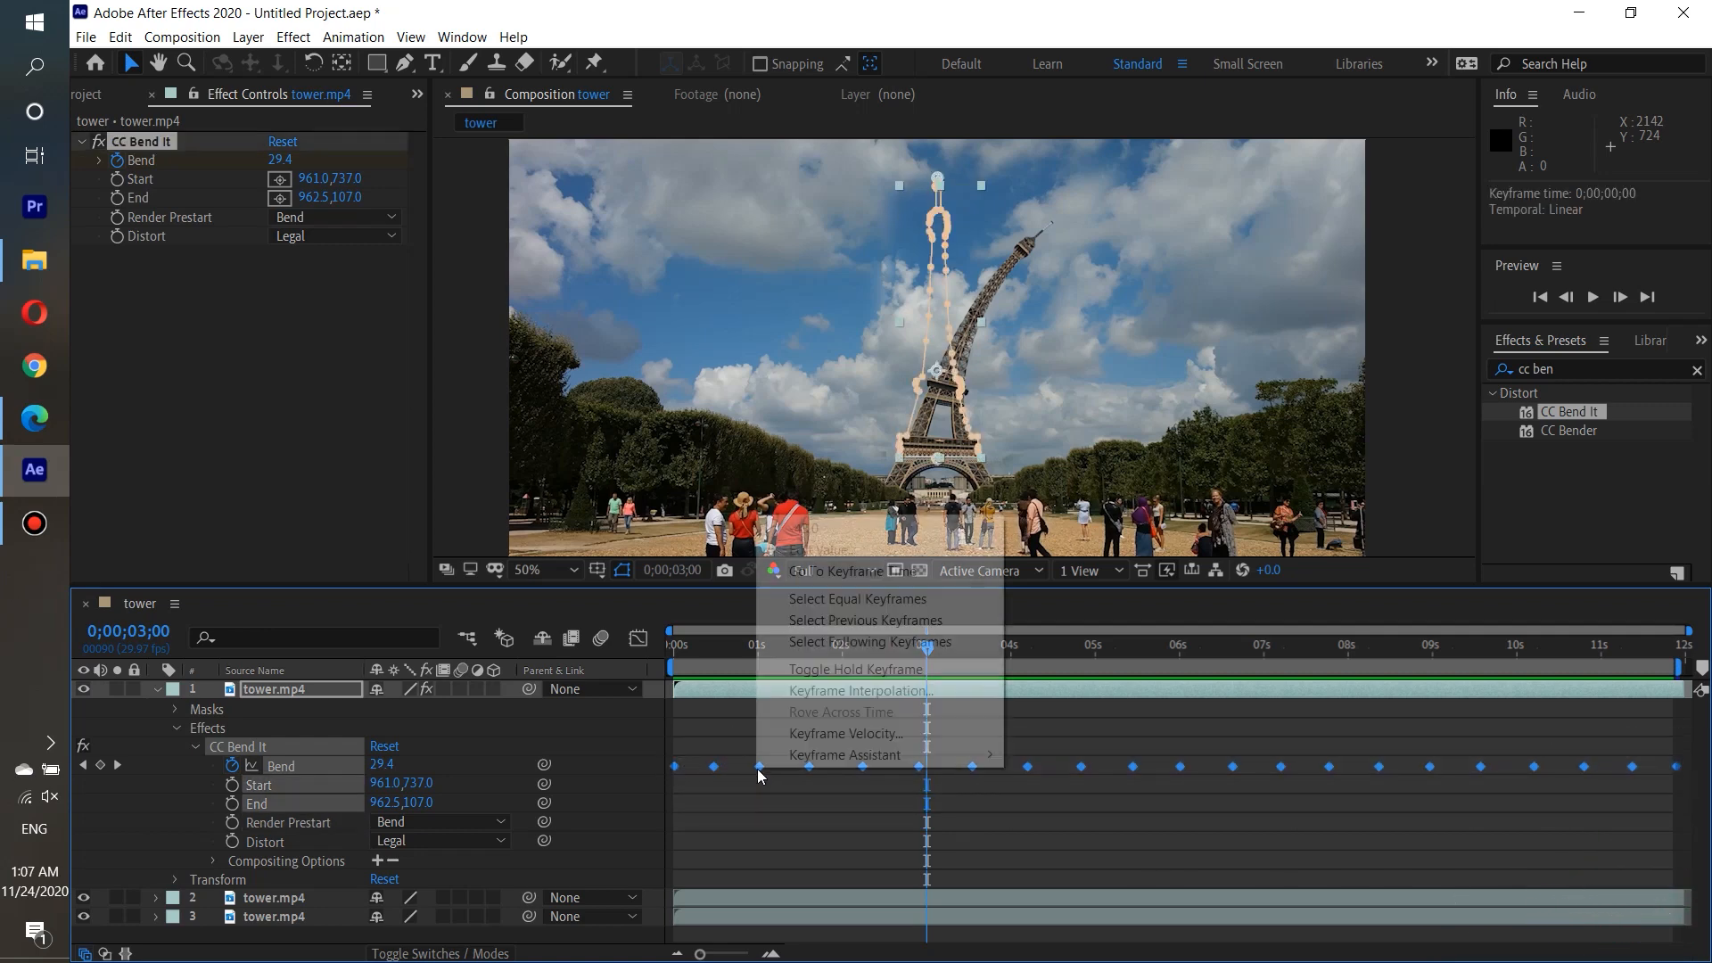
mouse_move(838, 759)
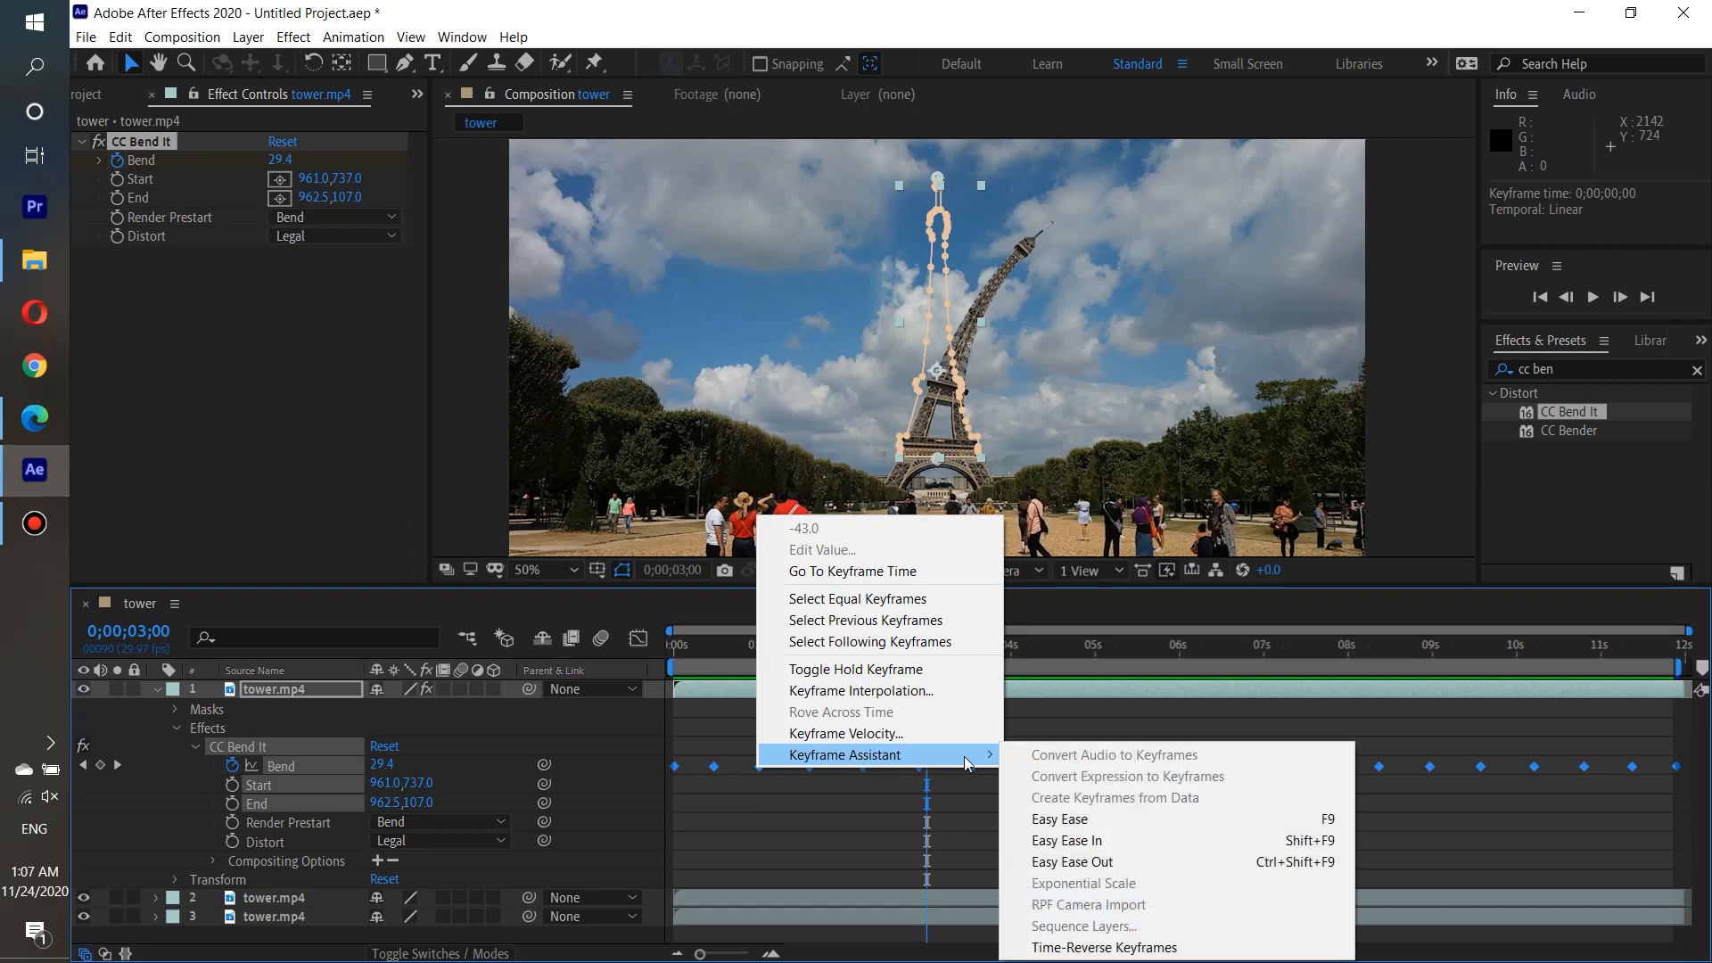
click(1070, 820)
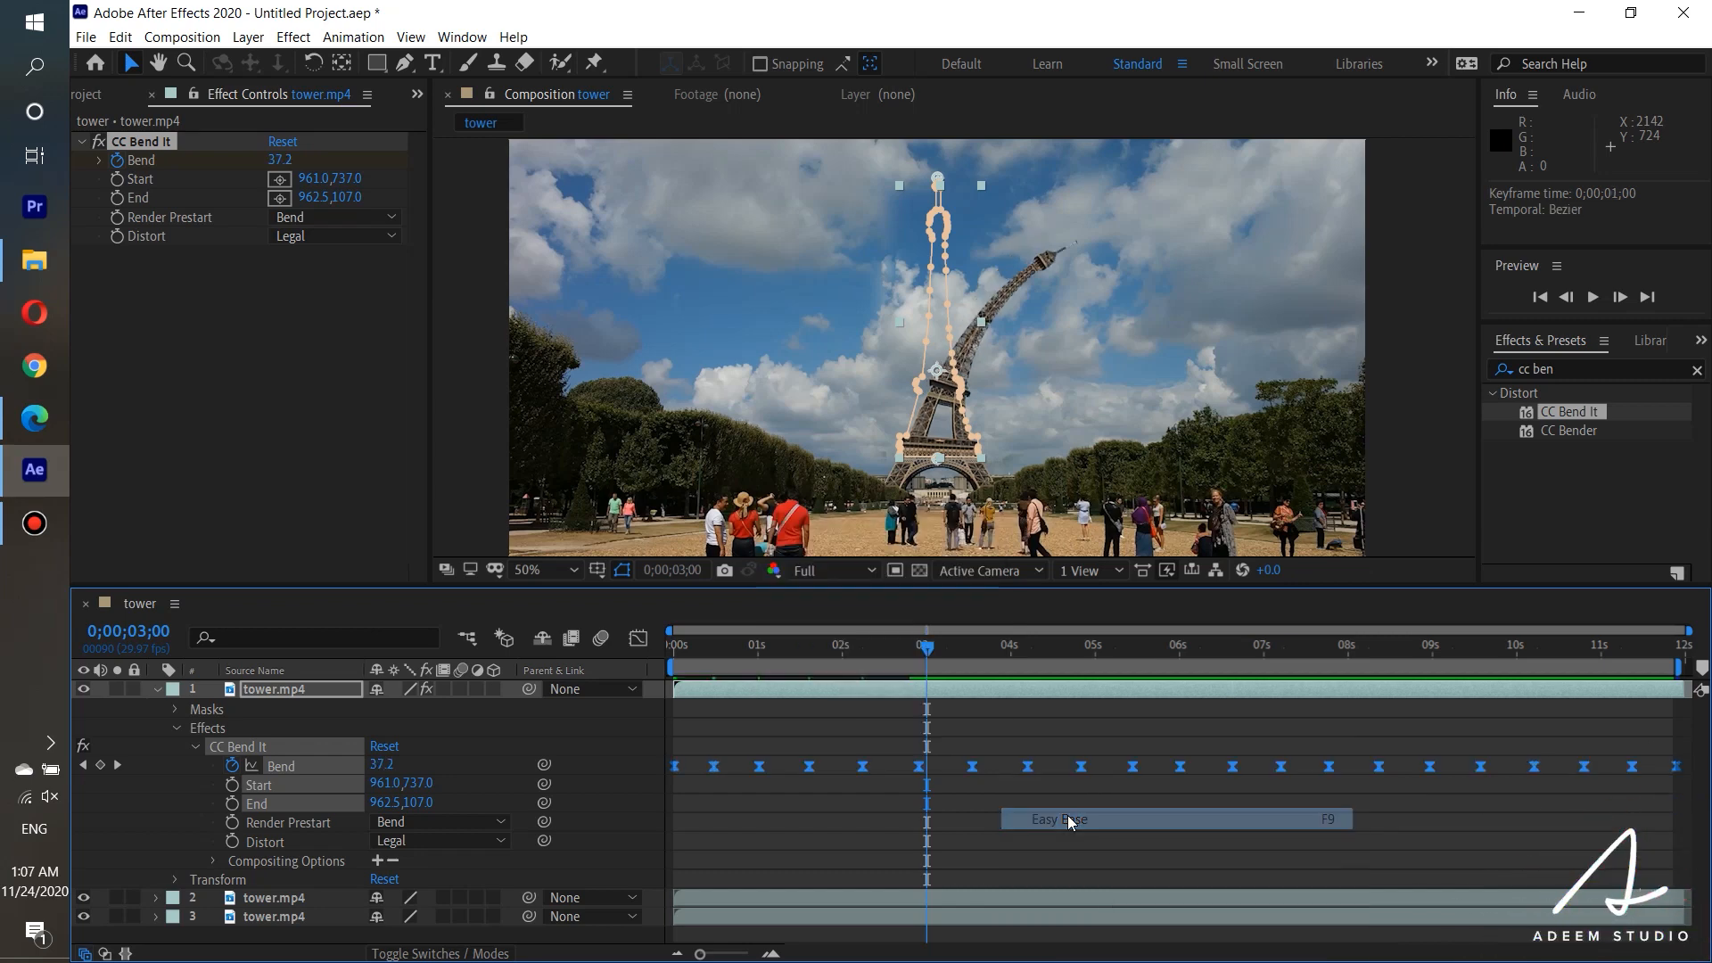
Return to the start of the composition and preview the eased tower swing.
drag(929, 649, 606, 639)
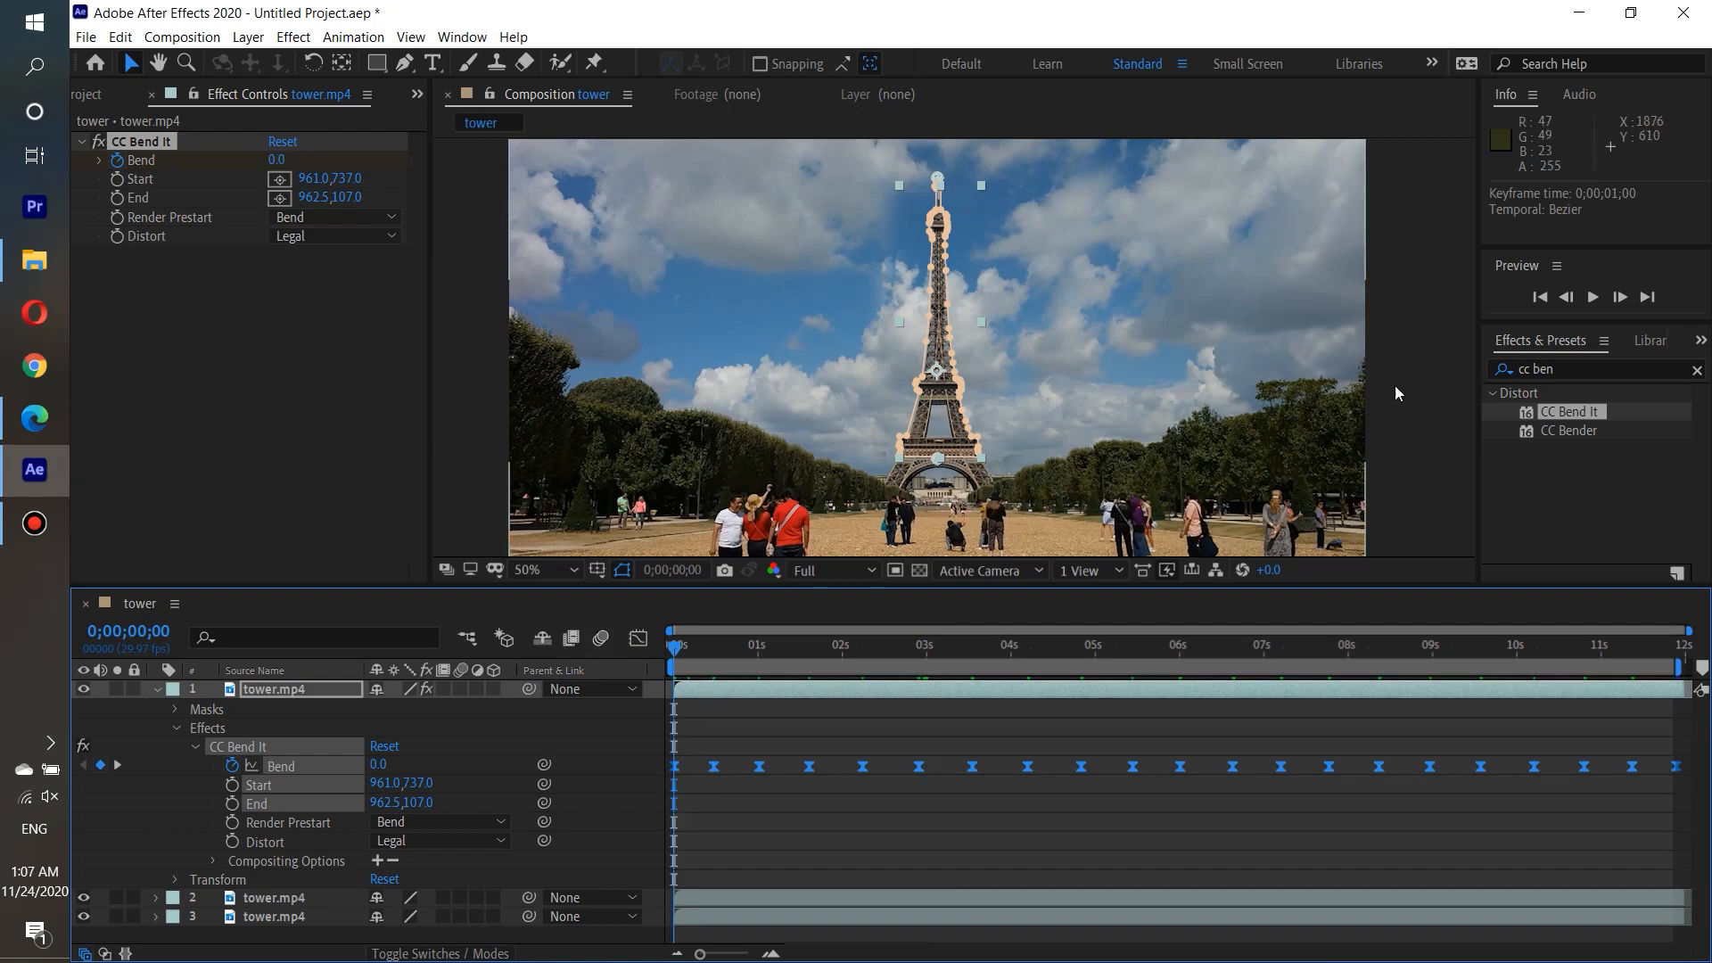
click(1602, 299)
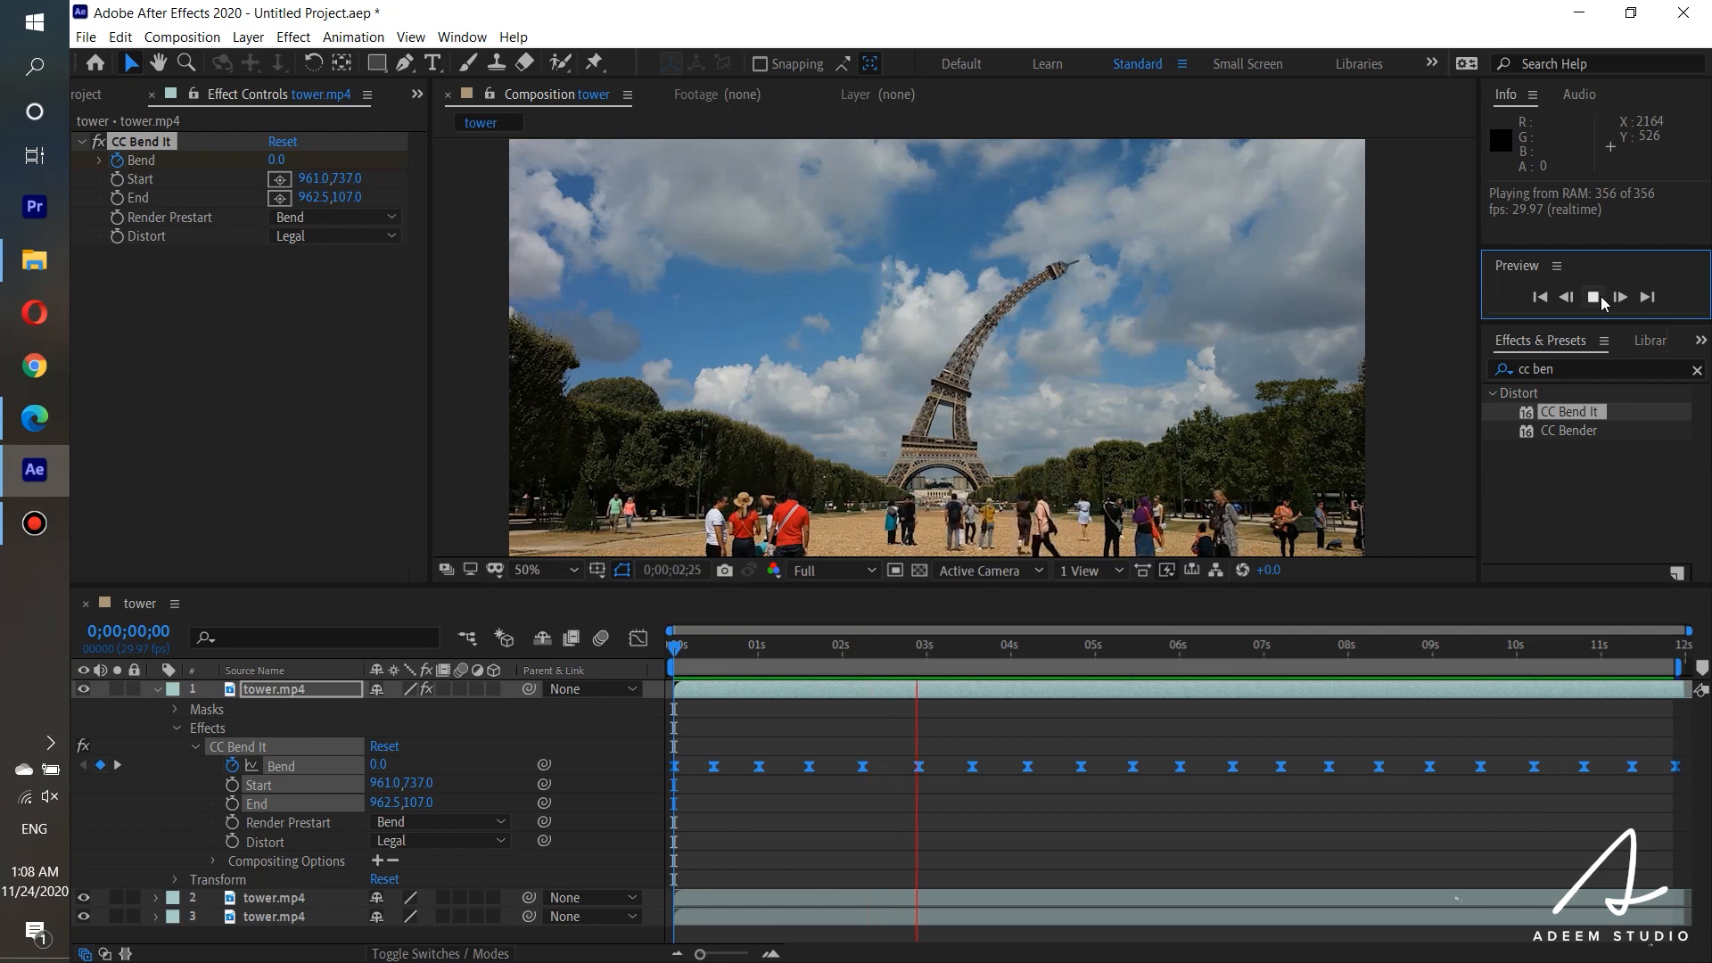
click(1596, 297)
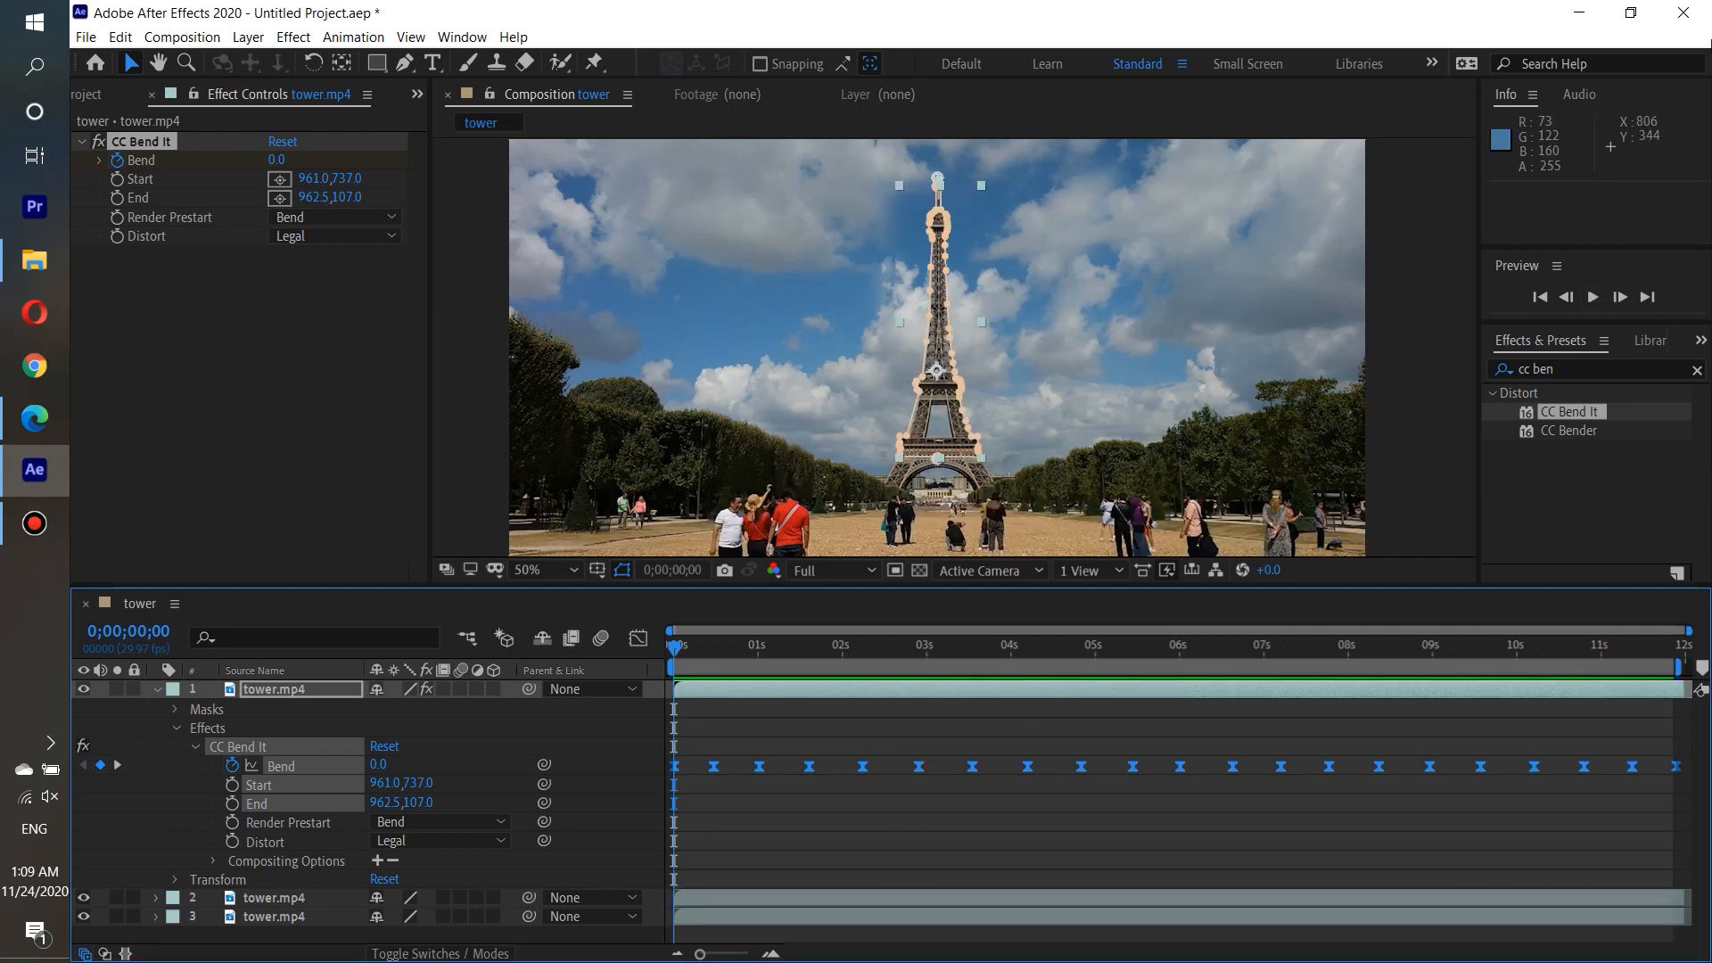